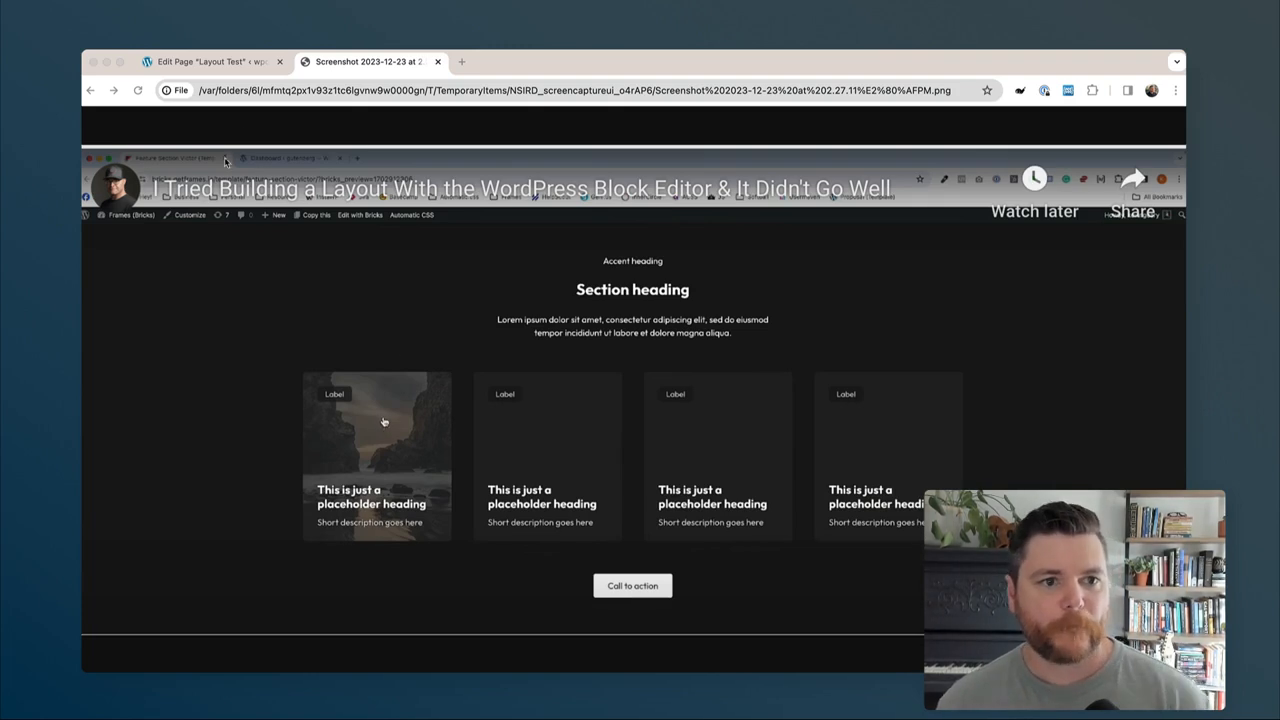
Return to the Layout Test page editor and insert a Group block in the page body.
left_click(246, 63)
type("/group")
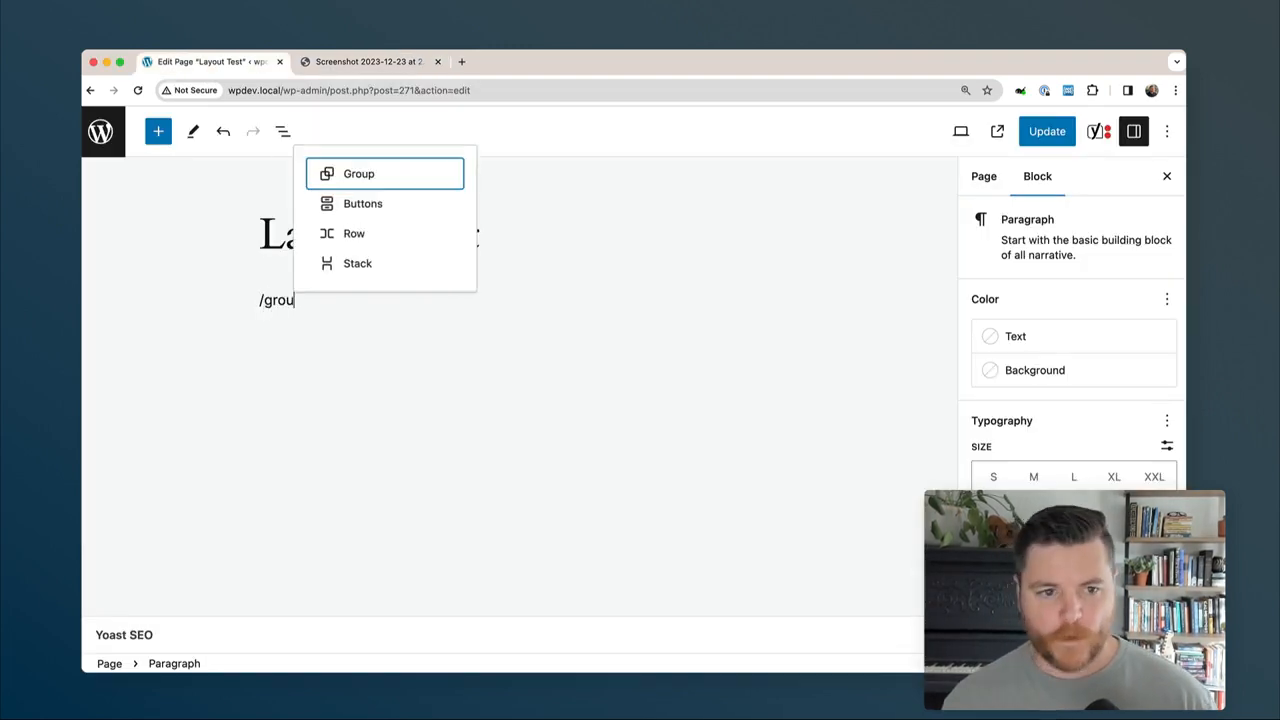
key("Return")
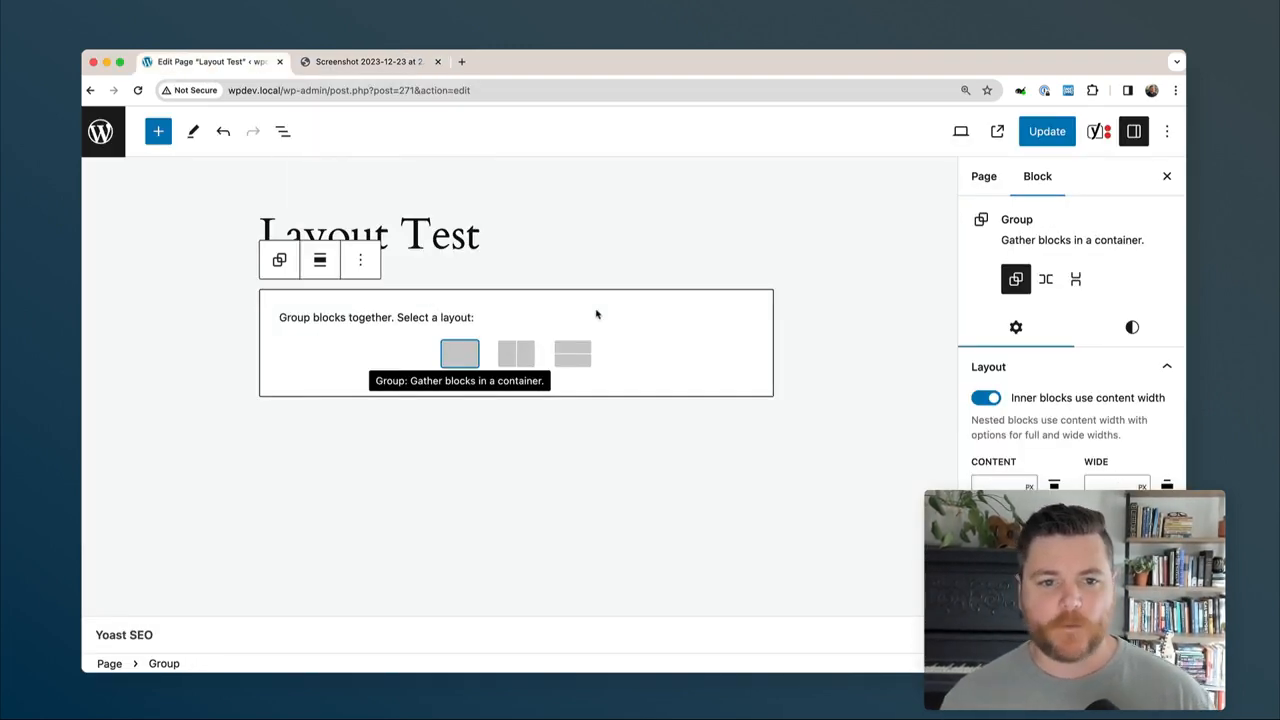
Set the group block's HTML element to <section> in its advanced settings.
scroll(1069, 398, "down", 2)
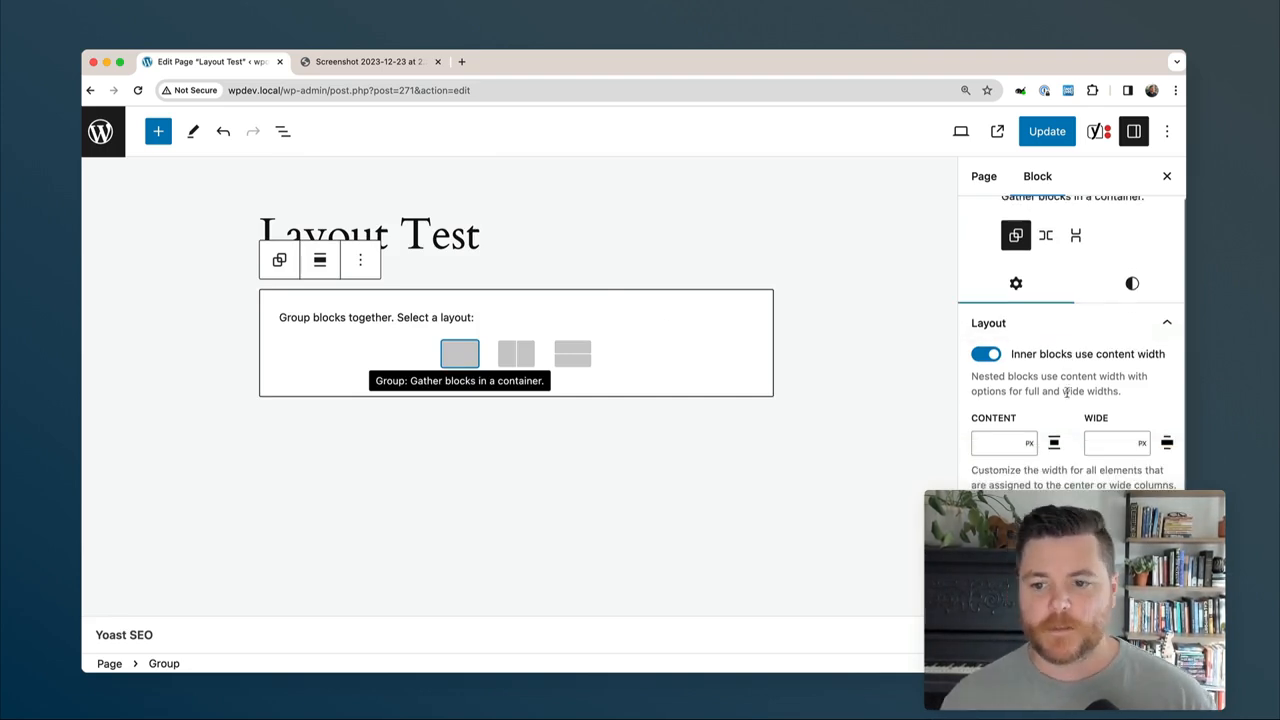
scroll(1005, 370, "down", 10)
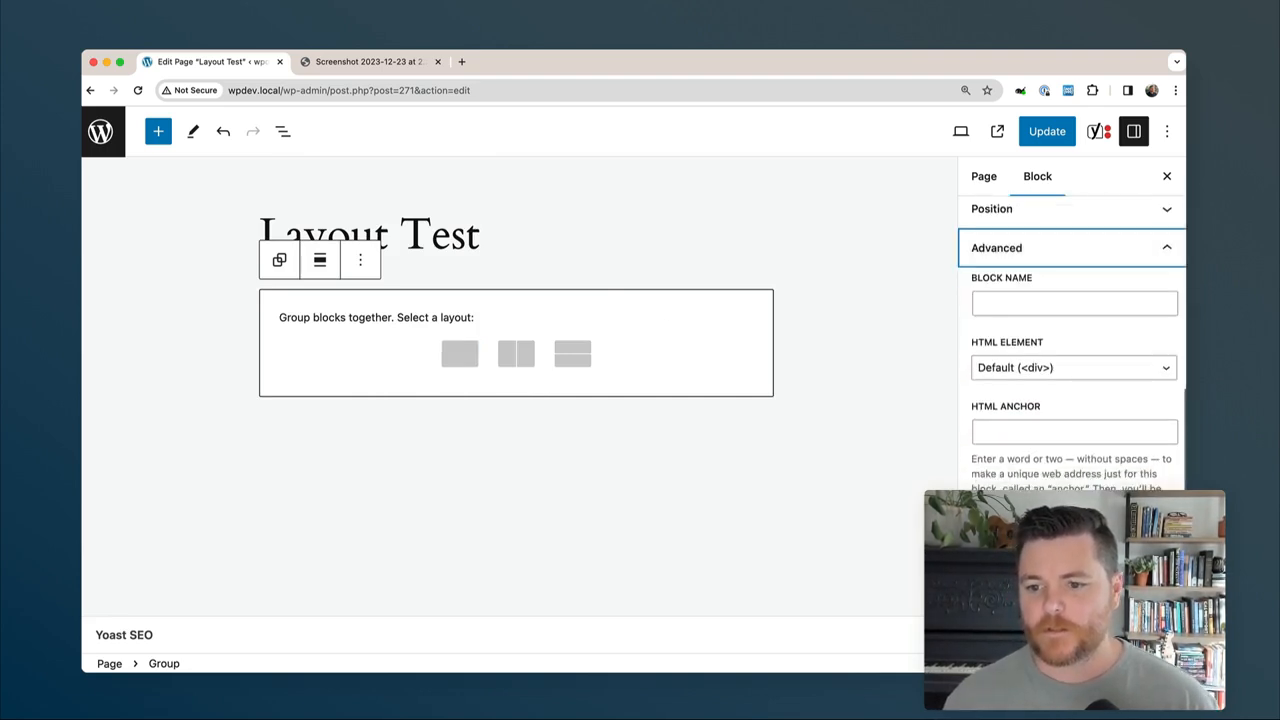
left_click(1005, 370)
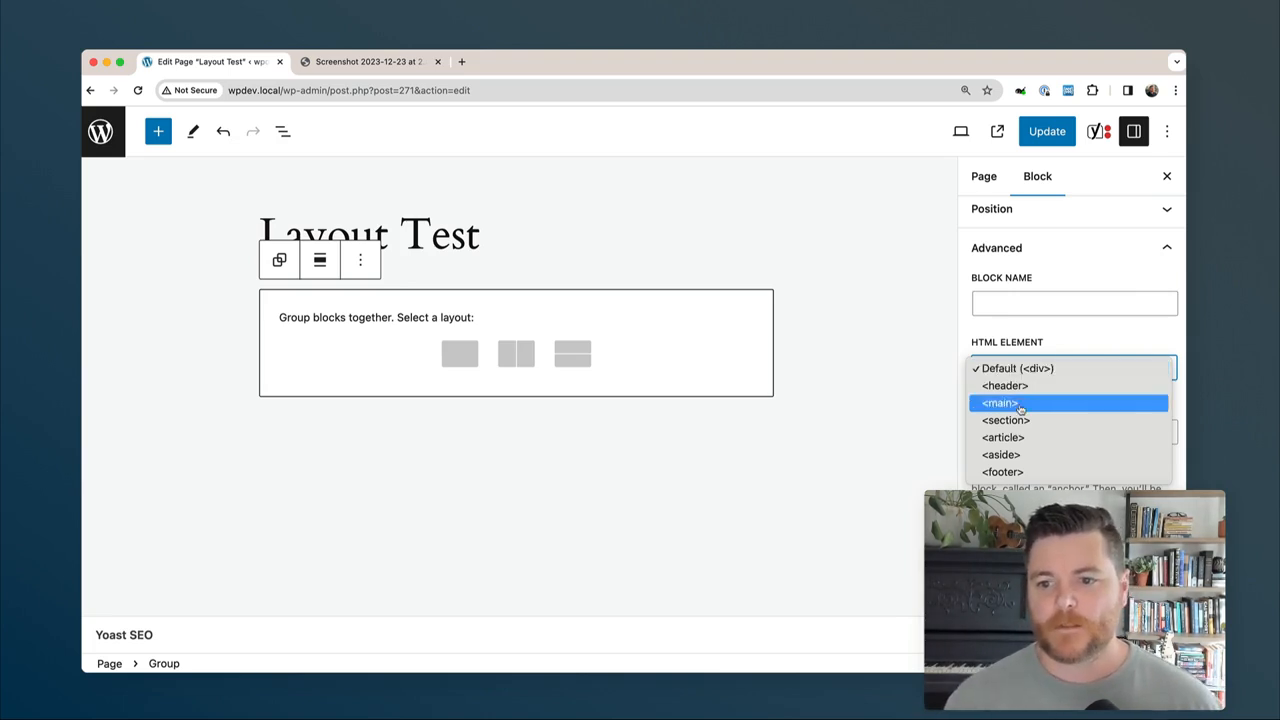
left_click(1005, 420)
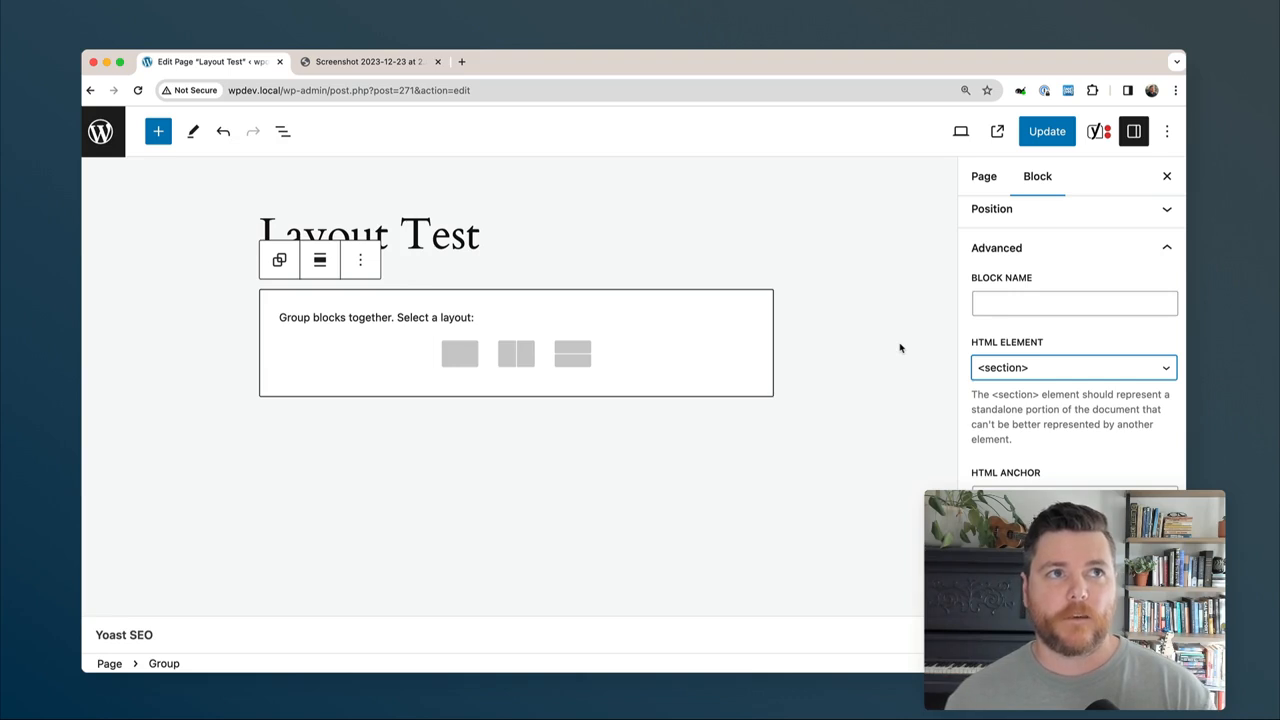
left_click(1040, 370)
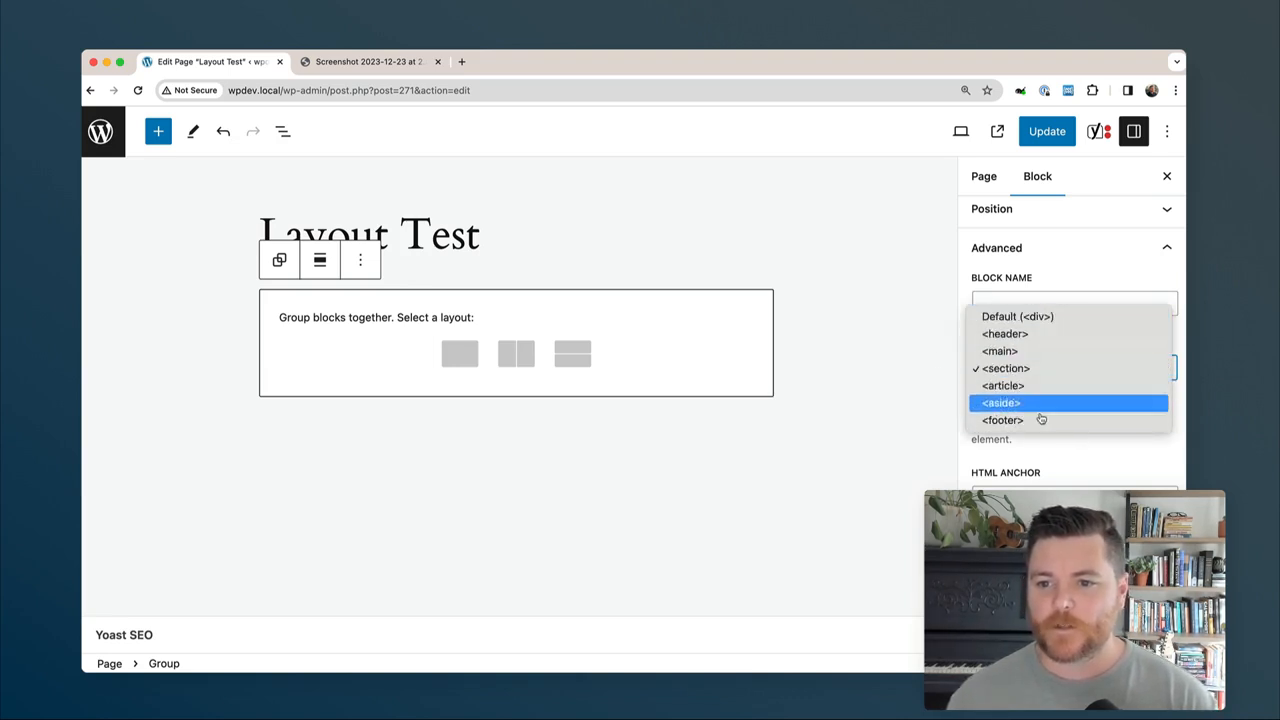
left_click(1147, 462)
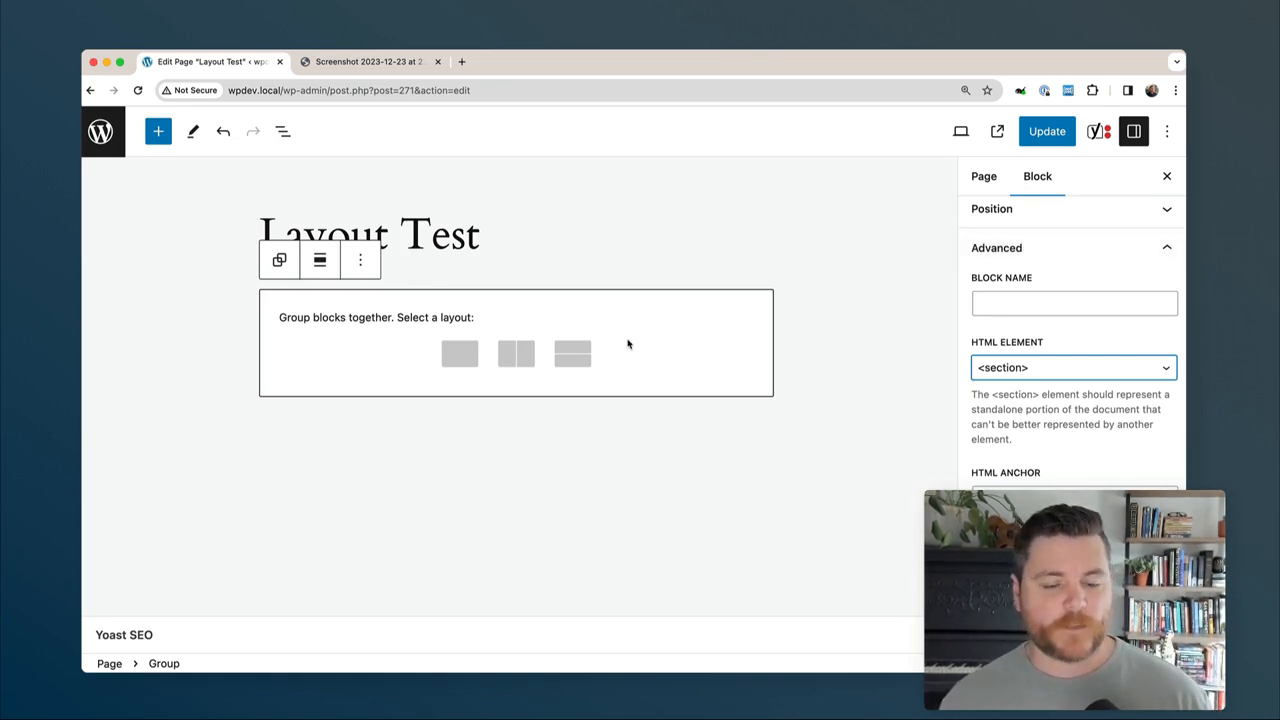
Try wide width on the group block, and settle on full width for its alignment.
left_click(334, 263)
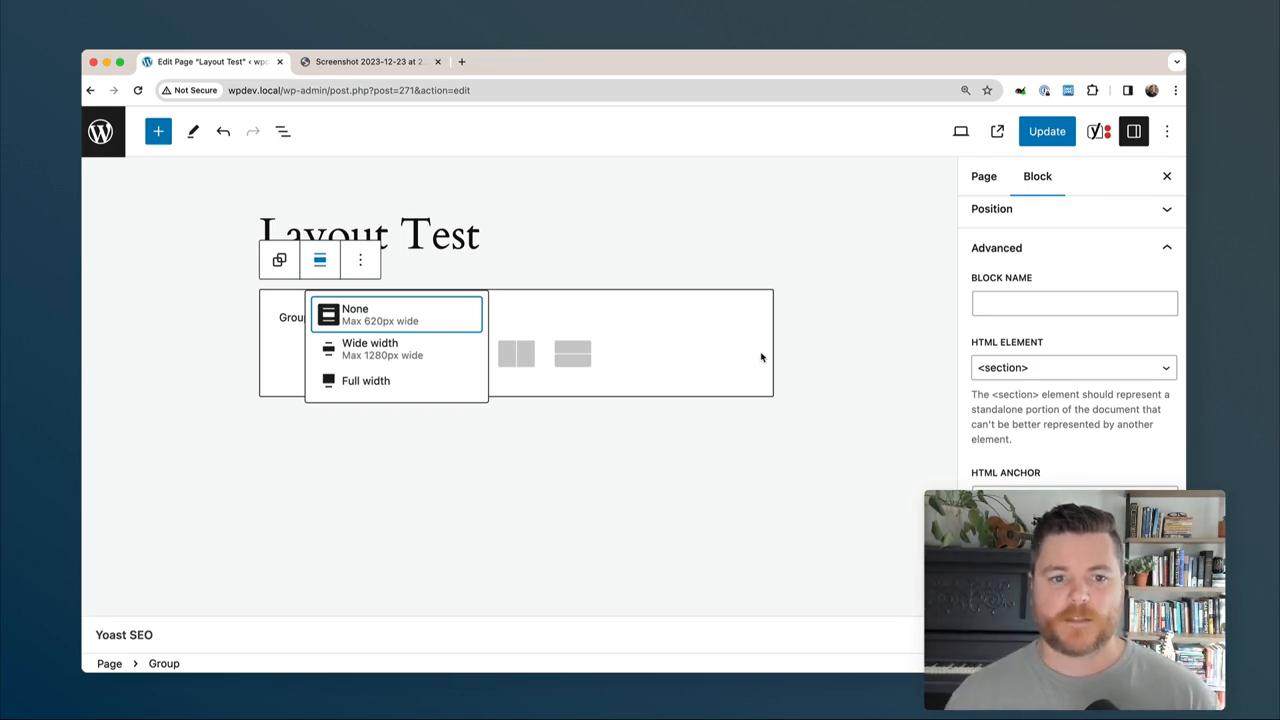
left_click(404, 355)
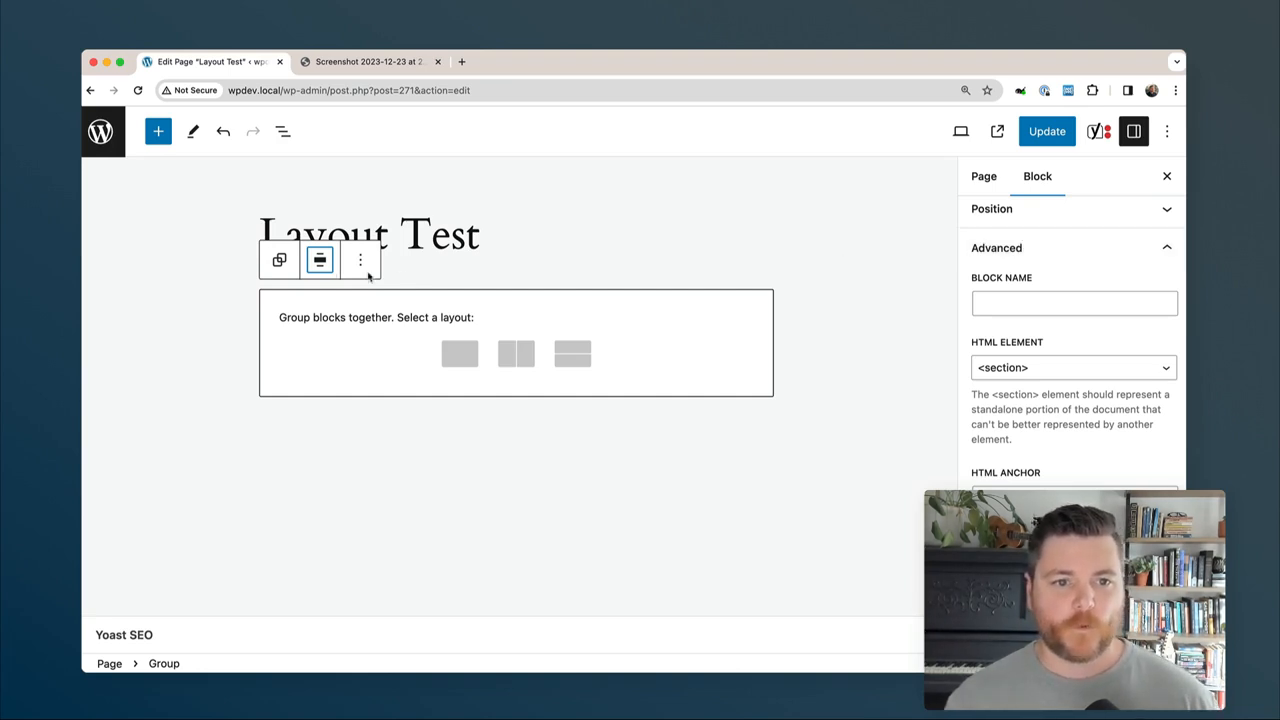
left_click(319, 260)
left_click(352, 382)
Give the group block a solid background in the black theme color Contrast (#111111).
scroll(1135, 333, "up", 10)
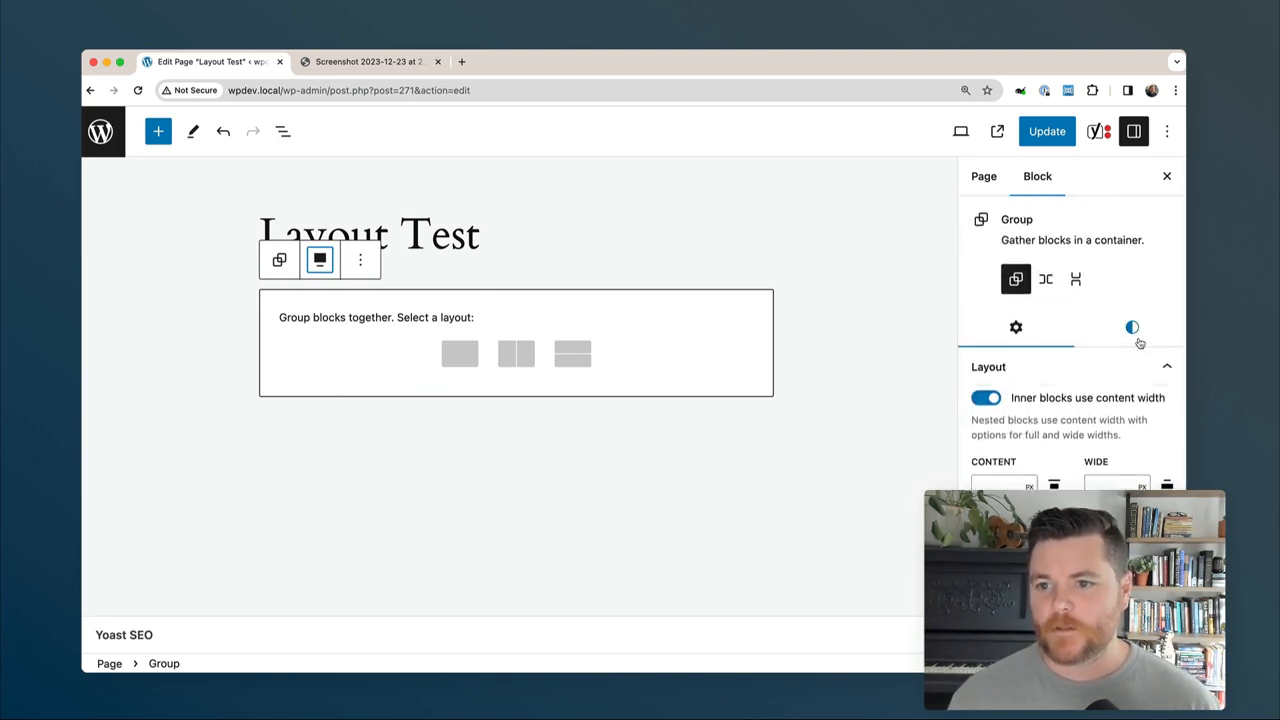
left_click(1134, 332)
left_click(1062, 442)
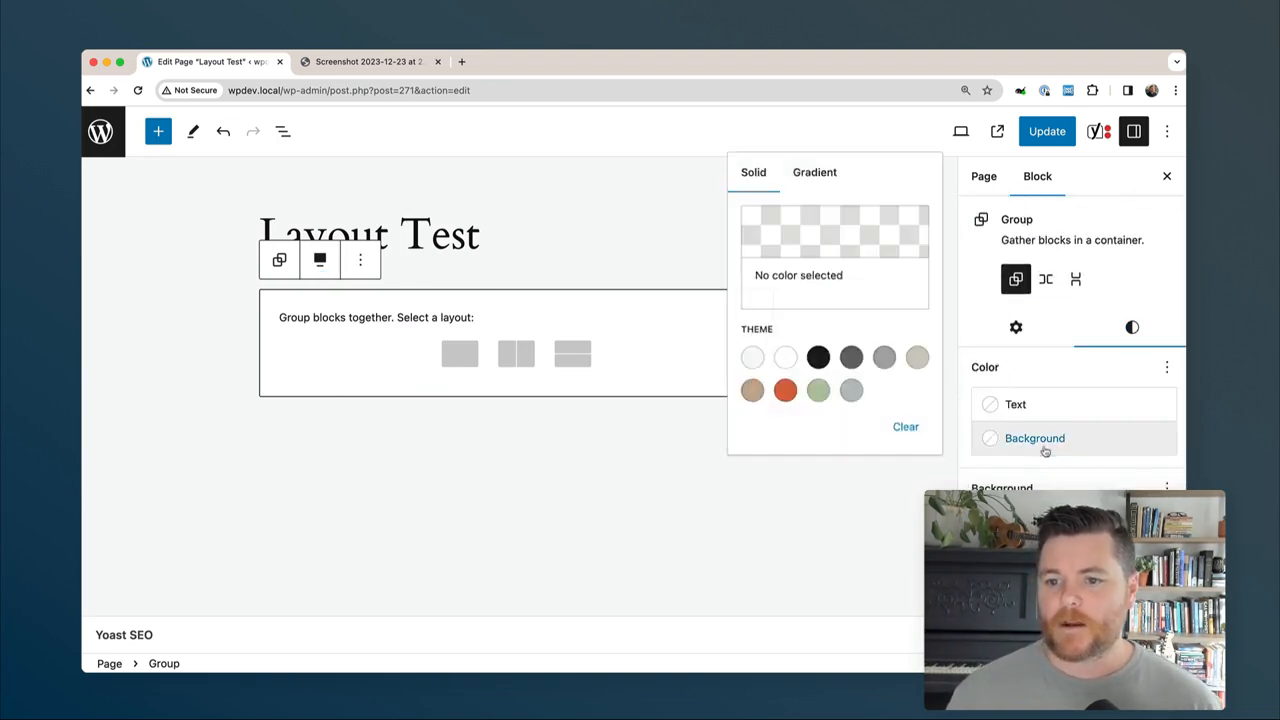
left_click(818, 357)
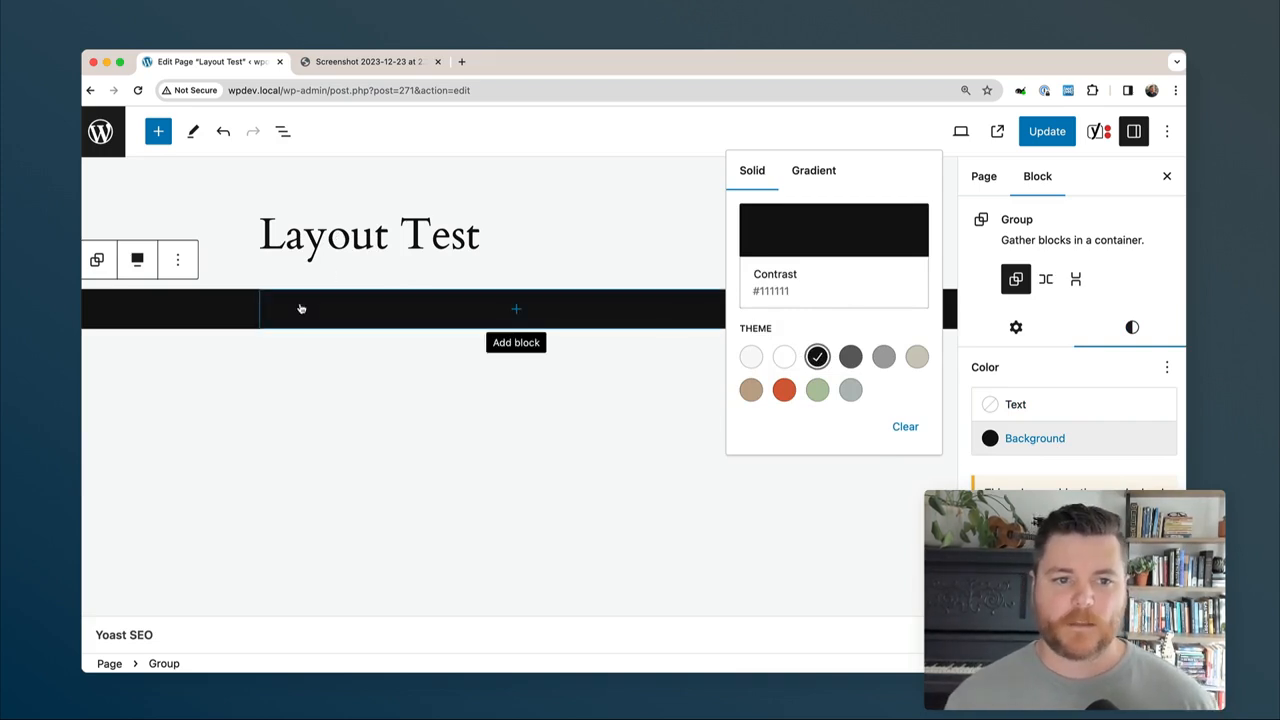
Insert a Columns block inside the group, align it to wide width, and hide the settings sidebar.
left_click(475, 309)
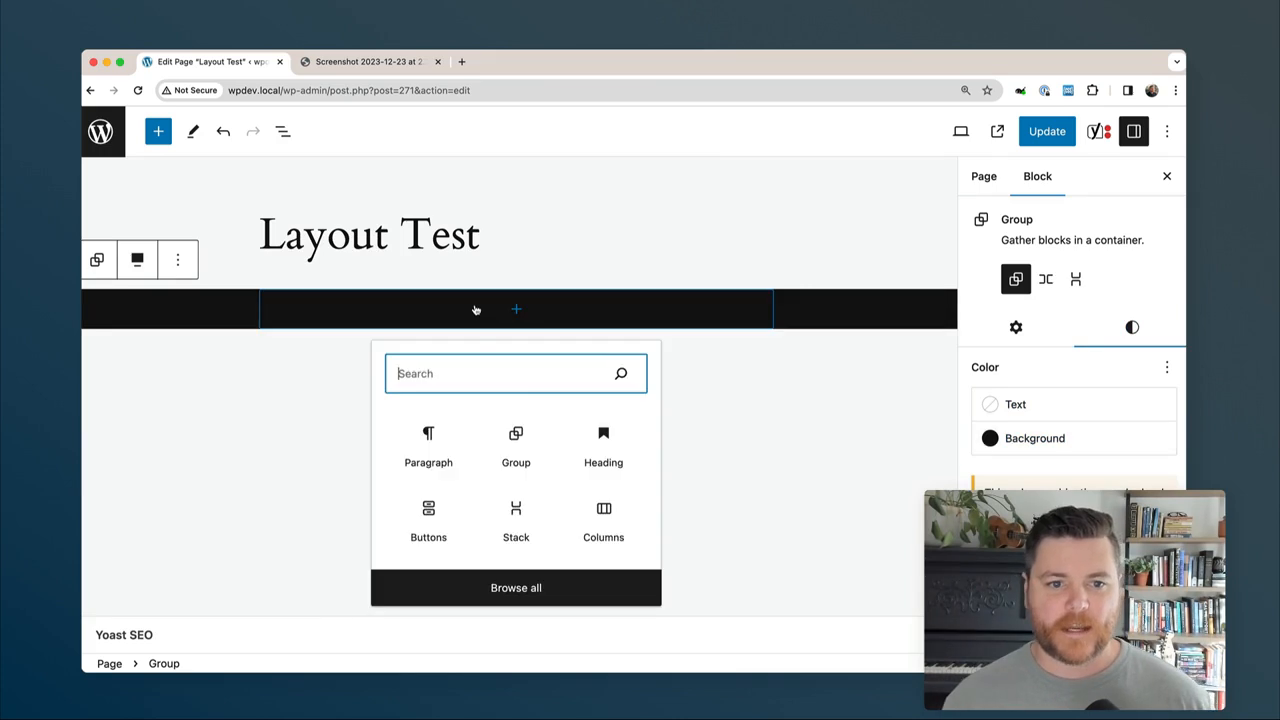
left_click(604, 515)
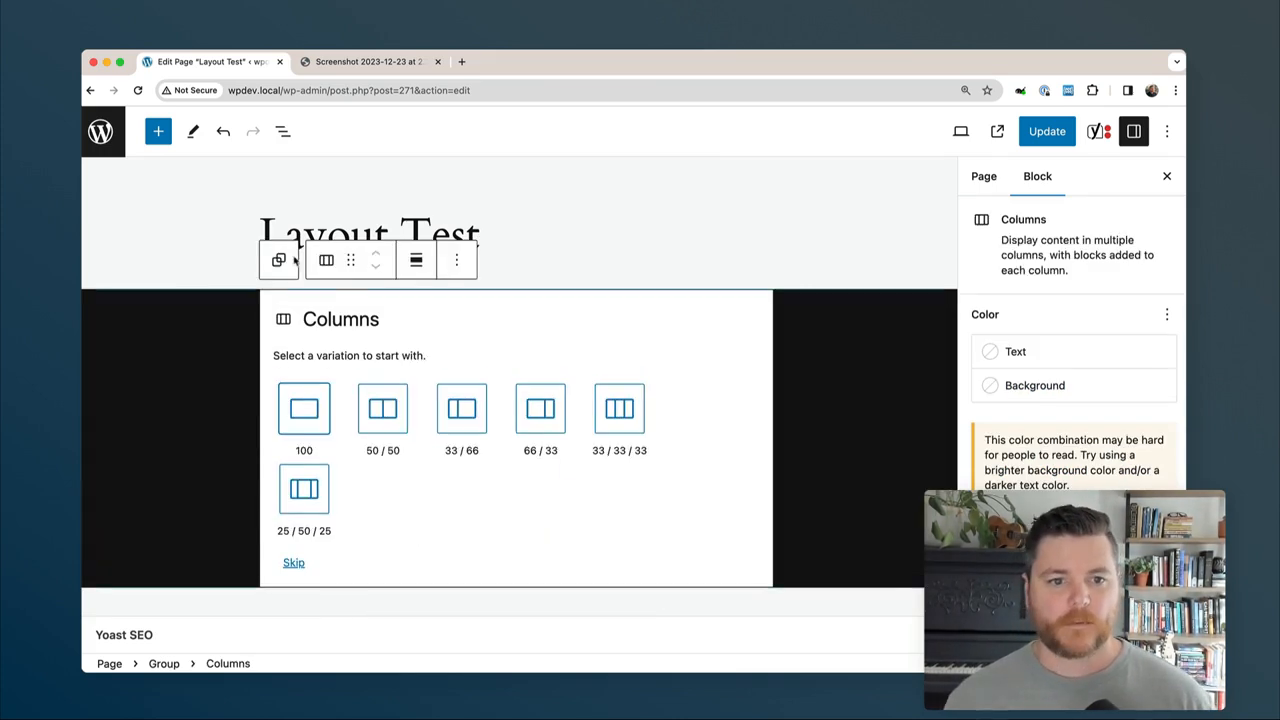
left_click(416, 260)
left_click(452, 345)
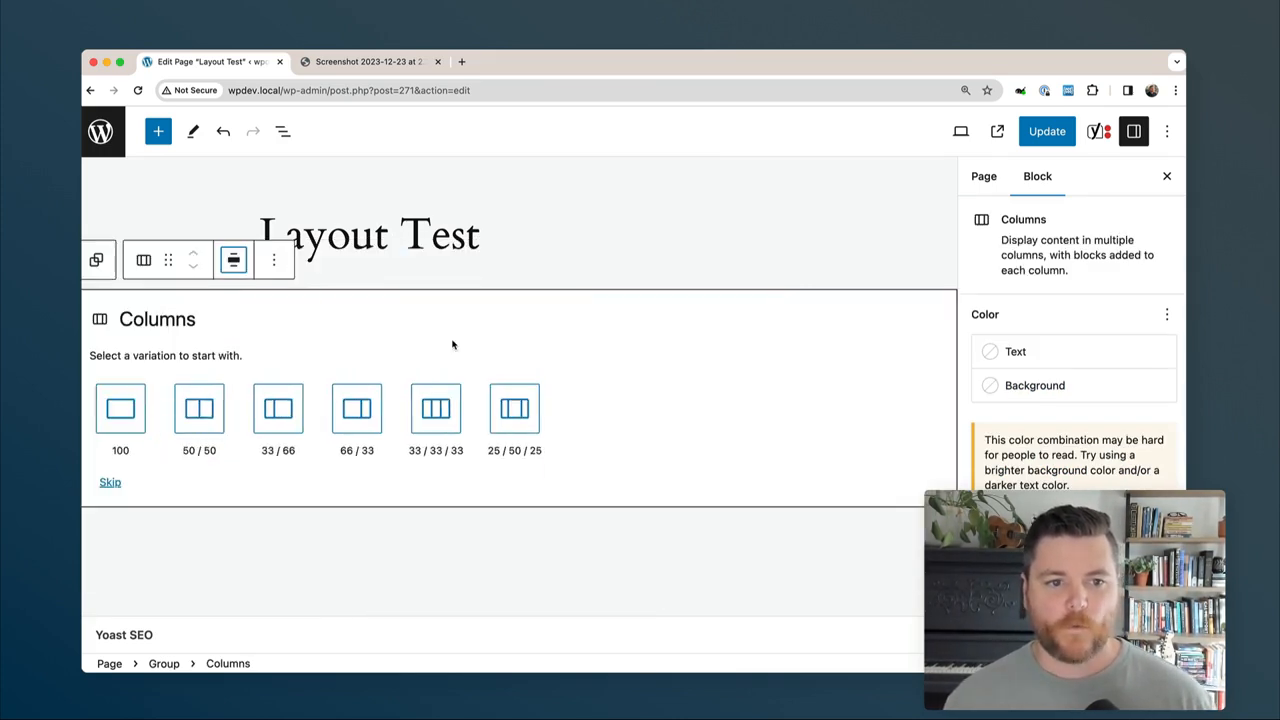
left_click(1166, 176)
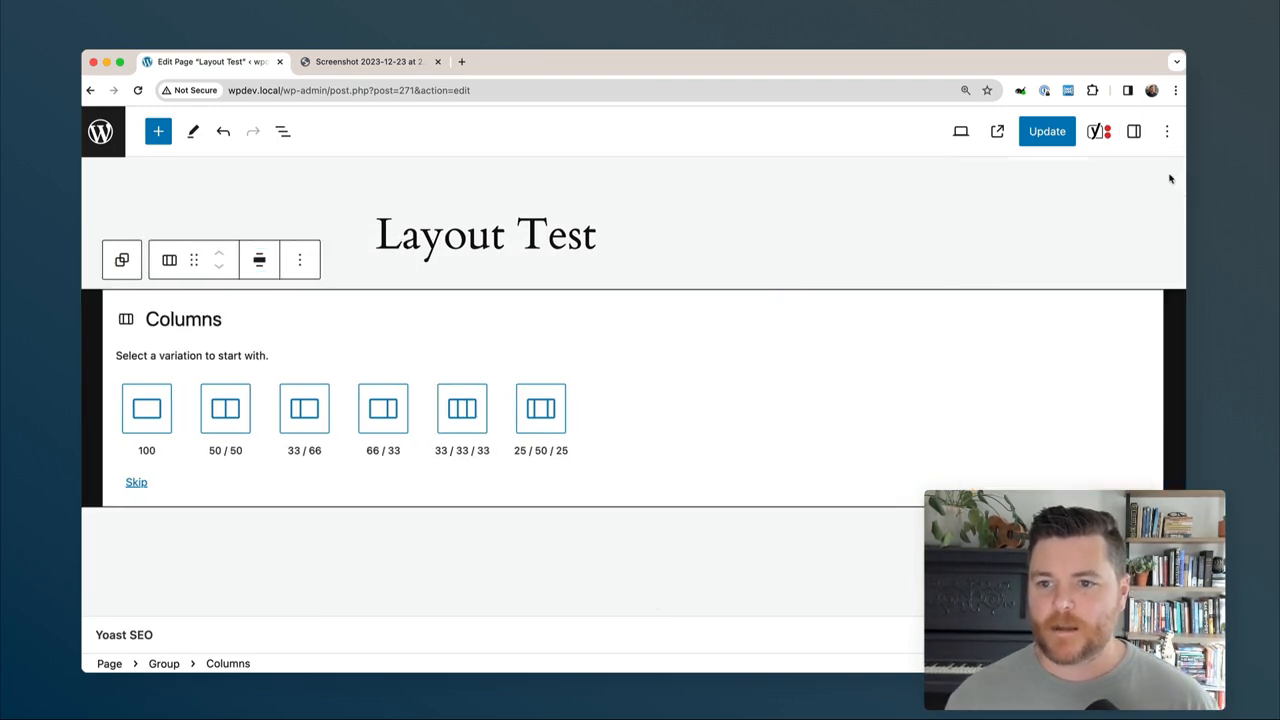
Start the Columns block from the 33 / 33 / 33 variation and set its column count to 4.
left_click(86, 367)
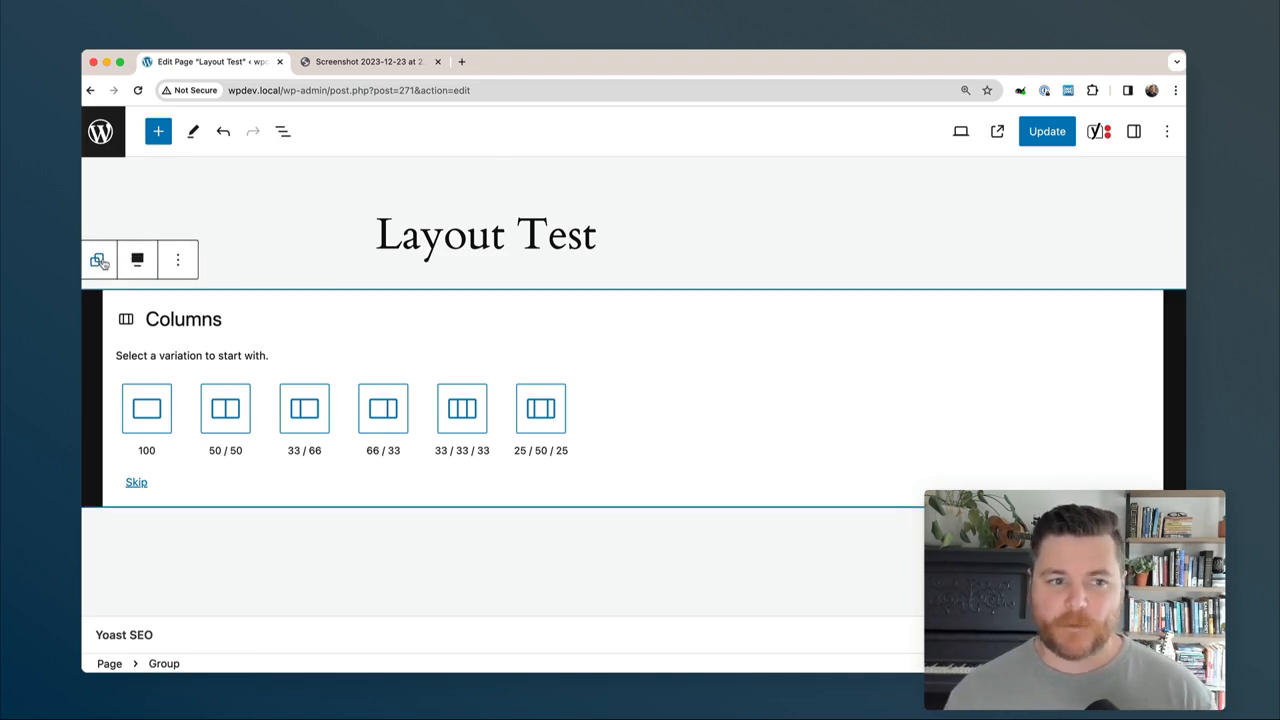
left_click(1136, 131)
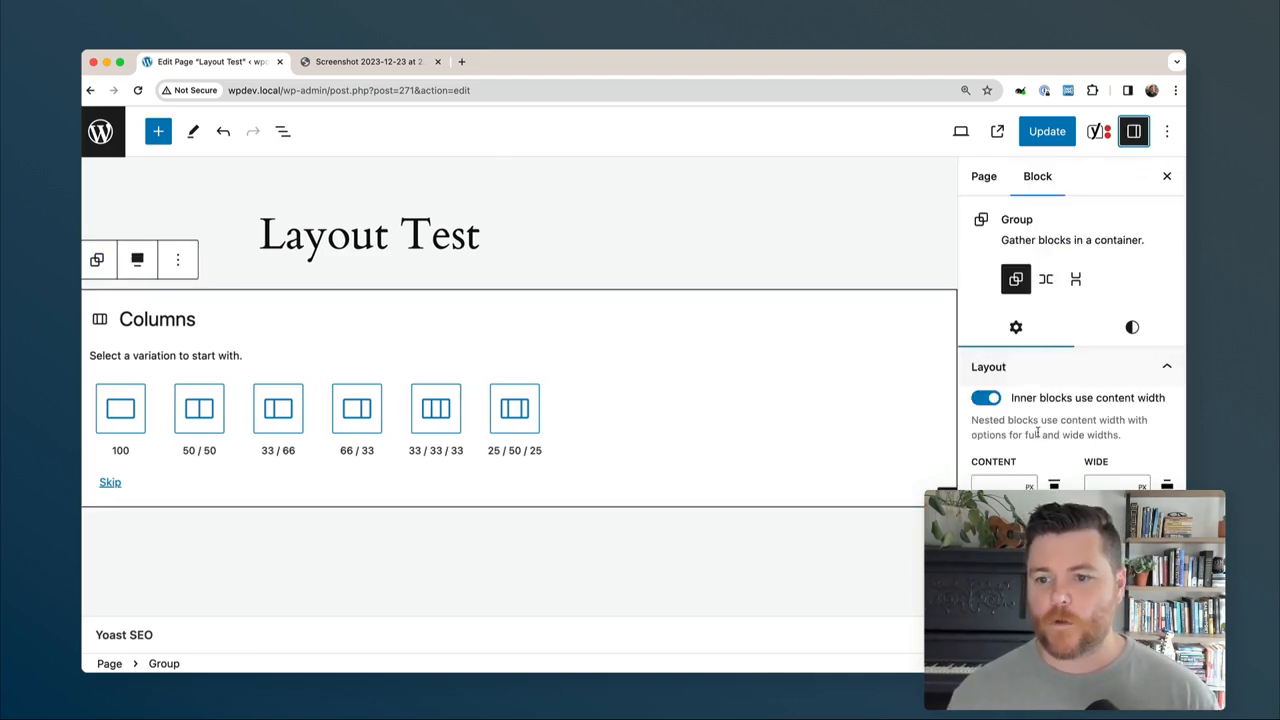
scroll(1100, 400, "down", 1)
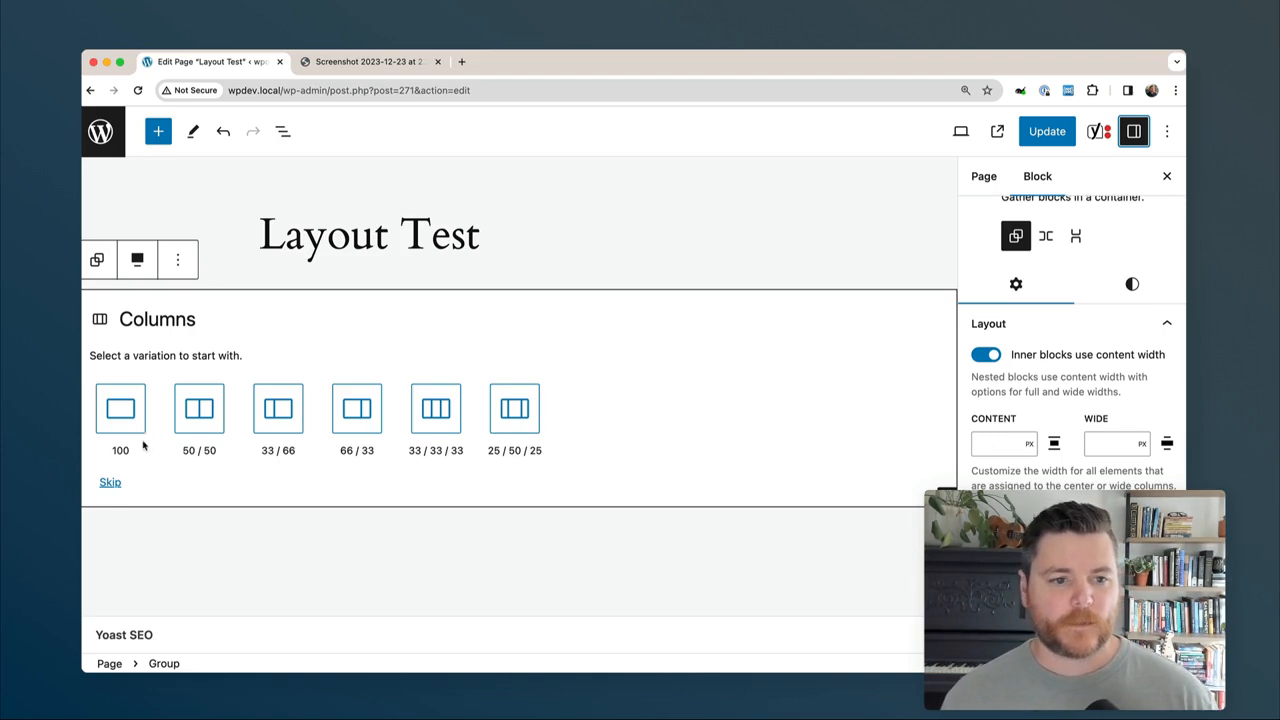
left_click(194, 409)
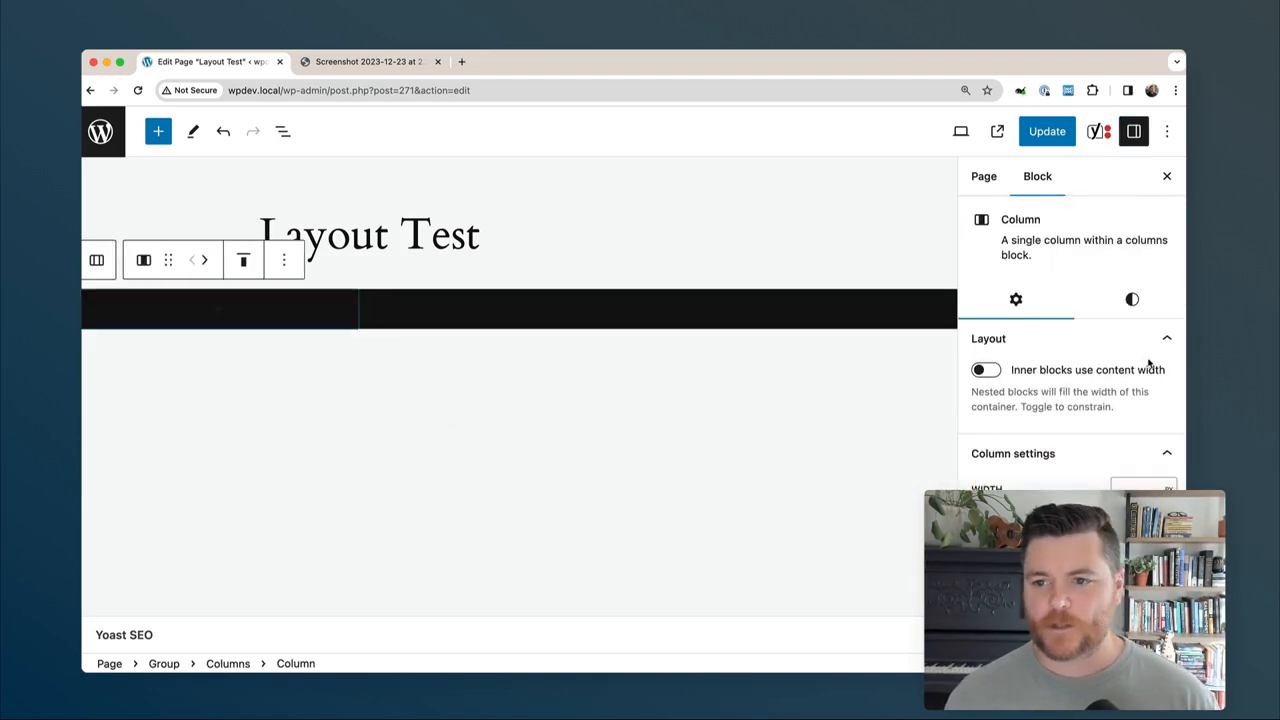
left_click(96, 260)
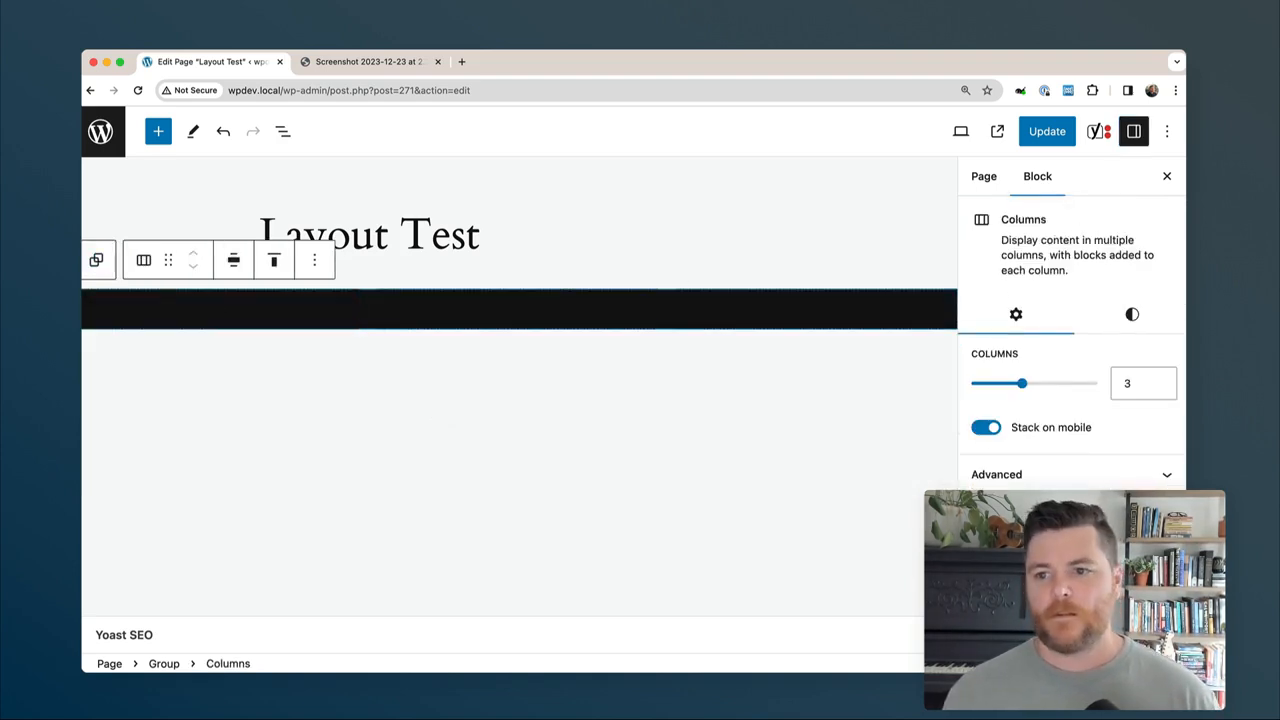
left_click_drag(1033, 390, 1040, 387)
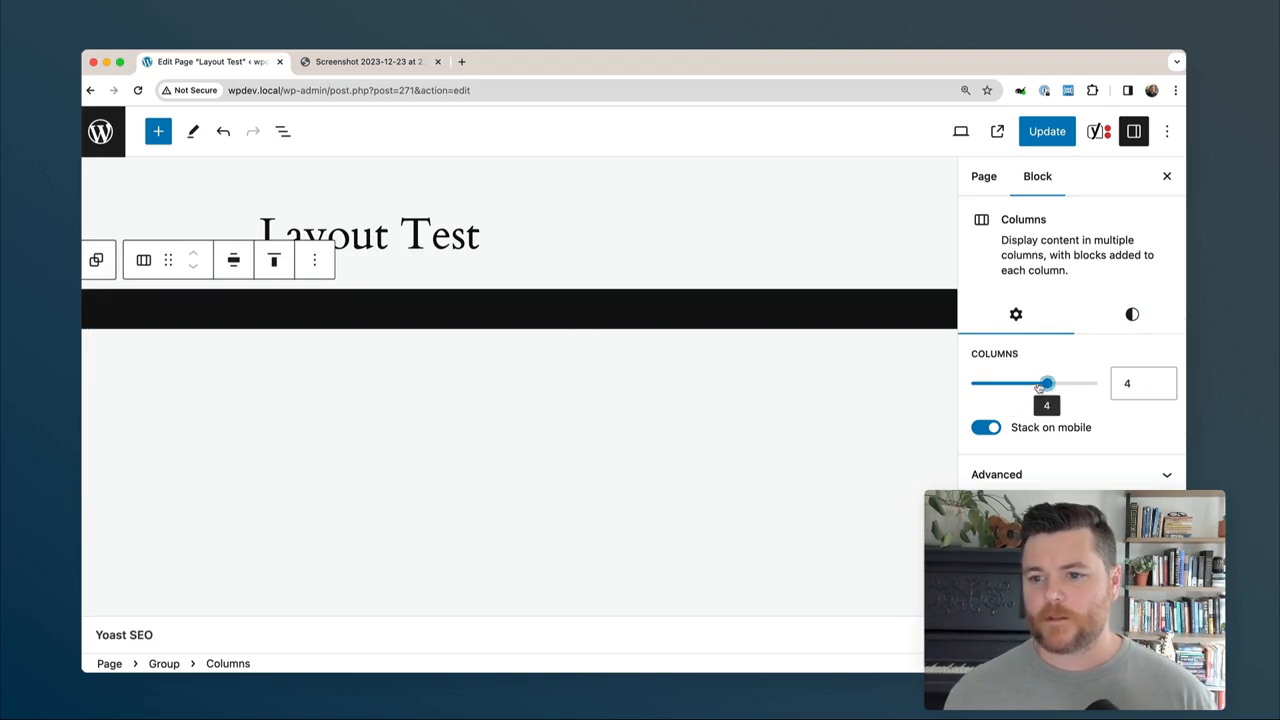
Show the block list view and add an empty paragraph before the Columns block inside the group.
key("super+equal")
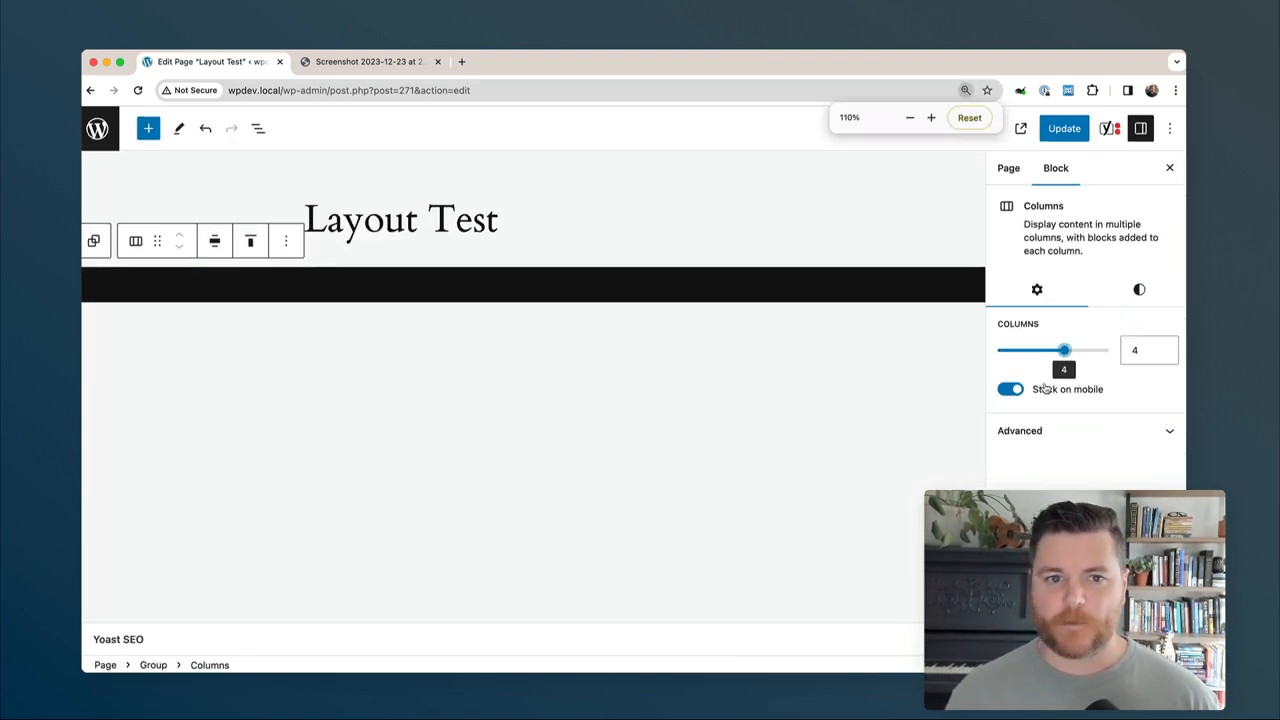
left_click(257, 128)
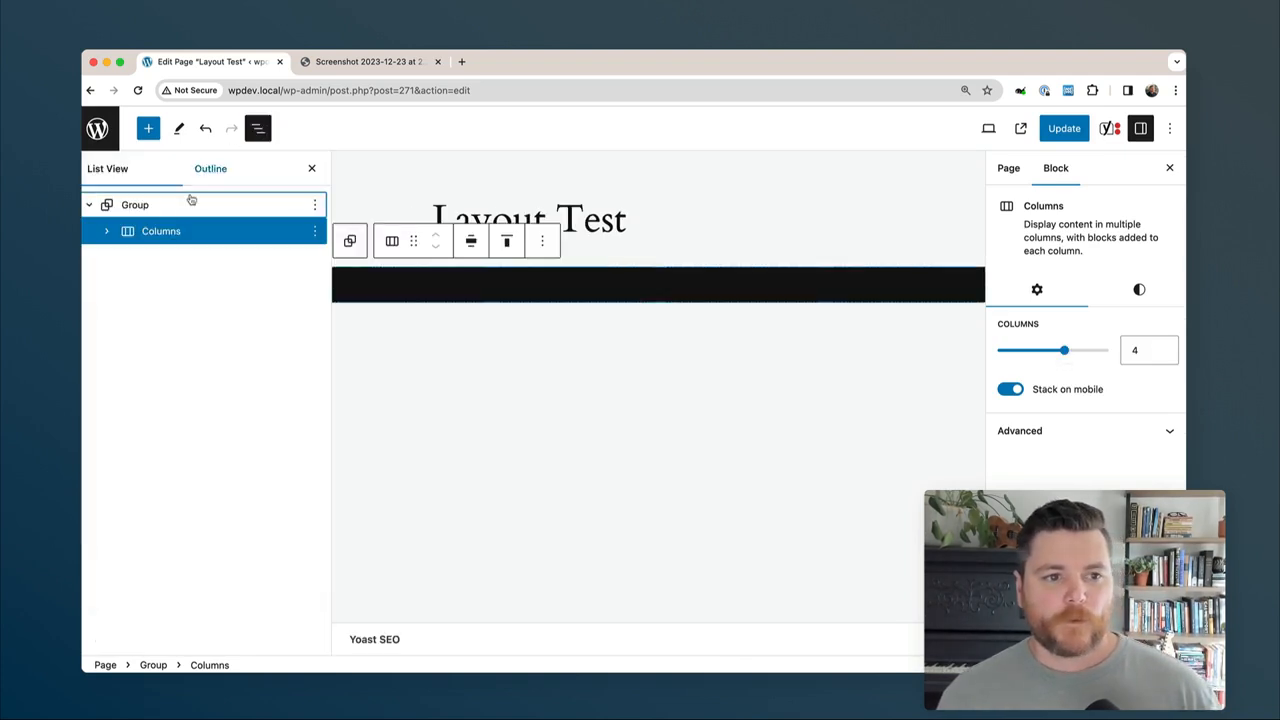
left_click(314, 208)
left_click(287, 244)
left_click(313, 232)
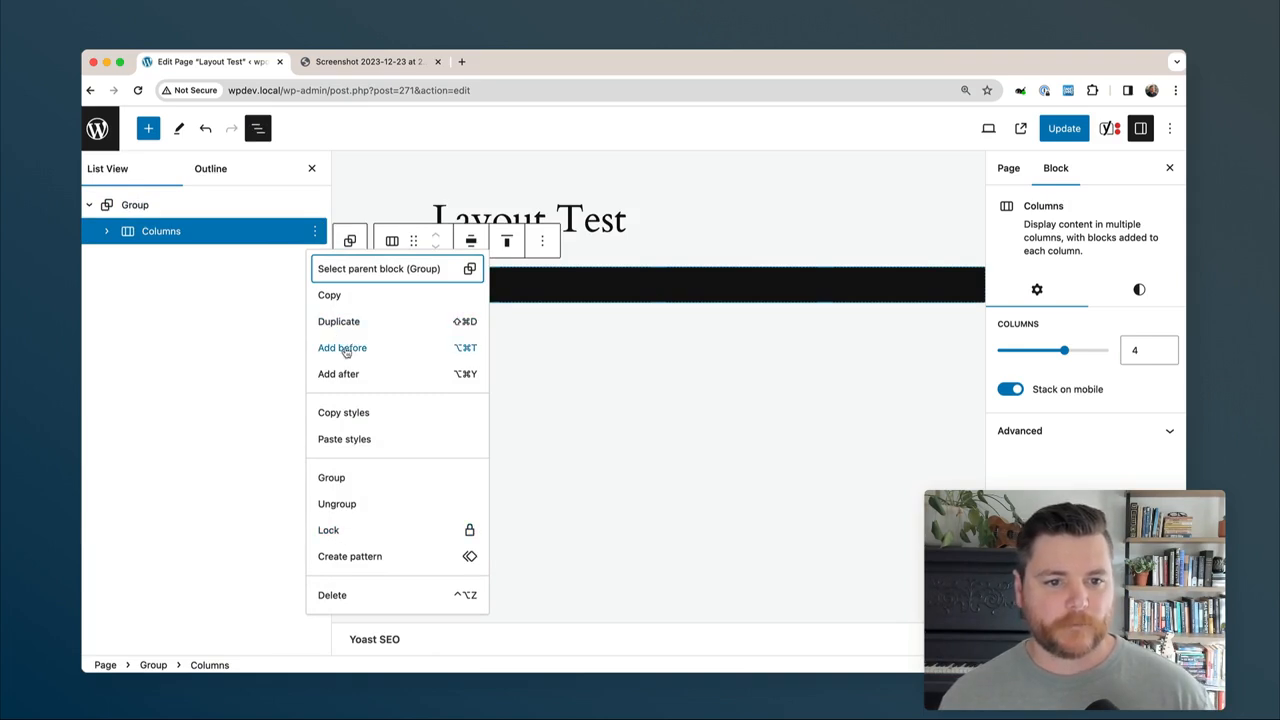
left_click(345, 349)
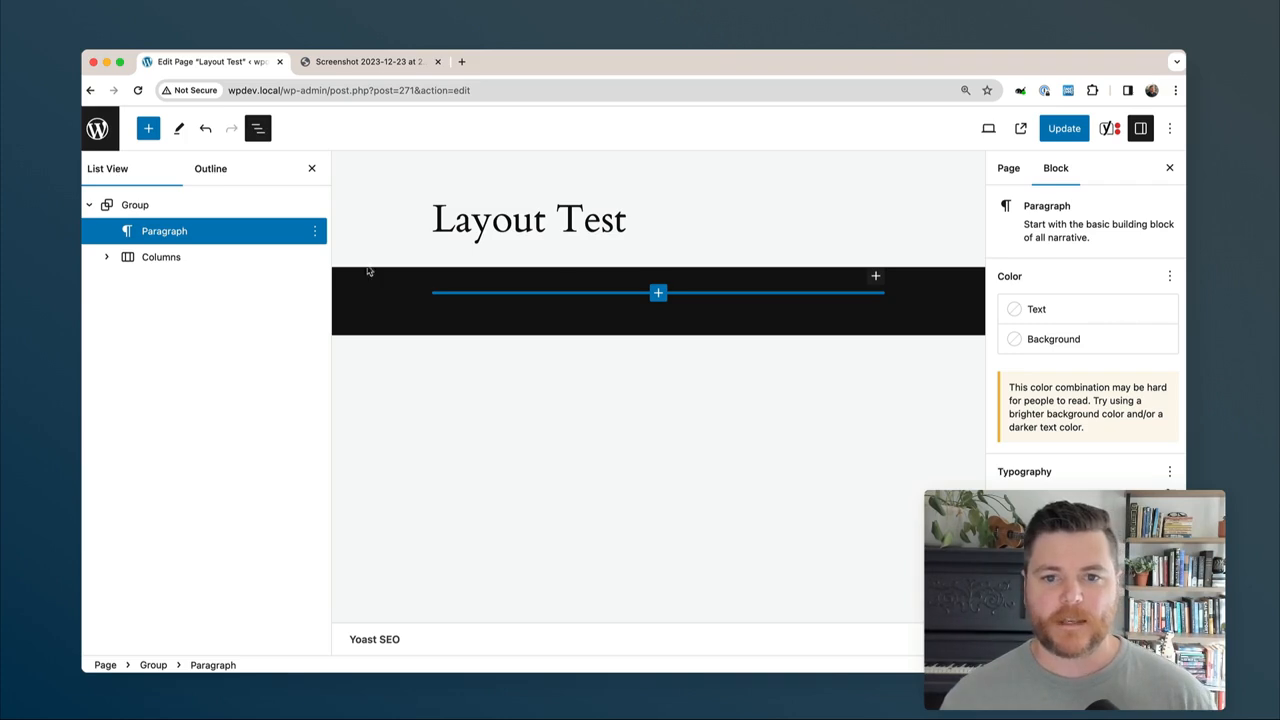
Check the reference layout for the intro text and set the group's text color to white, Base / Two (#FFFFFF).
left_click(348, 60)
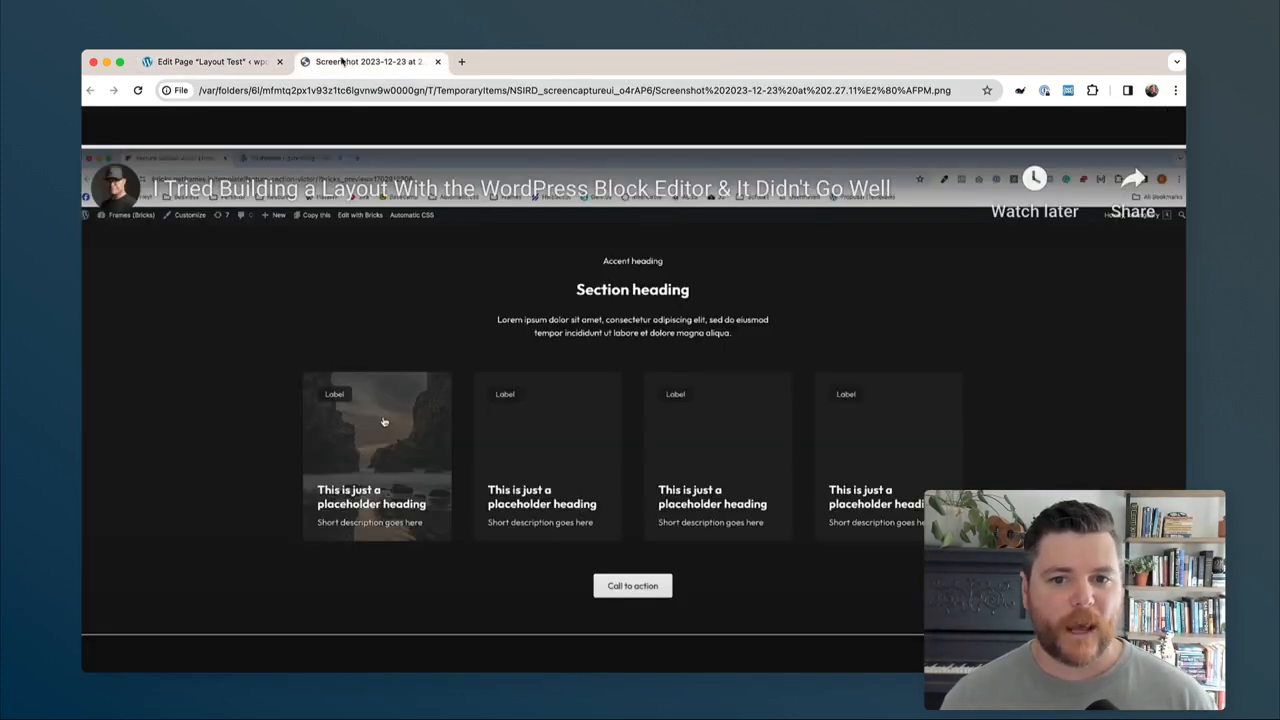
left_click(172, 64)
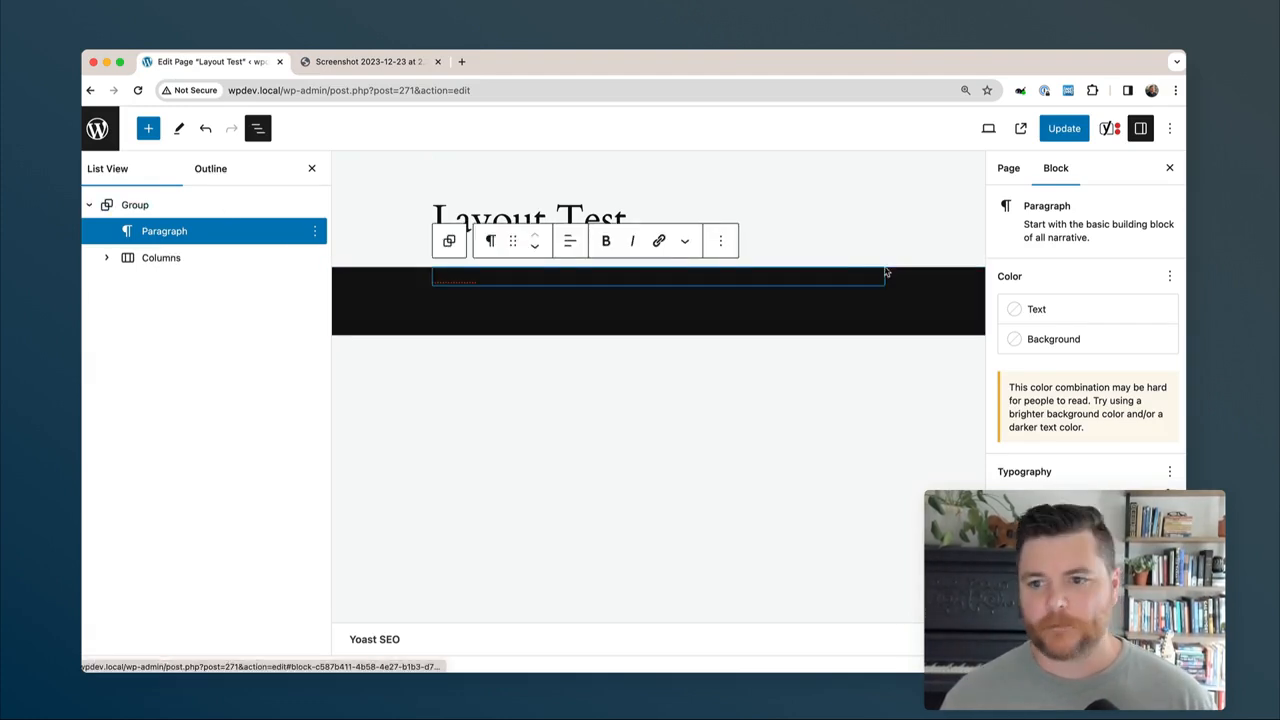
left_click(135, 204)
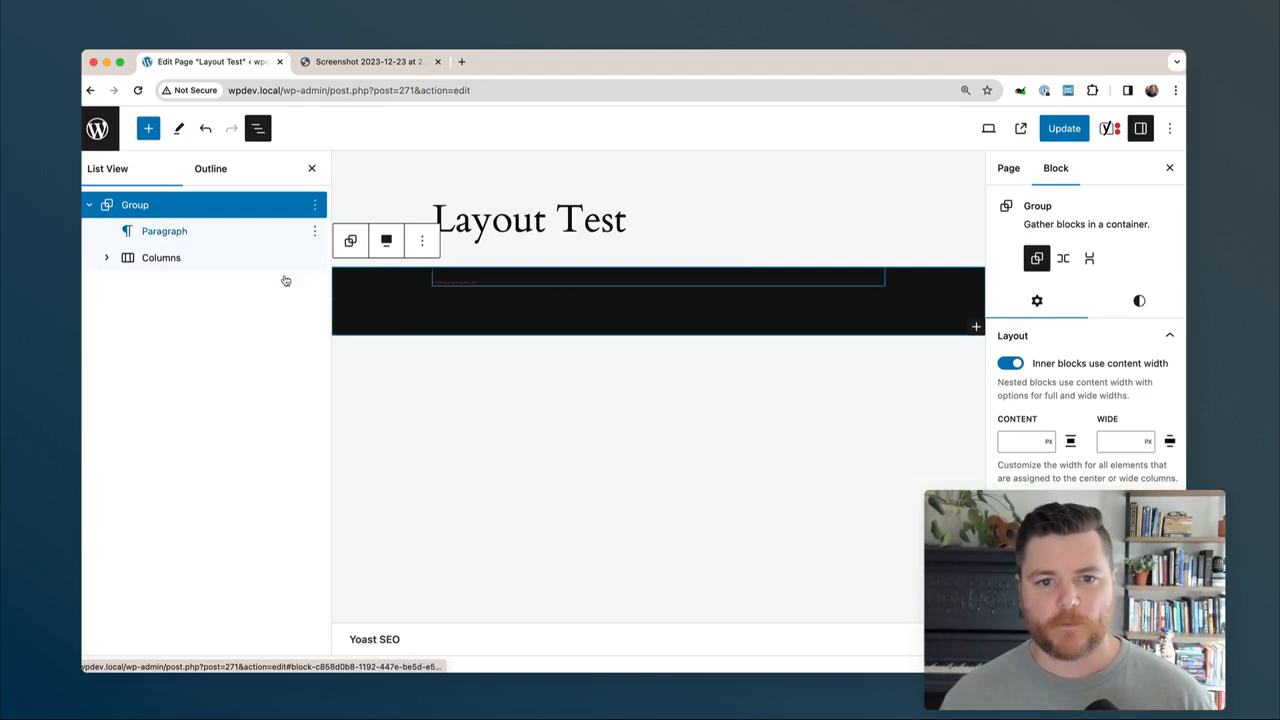
left_click(1147, 305)
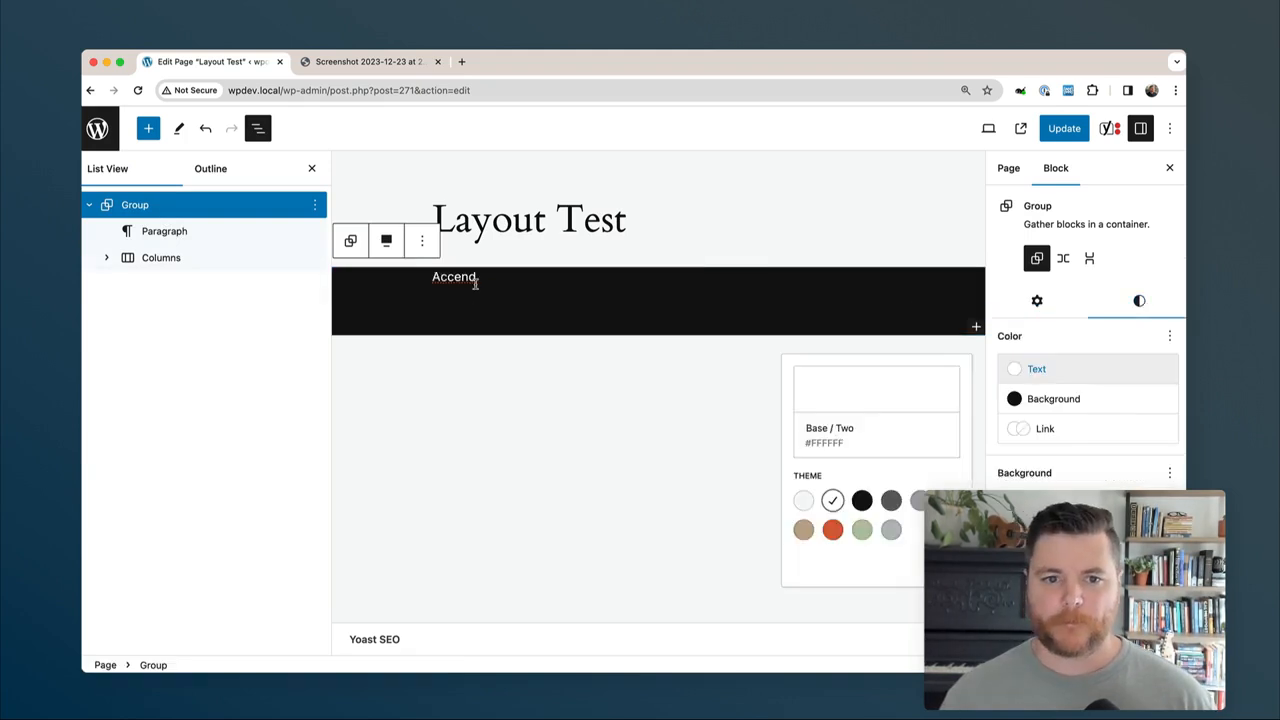
Correct and complete the paragraph text to read "Accent heading" and center-align it.
left_click(485, 278)
key("BackSpace")
type("t heading")
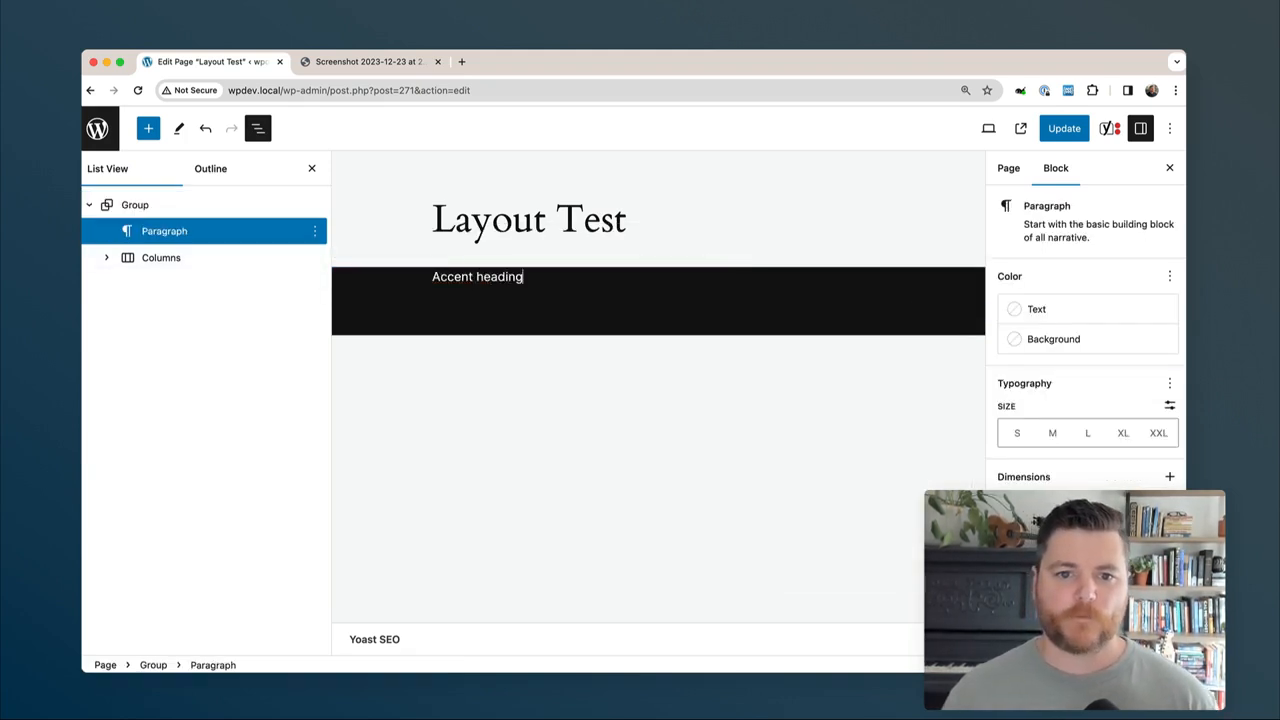
left_click(570, 241)
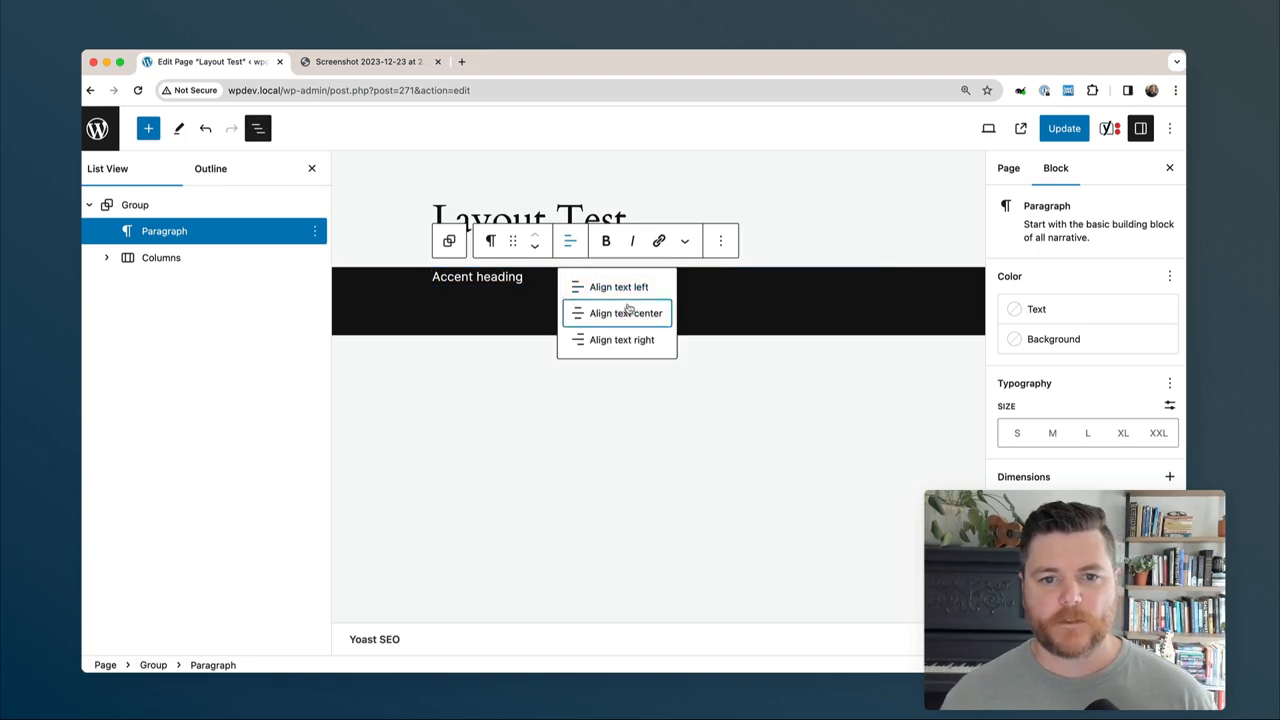
left_click(640, 312)
Add a level-2 heading reading "Section Heading" below the accent heading paragraph.
key("Return")
type("## ")
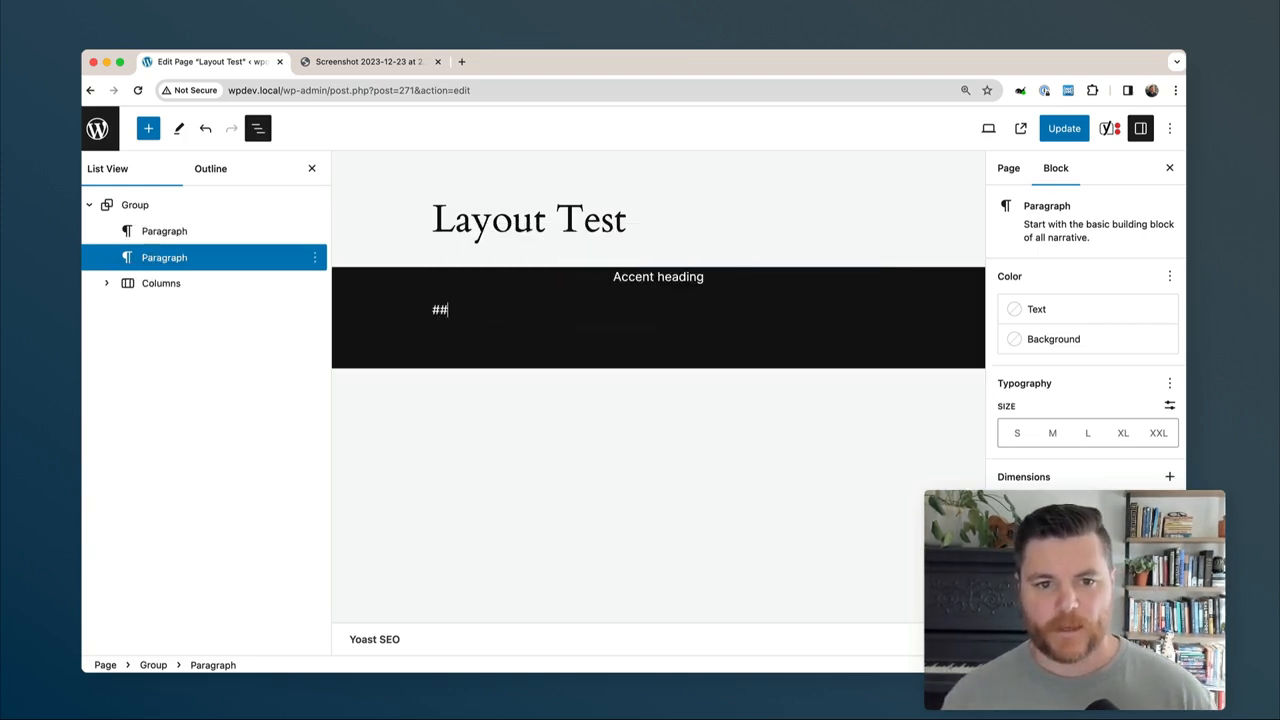
type("Se")
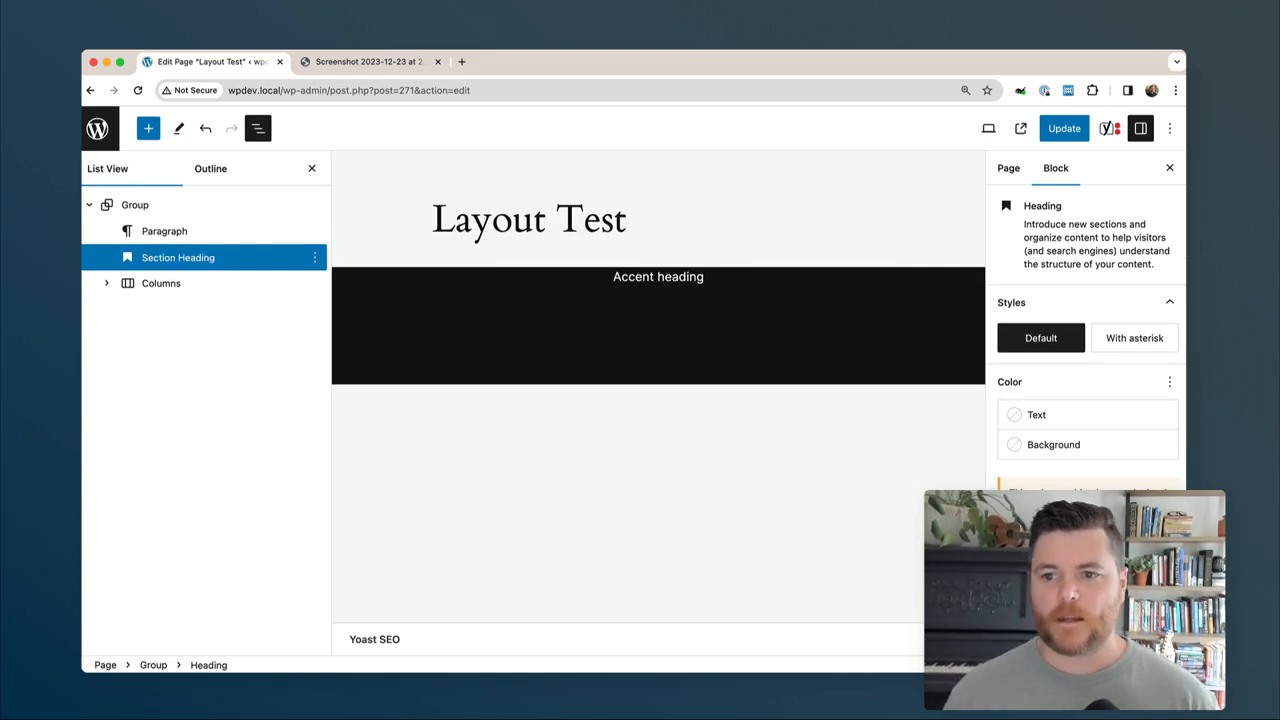
Set the section heading's text color to the theme's white and center-align it.
left_click(1076, 422)
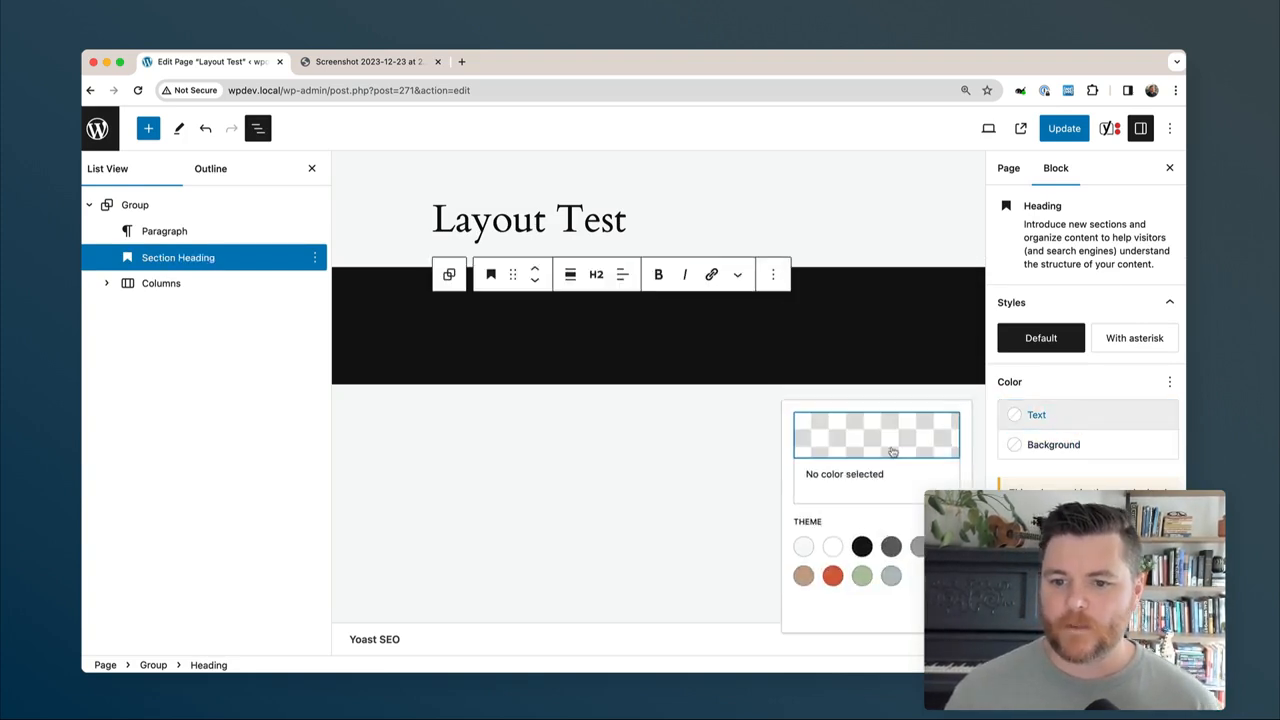
left_click(832, 547)
left_click(622, 274)
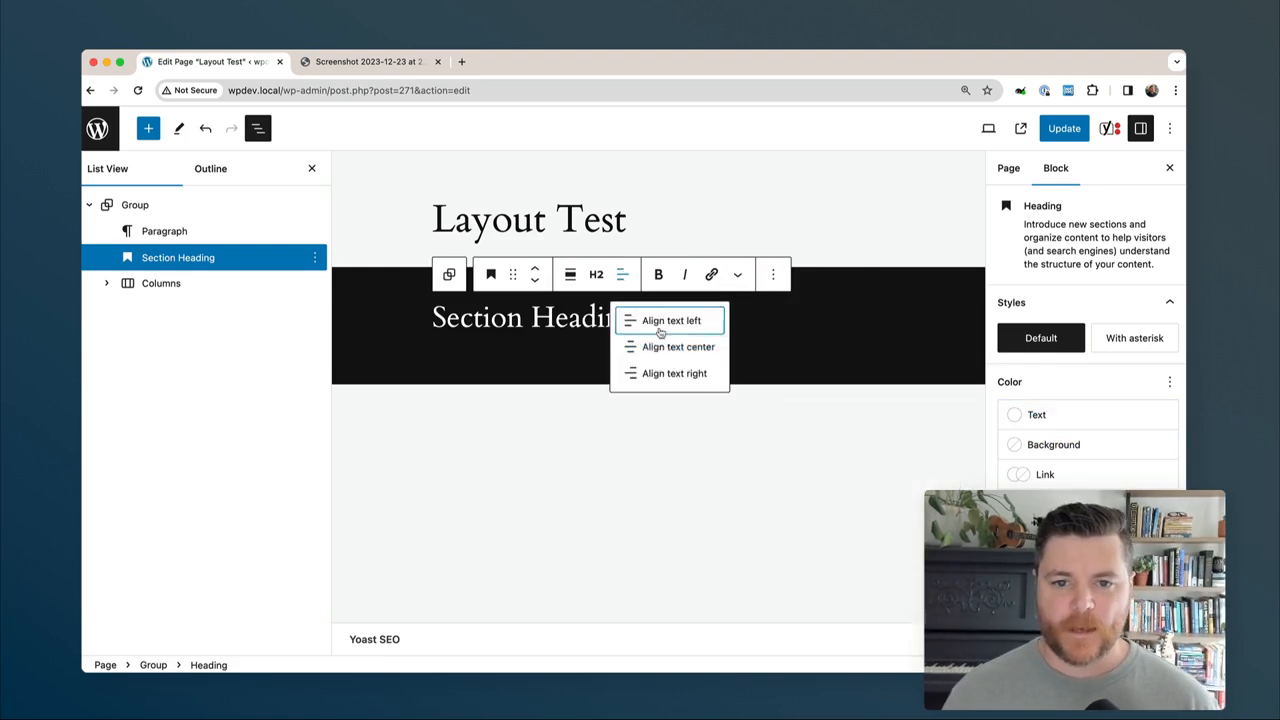
left_click(672, 346)
Add a paragraph of lorem ipsum placeholder text below the section heading using the Tiny Ipsum generator.
key("Return")
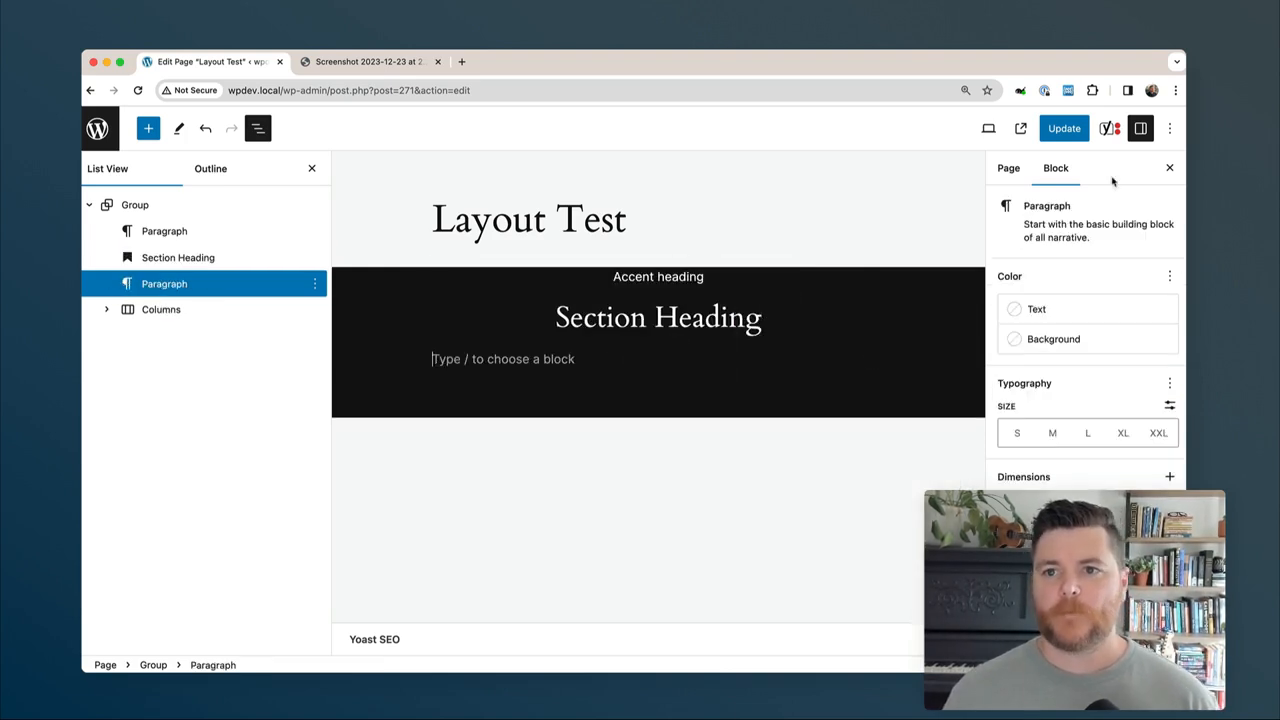
left_click(1020, 26)
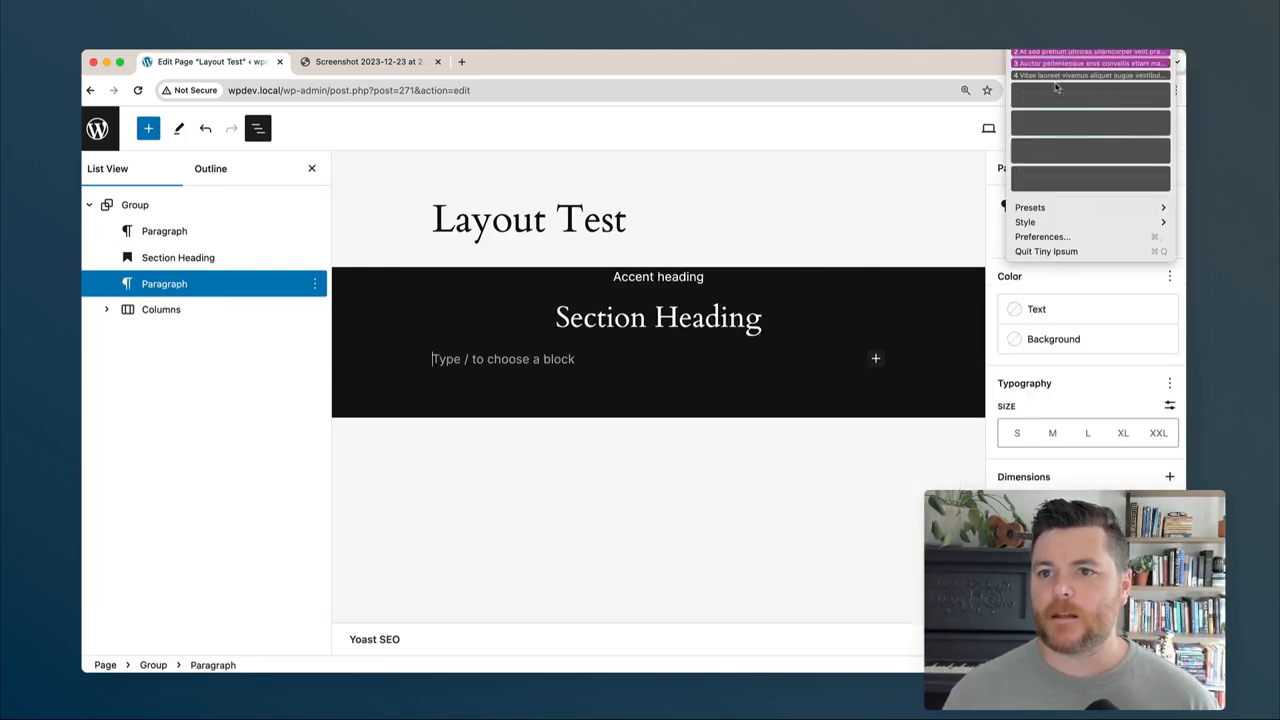
left_click(1062, 76)
type("Lorem ipsum dolor sit amet at iaculis justo et cursus. At sed pretium ultrices ullamcorper velit praesent elementum. Auctor pellentesque eros convallis etiam magna non vivamus. Vitae laoreet vivamus aliquet augue vestibulum enim facilisi. Fusce tempus egestas augue sed lacinia dolore aliquet et sodales luctus augue elementum arcu.")
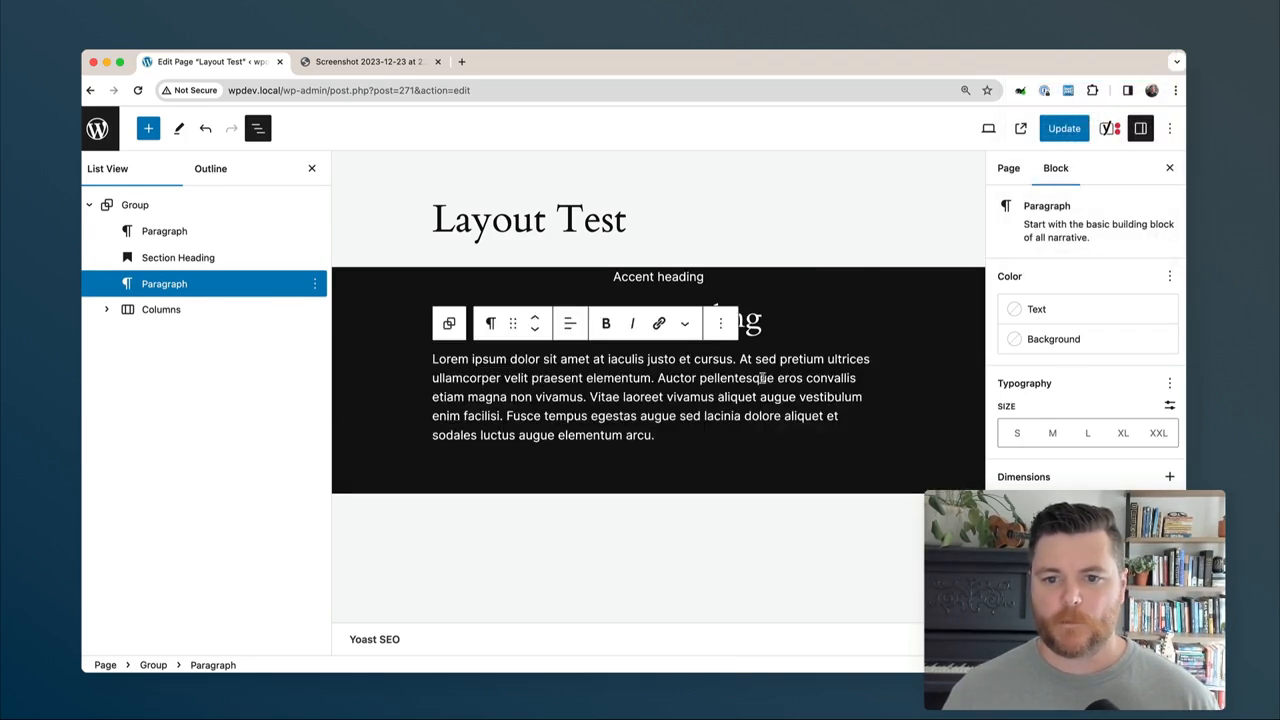
Trim the placeholder paragraph so it ends at "Auctor pellentesque eros" and center-align it.
left_click_drag(803, 378, 656, 436)
key("BackSpace")
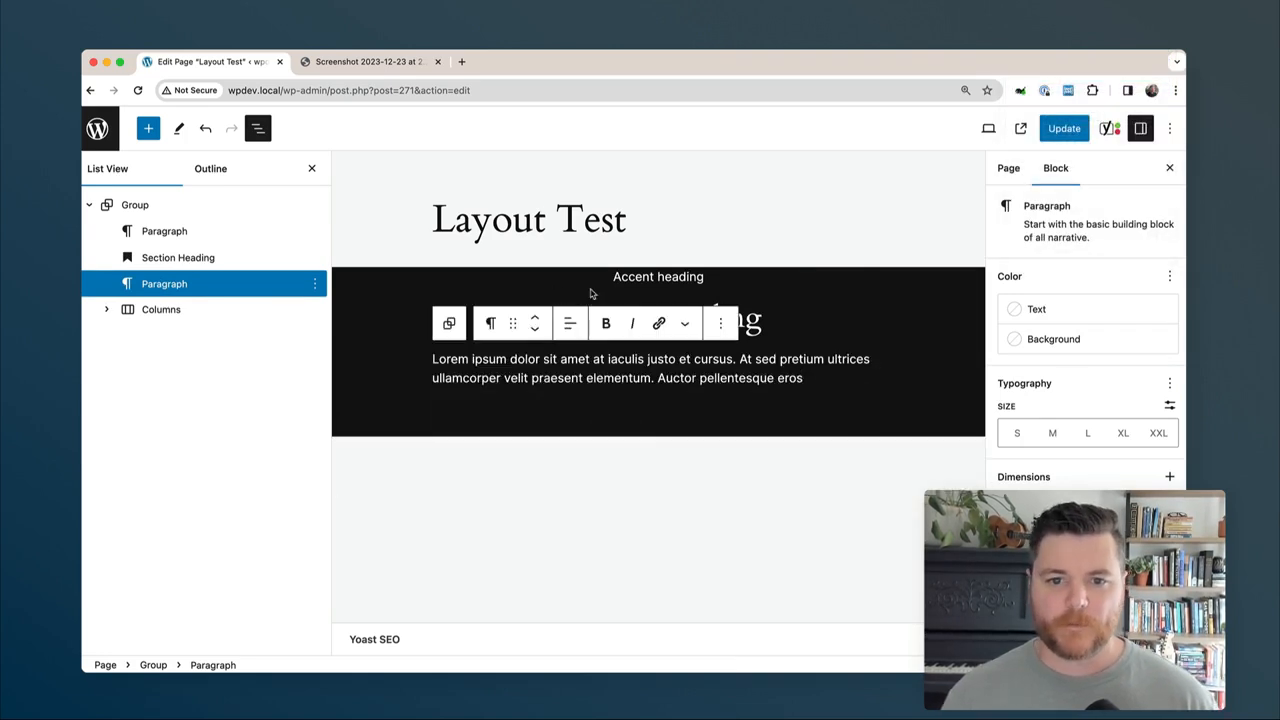
left_click(570, 323)
left_click(615, 395)
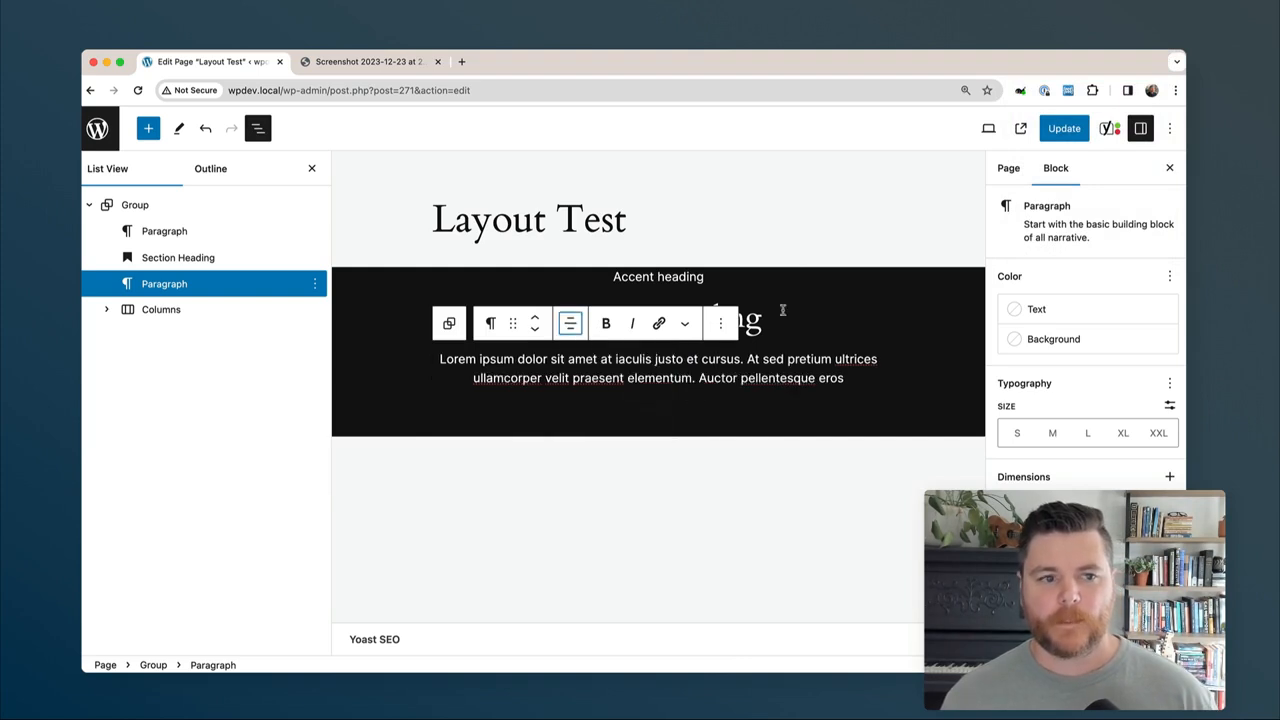
Set the group's vertical padding to preset size 5.
left_click(900, 342)
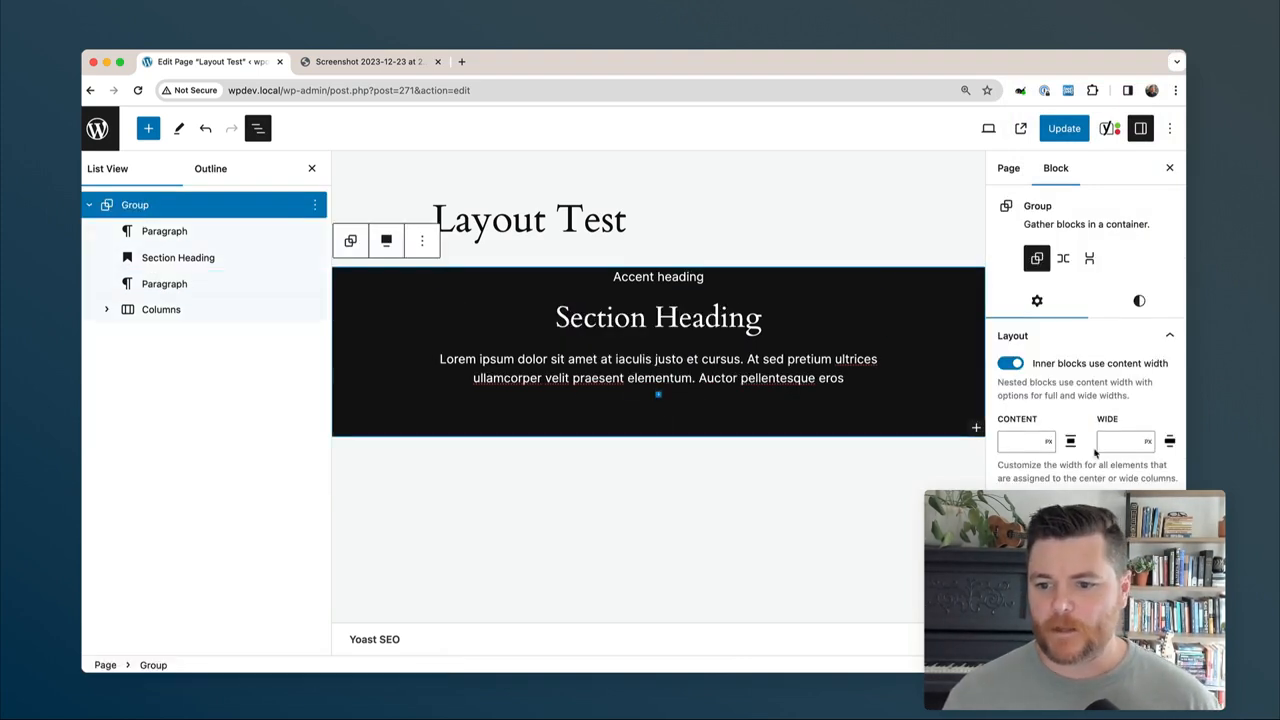
scroll(1100, 380, "down", 1)
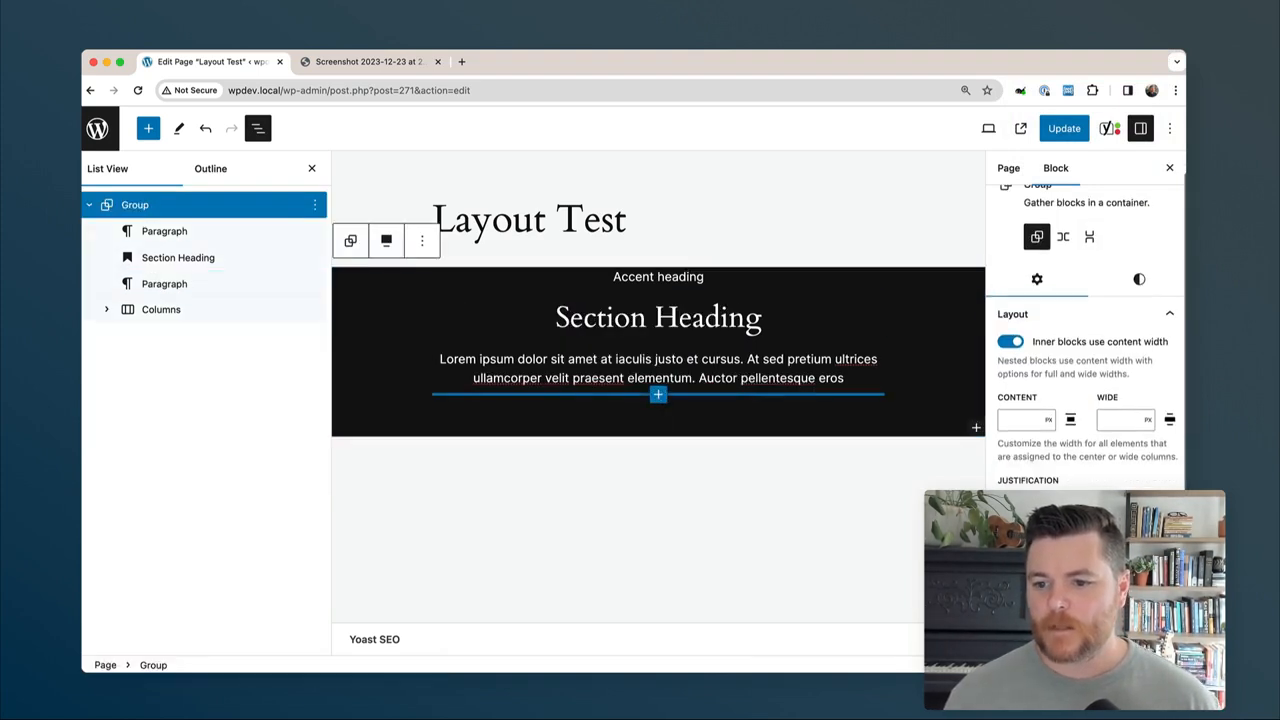
left_click(1139, 278)
scroll(1110, 380, "down", 5)
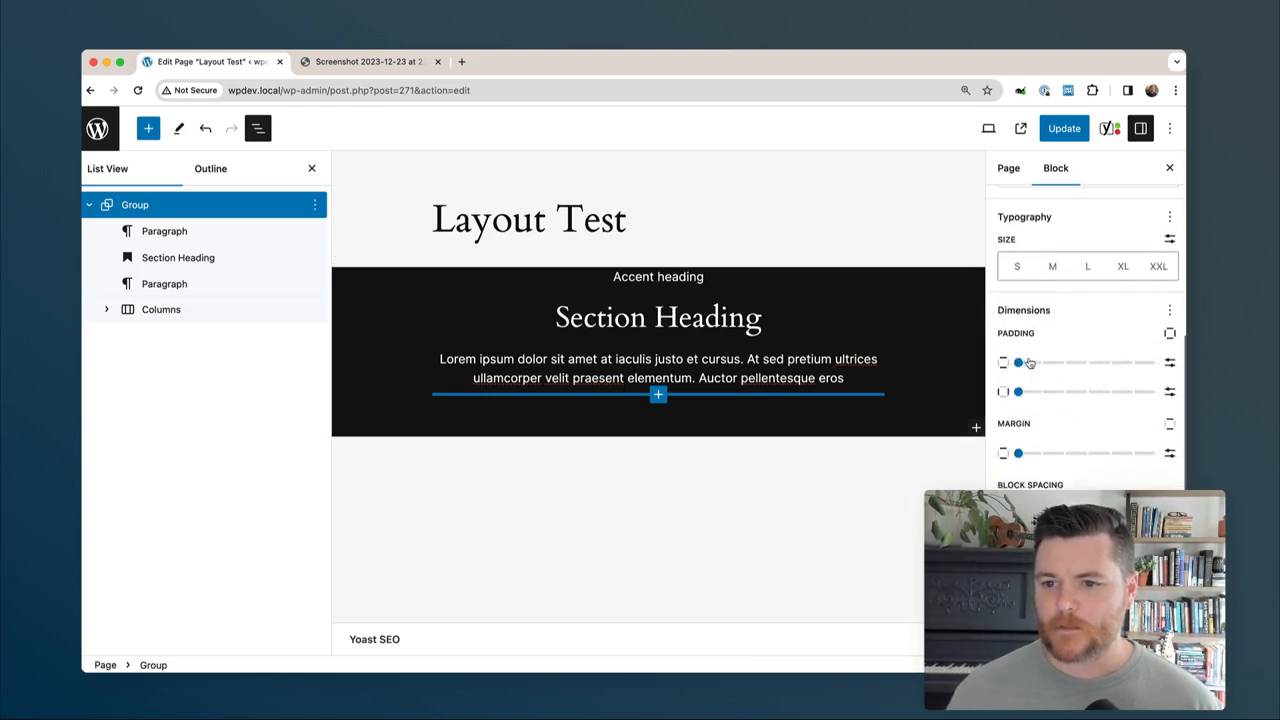
left_click_drag(1018, 362, 1136, 368)
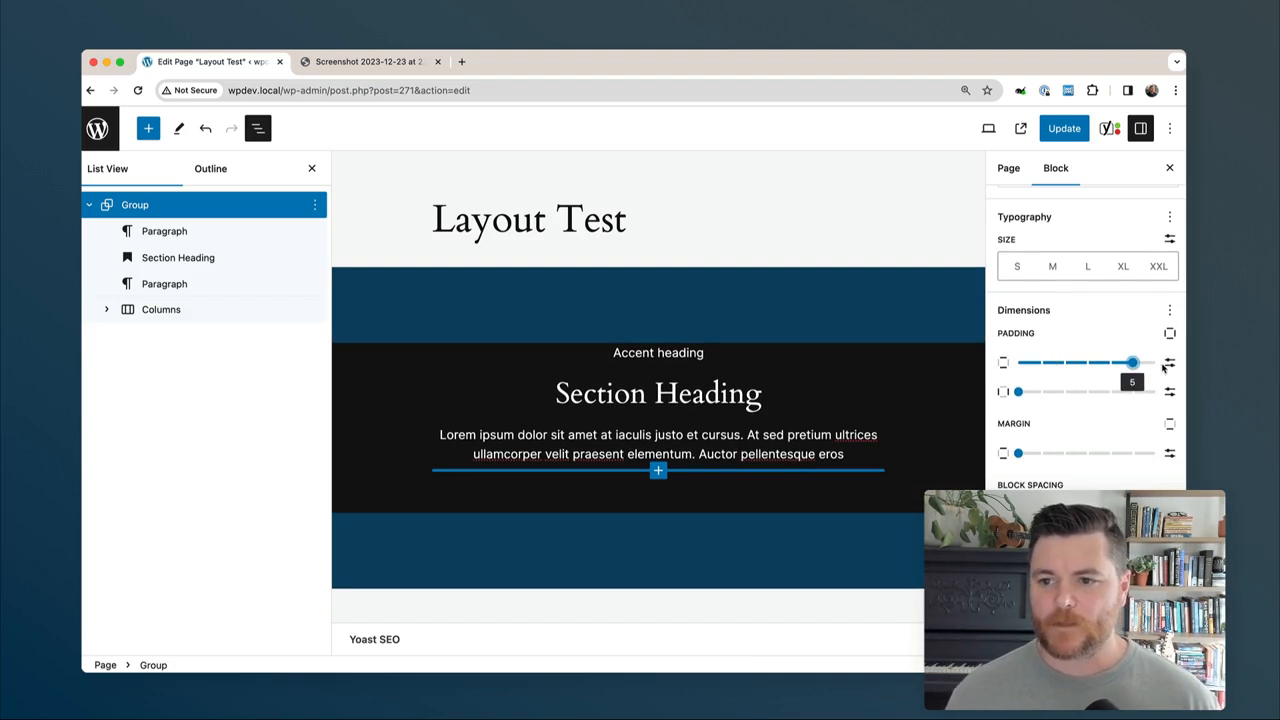
left_click(1170, 363)
left_click(1172, 363)
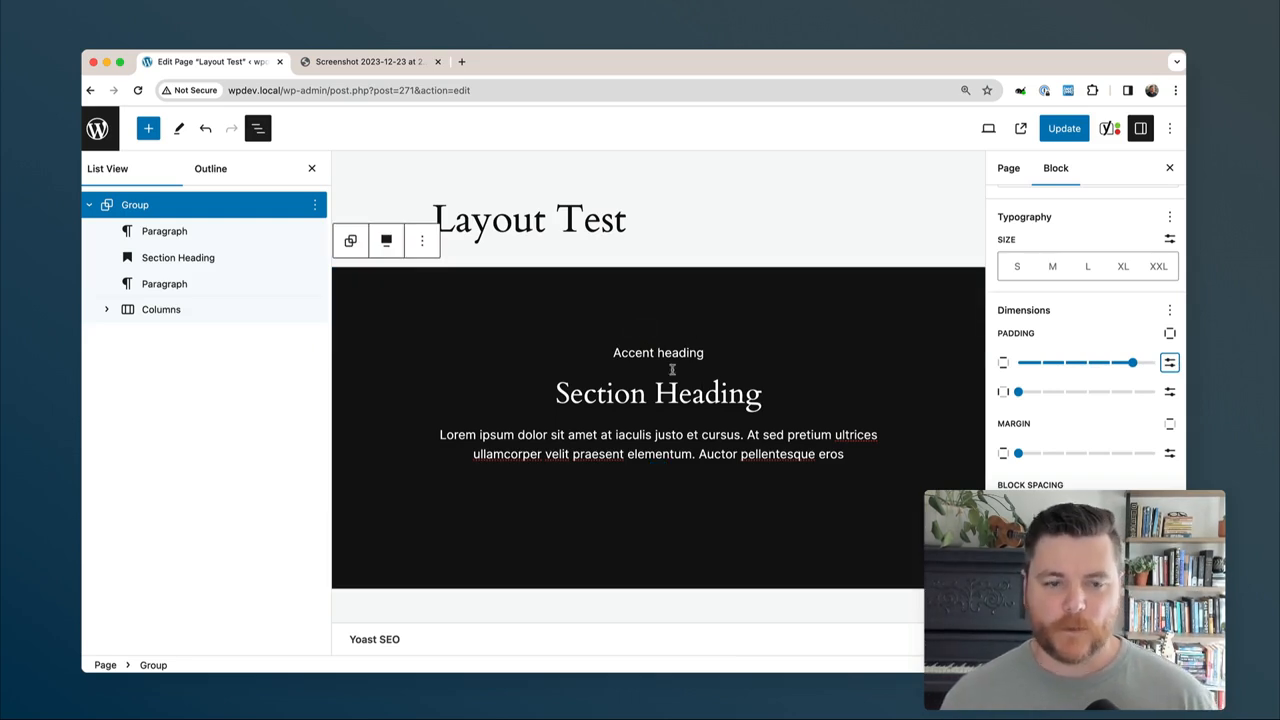
Insert a Cover block in the first column using image-6.jpeg from the media library.
left_click(847, 452)
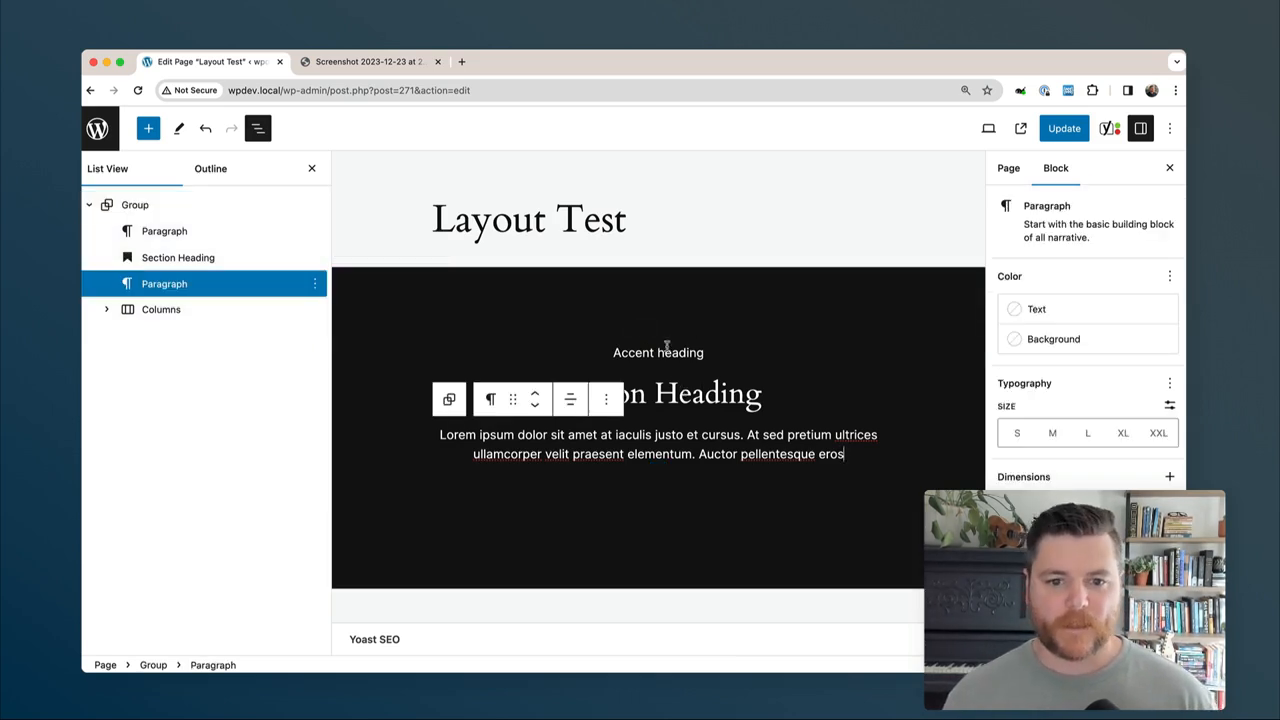
left_click(447, 497)
left_click(418, 497)
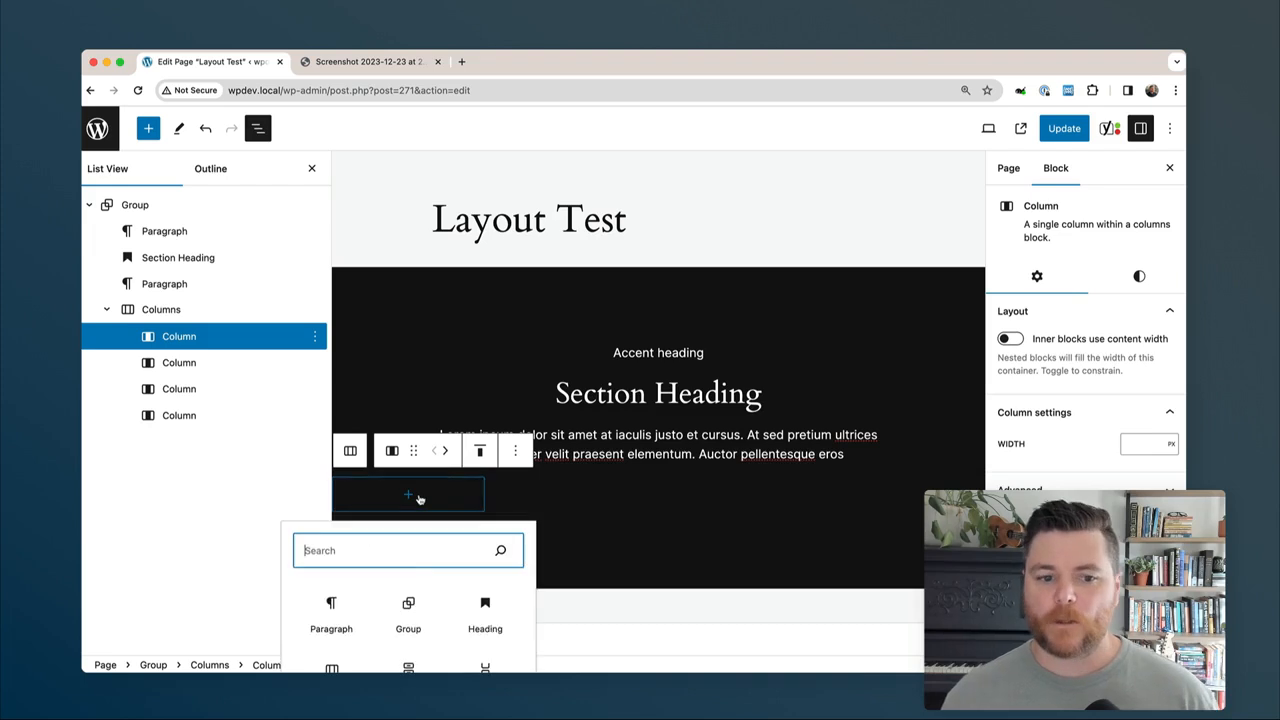
type("cov")
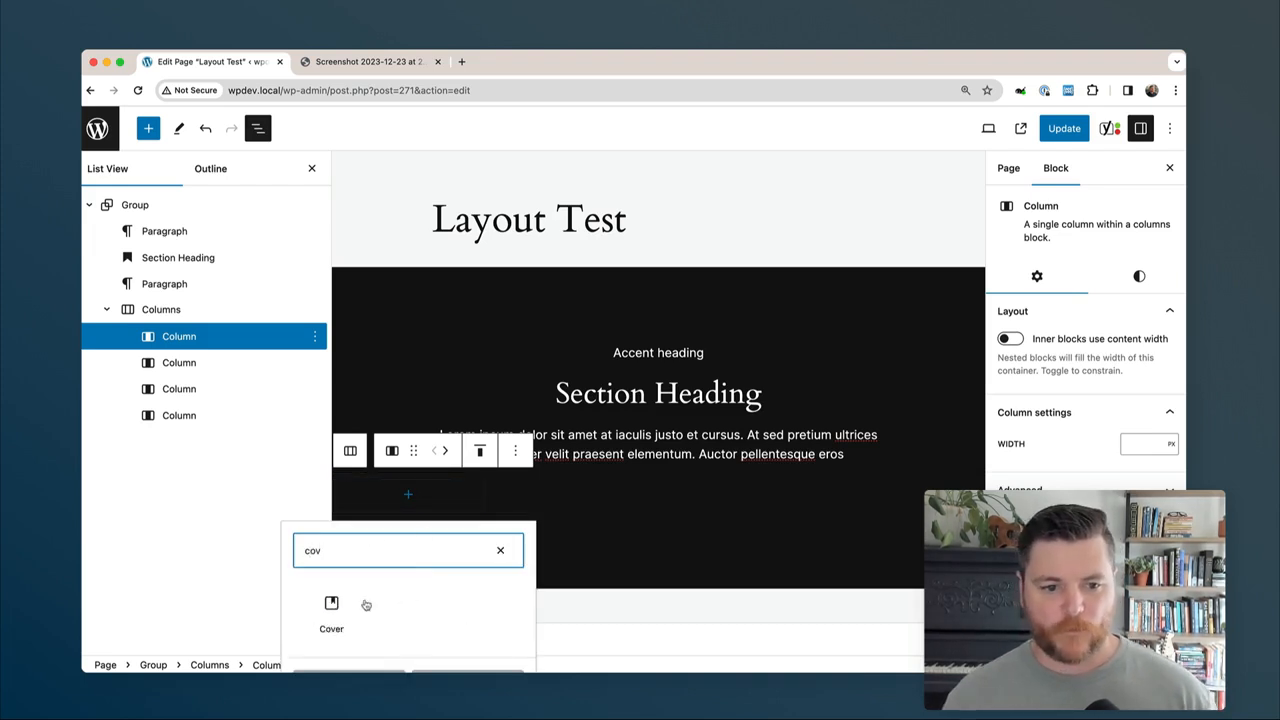
left_click(370, 605)
left_click(388, 443)
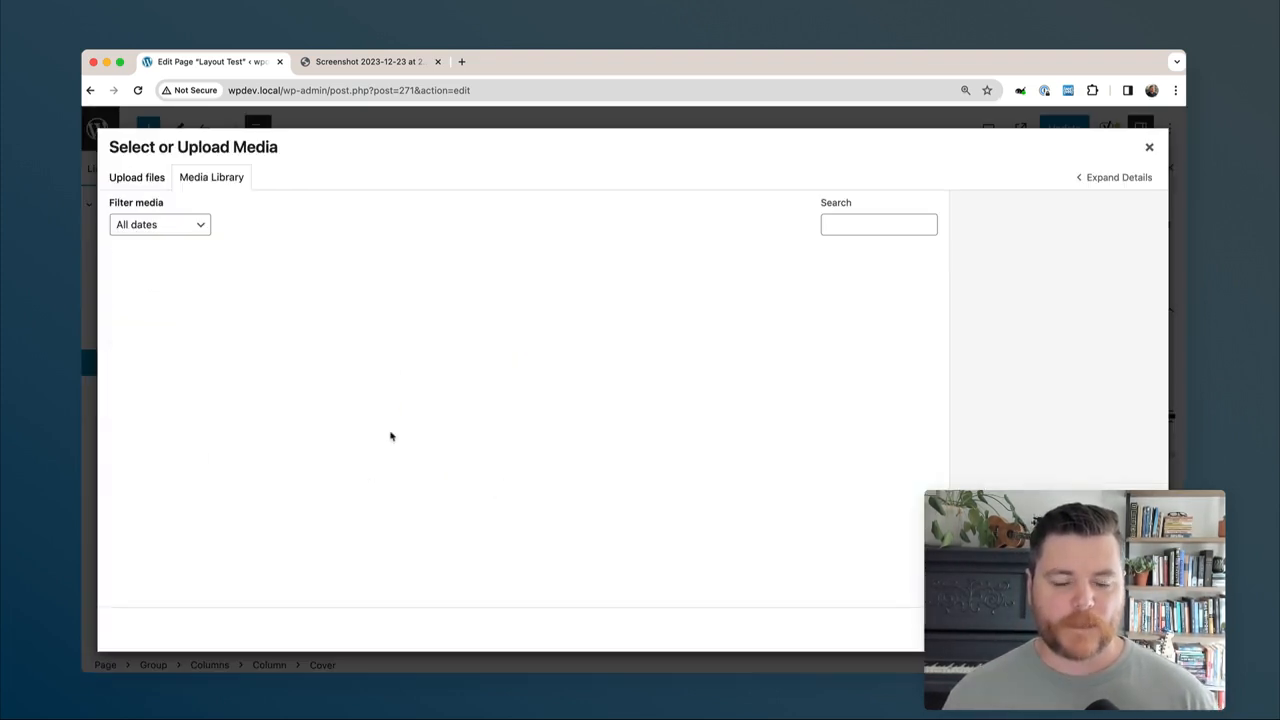
left_click(386, 291)
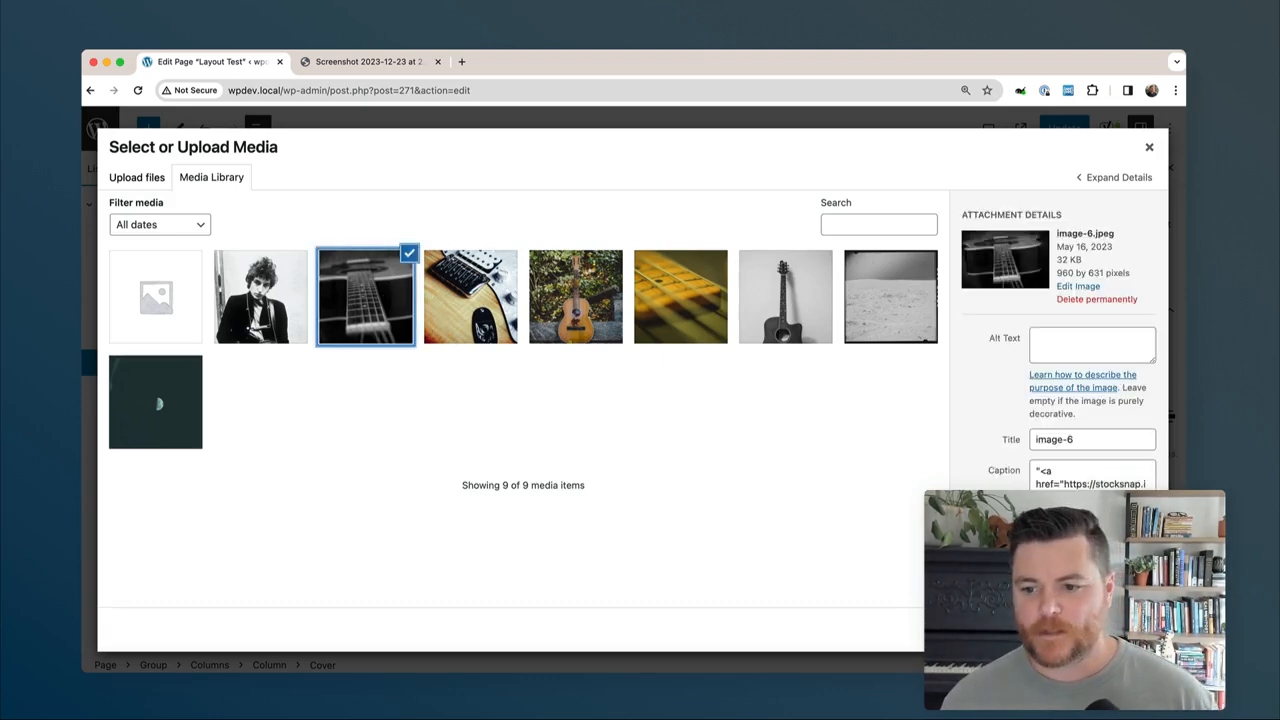
left_click(1130, 630)
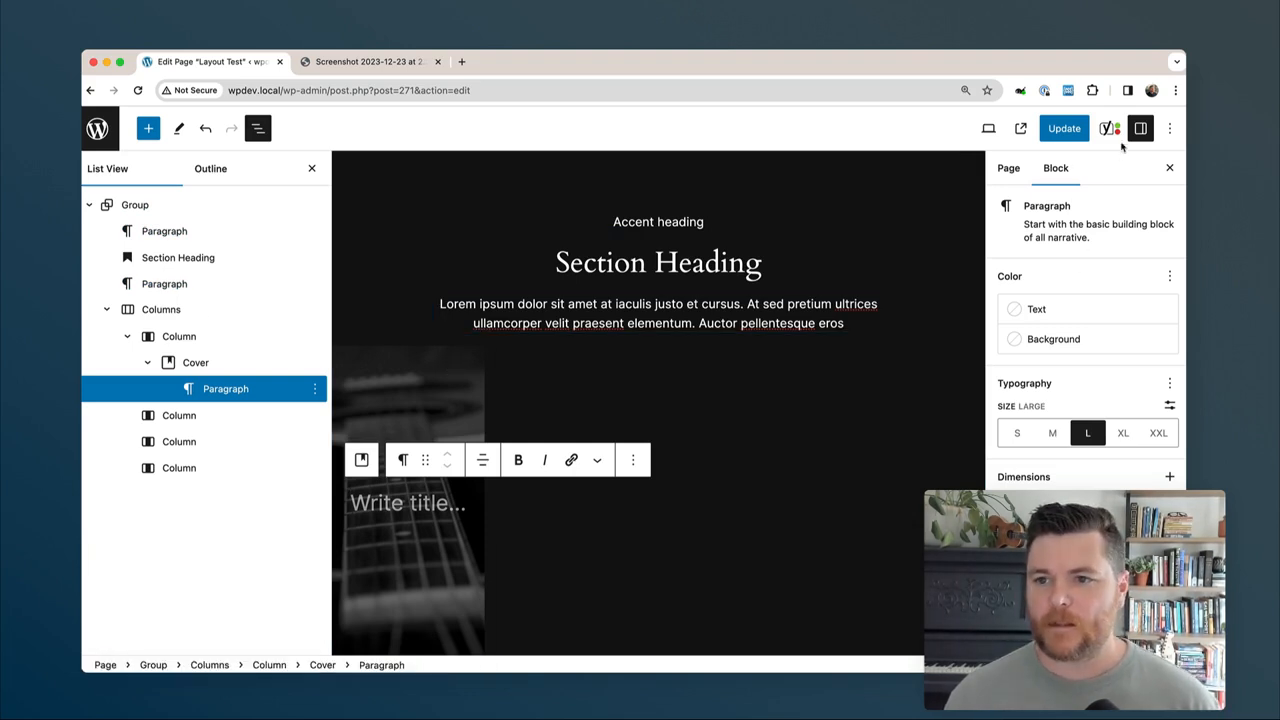
Set the Cover block's minimum height to 4.
left_click(422, 385)
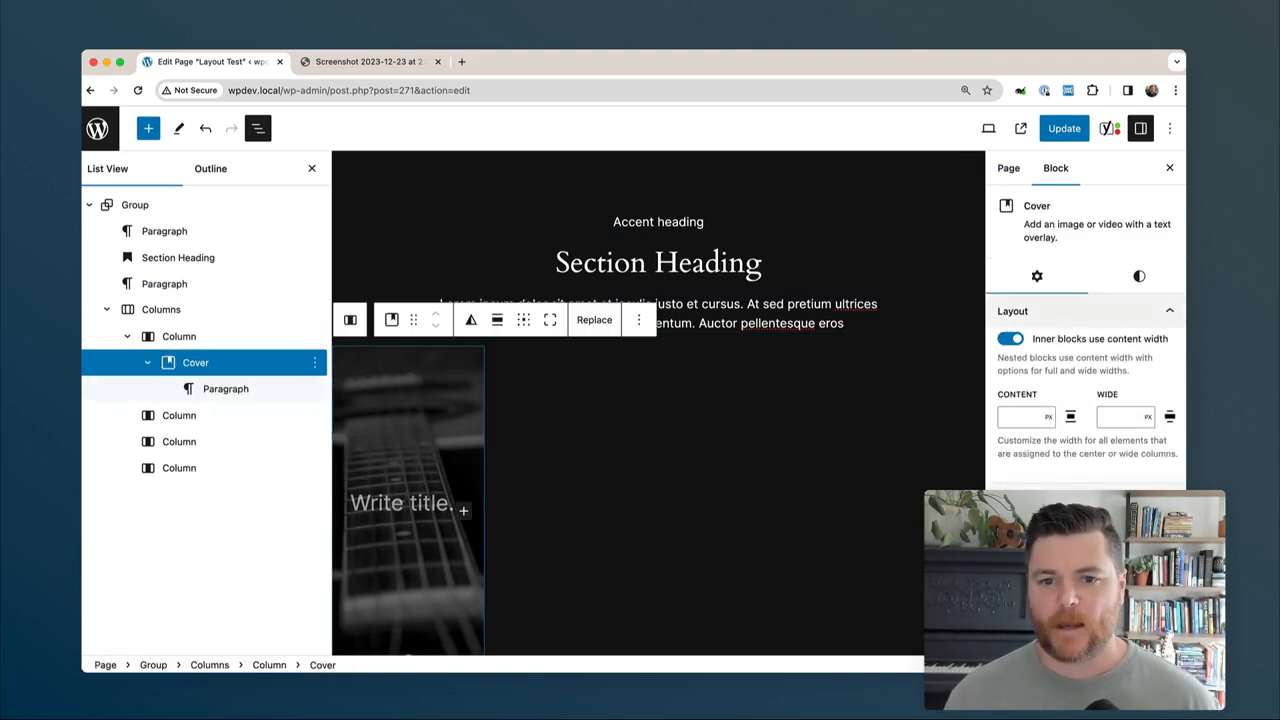
left_click(1008, 168)
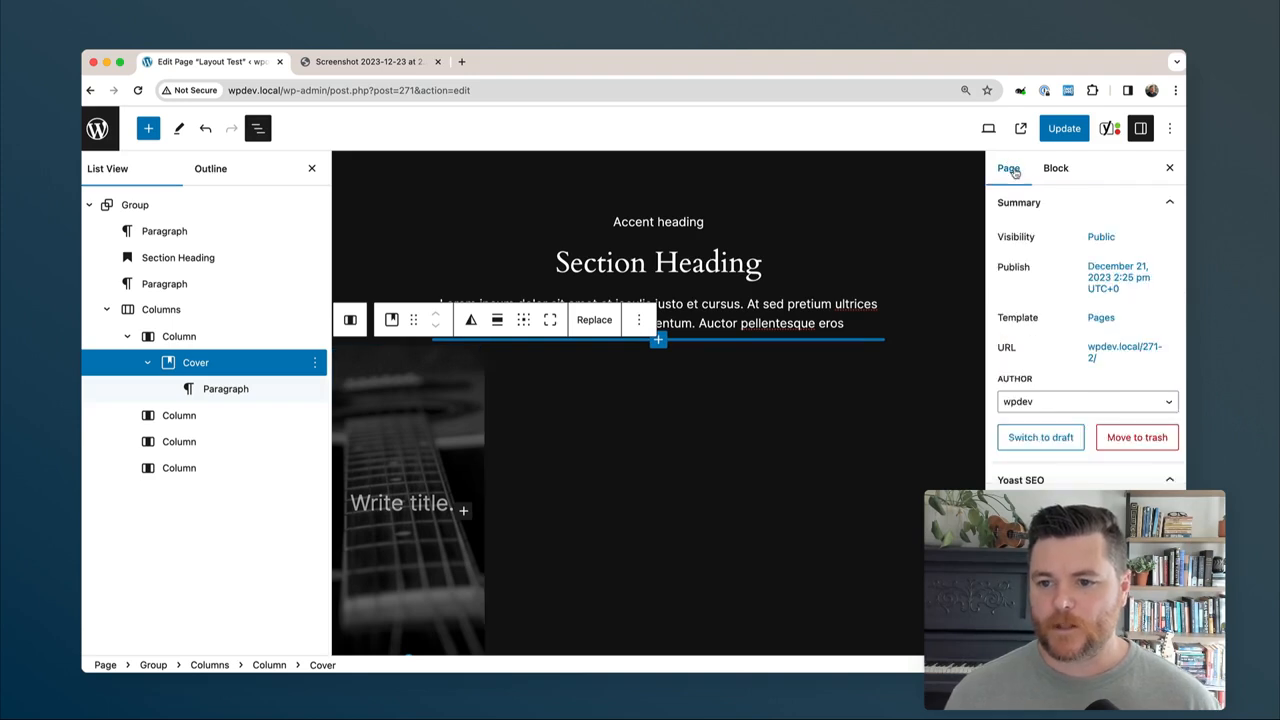
left_click(1056, 168)
scroll(1102, 330, "down", 6)
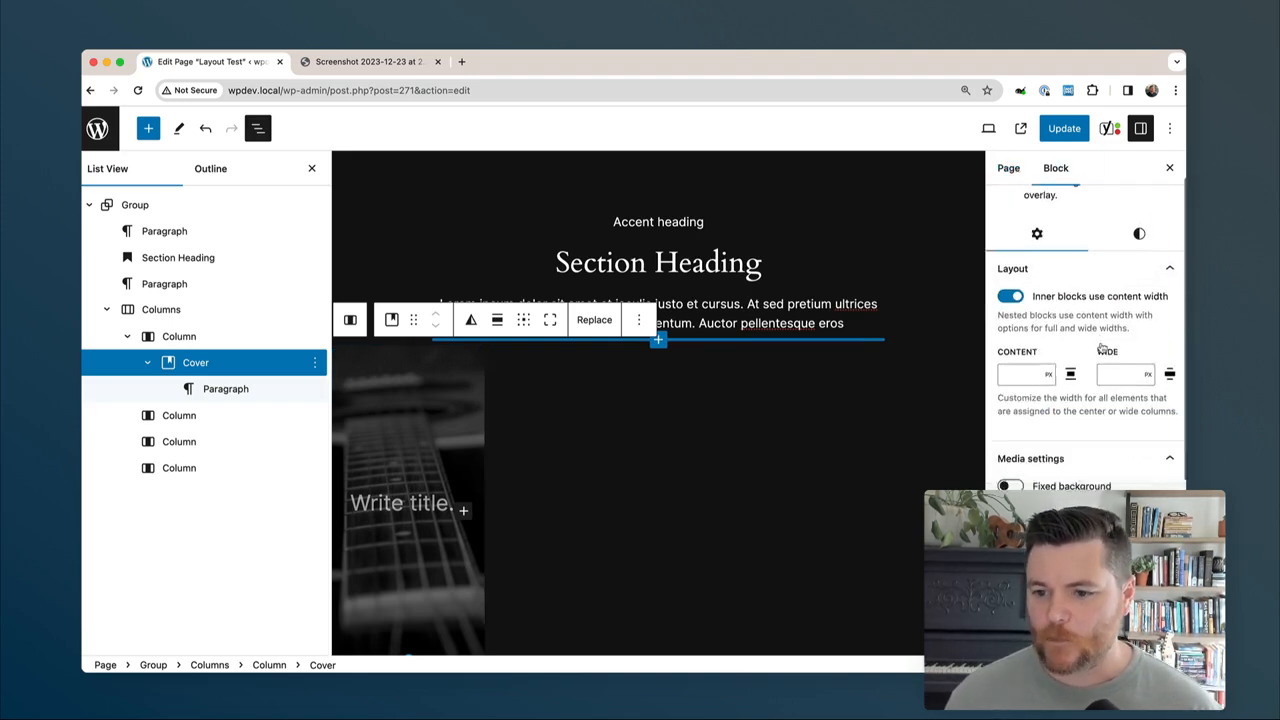
left_click(1139, 276)
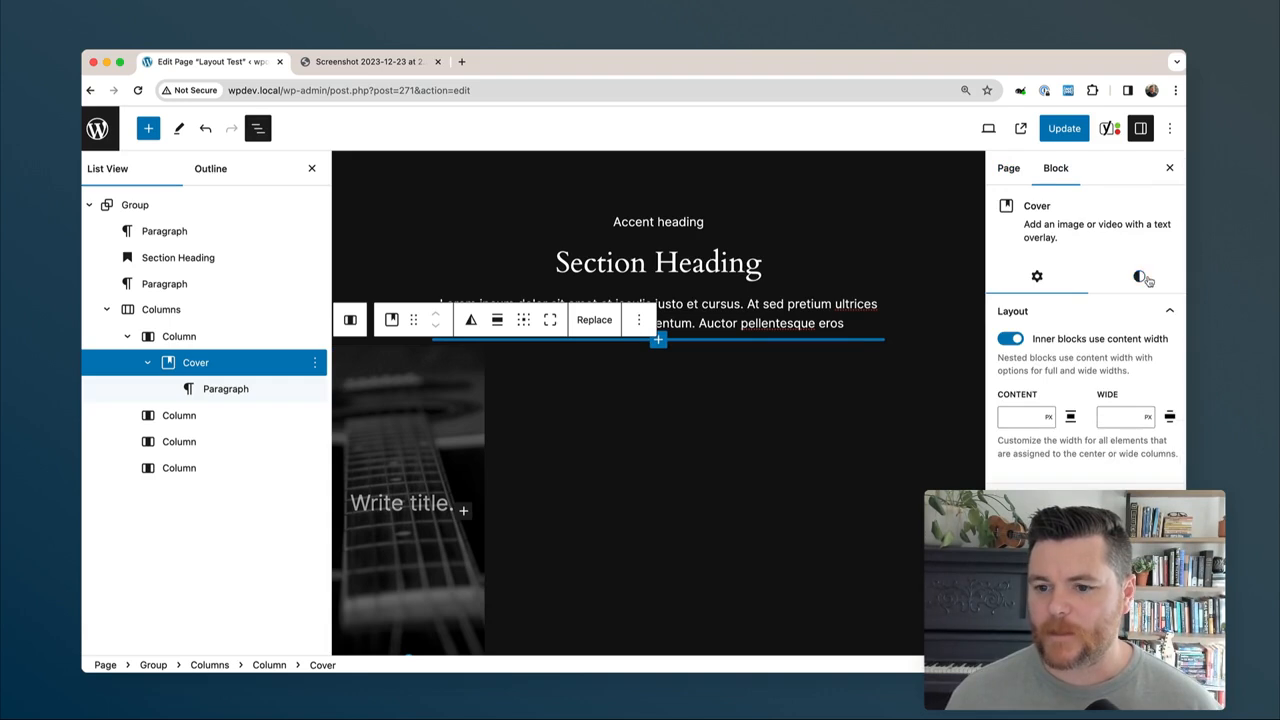
scroll(1020, 455, "down", 10)
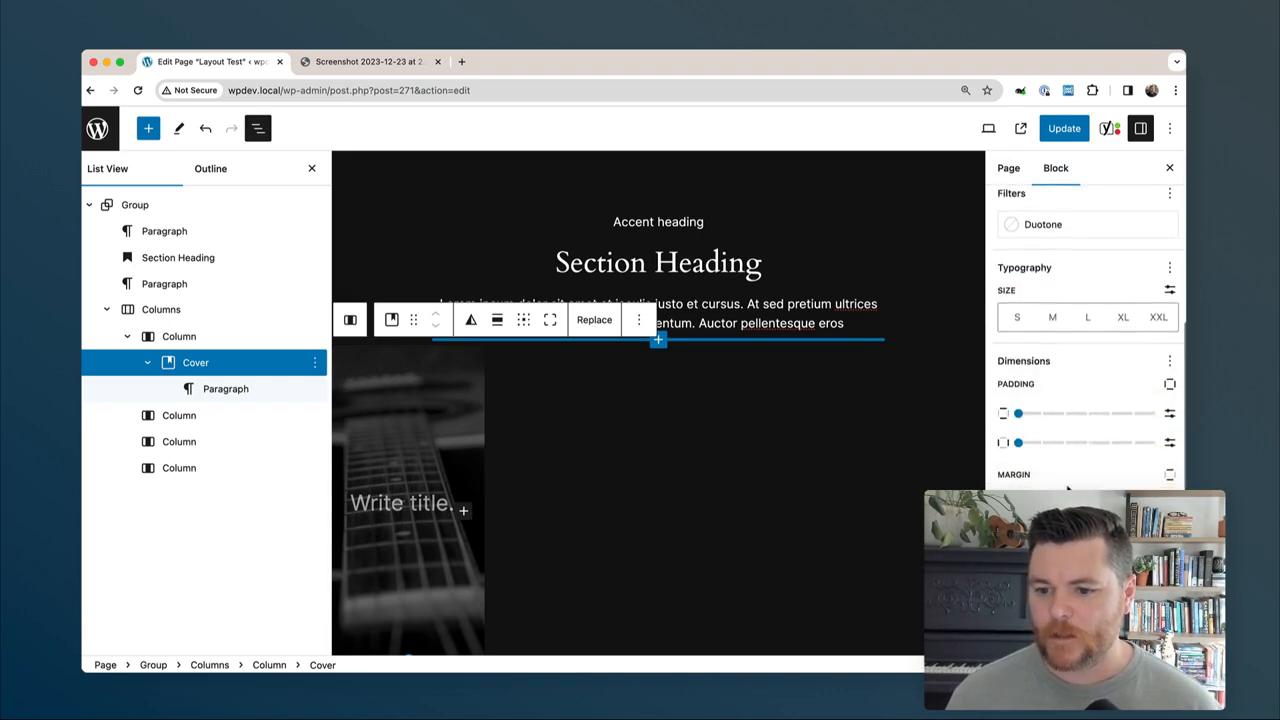
left_click(1023, 492)
type("4")
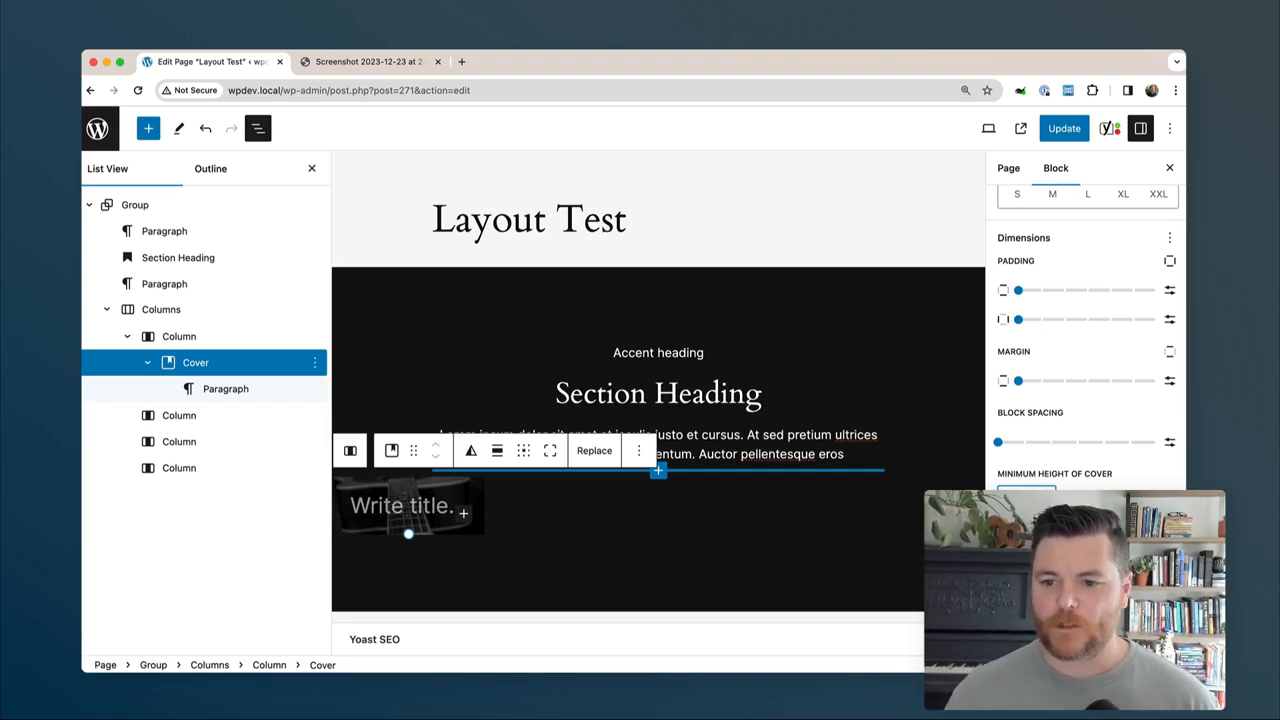
Add a Buttons block below the columns inside the group with a button reading "Call to action".
left_click(791, 454)
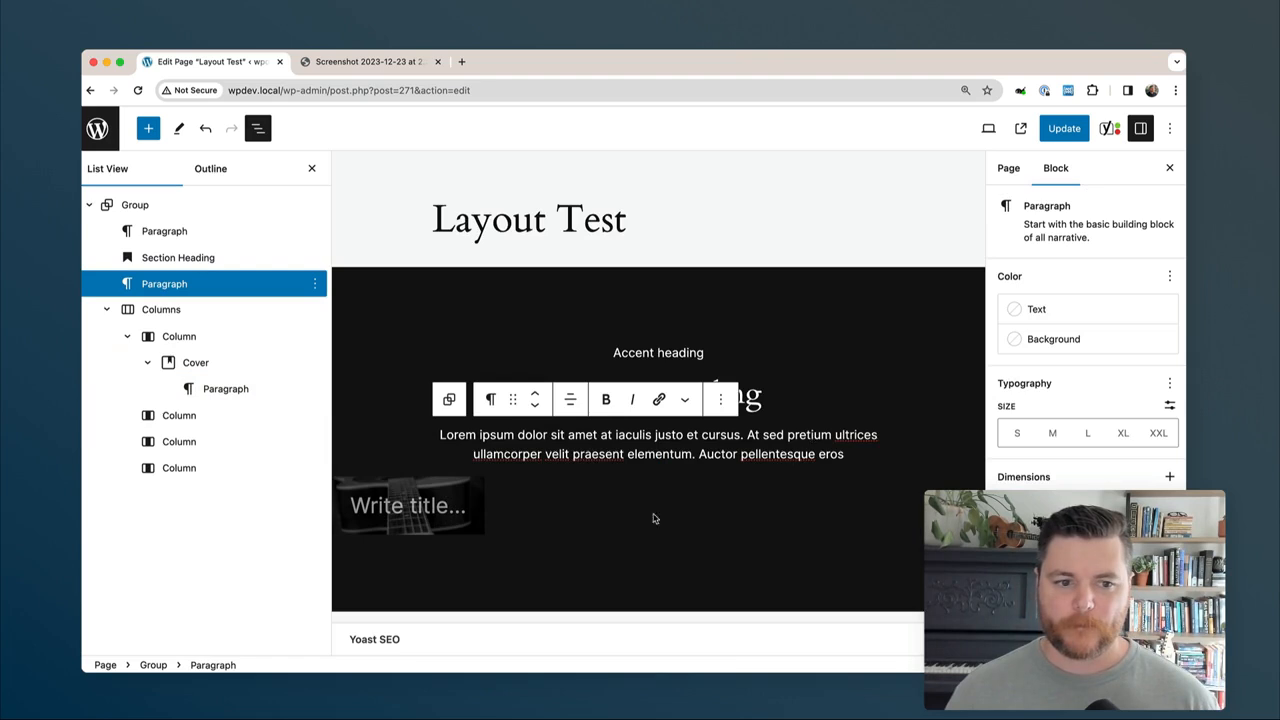
left_click(590, 584)
left_click(972, 598)
left_click(856, 495)
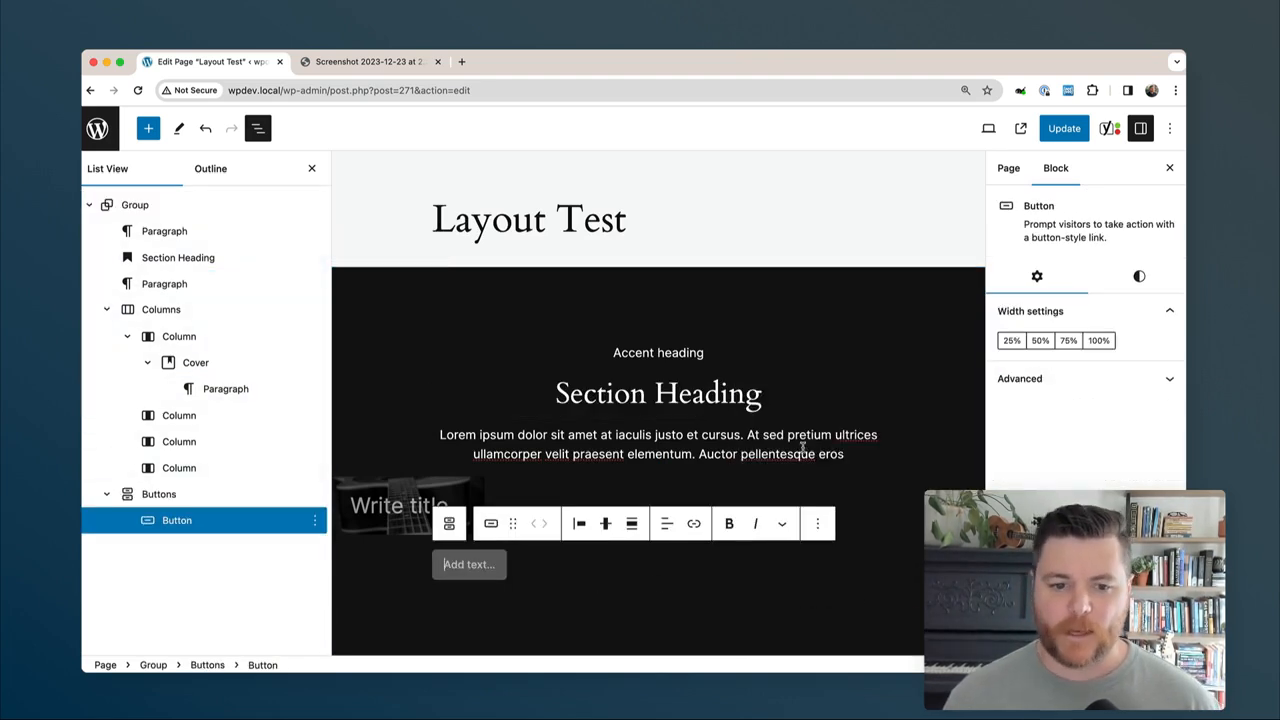
type("Call to action")
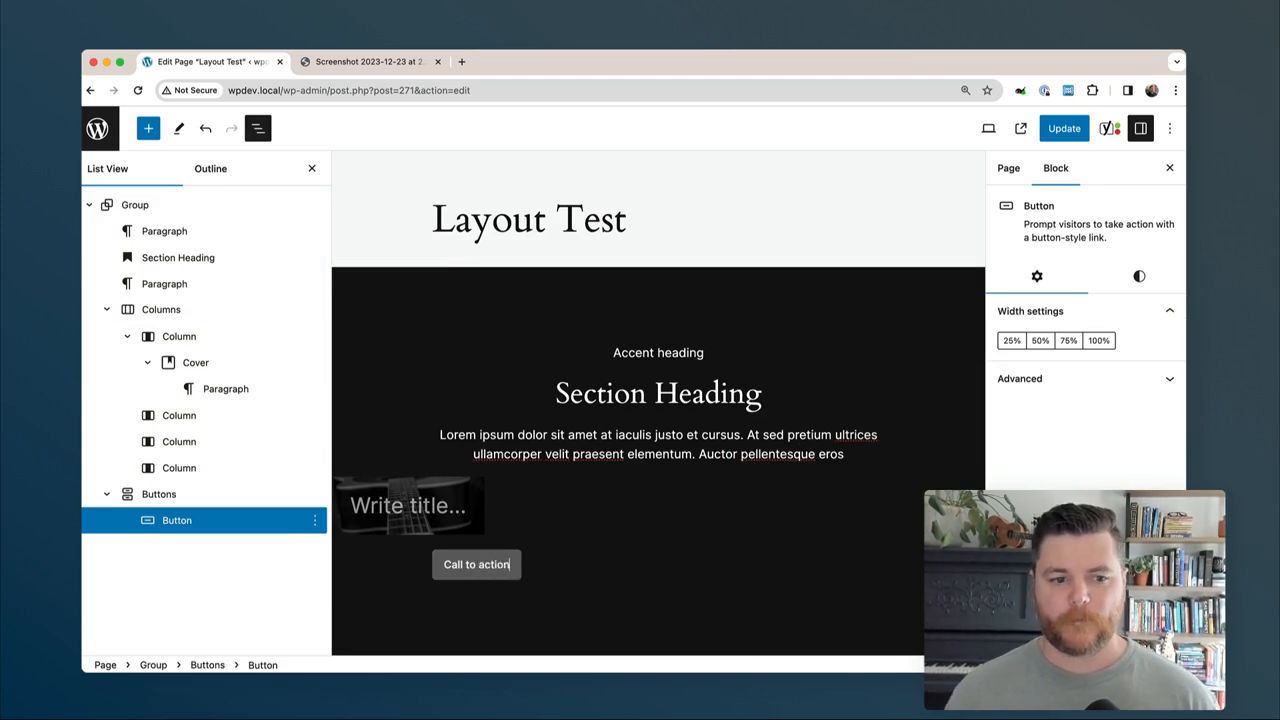
Justify the button to the center and give it a Base / Two (#FFFFFF) background with Contrast (#111111) text.
left_click(1139, 276)
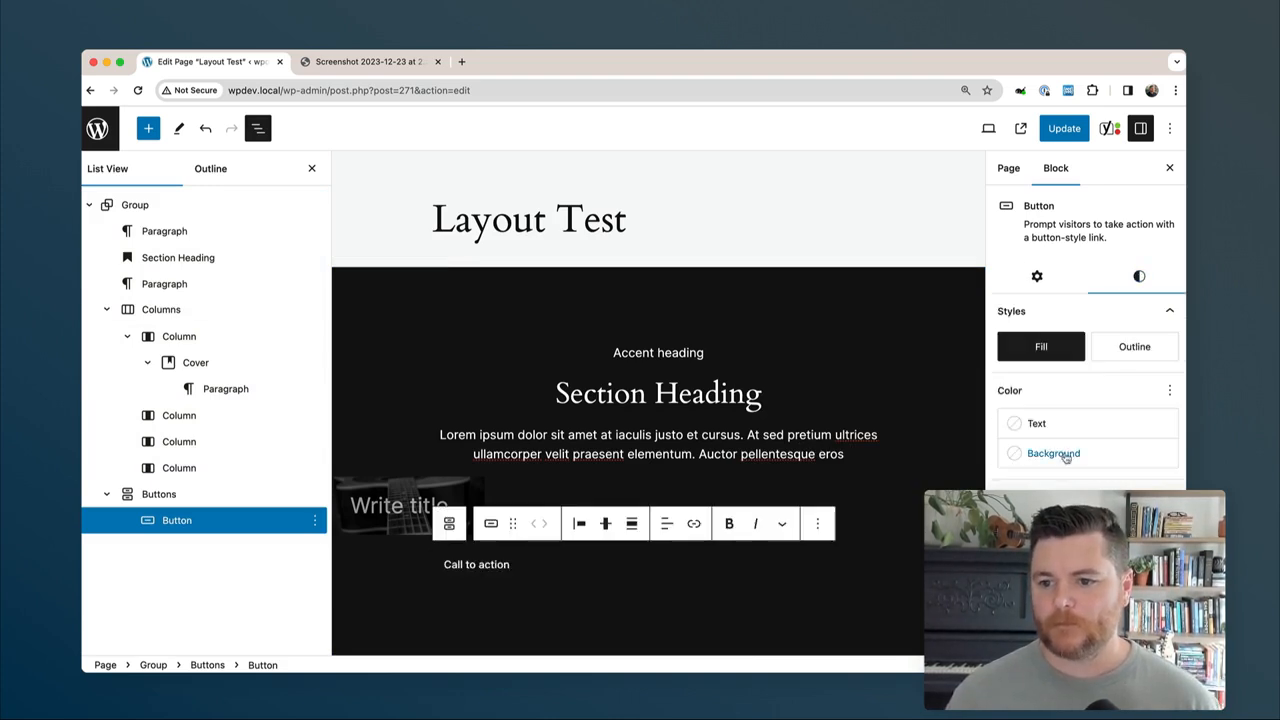
left_click(579, 523)
left_click(612, 594)
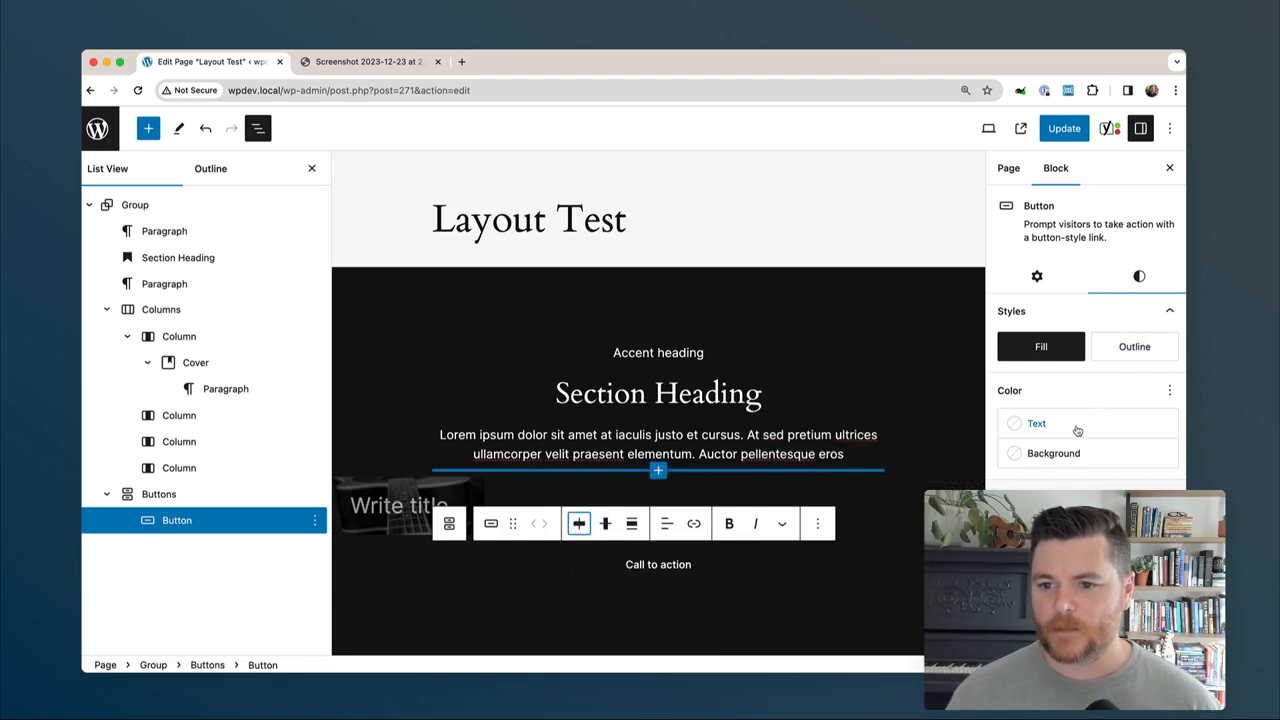
left_click(1057, 453)
left_click(832, 380)
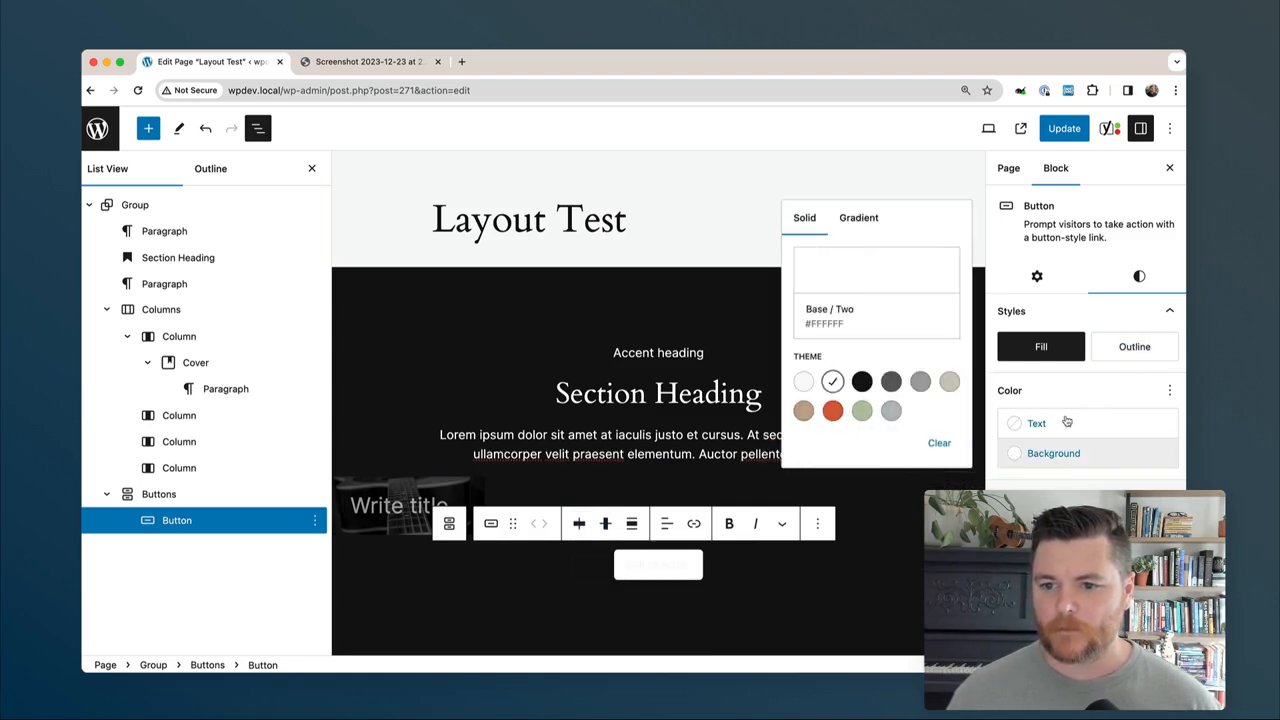
left_click(1036, 423)
left_click(862, 555)
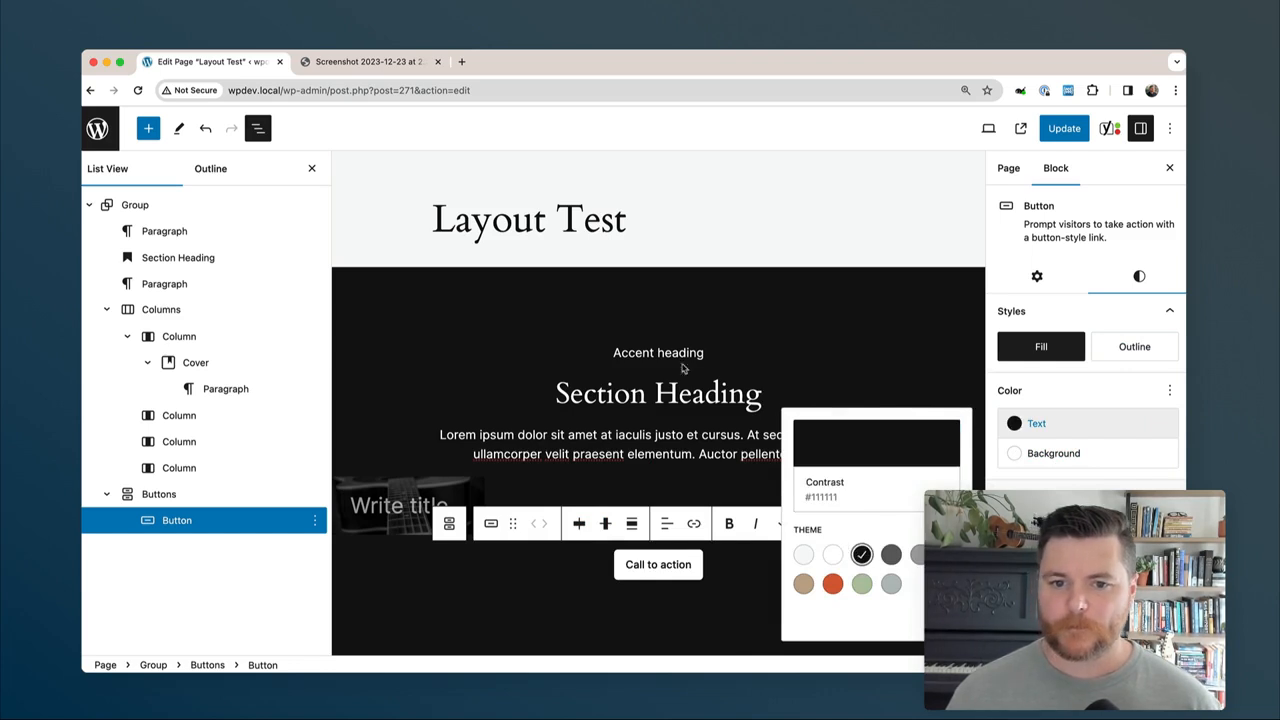
Group the accent heading, section heading and intro paragraph into a Stack with its items stretched.
left_click(797, 273)
scroll(805, 275, "down", 1)
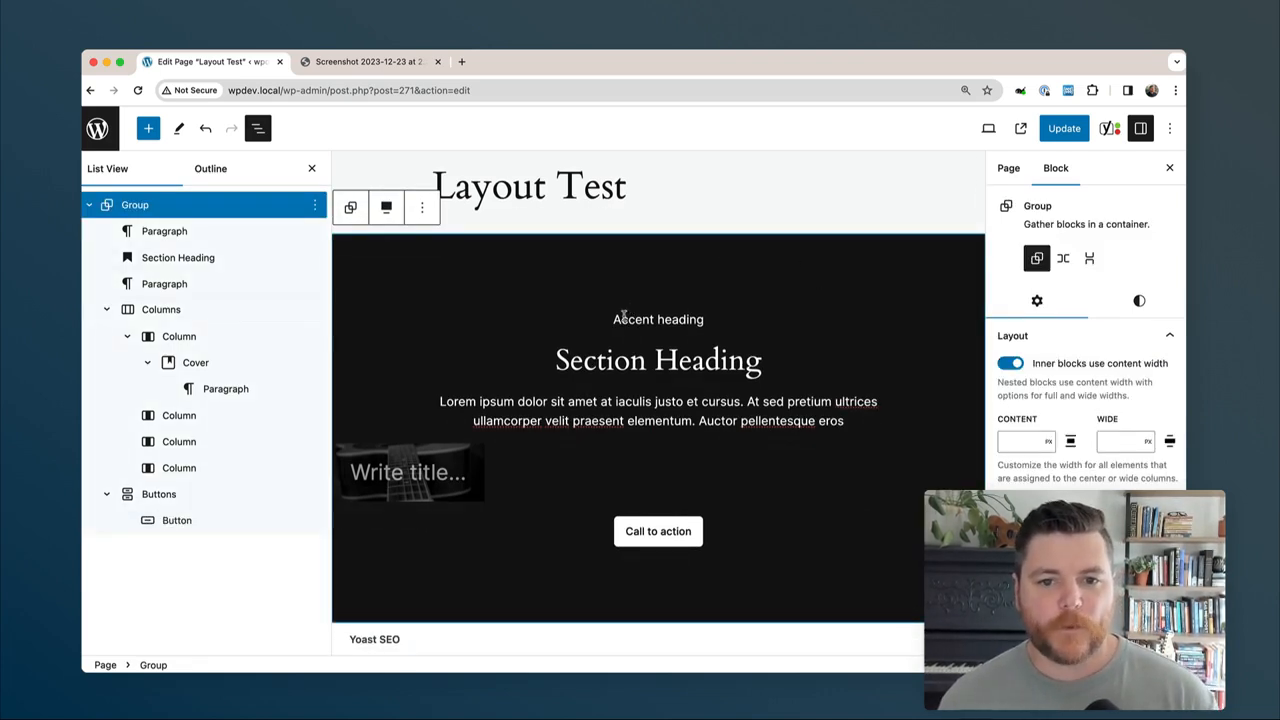
left_click_drag(845, 420, 615, 317)
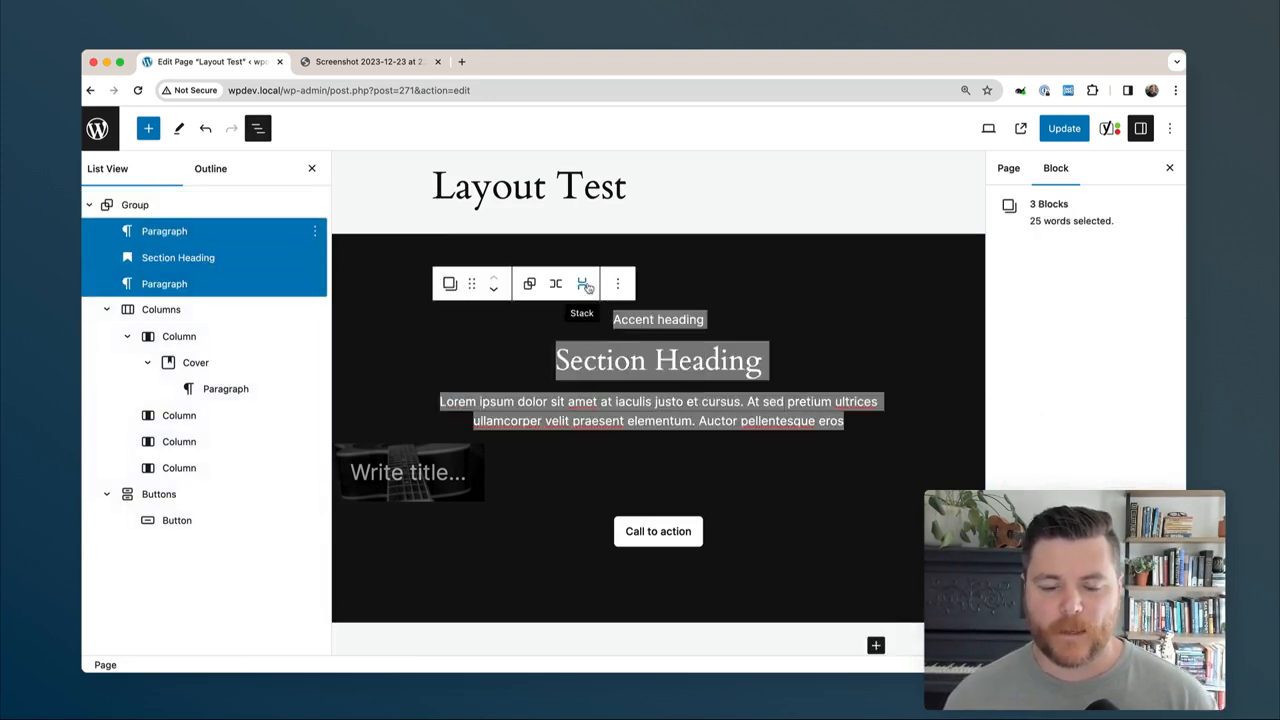
left_click(585, 285)
left_click(570, 317)
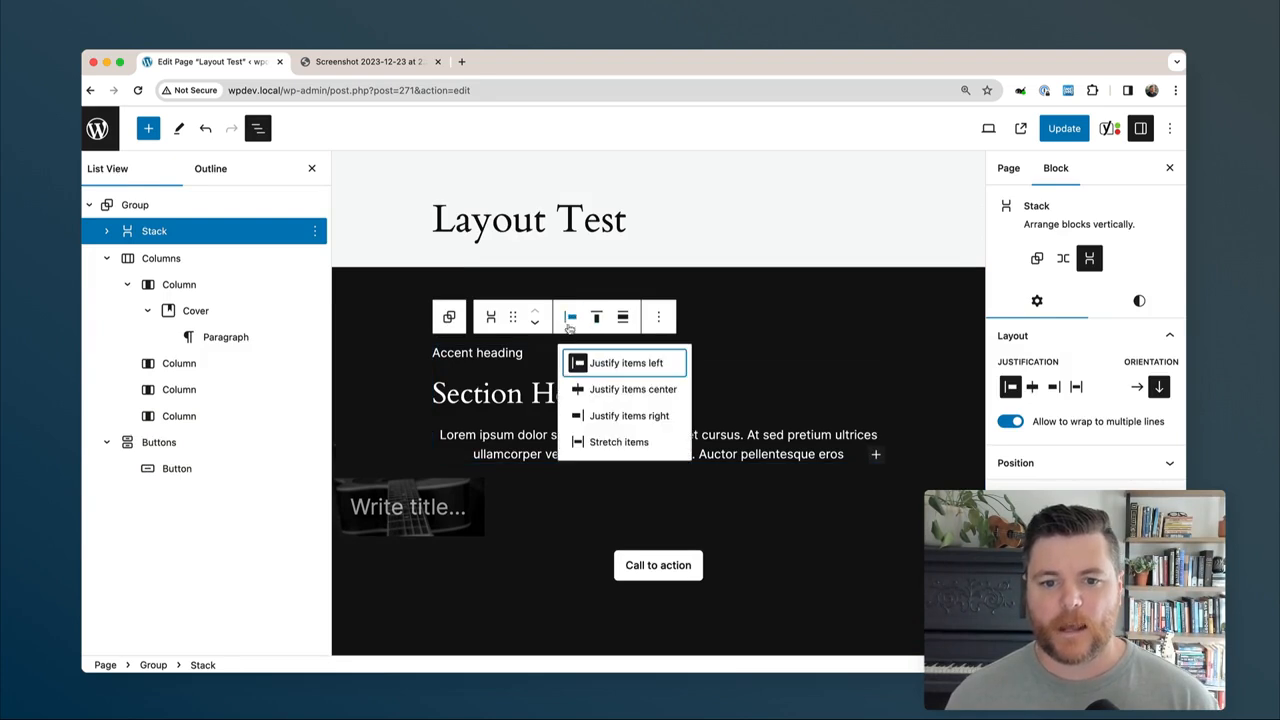
left_click(598, 443)
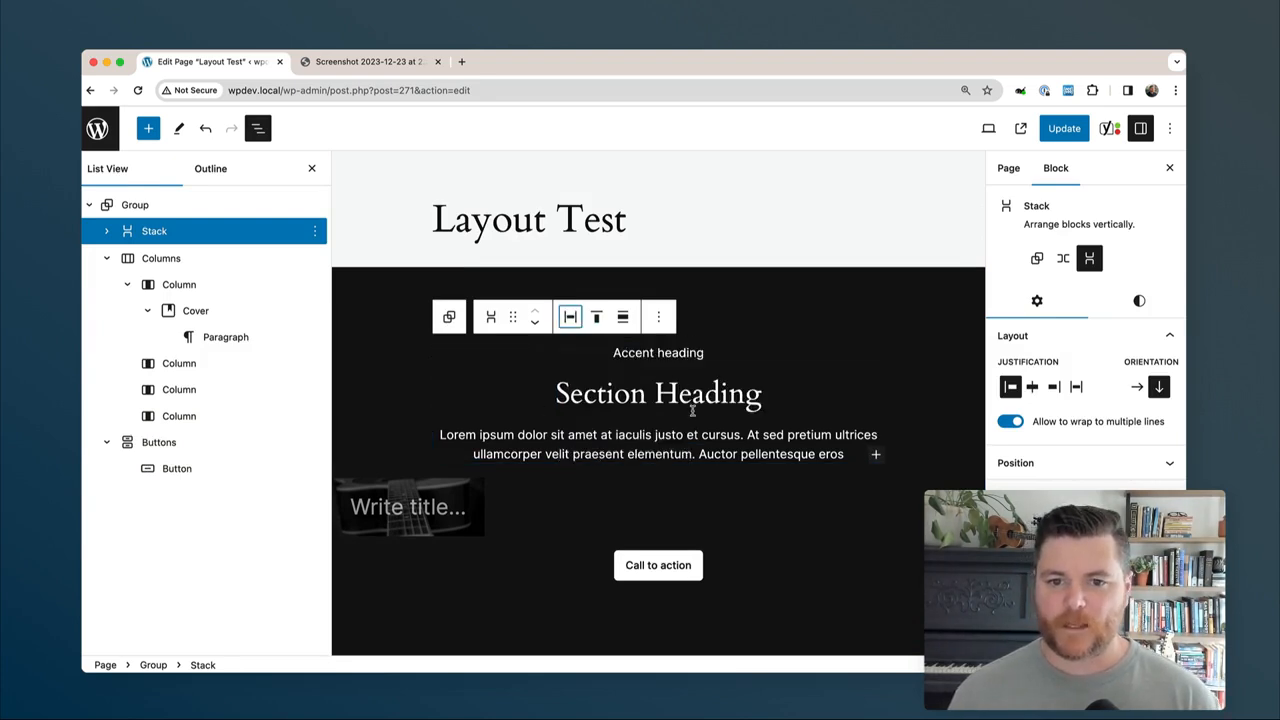
Set the block spacing of the Stack holding the section heading texts to 0.
left_click(1138, 300)
scroll(1140, 396, "down", 6)
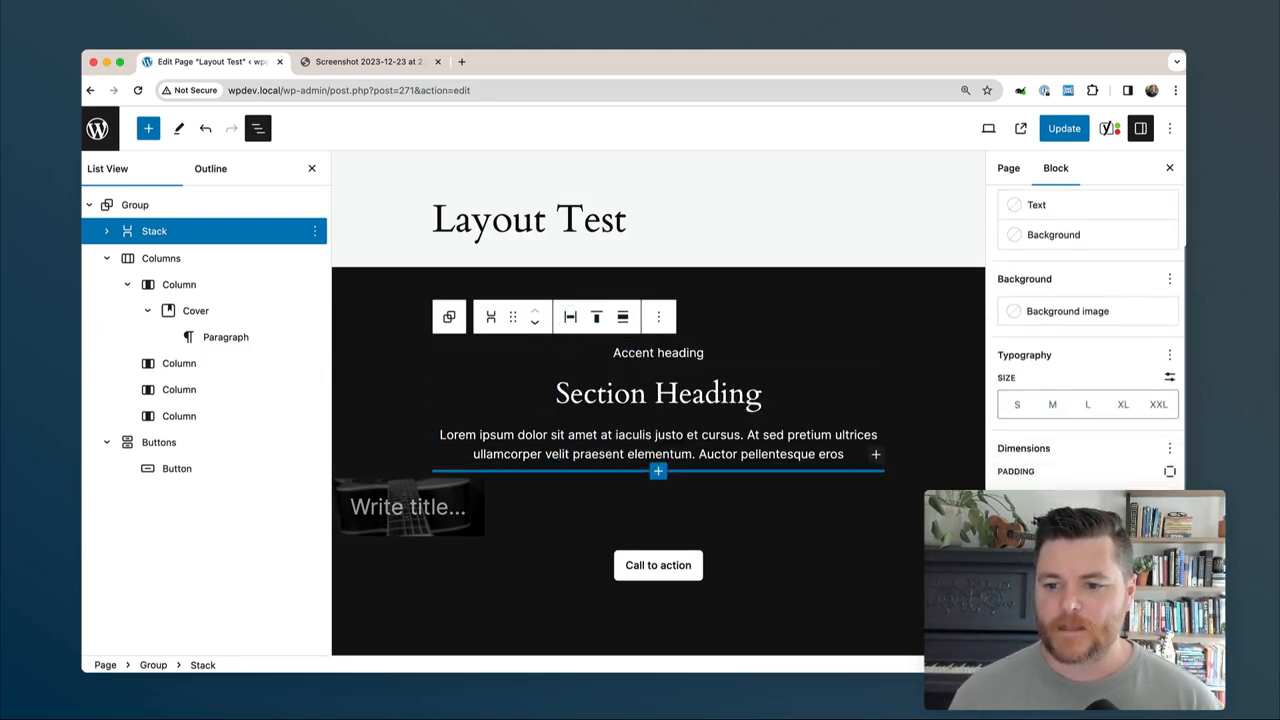
scroll(1087, 400, "down", 1)
left_click(999, 462)
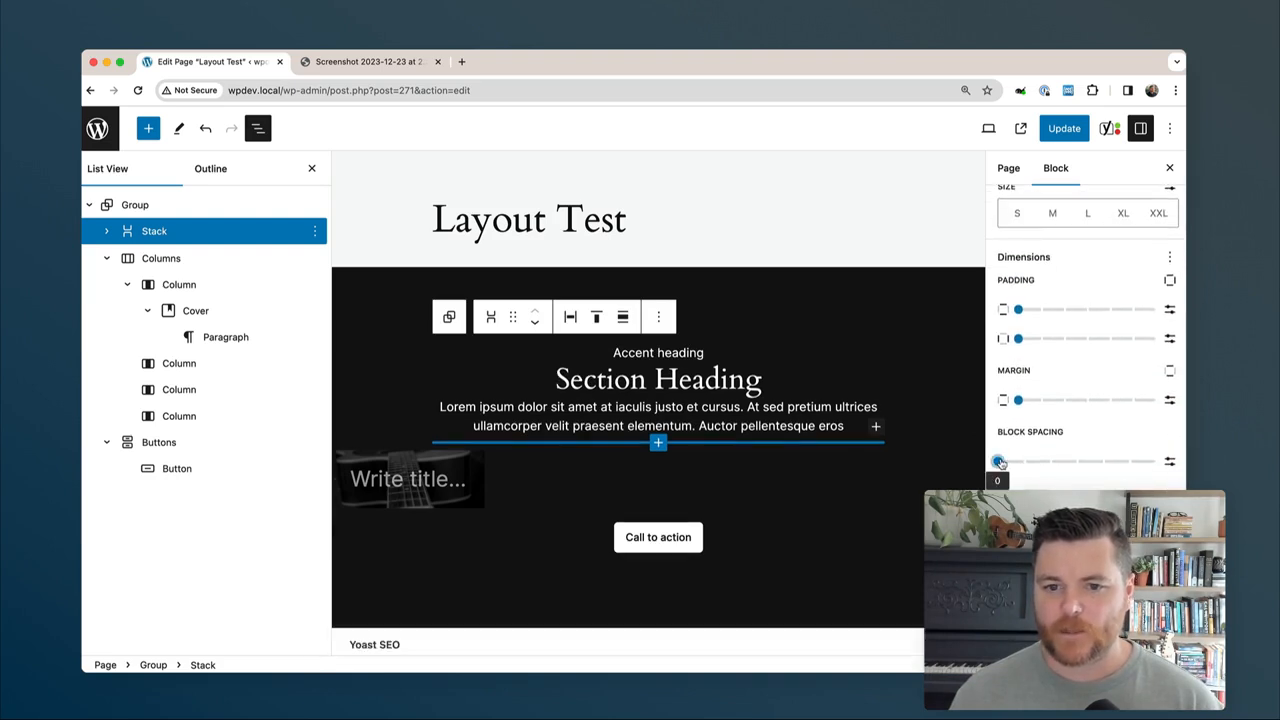
mouse_move(999, 462)
left_mouse_down()
mouse_move(1020, 461)
mouse_move(997, 461)
left_mouse_up()
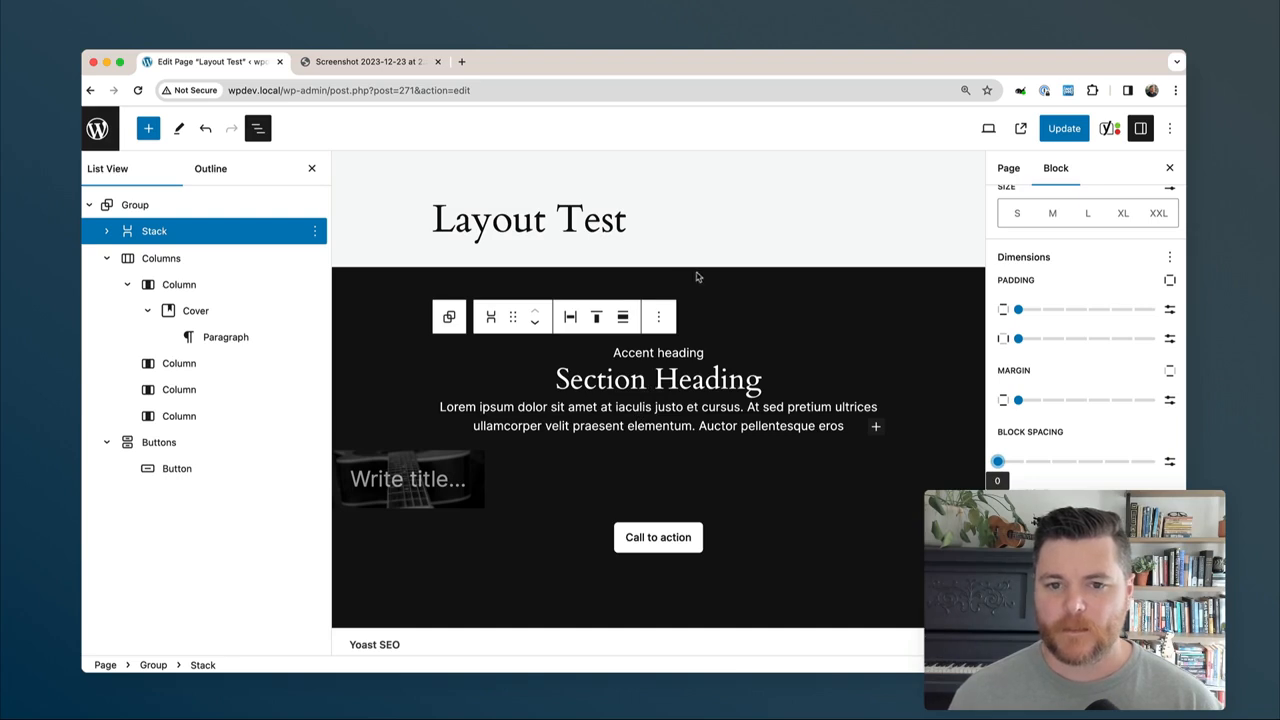
mouse_move(1001, 464)
left_mouse_down()
mouse_move(1020, 461)
mouse_move(997, 461)
mouse_move(1020, 461)
mouse_move(1010, 467)
left_mouse_up()
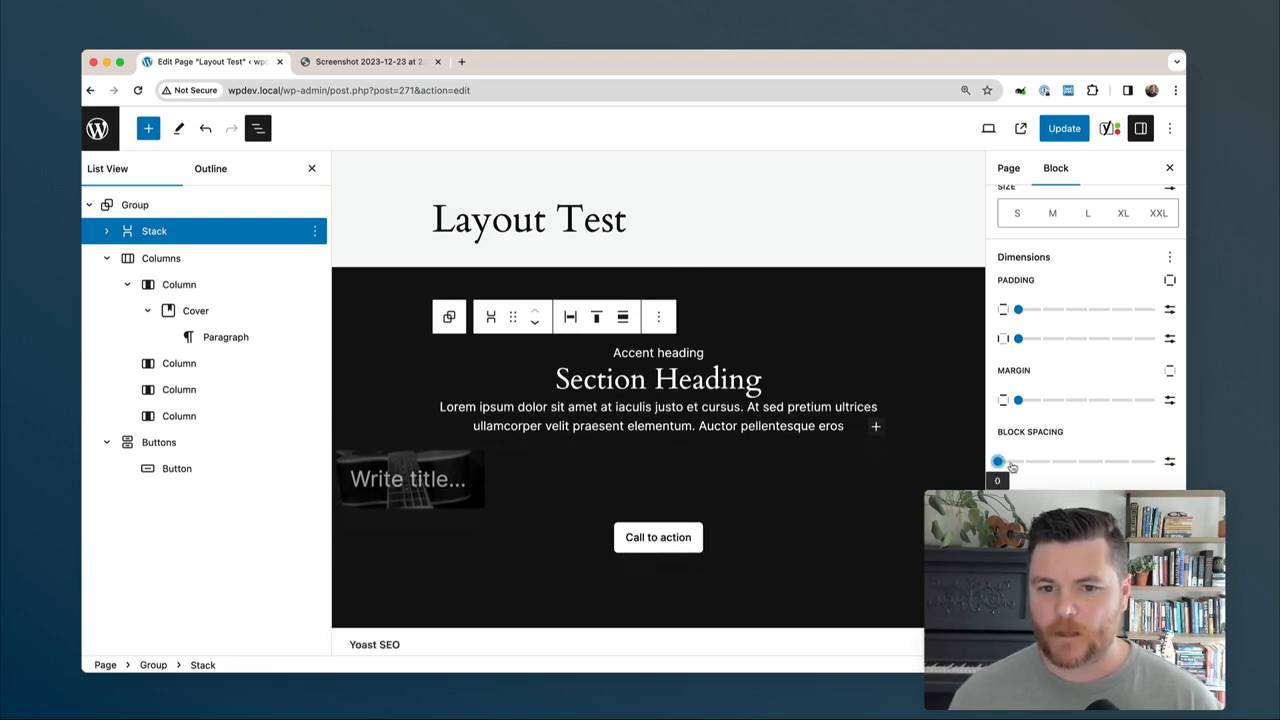
Set the outer Group's block spacing to 4.
left_click(122, 204)
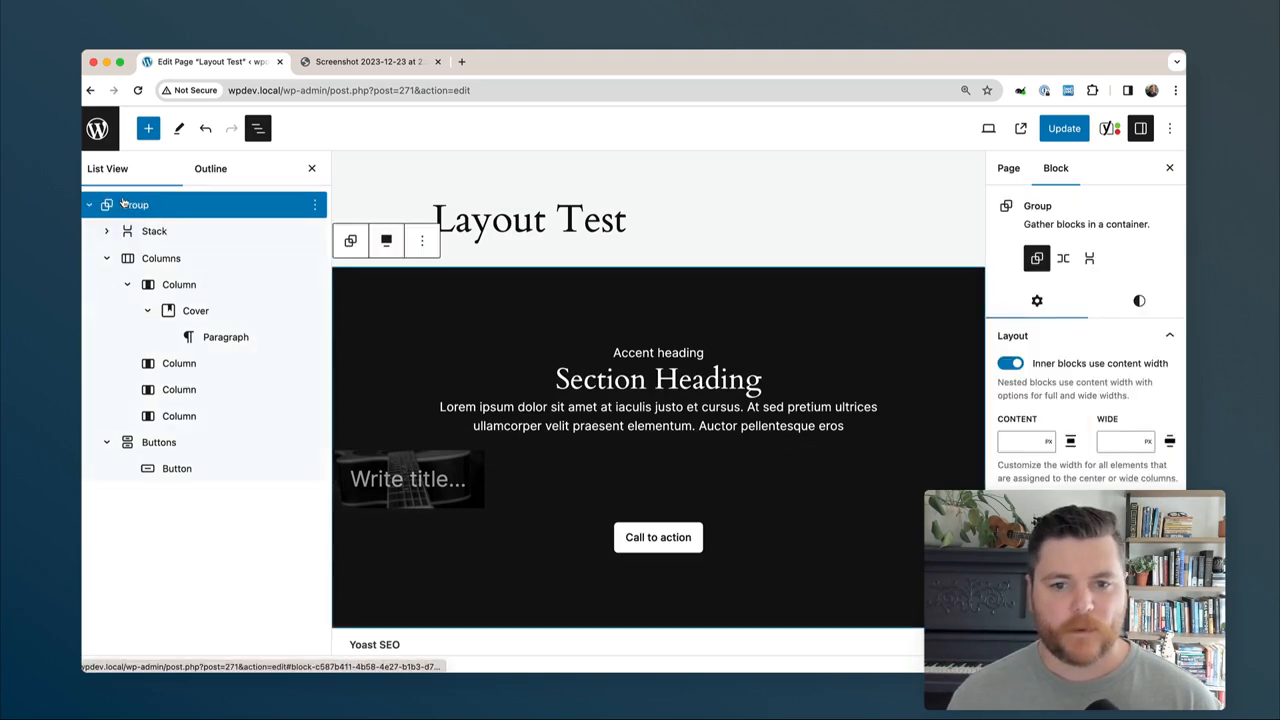
left_click(1139, 300)
scroll(1008, 460, "down", 5)
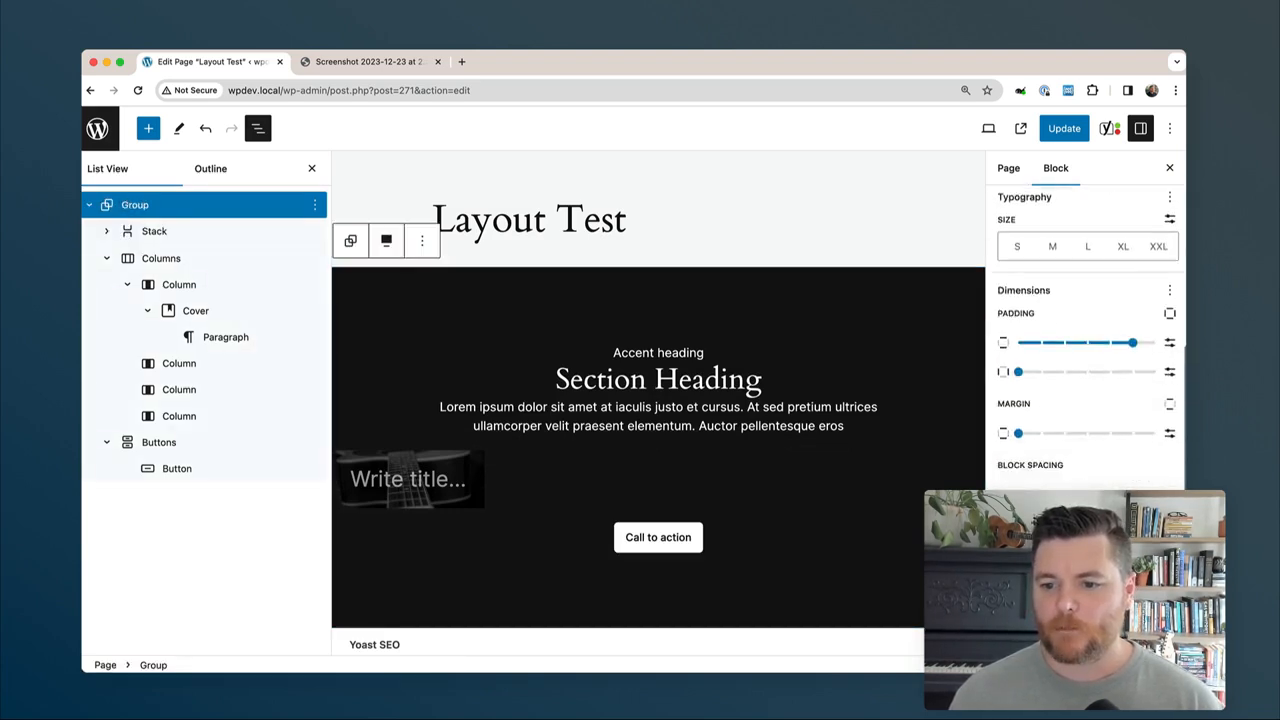
left_click_drag(1008, 465, 1102, 460)
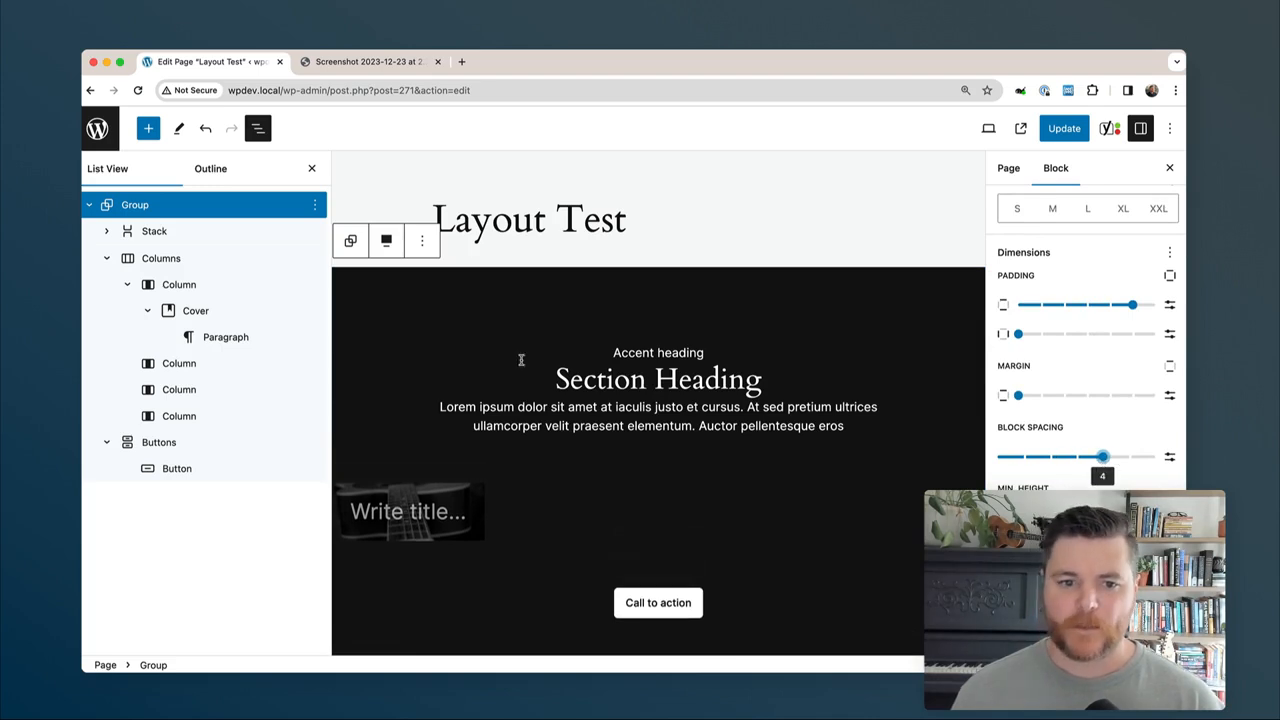
Replace the empty title paragraph in the first column's Cover with a Stack whose items are stretched.
left_click(106, 259)
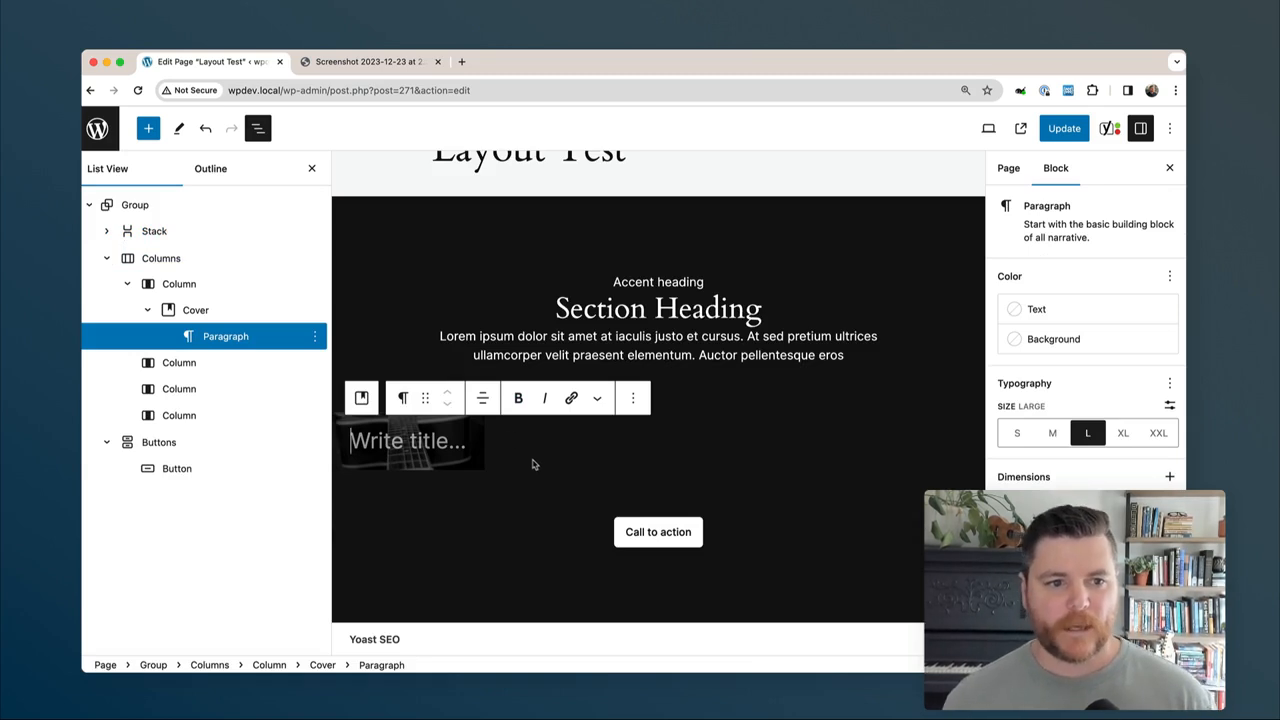
type("/st")
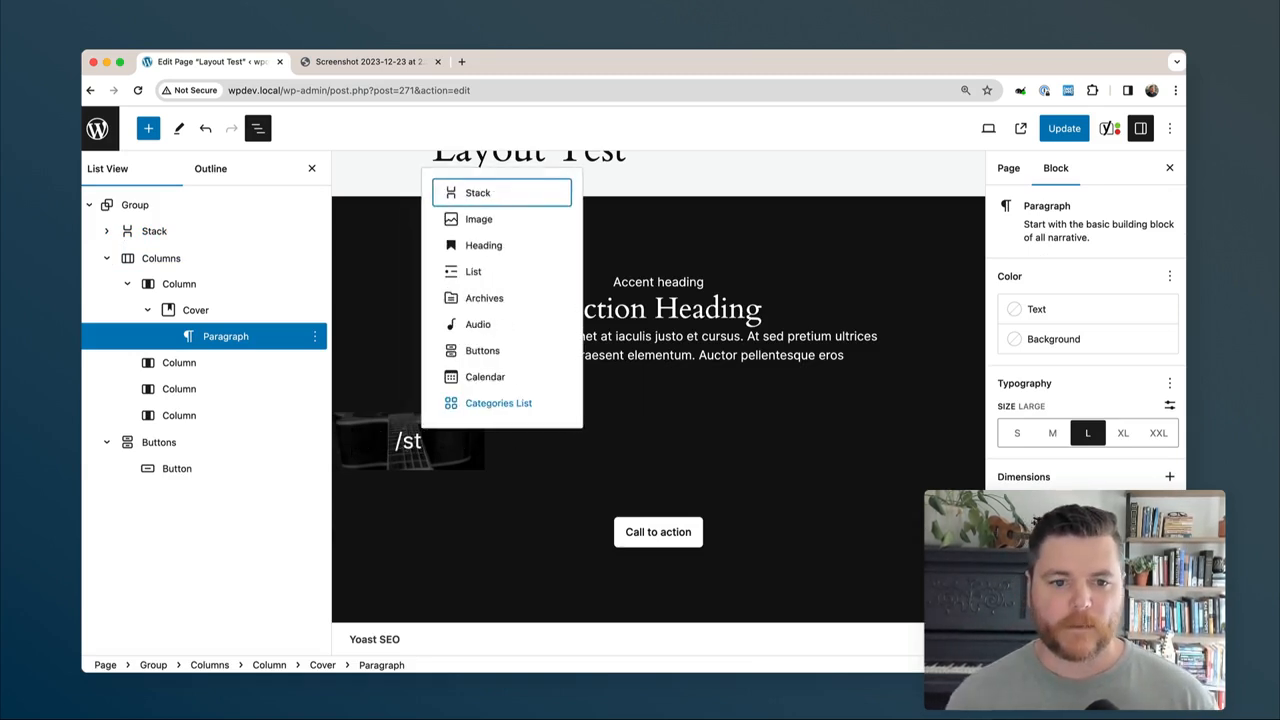
key("Return")
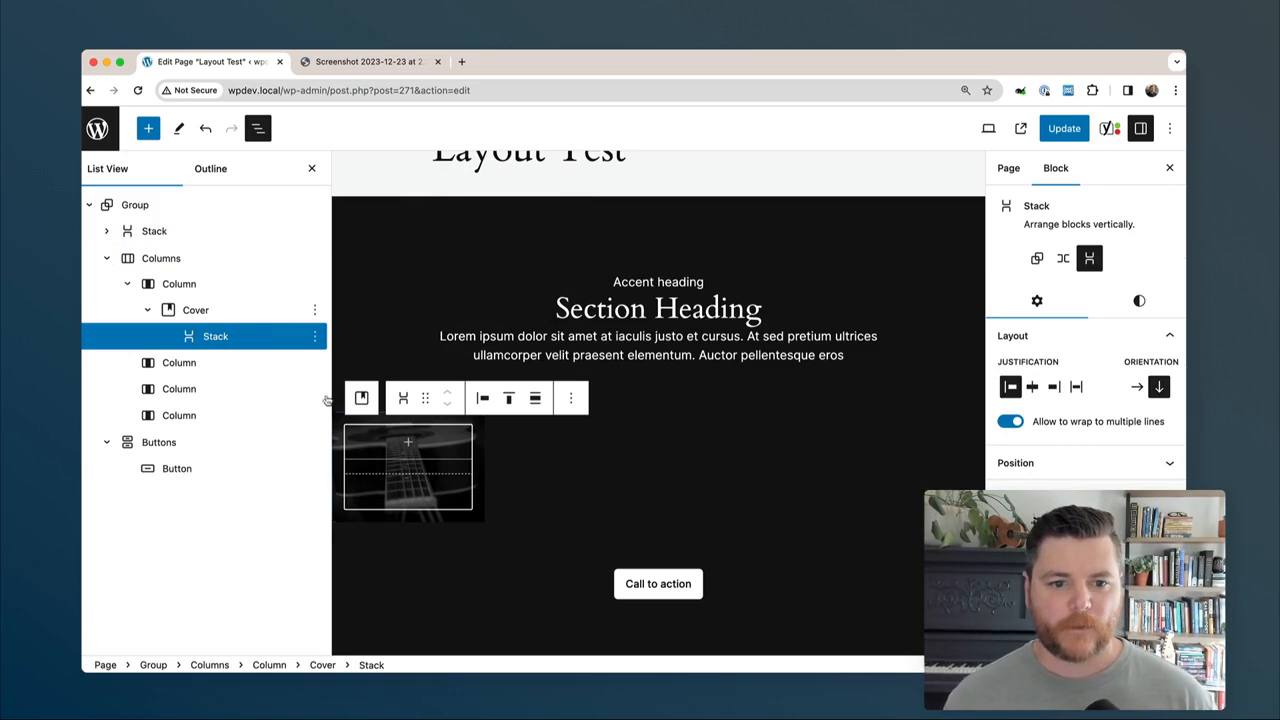
left_click(482, 398)
left_click(503, 524)
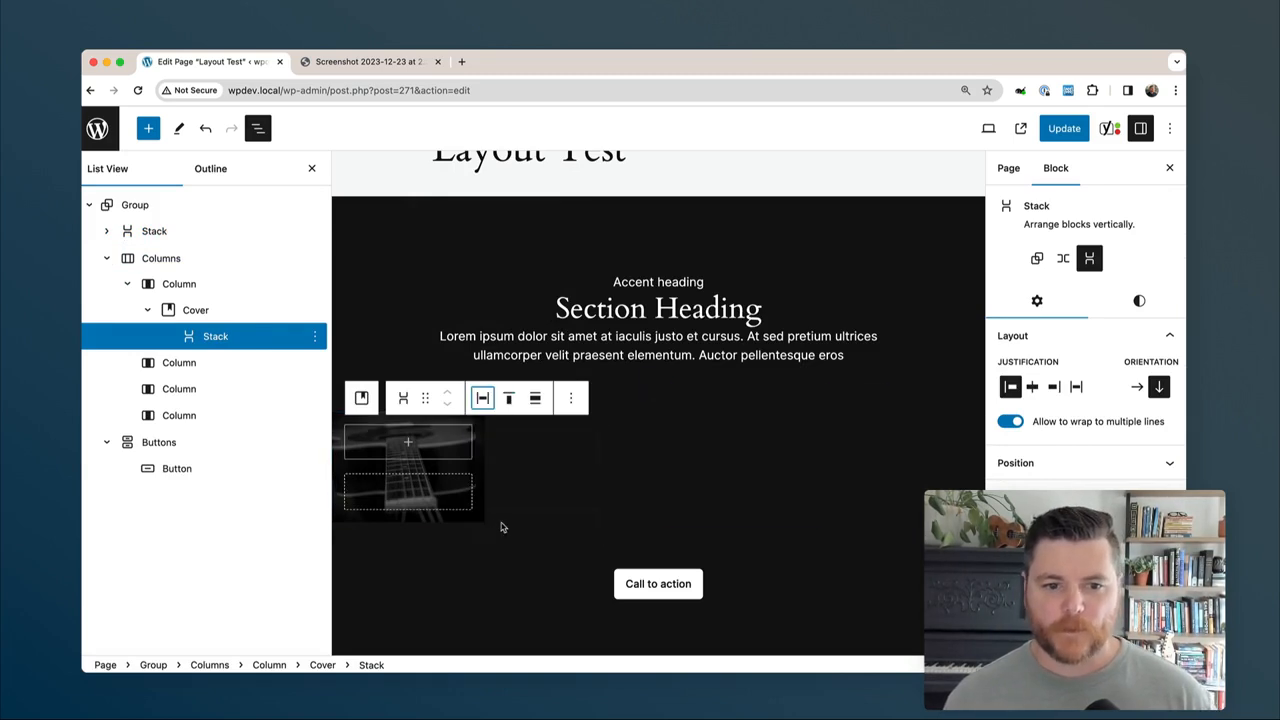
Add a paragraph reading "Label" inside the Cover's Stack.
left_click(408, 442)
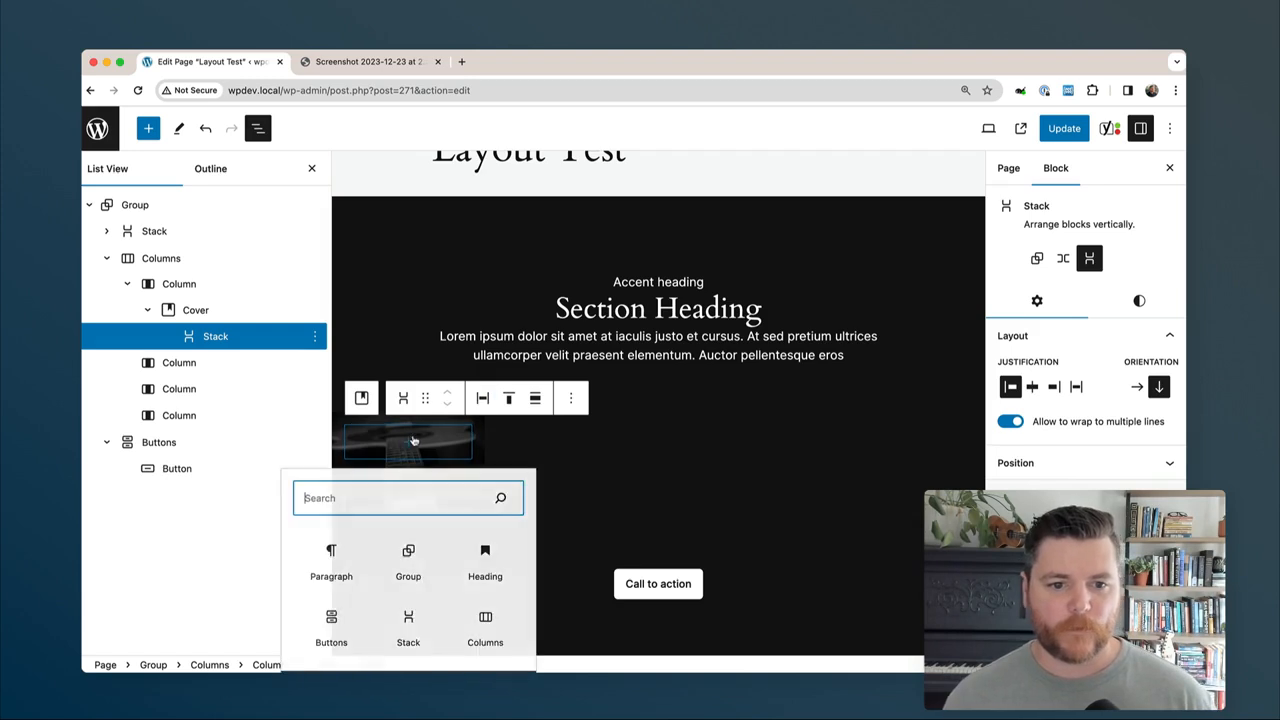
left_click(337, 545)
type("Label")
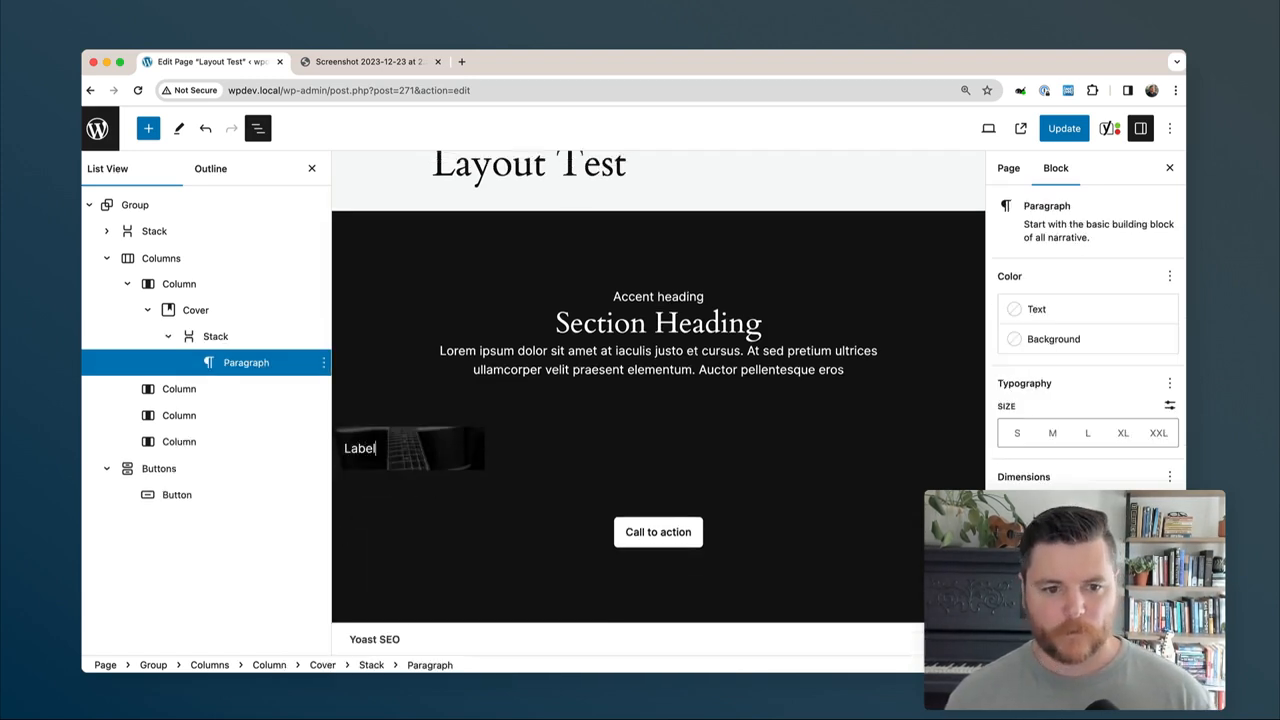
Add an H3 heading reading "This is just a placeholder heading" below the label, following the reference screenshot.
key("Return")
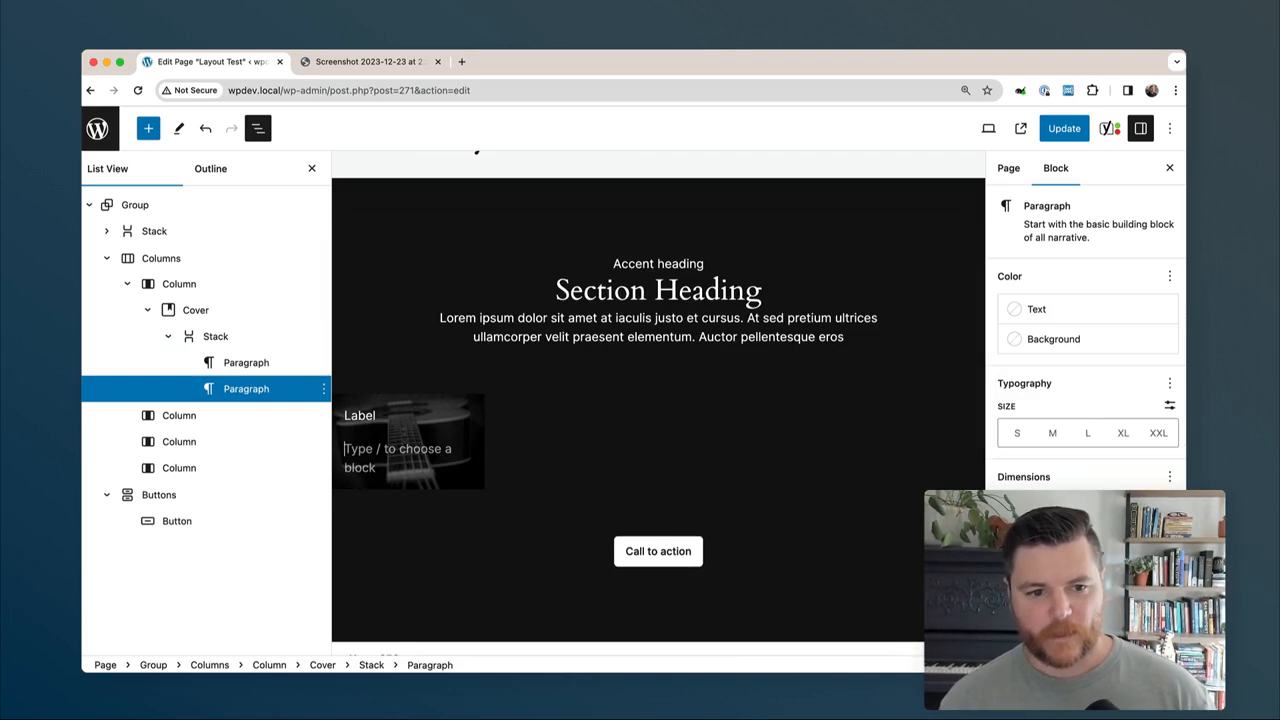
type("##")
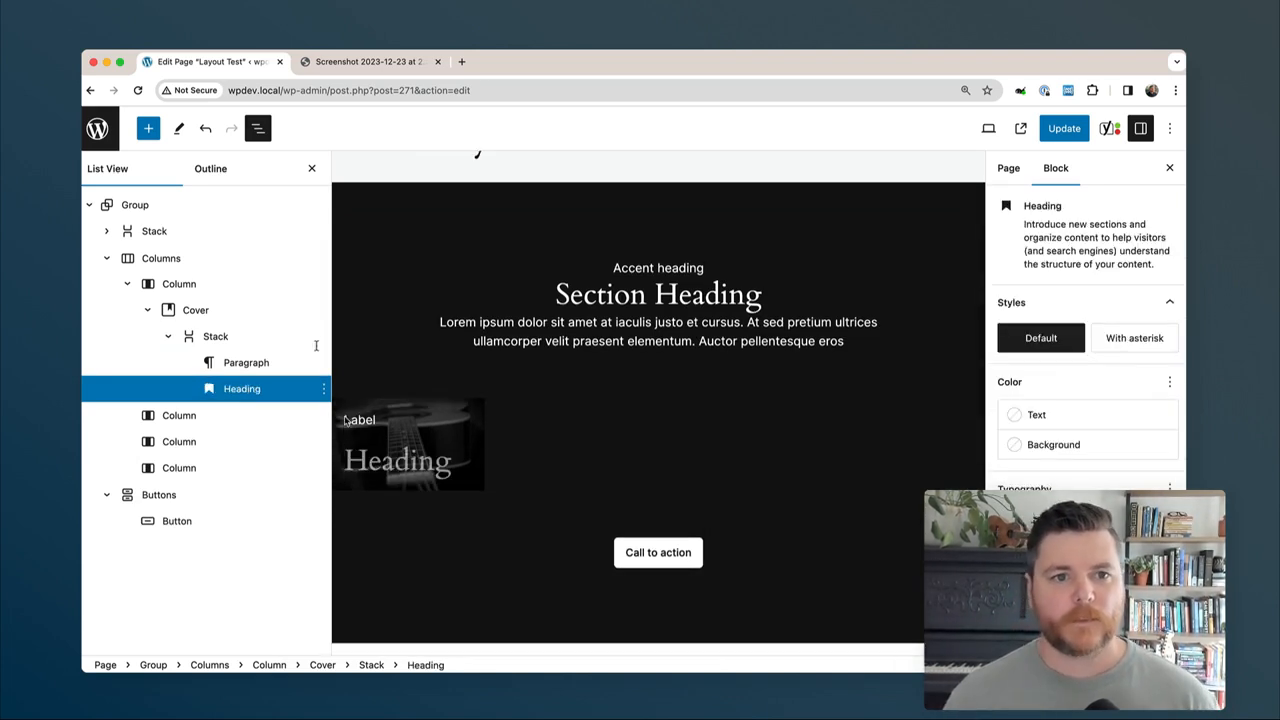
left_click(343, 63)
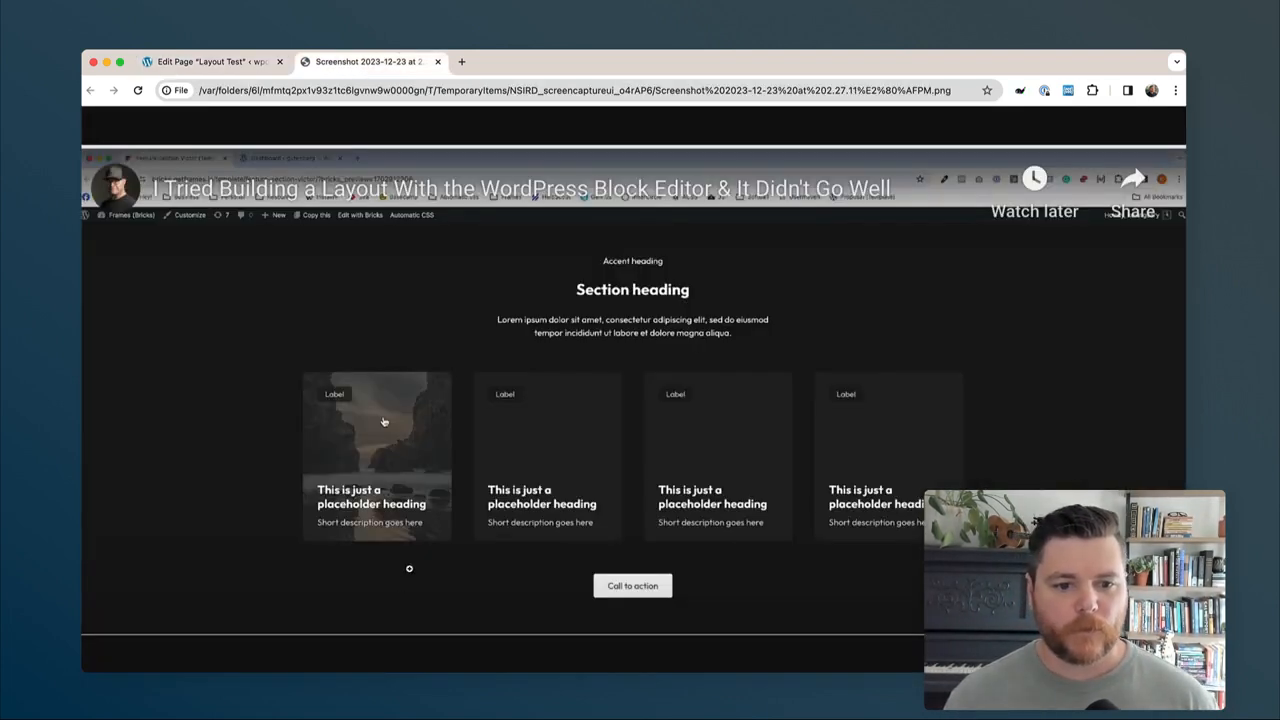
left_click(240, 63)
type("This is just a placeholder heading")
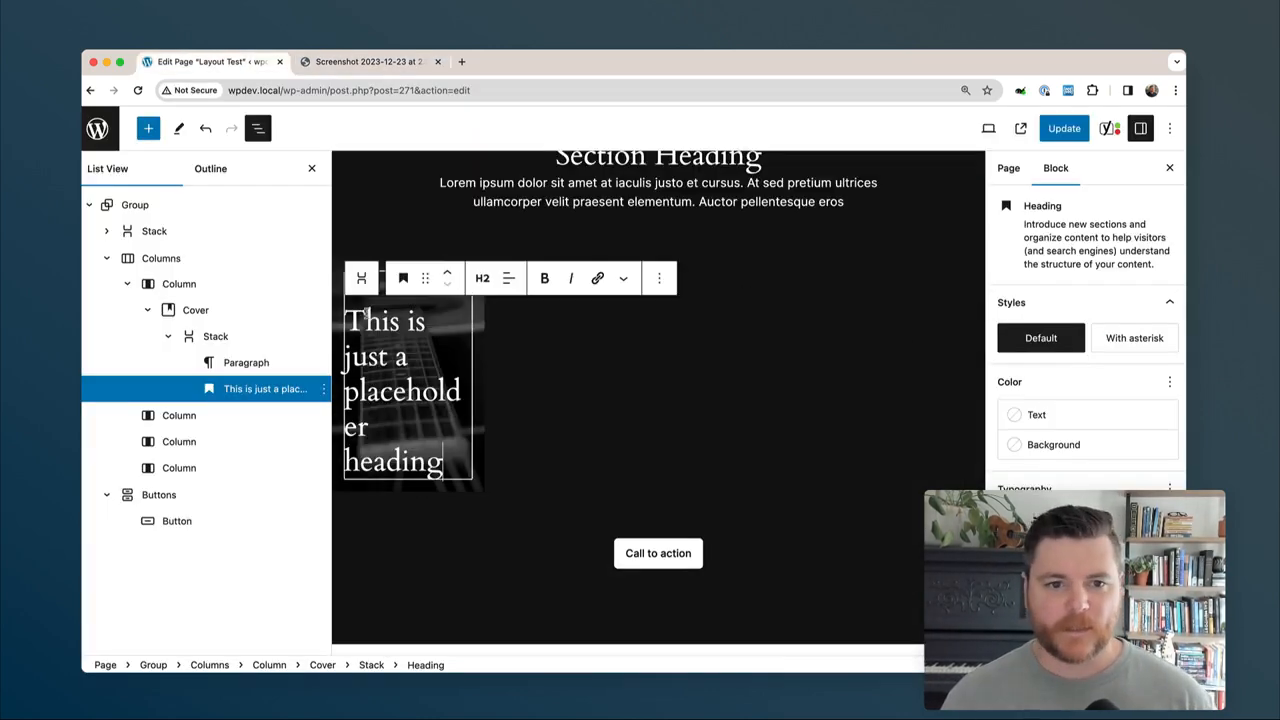
left_click(482, 278)
left_click(488, 376)
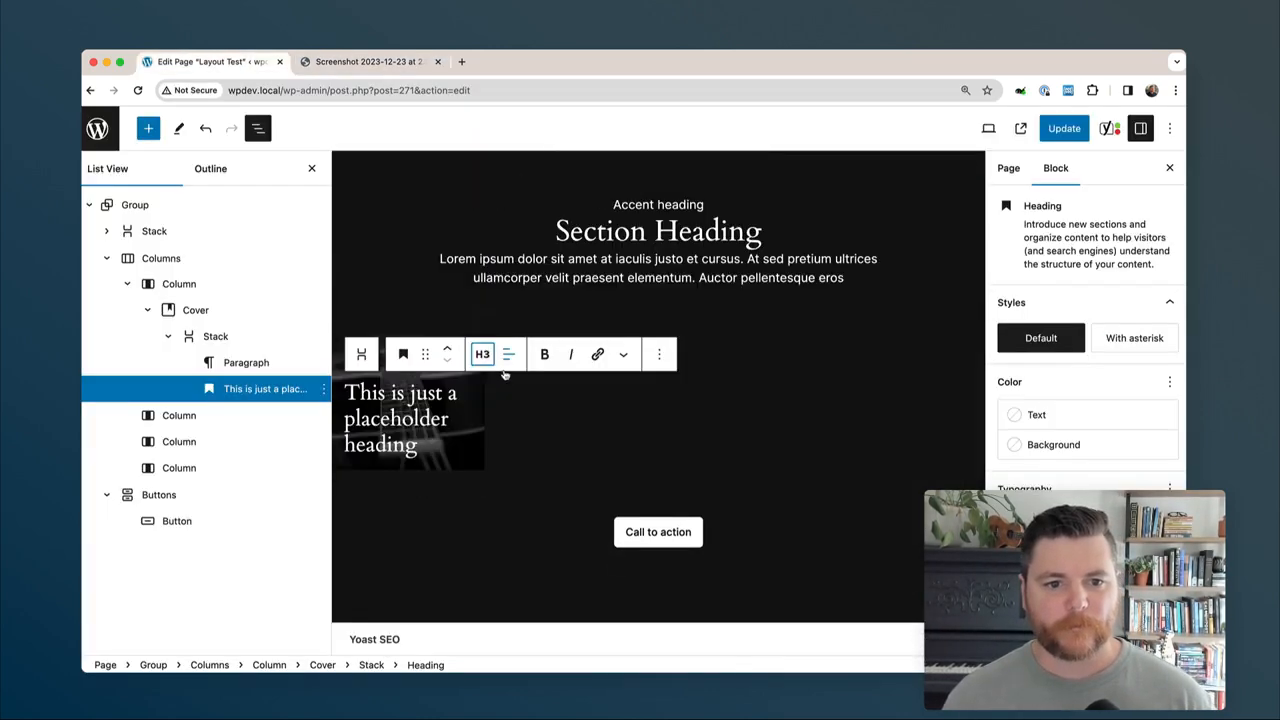
Add a paragraph reading "Short description goes here" below the placeholder heading.
left_click(350, 62)
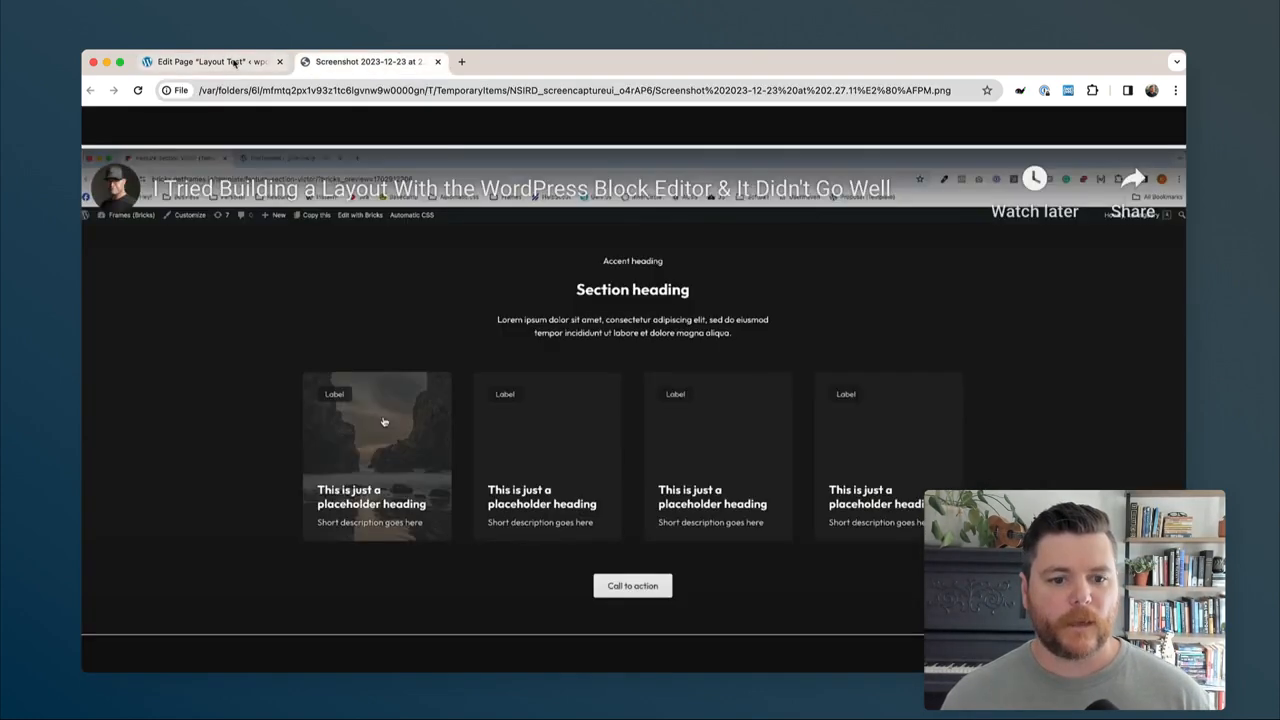
left_click(234, 62)
key("Return")
type("Short description goes here")
Check the reference card layout and group the placeholder heading and short description into a nested Stack.
left_click(376, 344)
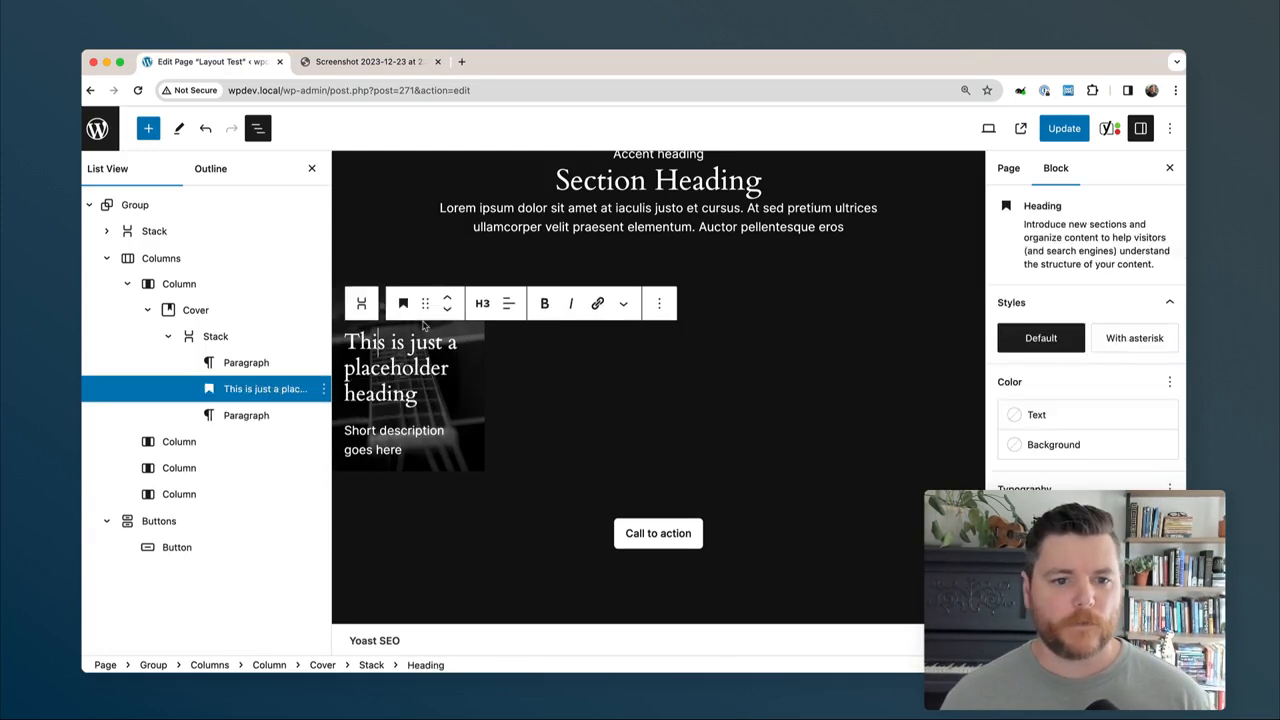
left_click(380, 62)
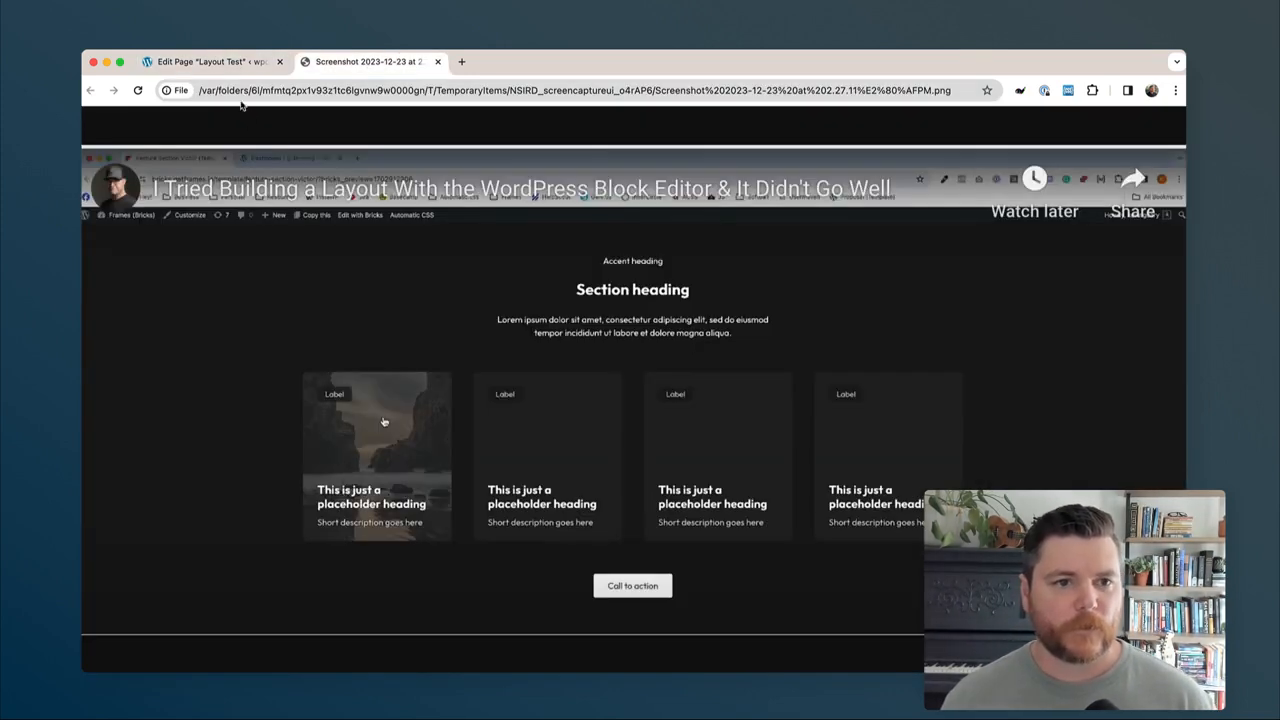
left_click(210, 62)
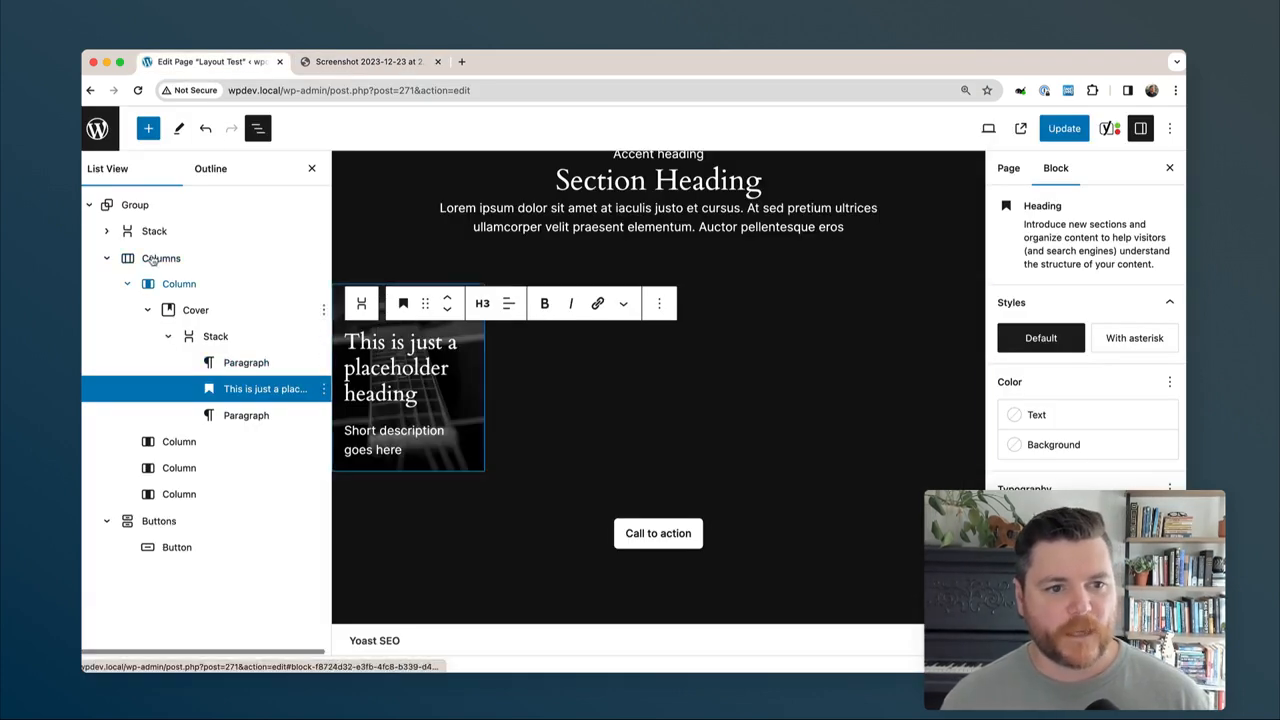
left_click(246, 416, "shift")
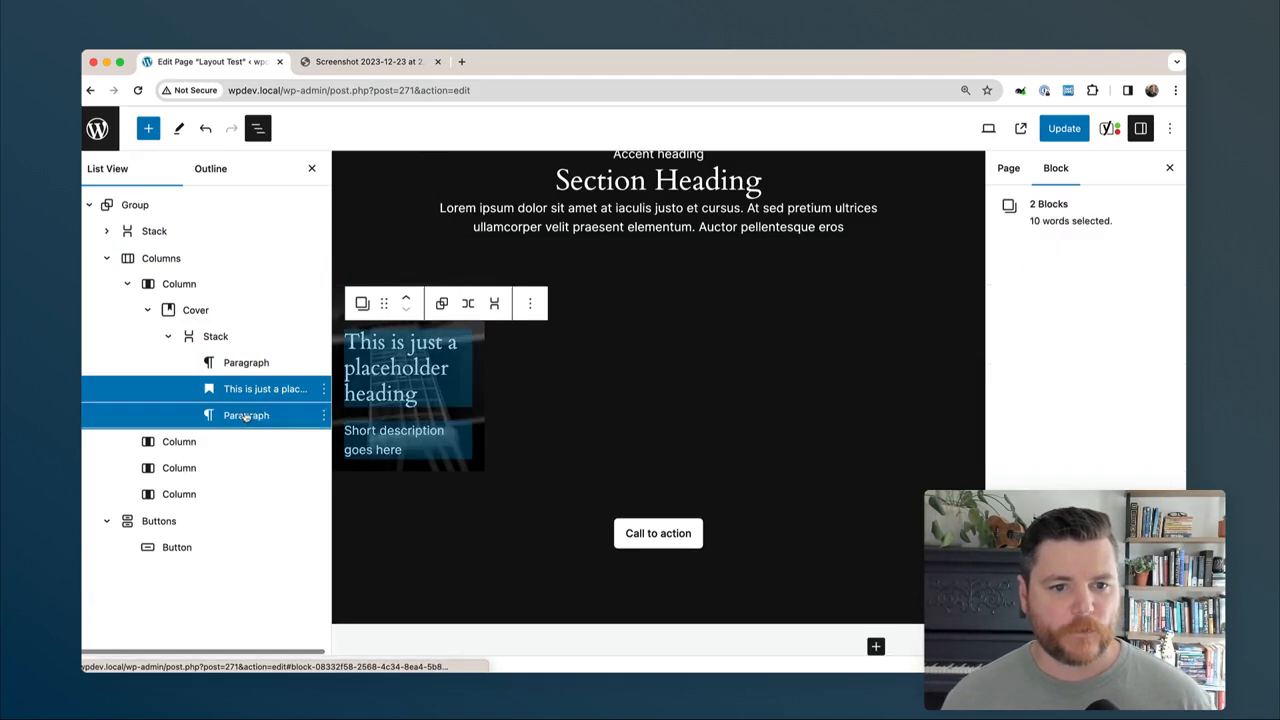
left_click(494, 303)
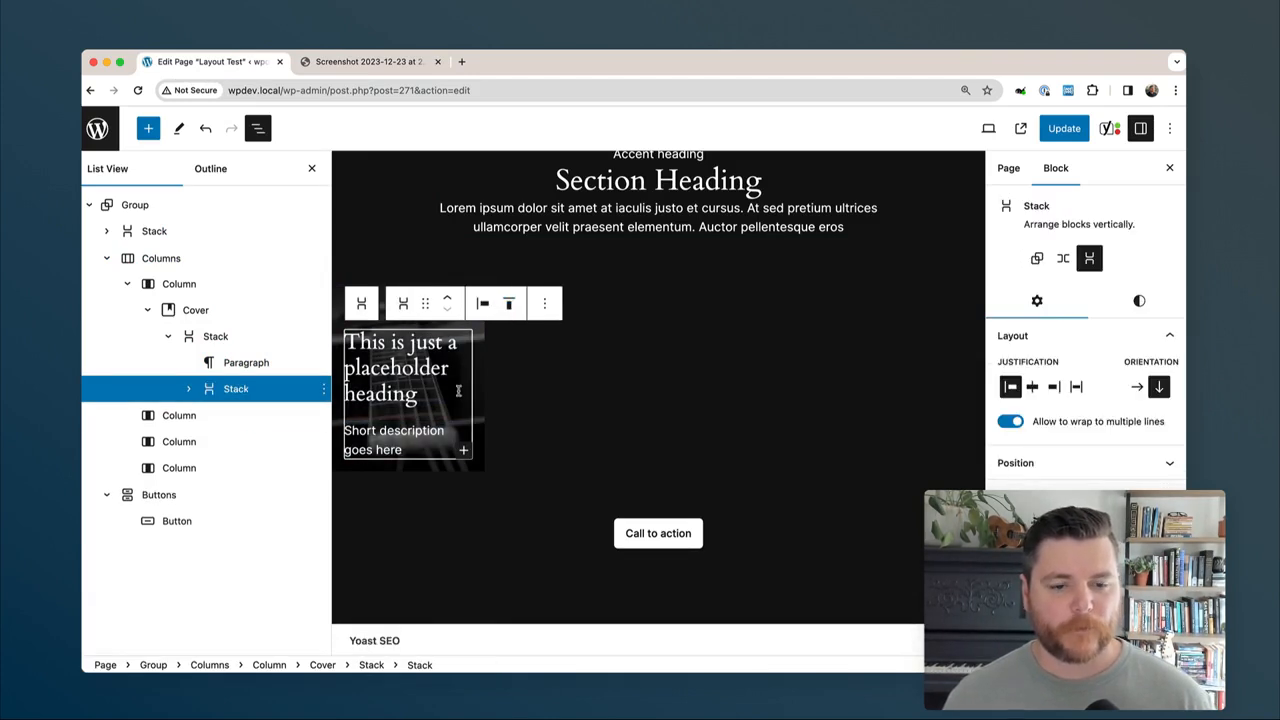
scroll(432, 370, "up", 2)
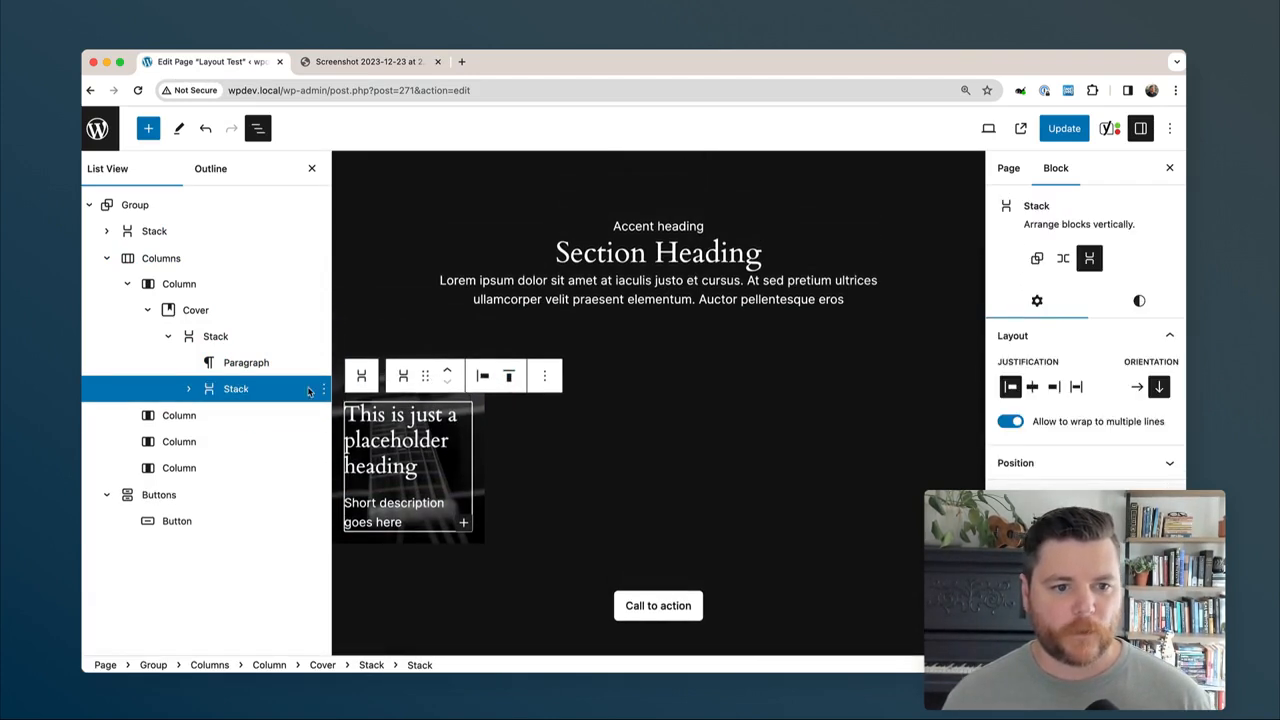
Set the vertical alignment of the Cover's outer Stack to space between.
left_click(232, 366)
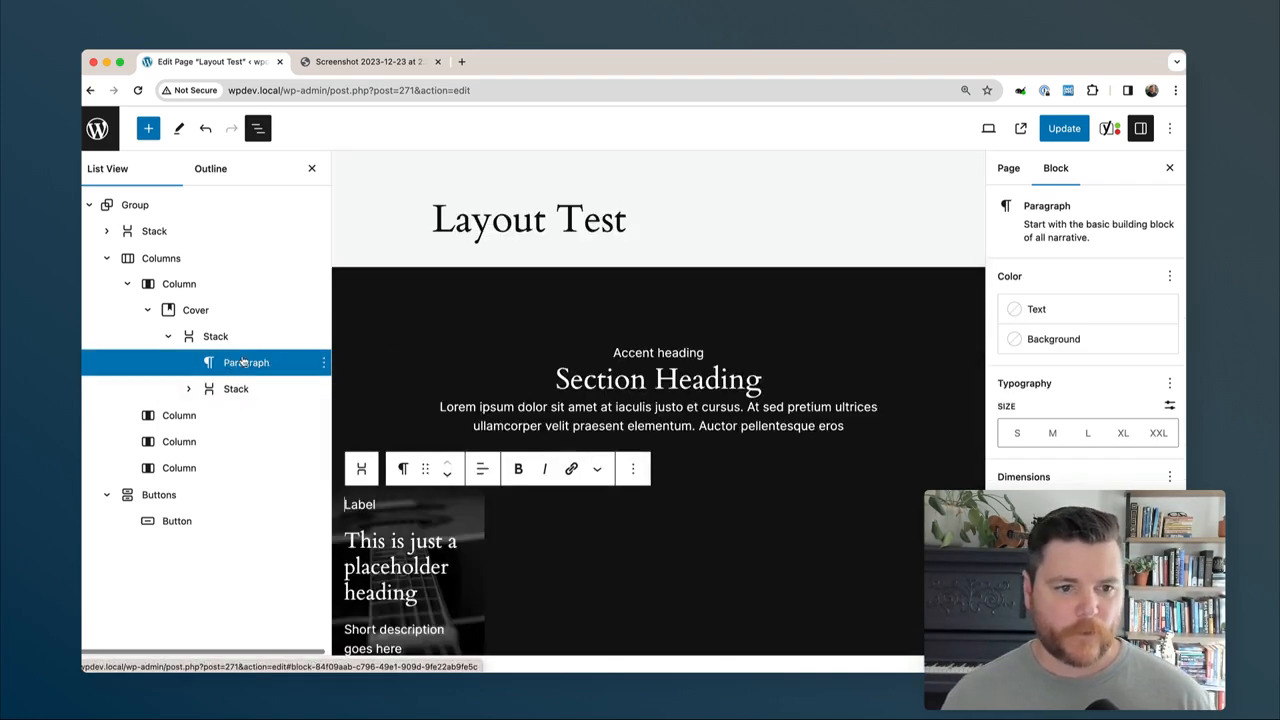
left_click(216, 337)
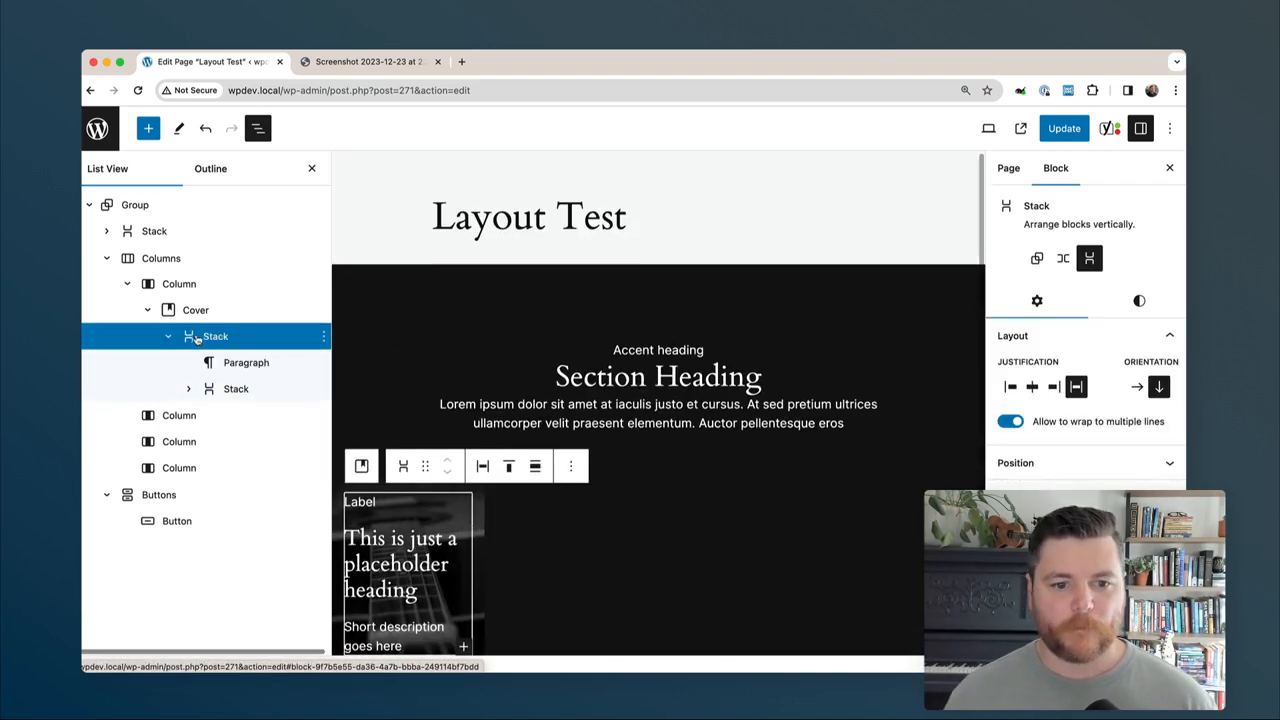
left_click(510, 467)
left_click(551, 592)
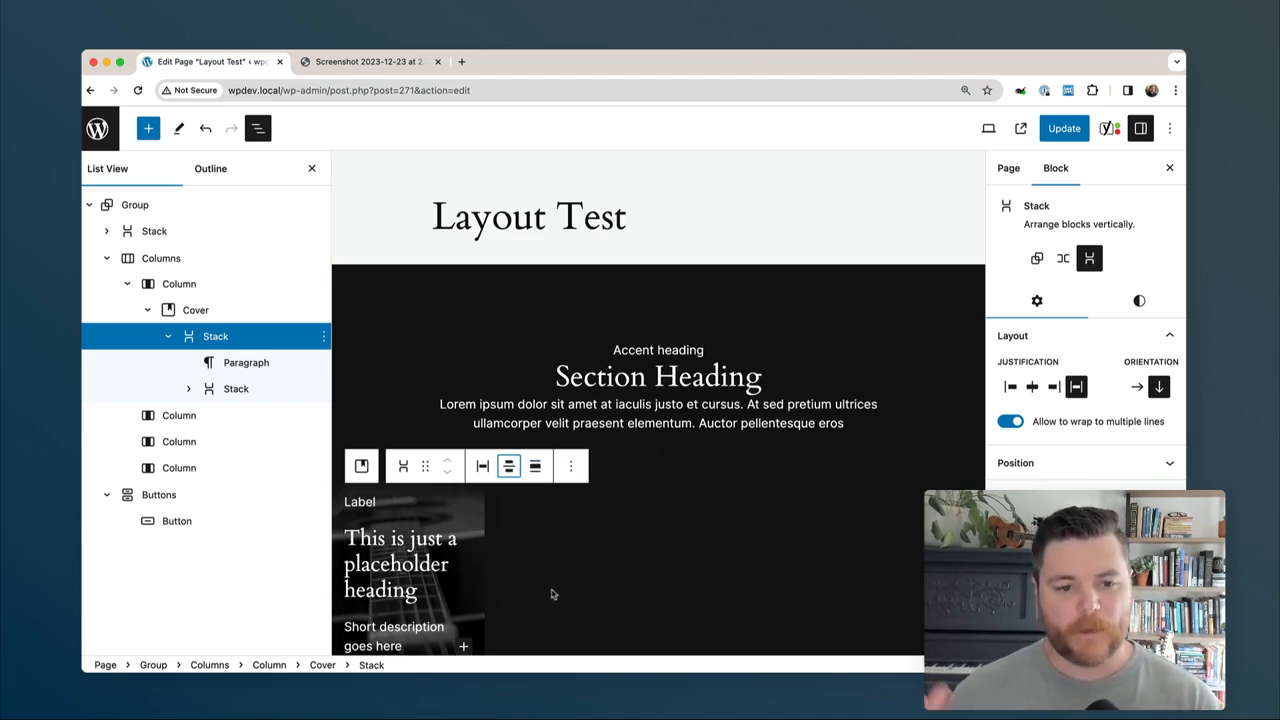
Set the Cover's outer Stack to a block spacing of 0 and a minimum height of 400.
left_click(1170, 303)
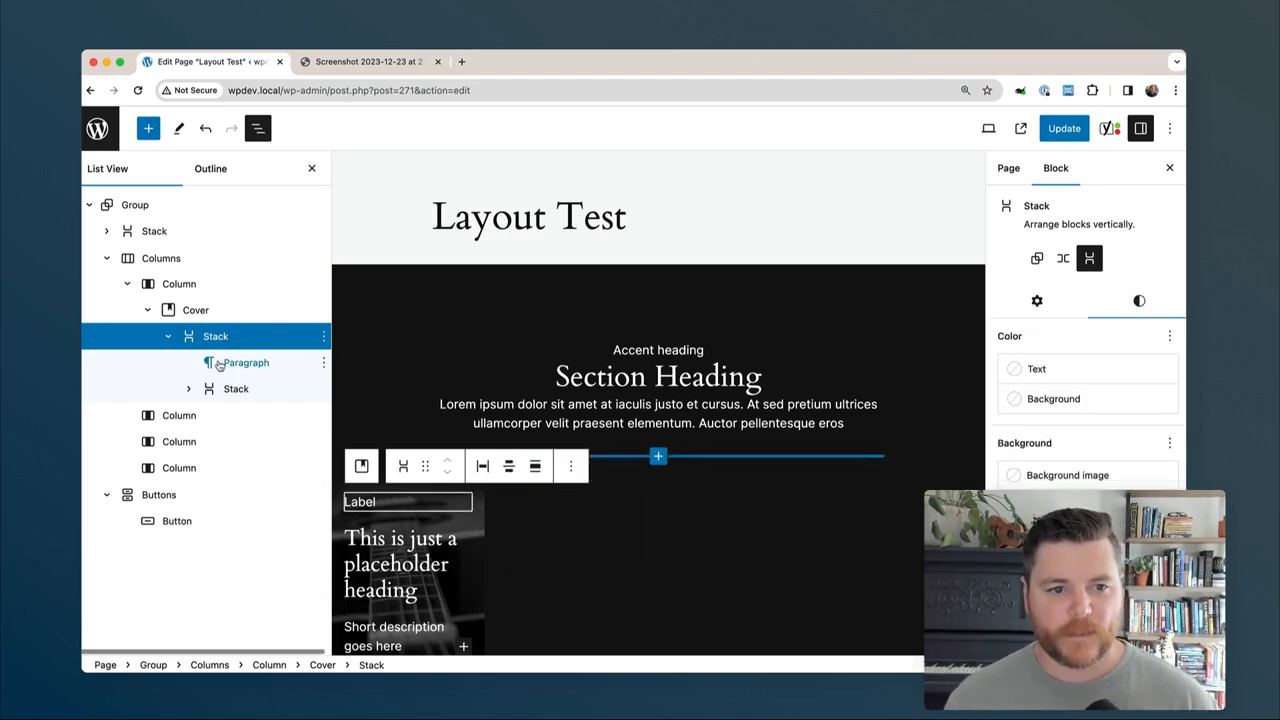
scroll(1105, 472, "down", 3)
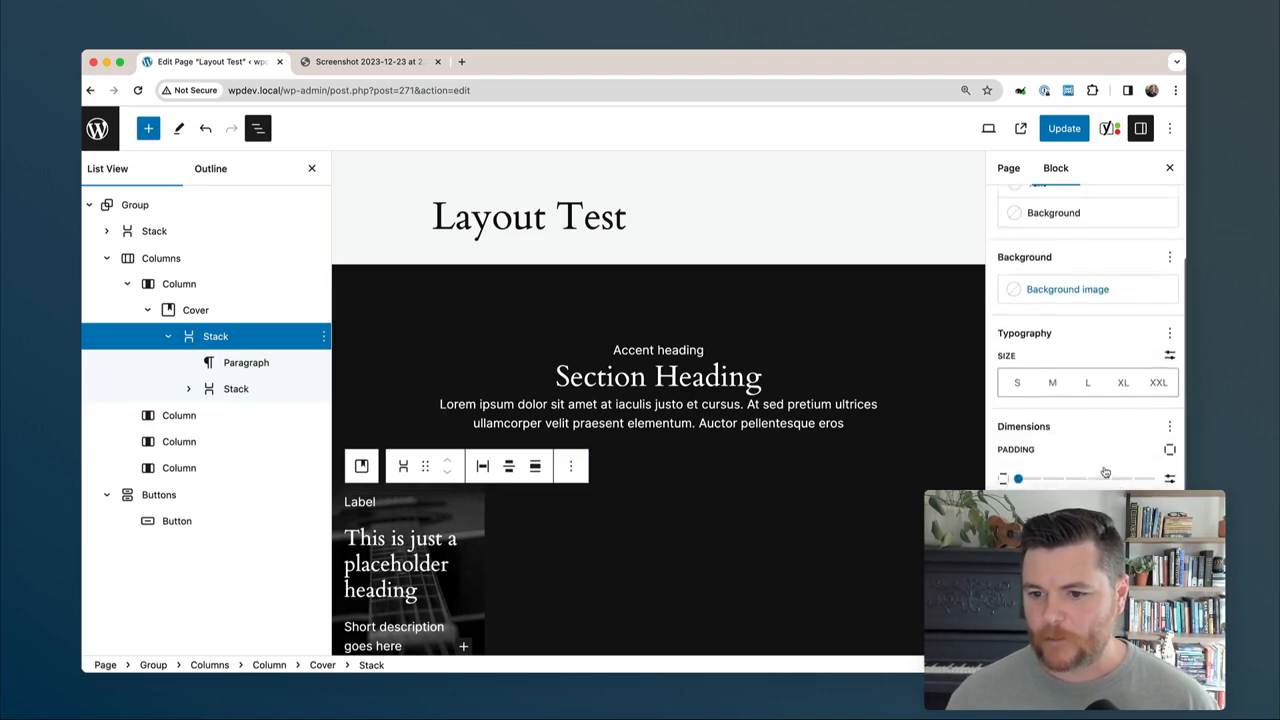
scroll(1105, 472, "down", 3)
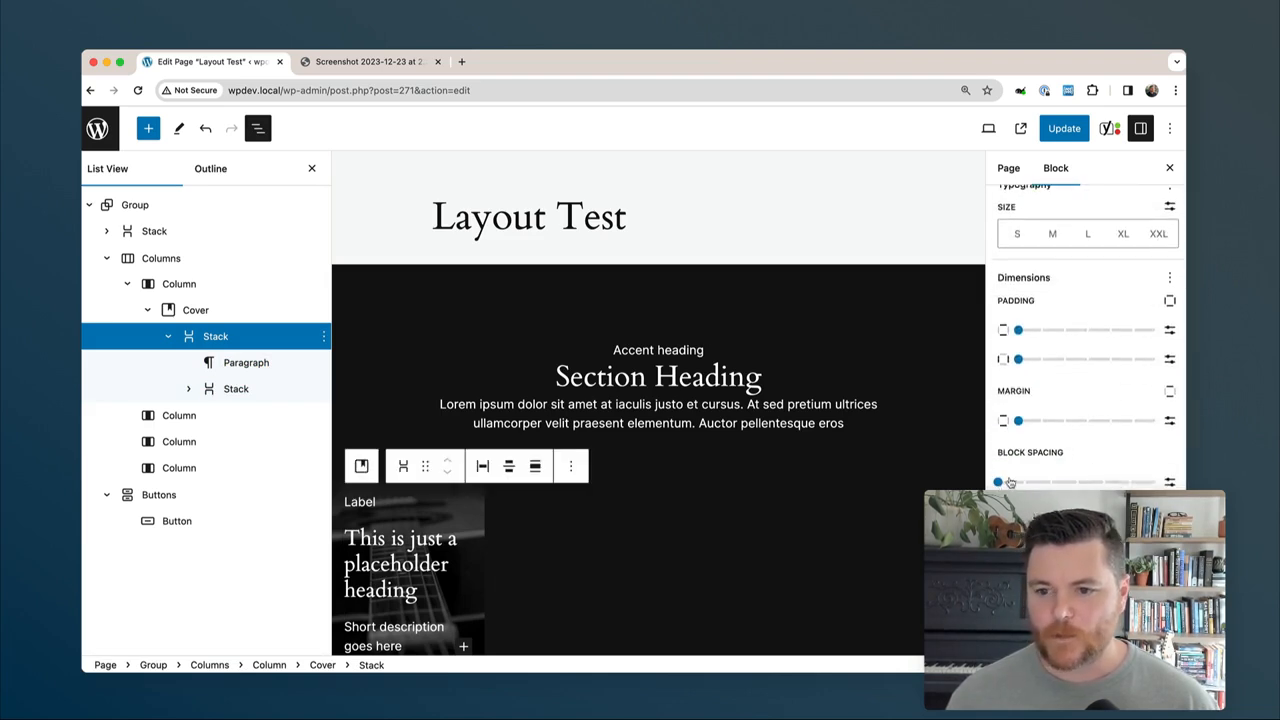
mouse_move(998, 482)
left_mouse_down()
mouse_move(1101, 483)
mouse_move(997, 483)
left_mouse_up()
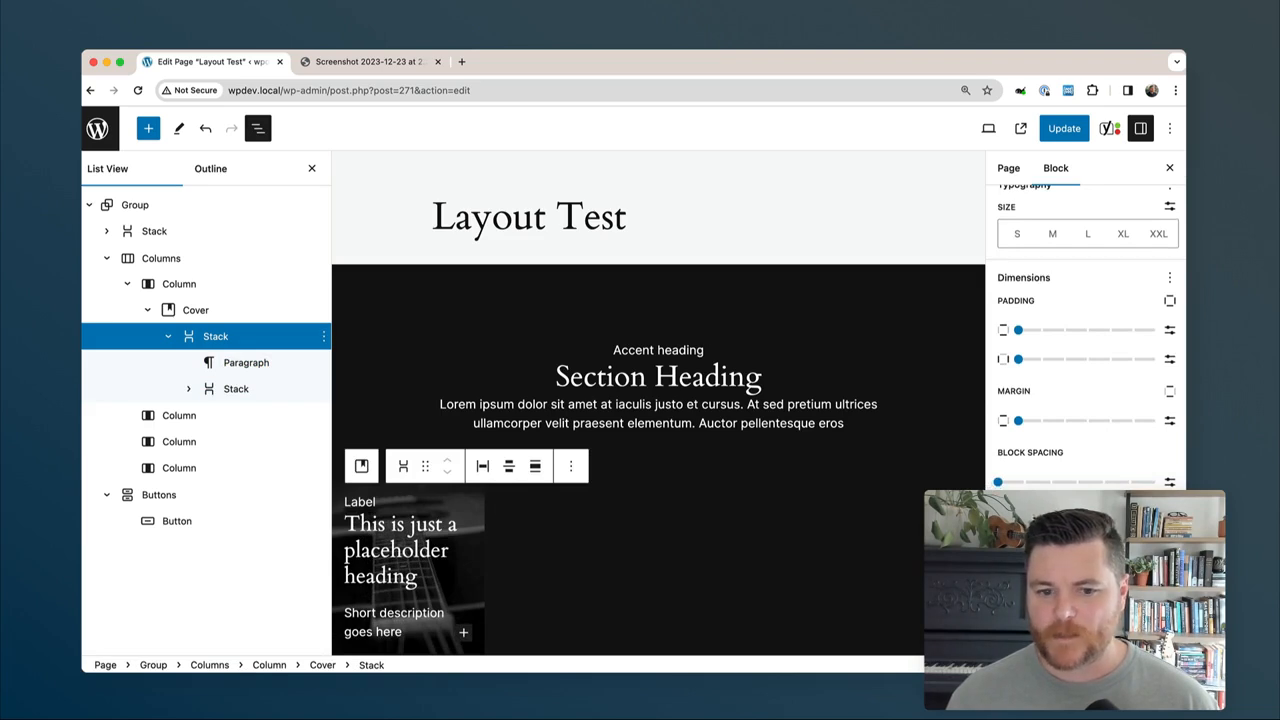
type("400")
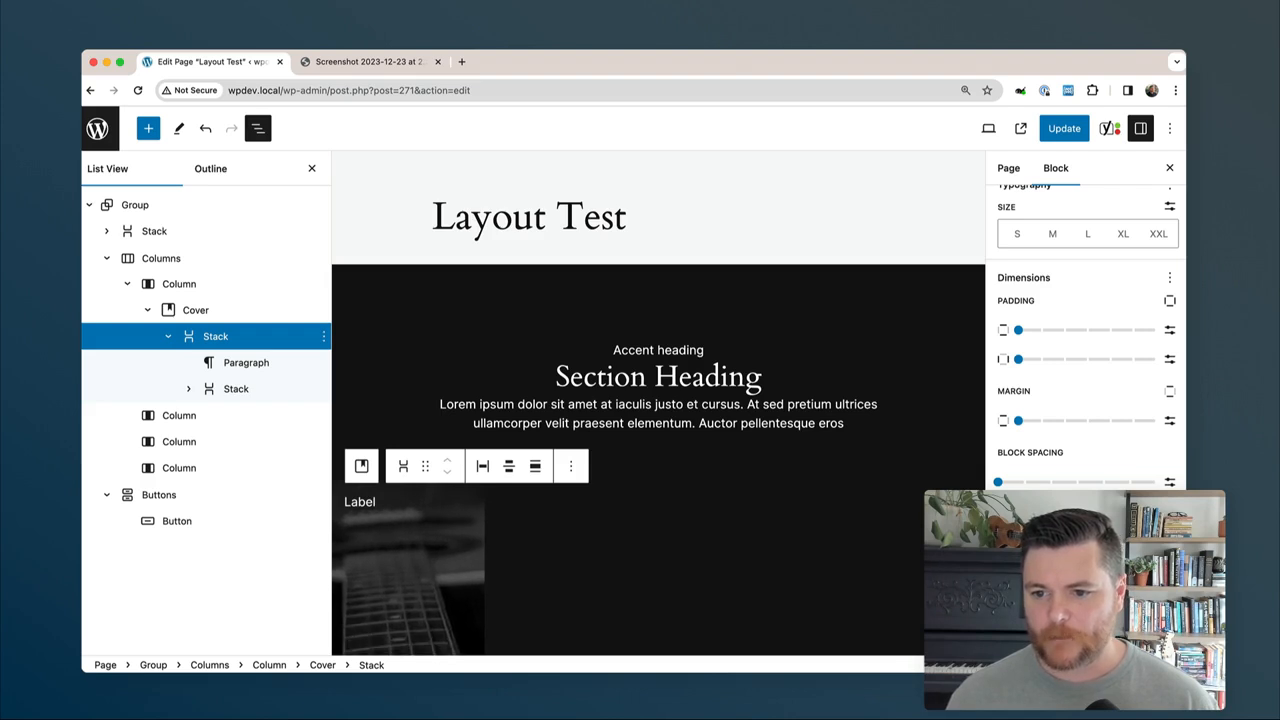
scroll(689, 471, "down", 5)
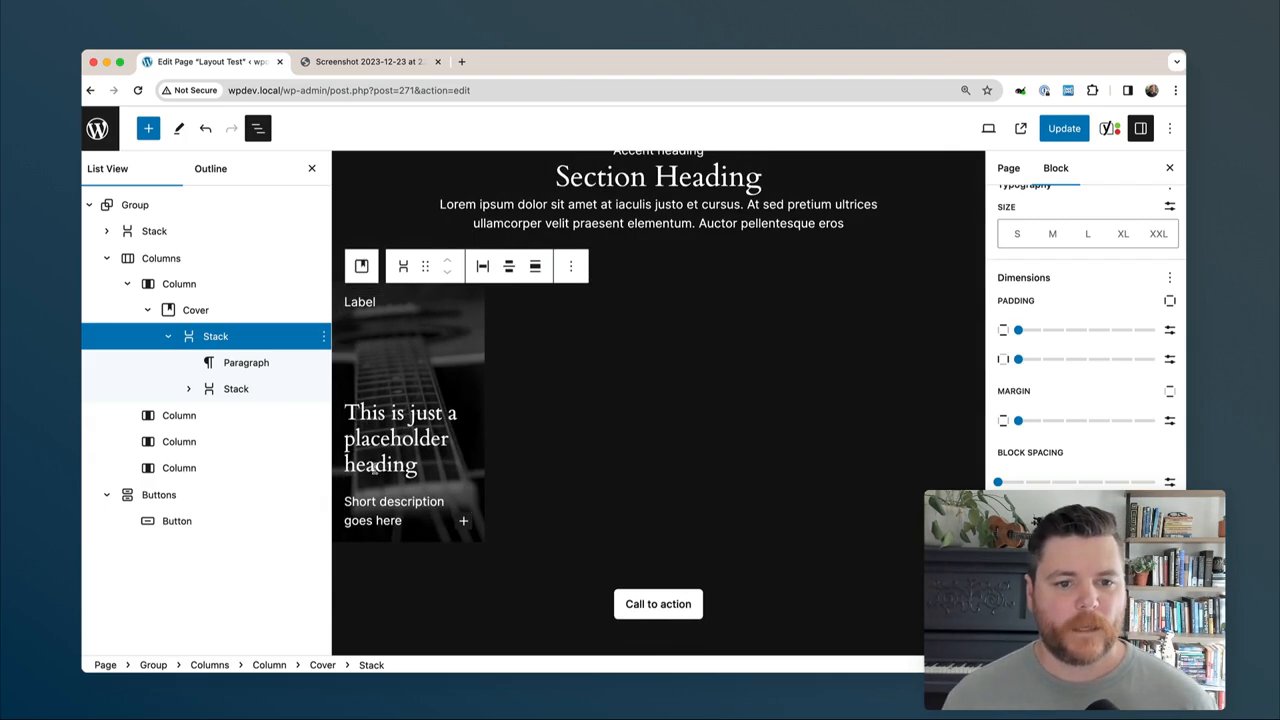
Set the block spacing to 0 on the nested Stack holding the placeholder heading and short description.
left_click(398, 438)
left_click(236, 389)
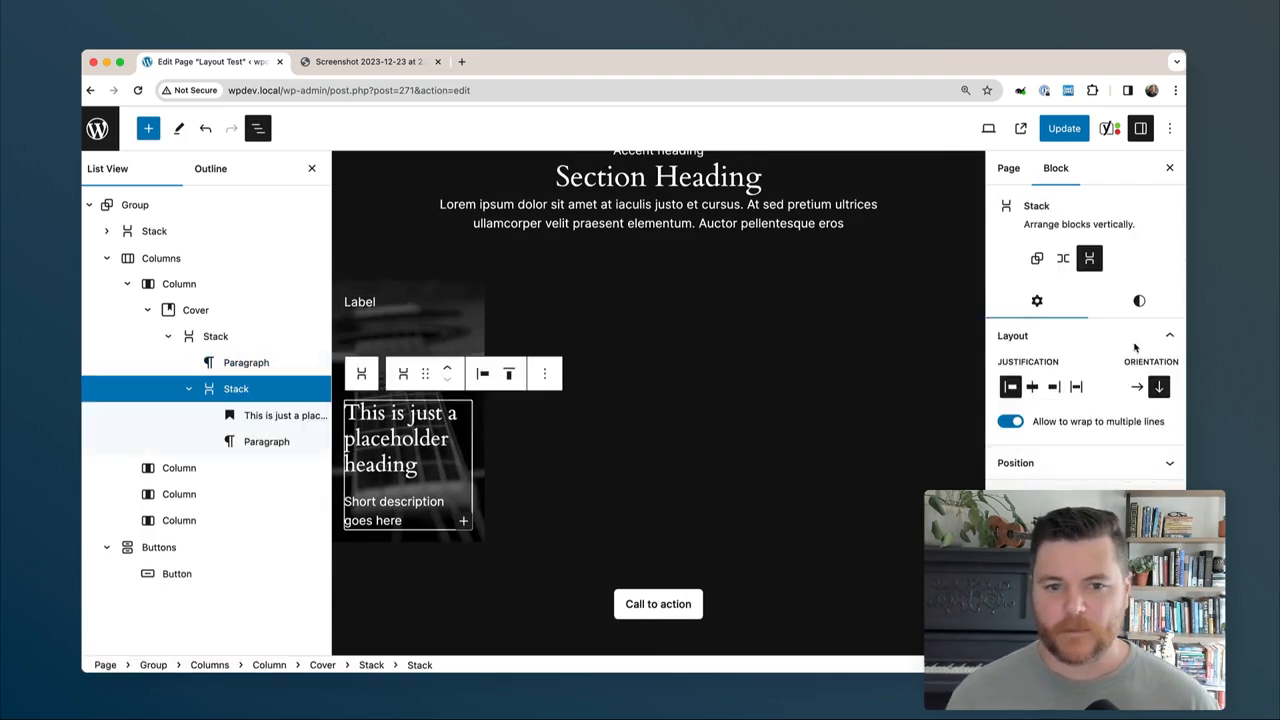
left_click(1139, 301)
scroll(1085, 350, "down", 5)
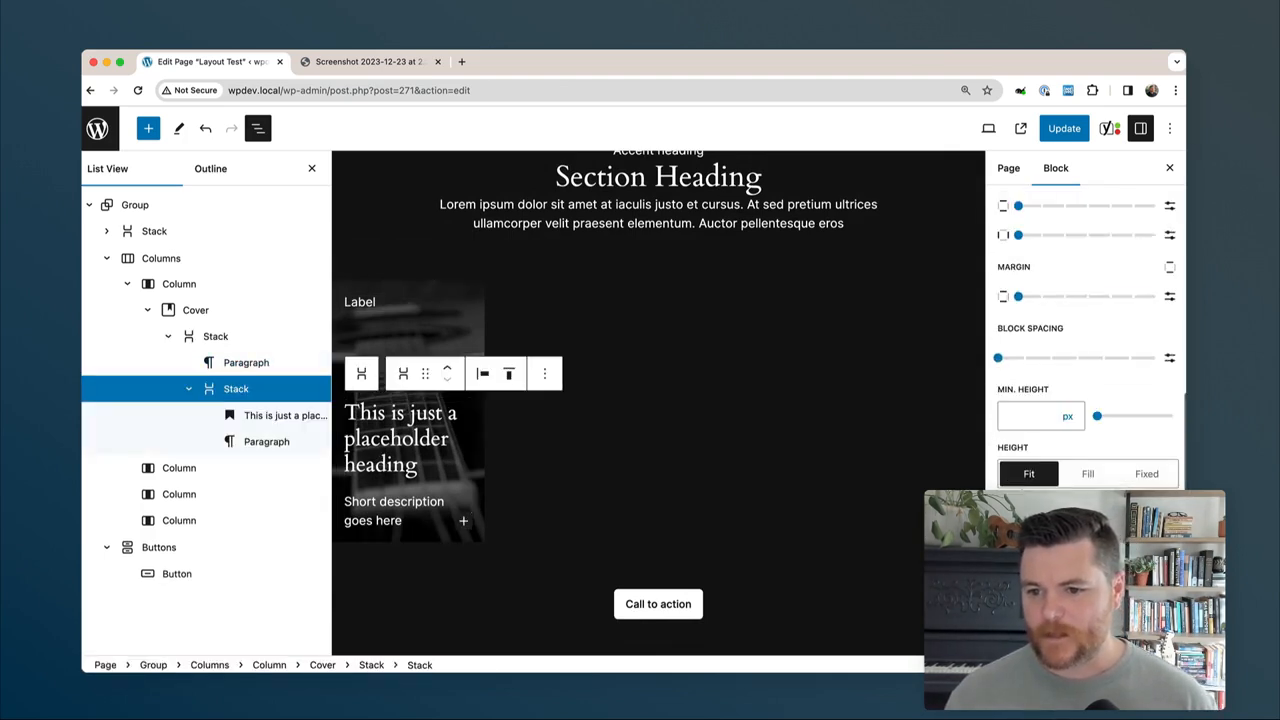
left_click(998, 358)
Check the label's look in the reference card and wrap the Label paragraph in its own Group.
left_click(337, 64)
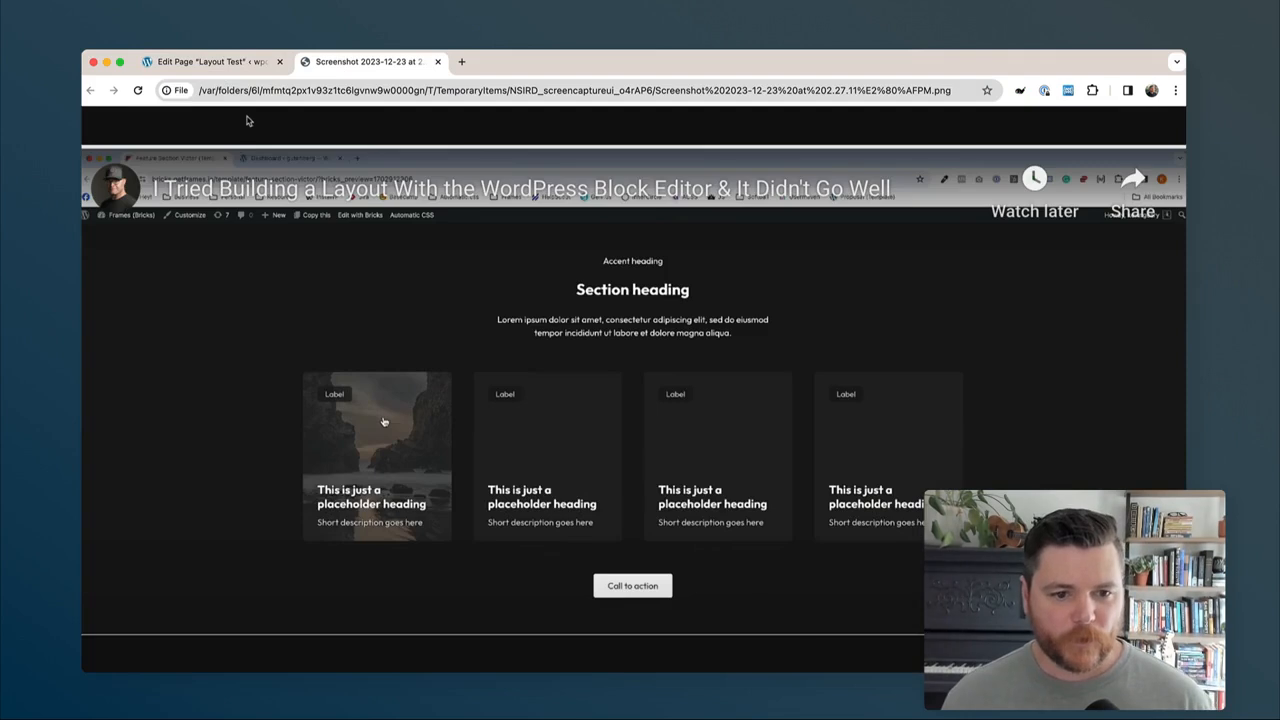
left_click(246, 63)
left_click(370, 301)
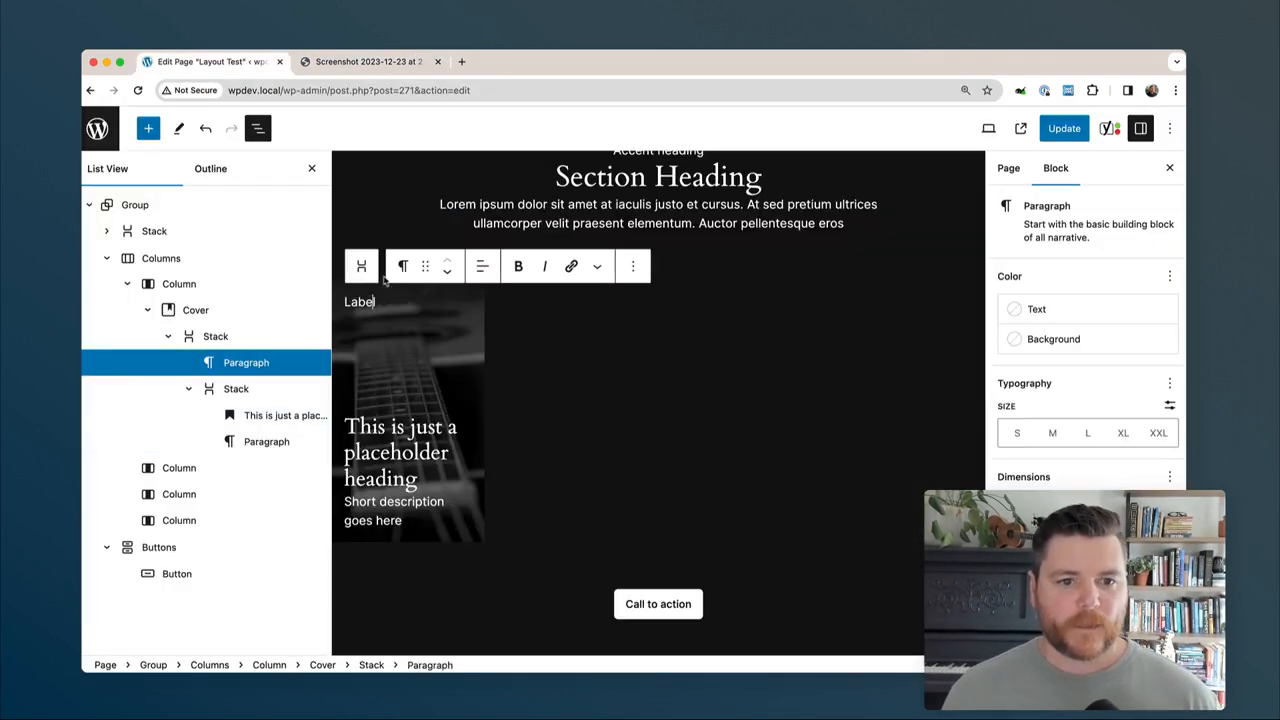
left_click(637, 266)
left_click(645, 522)
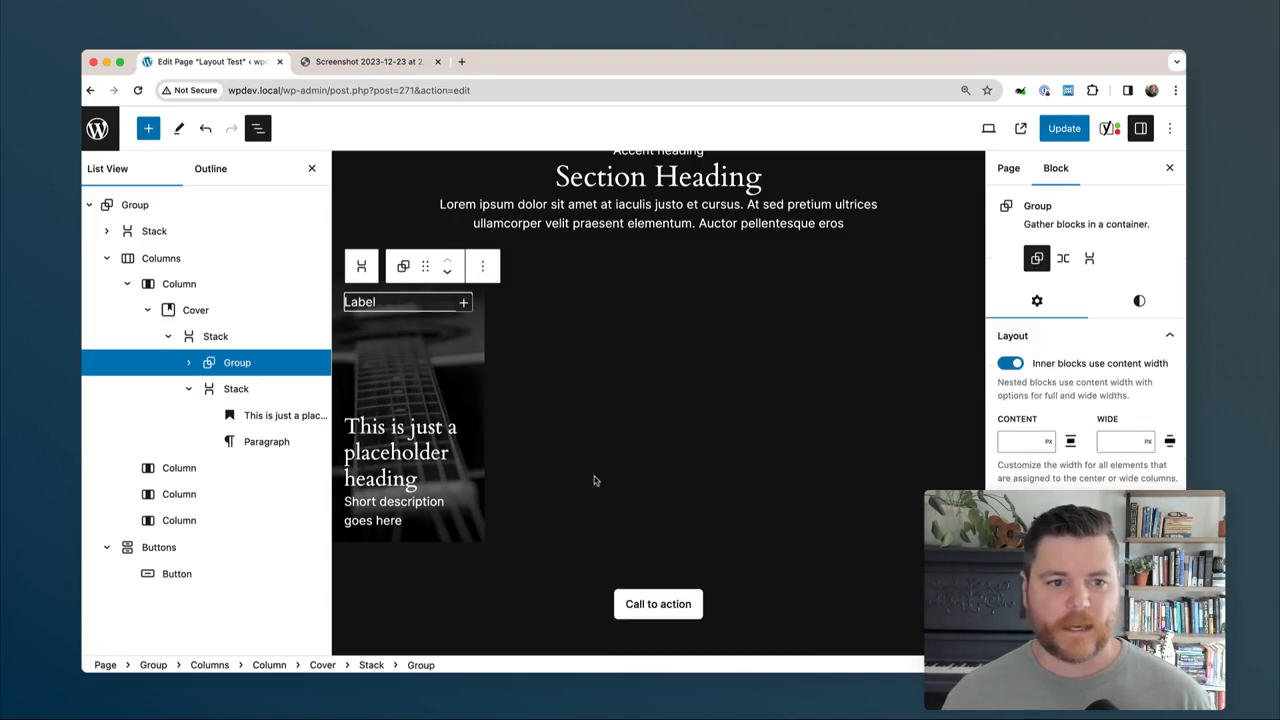
Give the Label's Group a black theme background and white Base / Two text.
left_click(1138, 300)
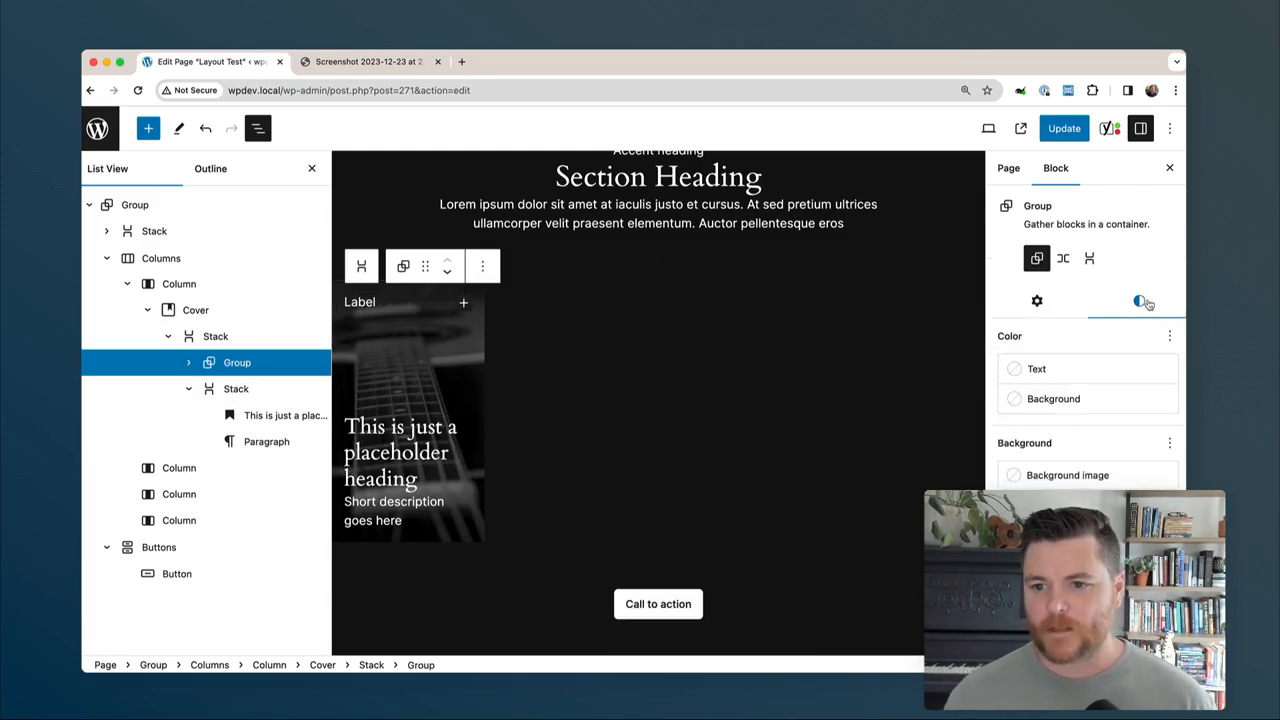
left_click(1057, 400)
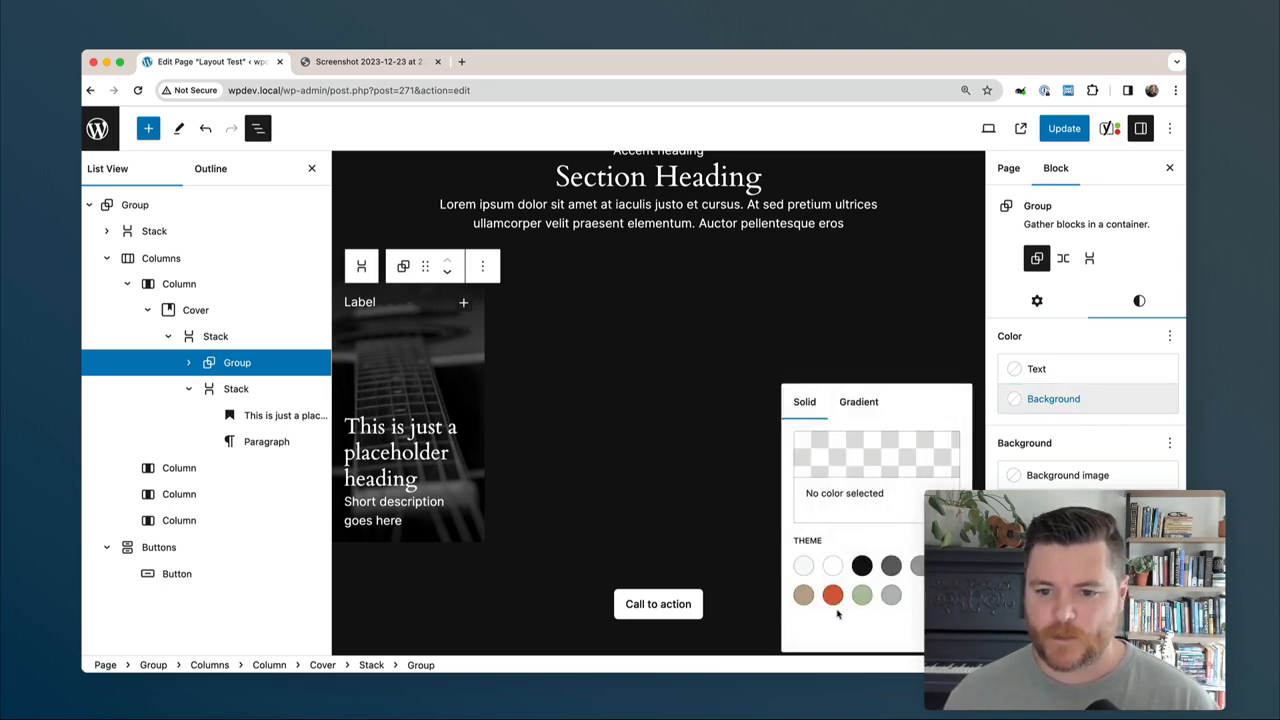
left_click(862, 566)
left_click(1071, 369)
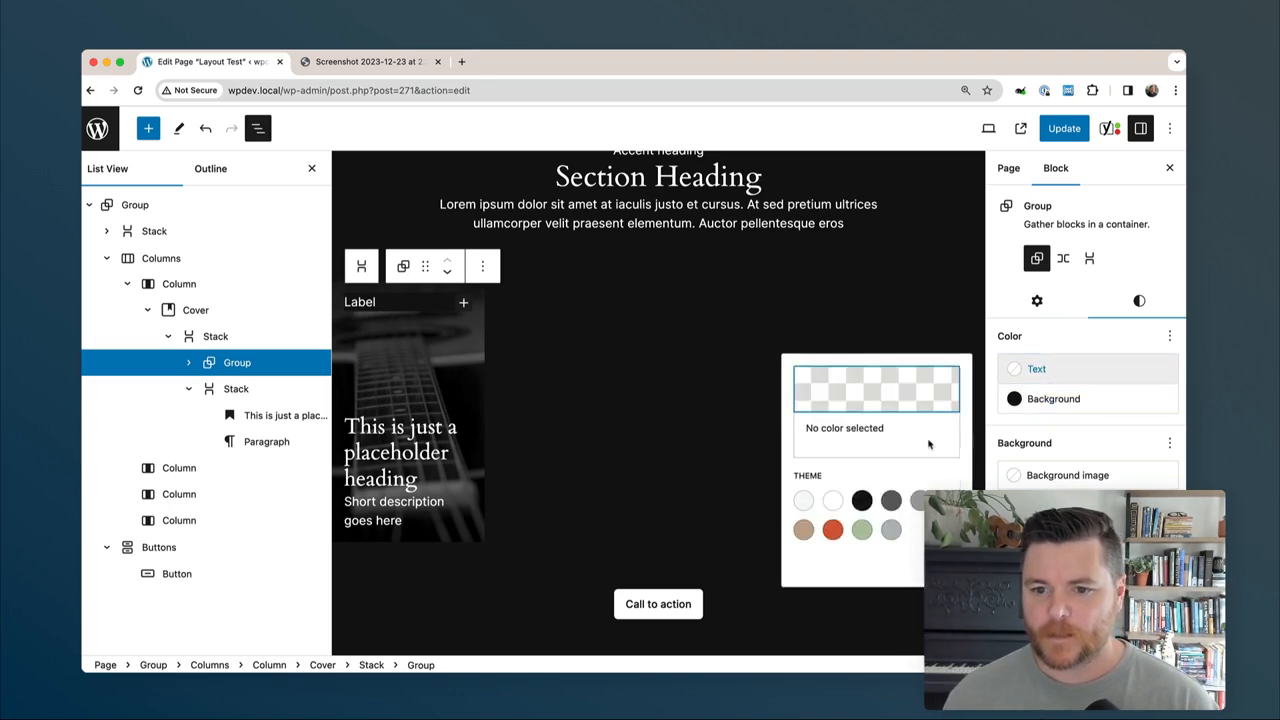
left_click(833, 500)
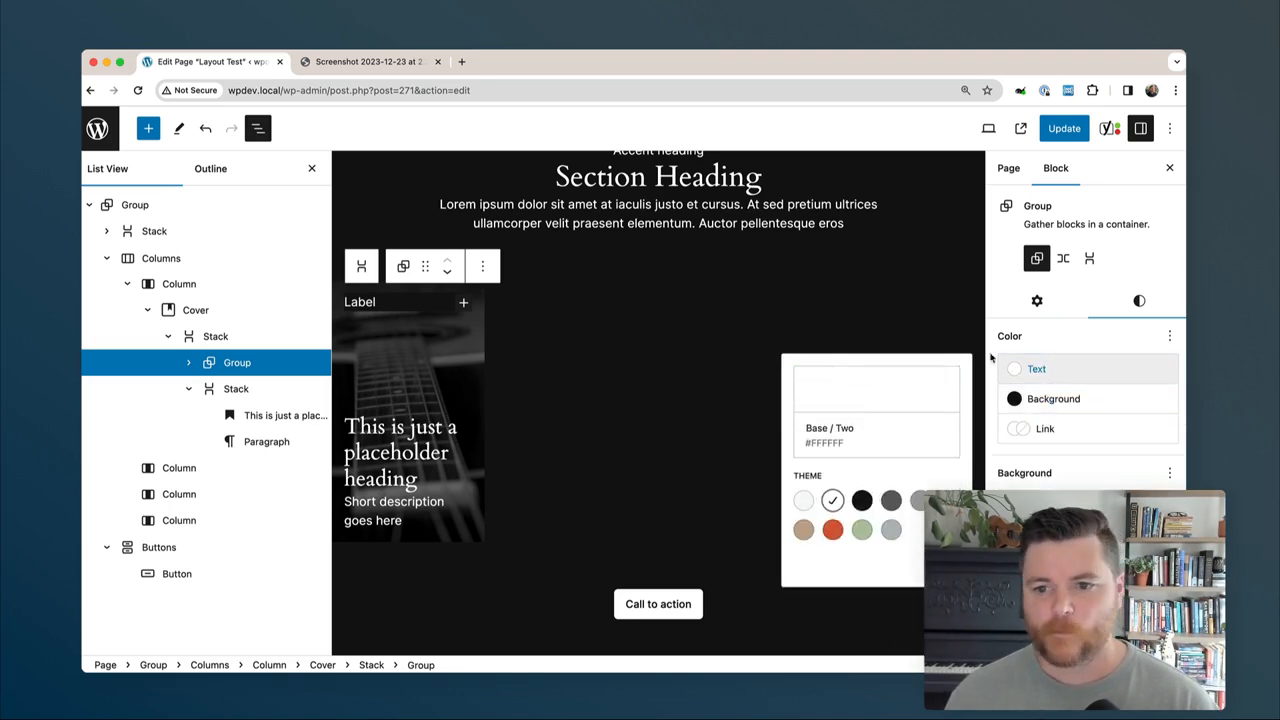
Set the vertical padding of the Label's Group to 1 rem.
left_click(1140, 303)
scroll(1093, 461, "down", 4)
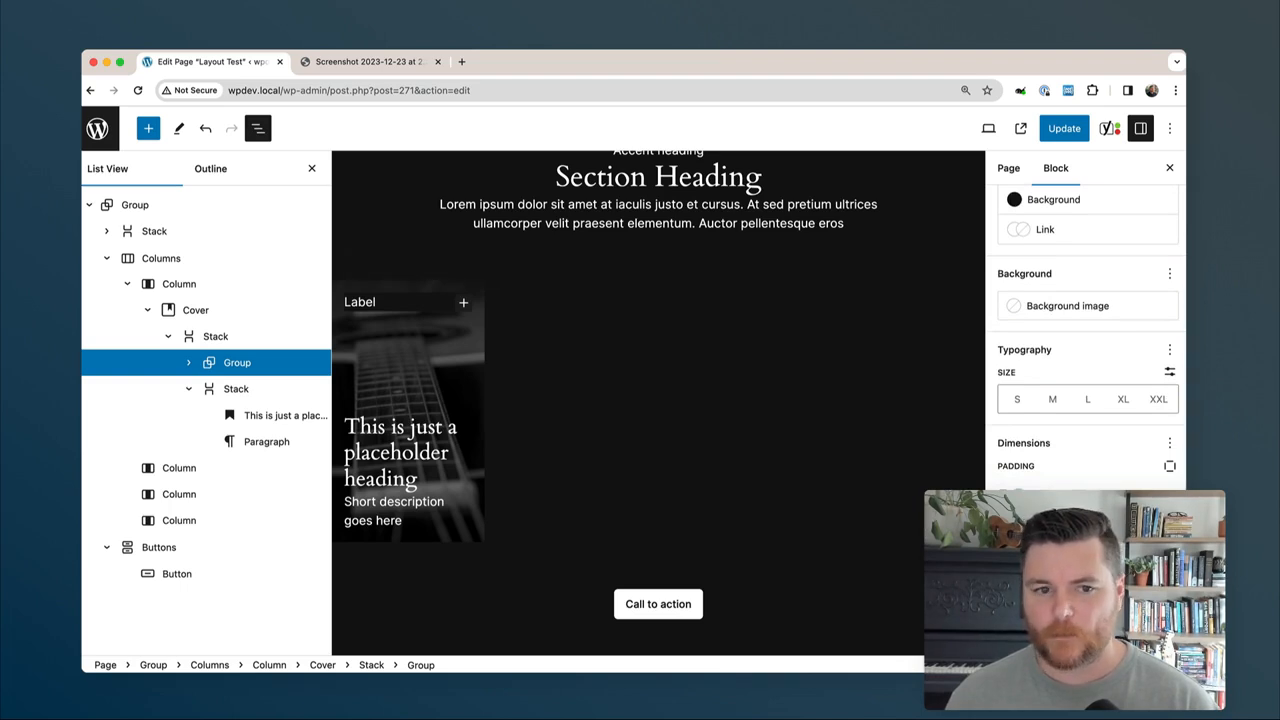
left_click_drag(1019, 496, 1041, 496)
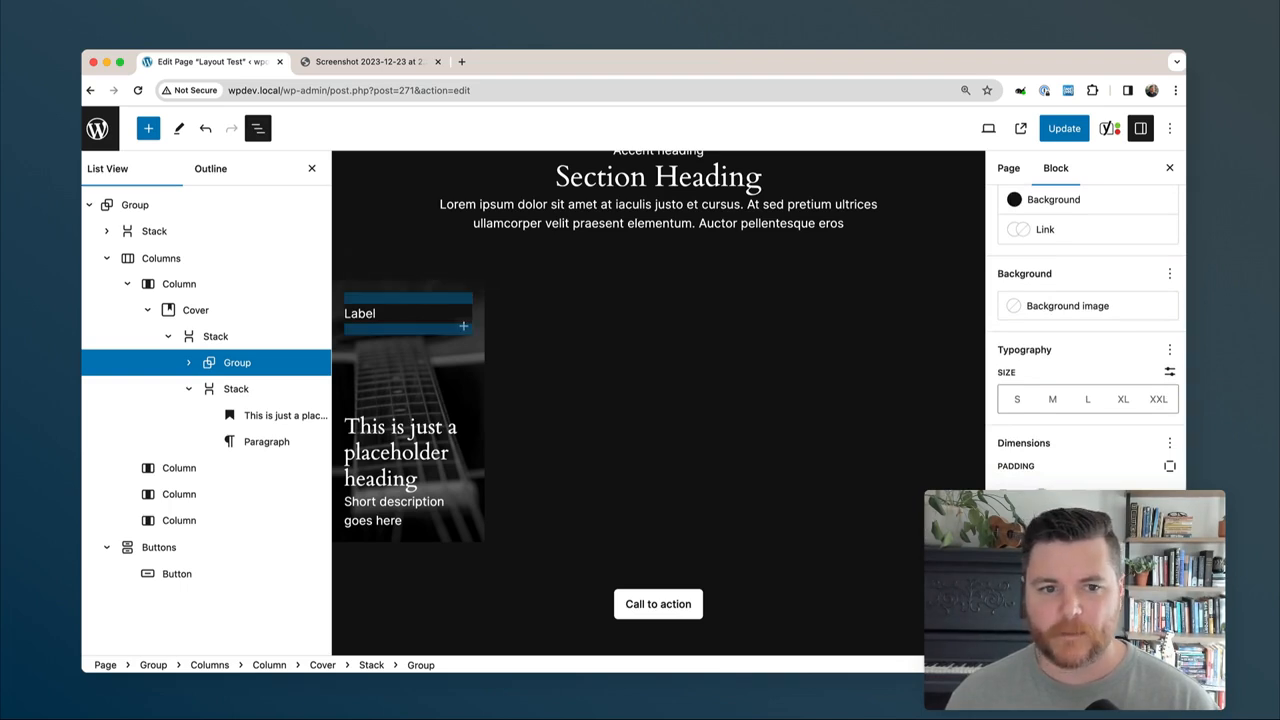
Justify the items of the Cover's outer Stack to the left.
left_click(205, 340)
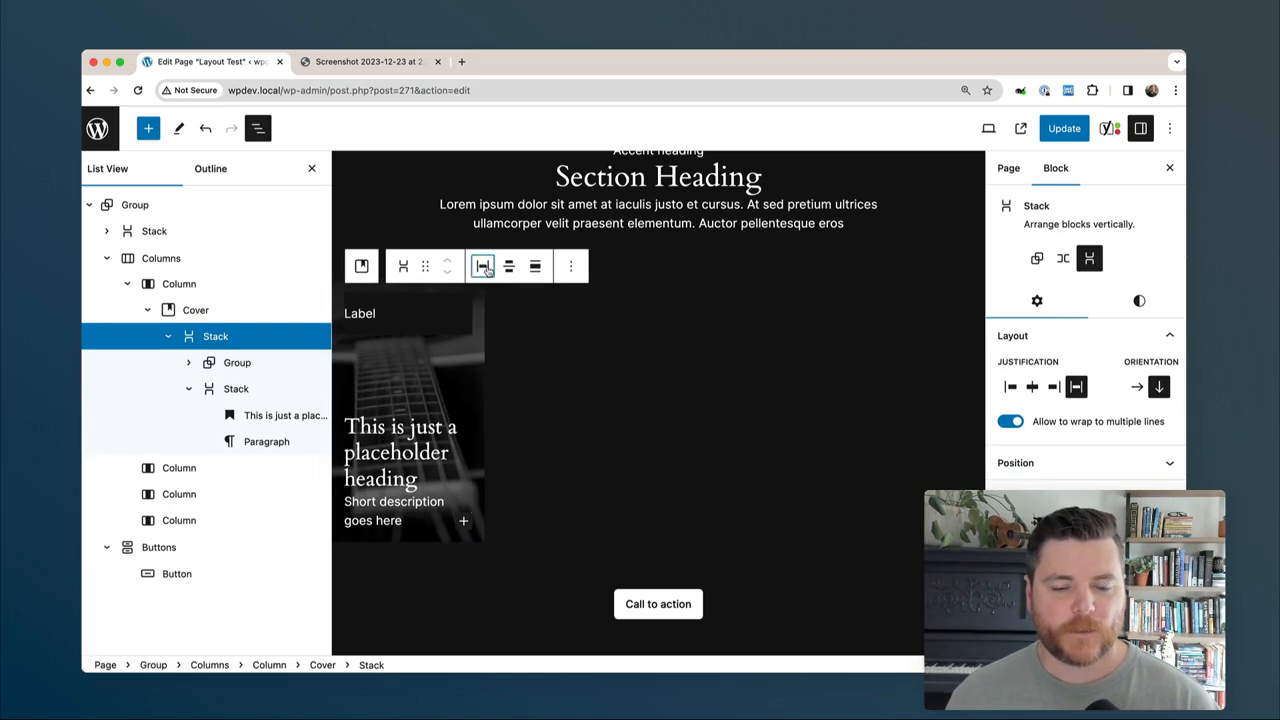
left_click(483, 266)
left_click(493, 314)
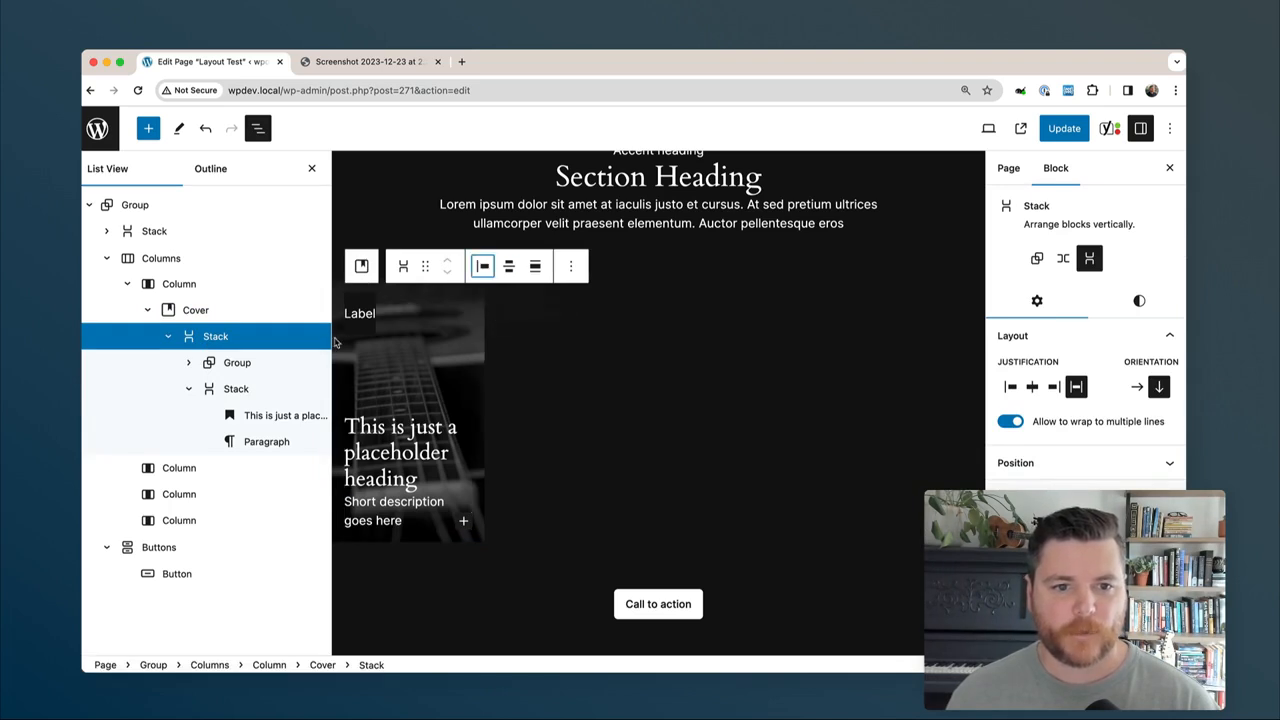
Set the Label Group's horizontal padding to the first preset step and its vertical padding to a custom 0.5 rem.
left_click(358, 313)
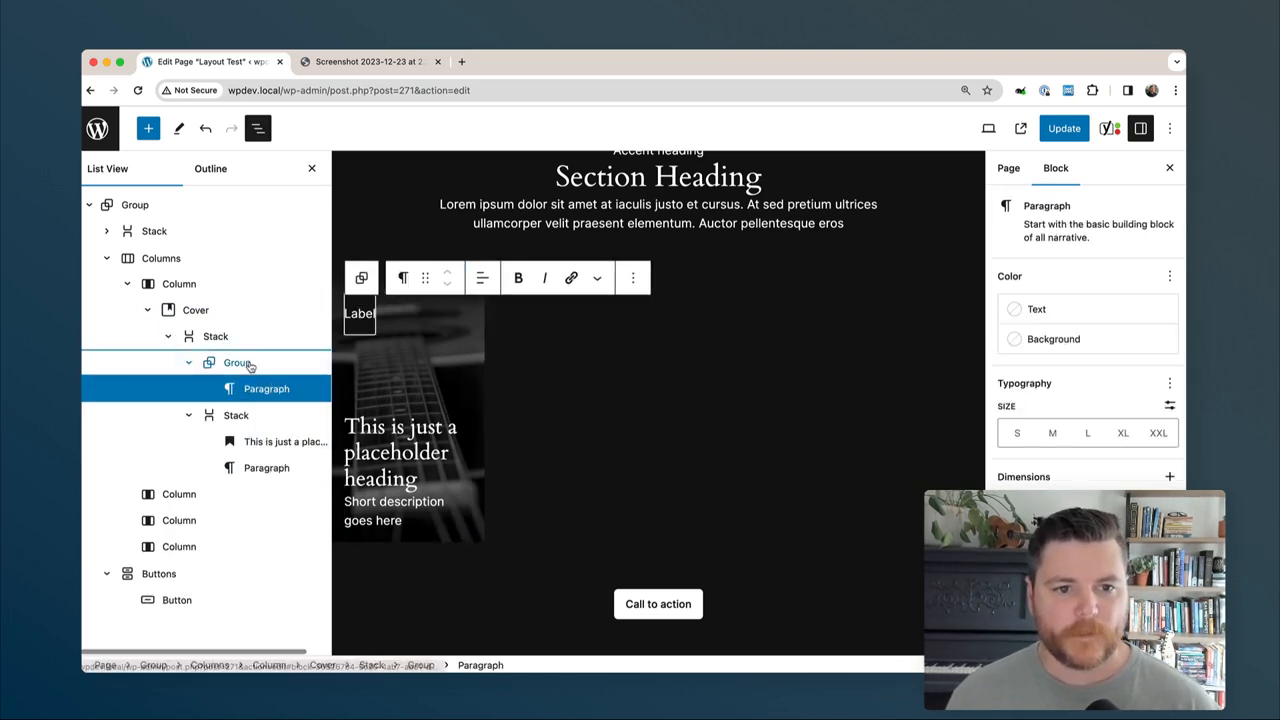
left_click(240, 363)
left_click(1139, 300)
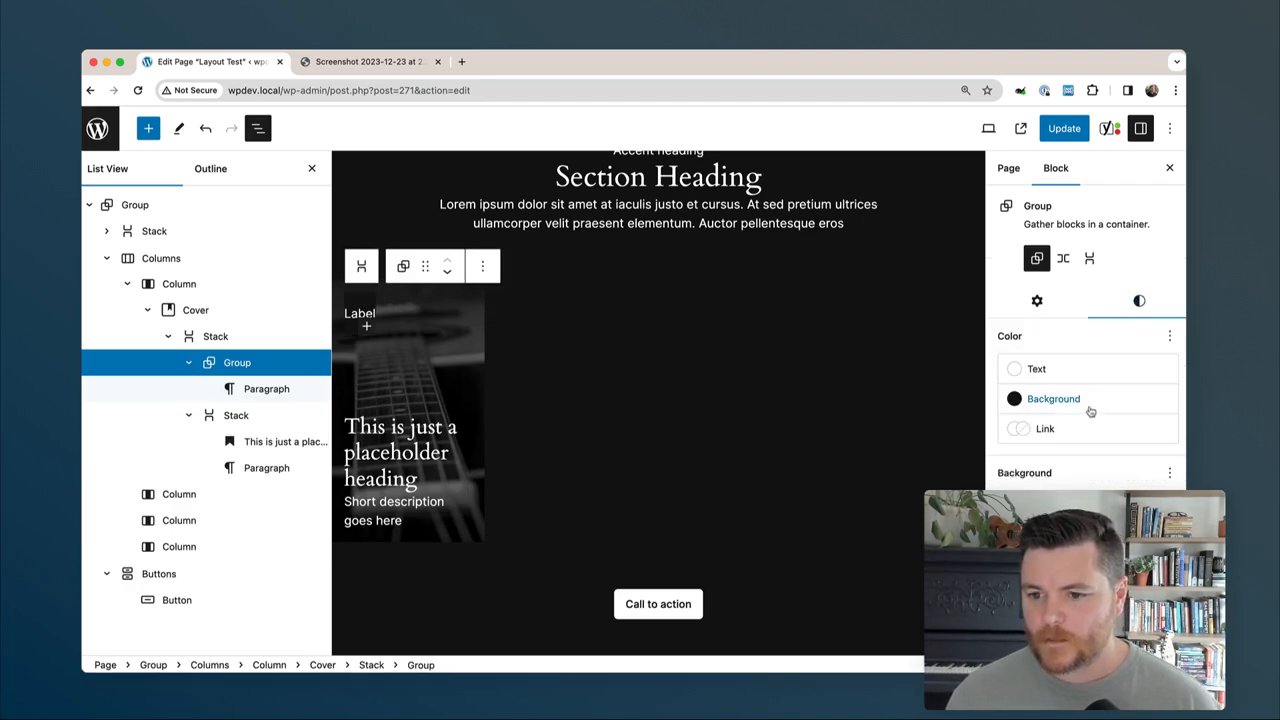
scroll(1089, 405, "down", 5)
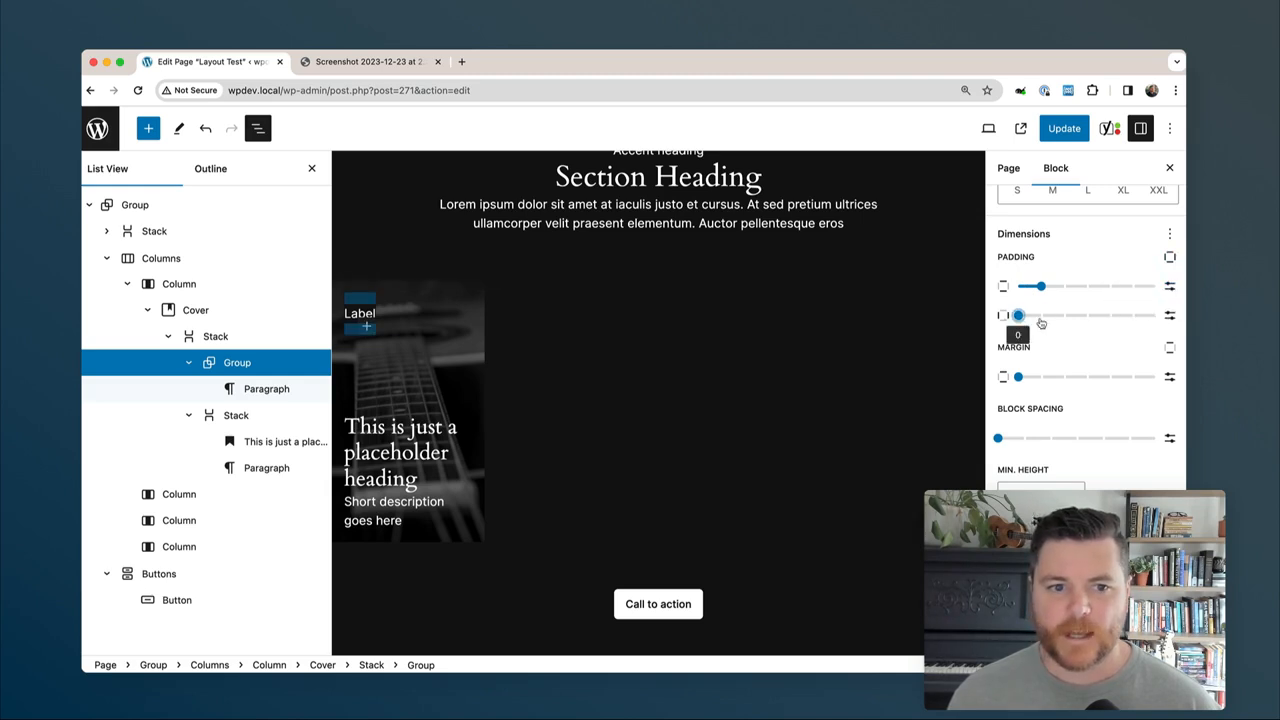
left_click_drag(1033, 322, 1040, 315)
left_click(1170, 286)
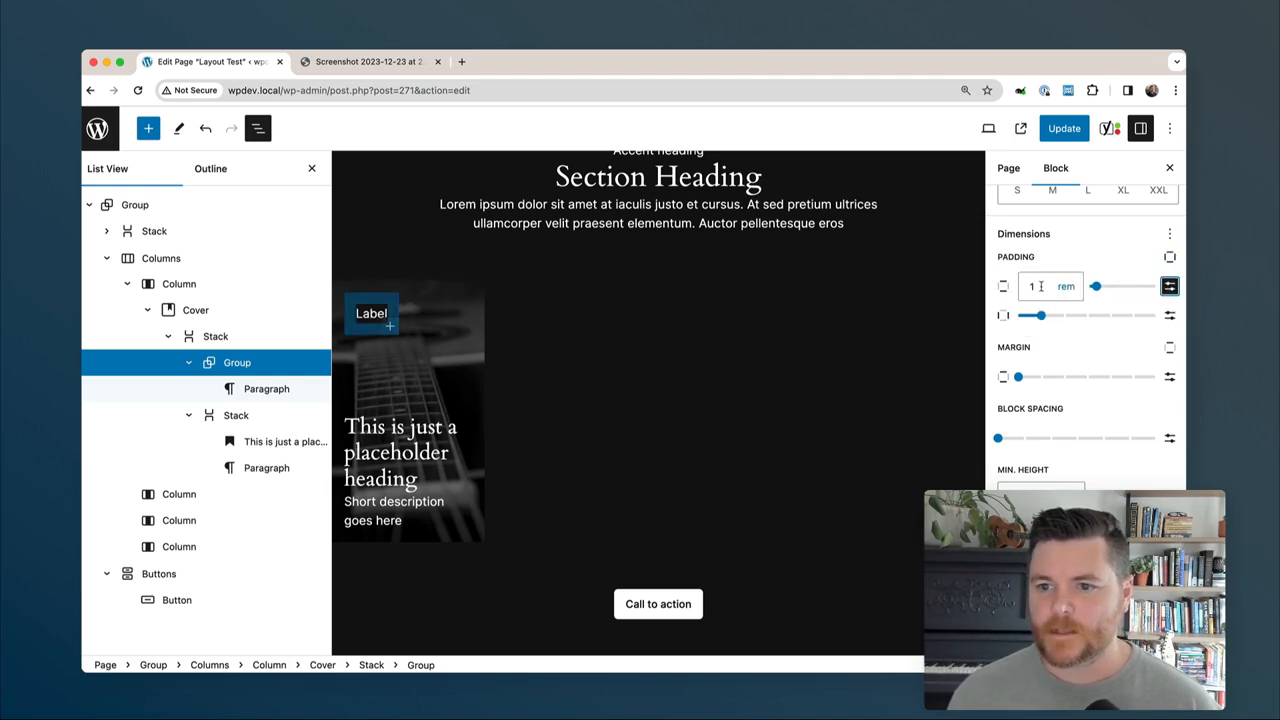
left_click(1040, 286)
key("BackSpace")
type(".6")
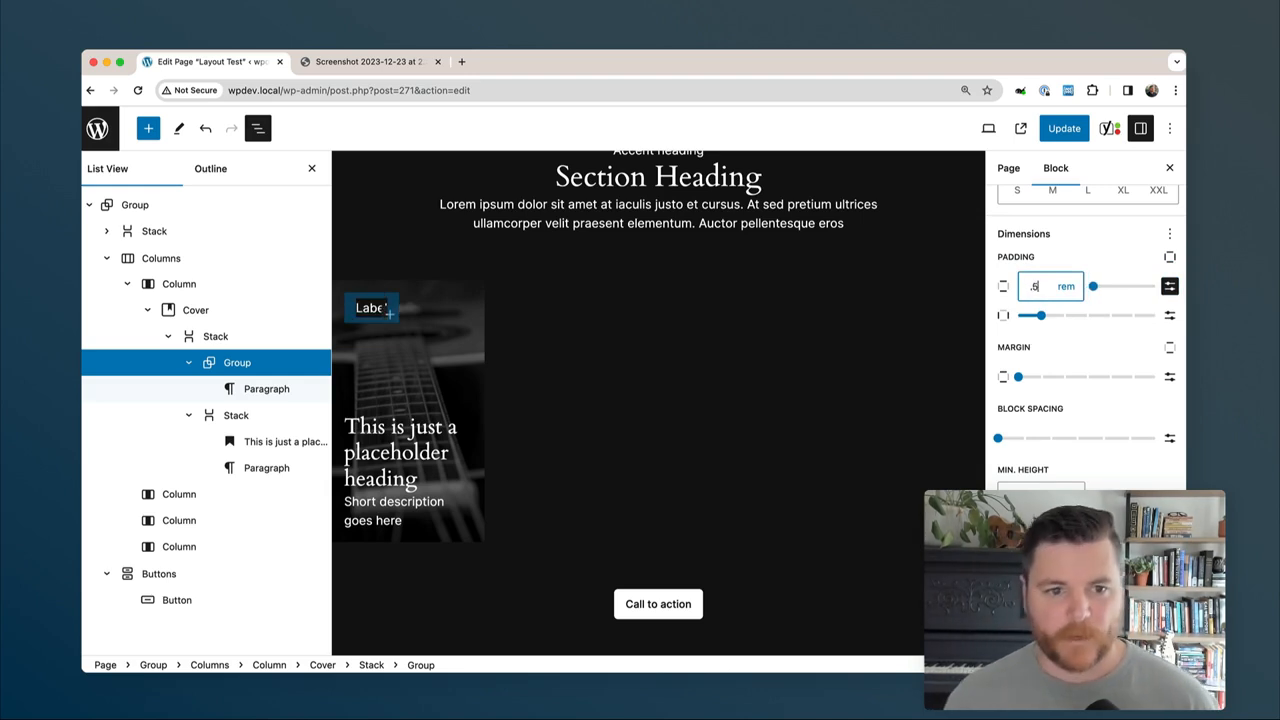
Update the Layout Test page and open its published version in a new browser tab.
left_click(410, 368)
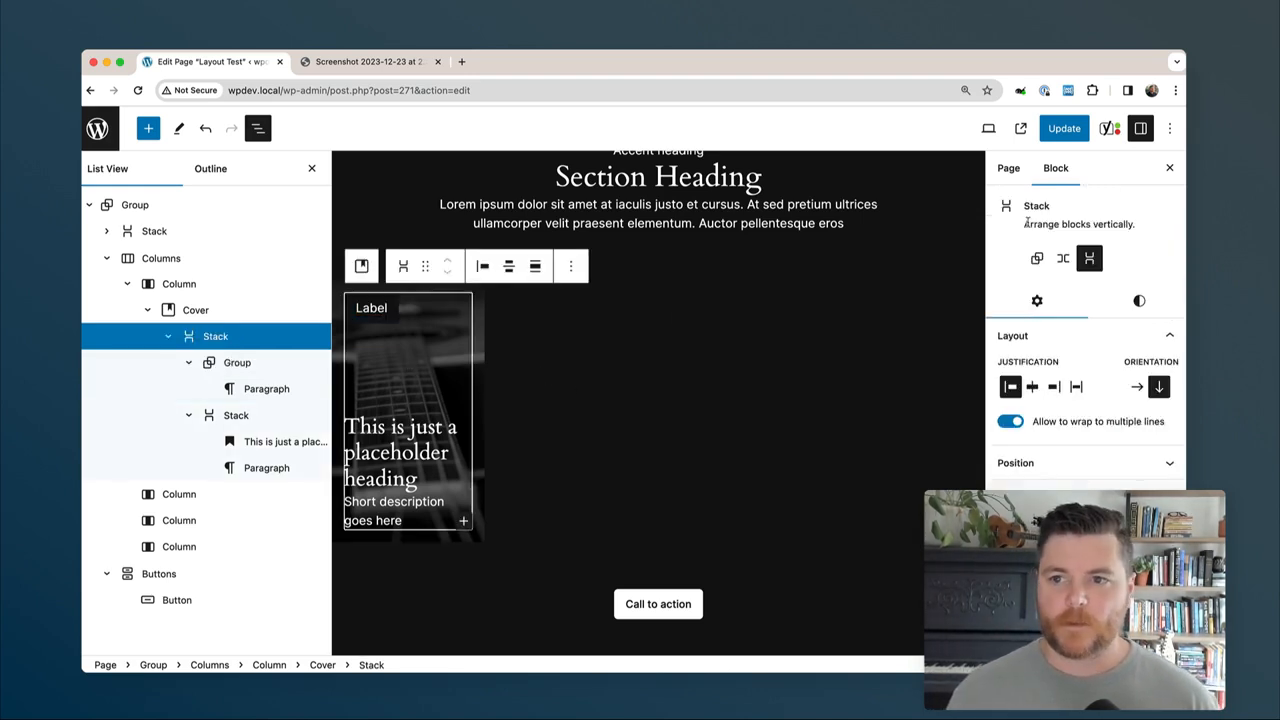
left_click(1066, 130)
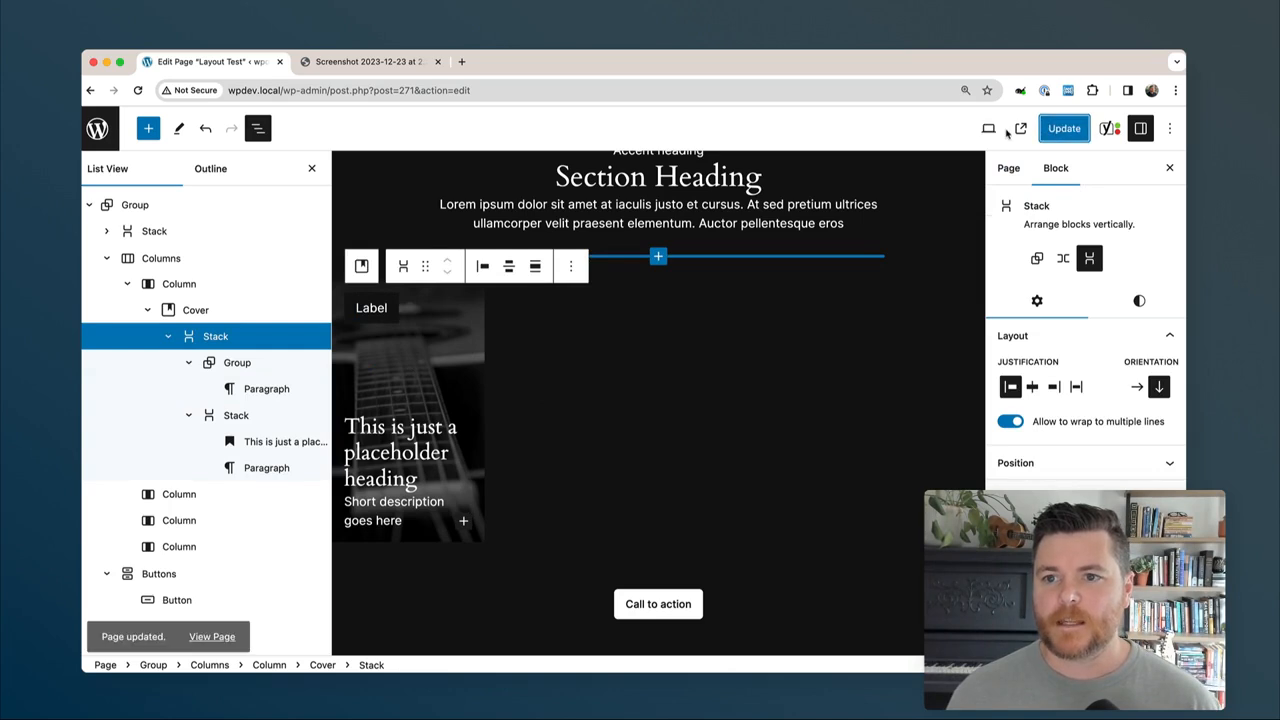
left_click(1020, 128)
left_click(322, 66)
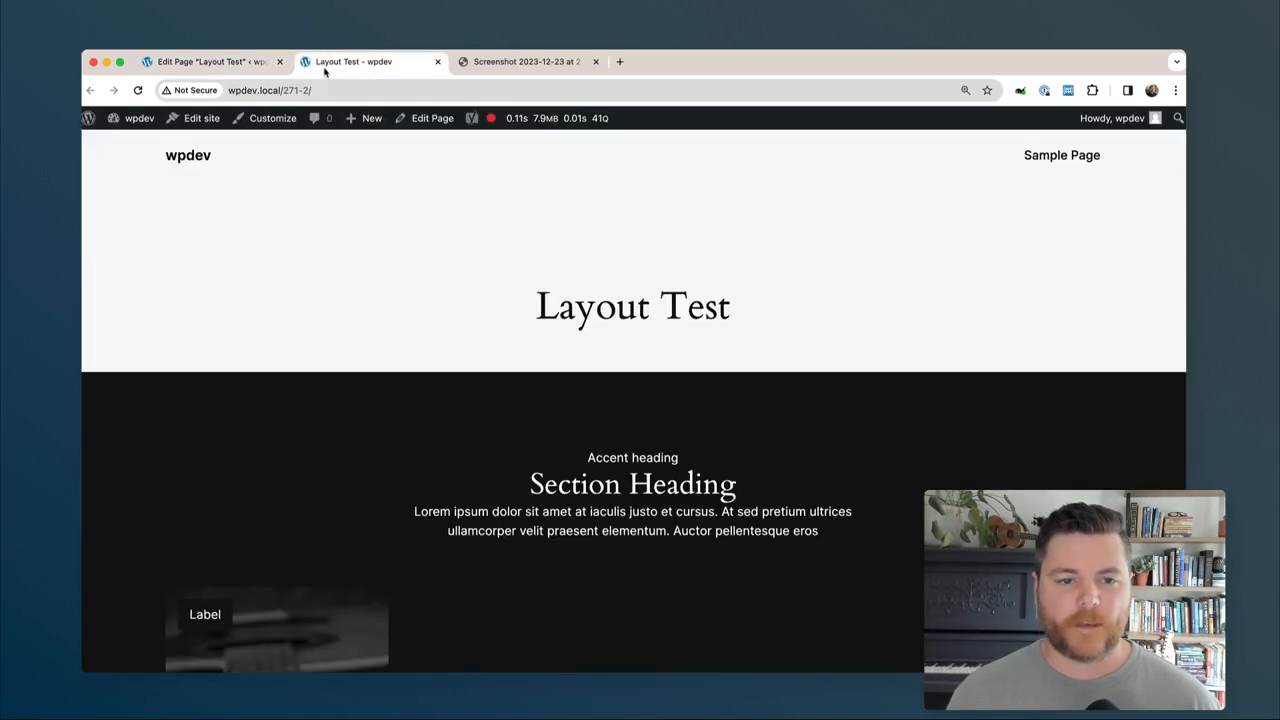
Examine the published section's heading texts, first cover card and call-to-action button.
scroll(933, 359, "down", 4)
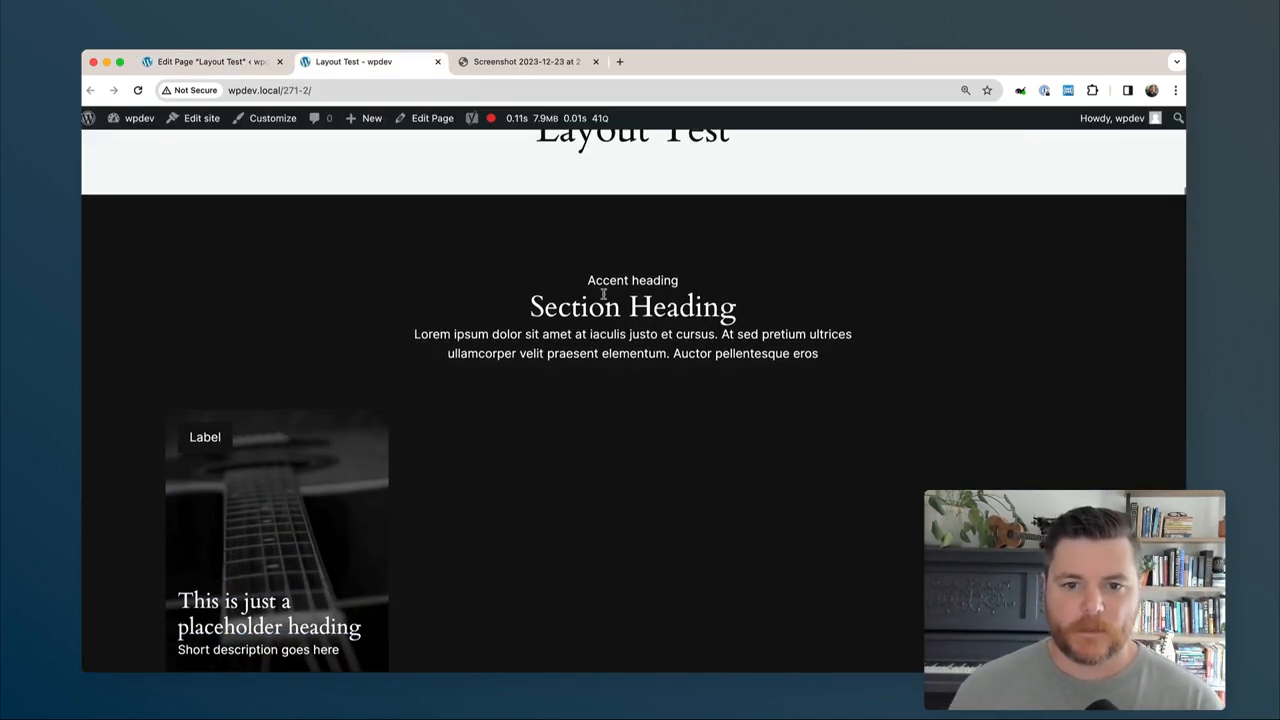
scroll(604, 295, "down", 1)
left_click_drag(603, 257, 630, 311)
scroll(780, 306, "down", 4)
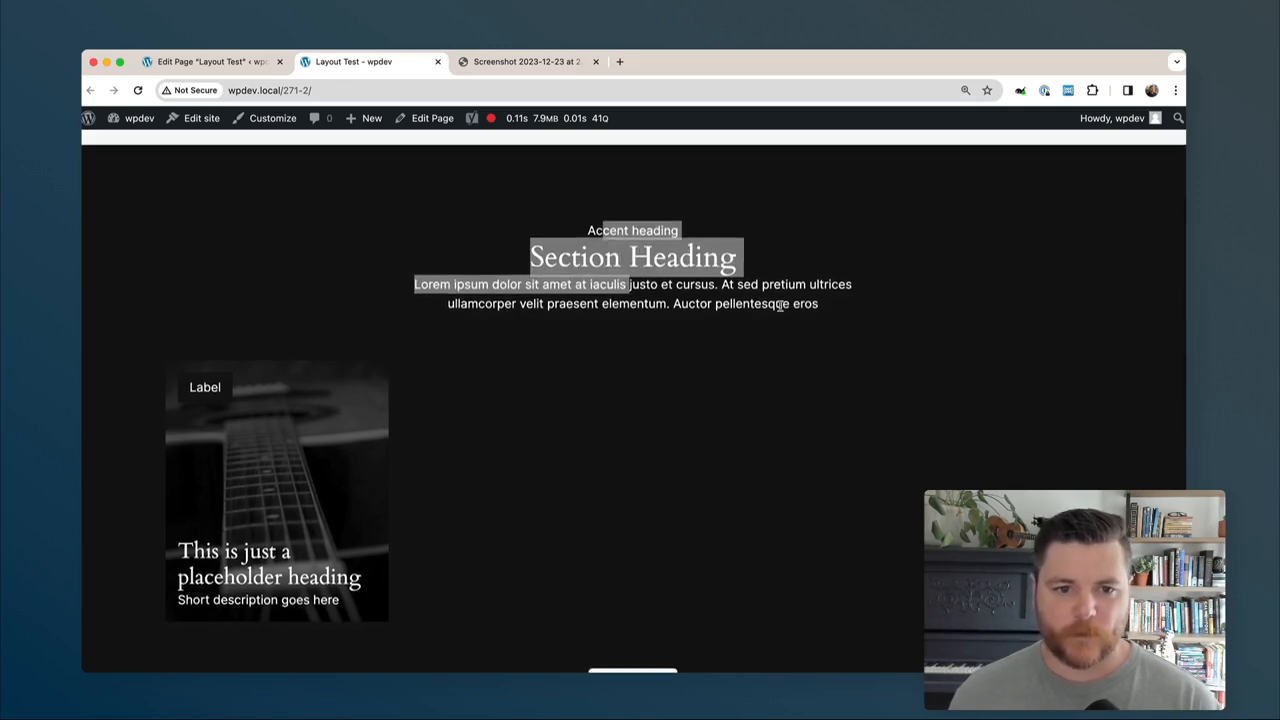
left_click_drag(215, 418, 229, 466)
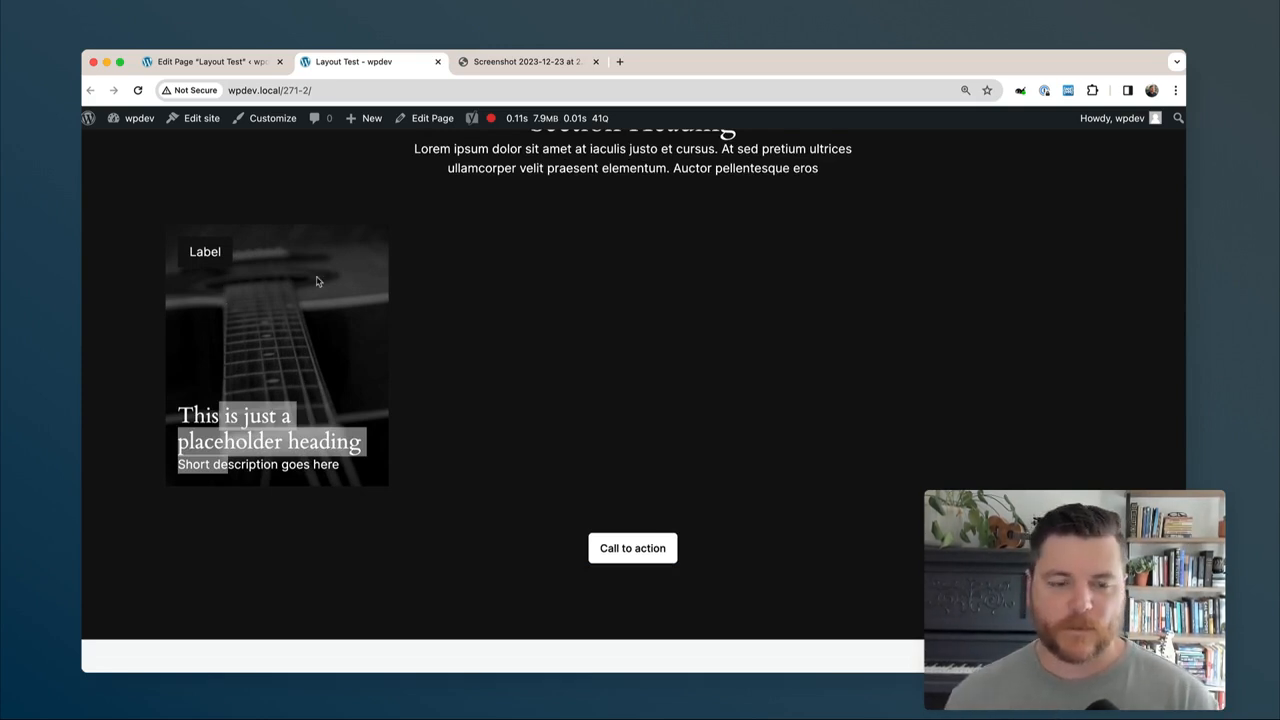
scroll(316, 281, "down", 2)
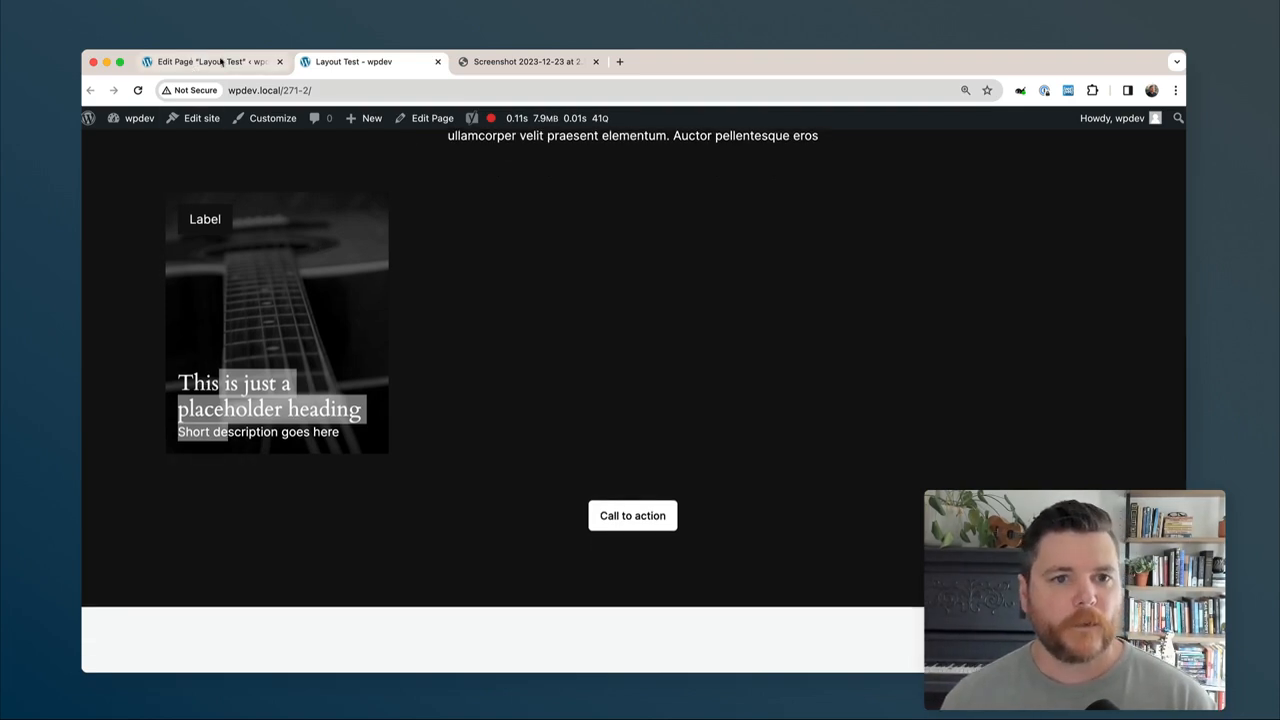
Return to the page editor and review the style and dimension settings of the Label's Group and the Cover.
left_click(214, 61)
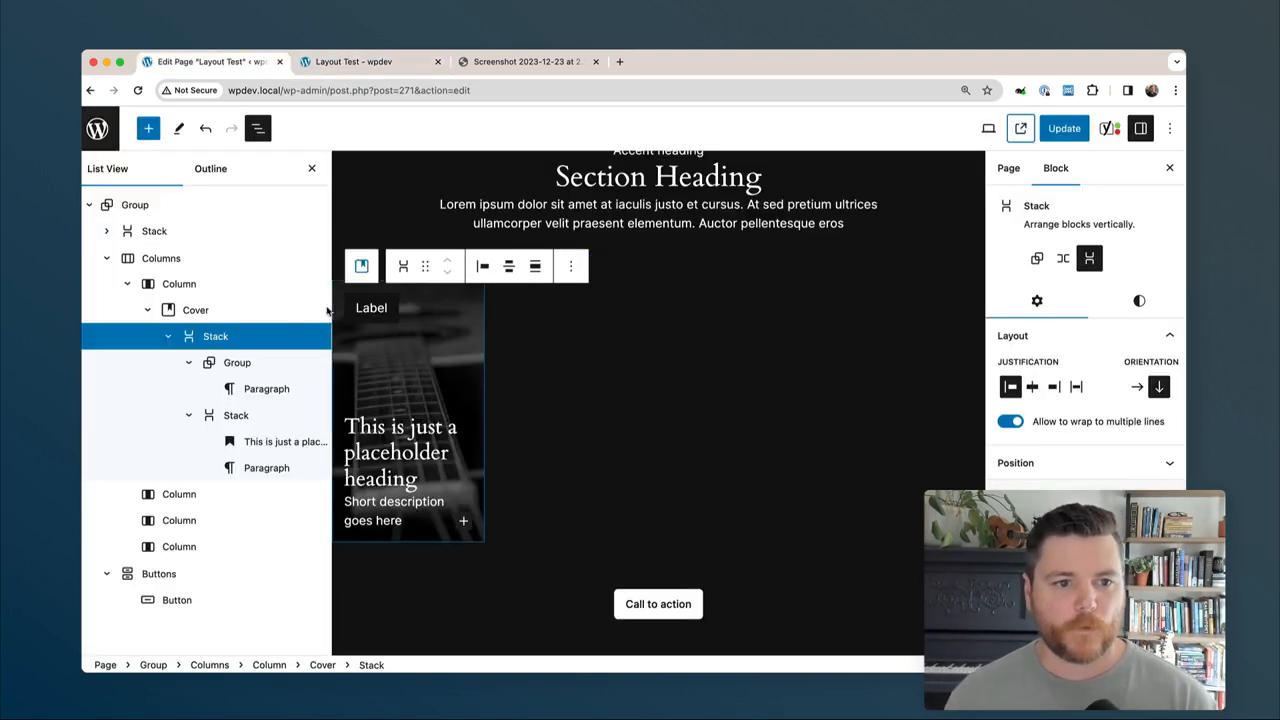
left_click(226, 366)
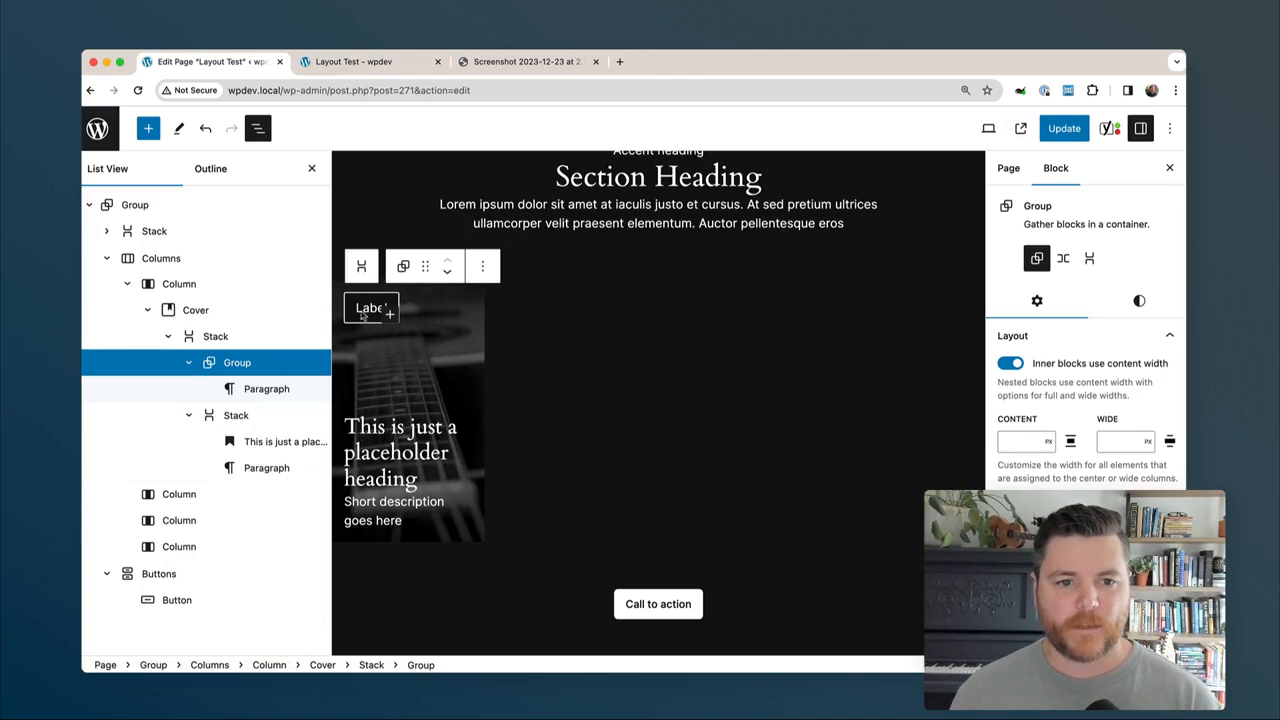
left_click(1139, 300)
scroll(1137, 350, "down", 5)
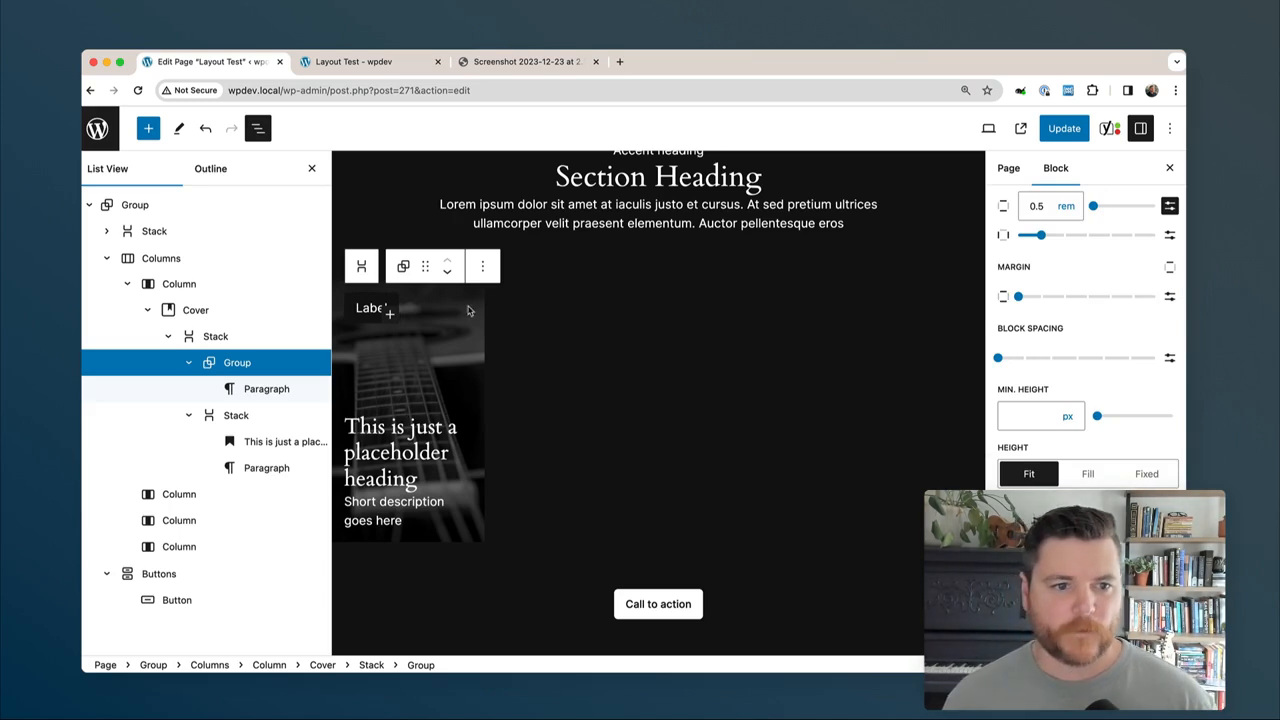
left_click(195, 310)
scroll(1040, 410, "down", 5)
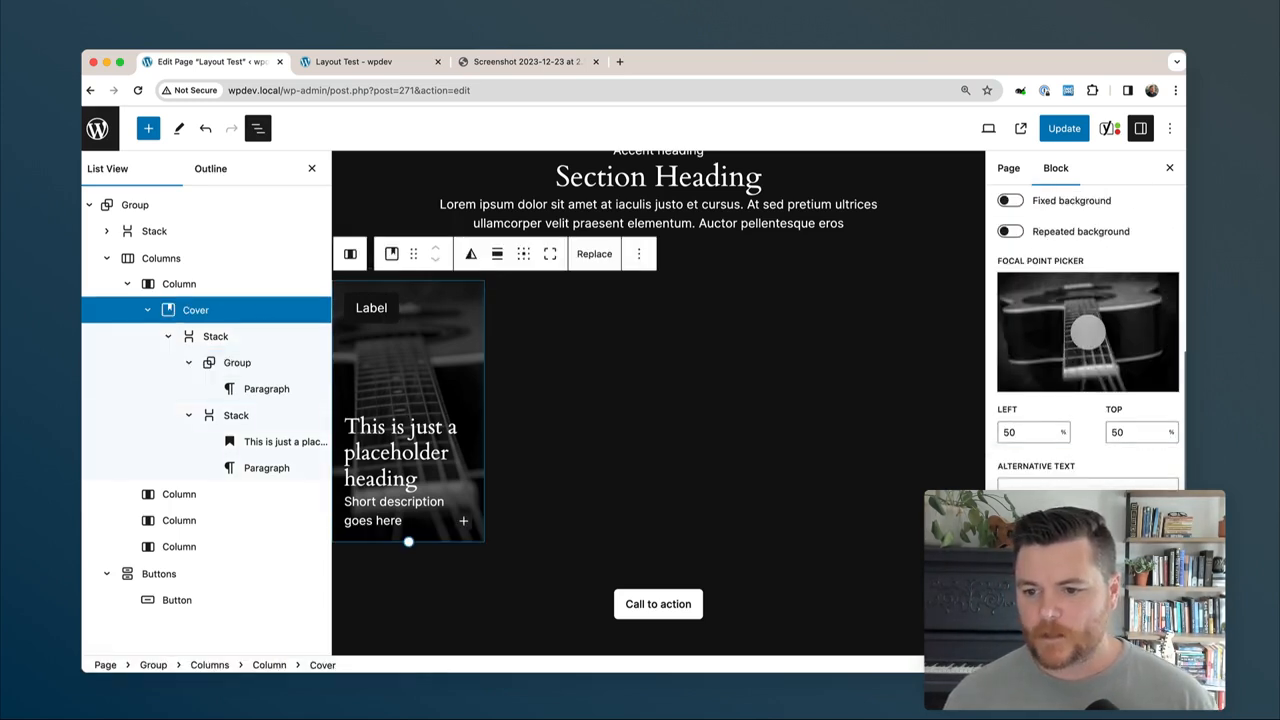
left_click(1010, 167)
left_click(1057, 168)
scroll(1085, 370, "down", 10)
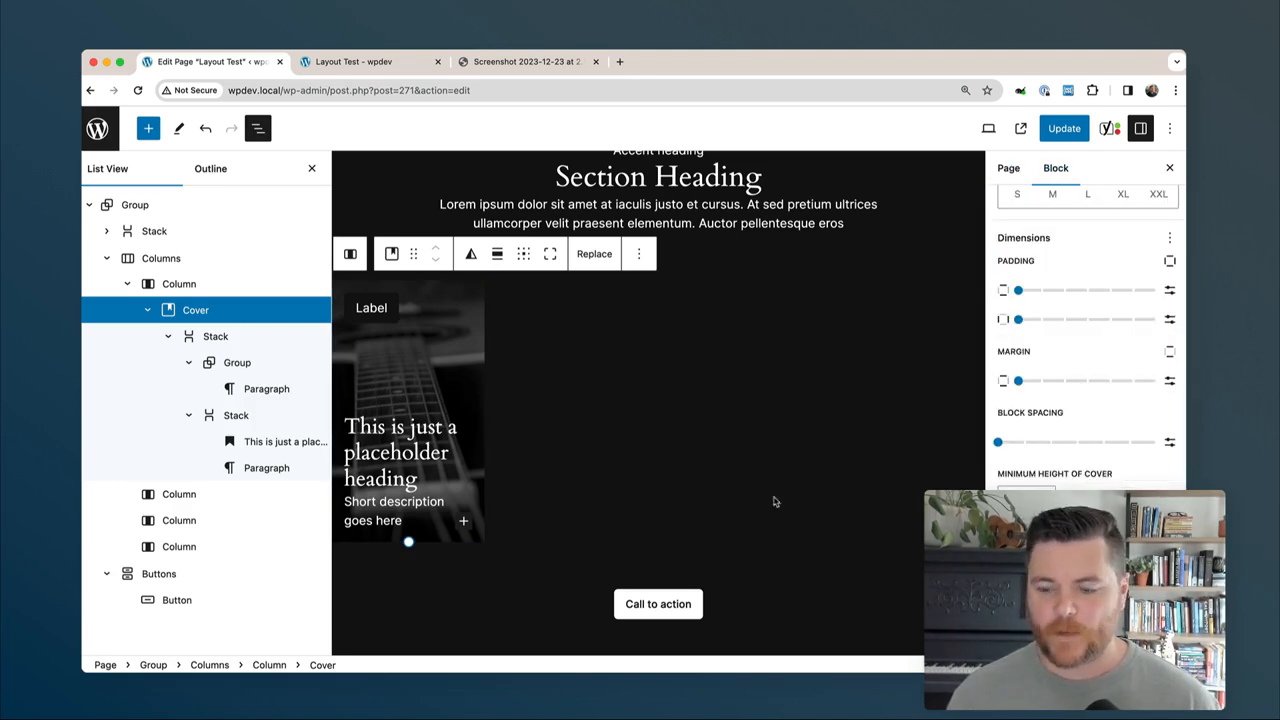
Update the page and hide the block list and settings sidebars to show the layout at full width.
left_click(1064, 128)
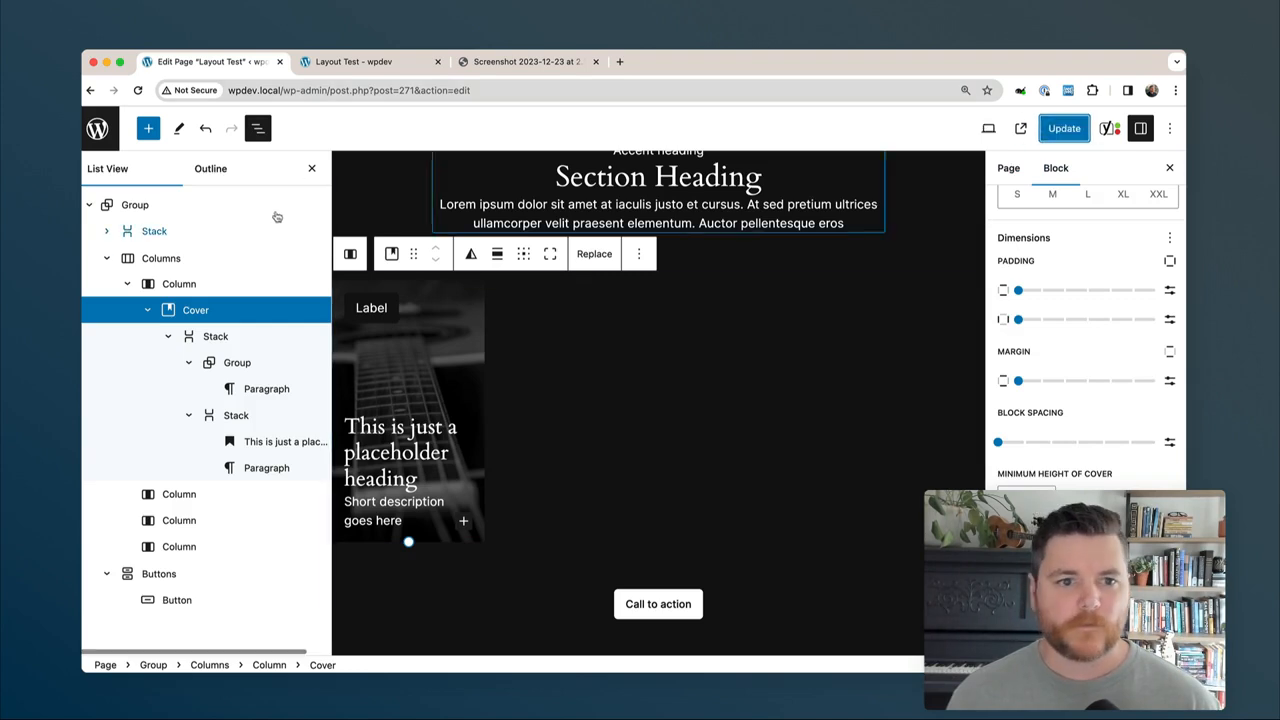
key("ctrl+alt+o")
left_click(1169, 168)
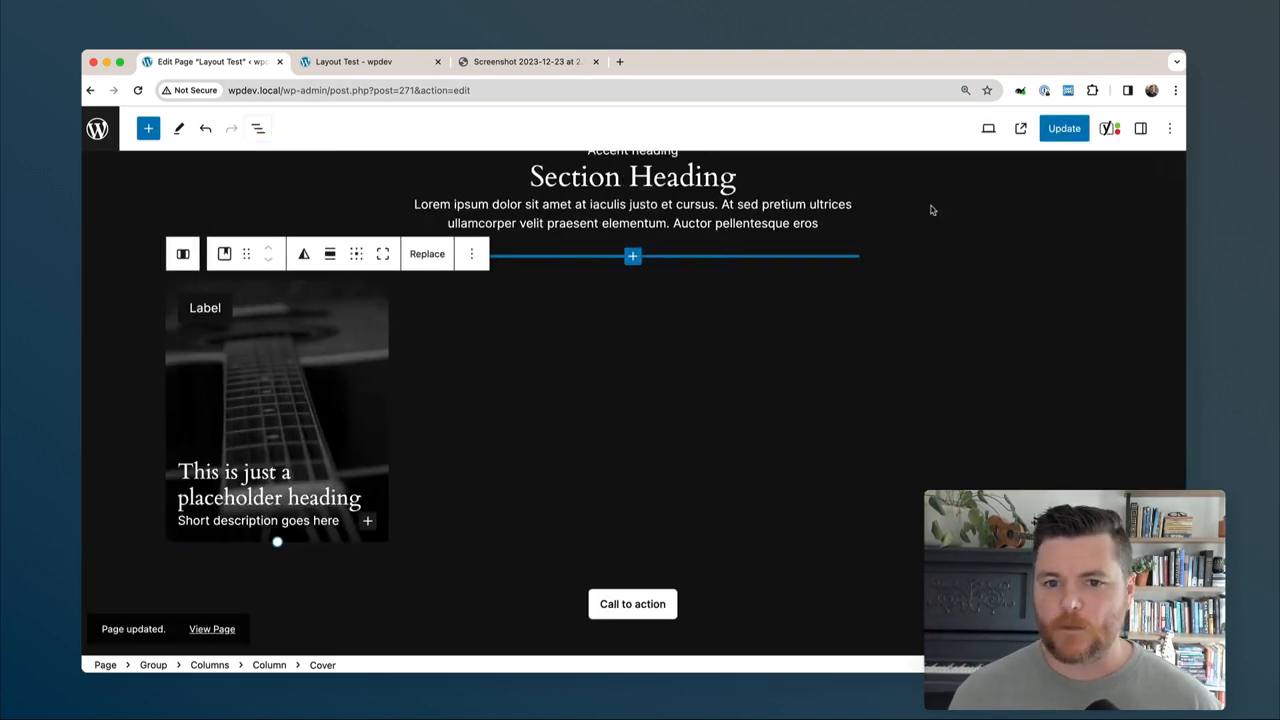
left_click(957, 183)
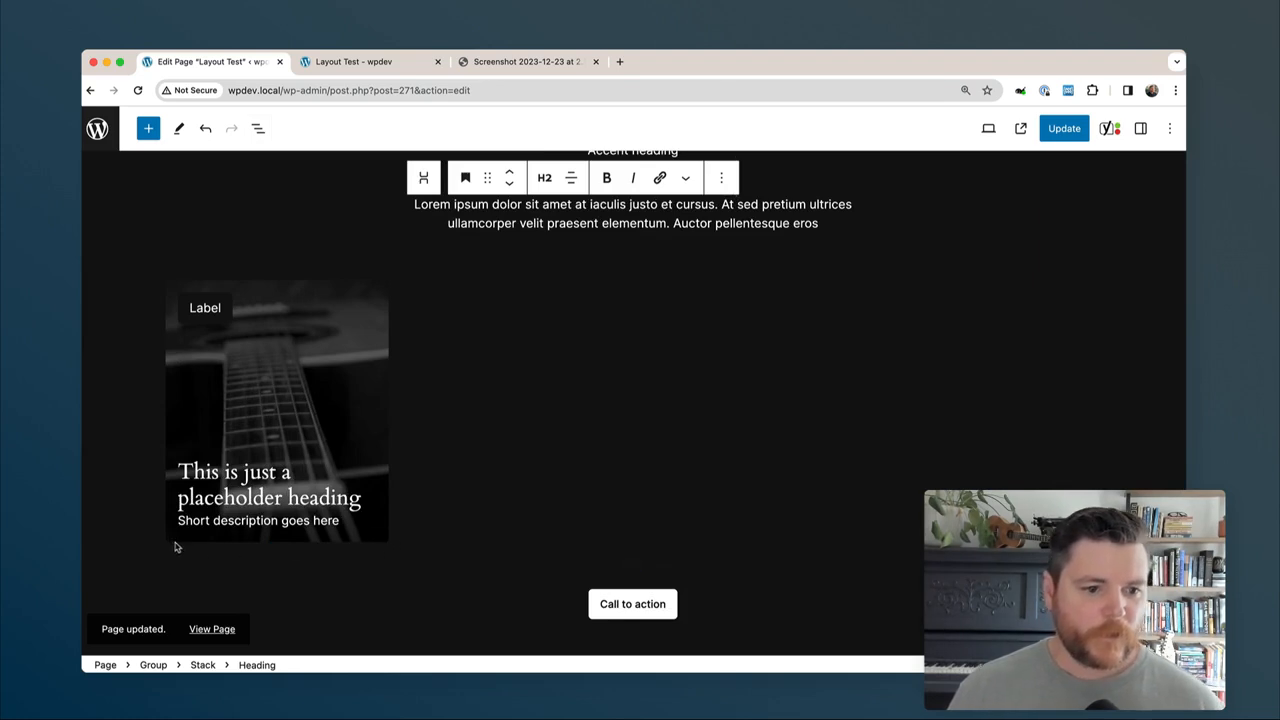
left_click(357, 292)
left_click(243, 296)
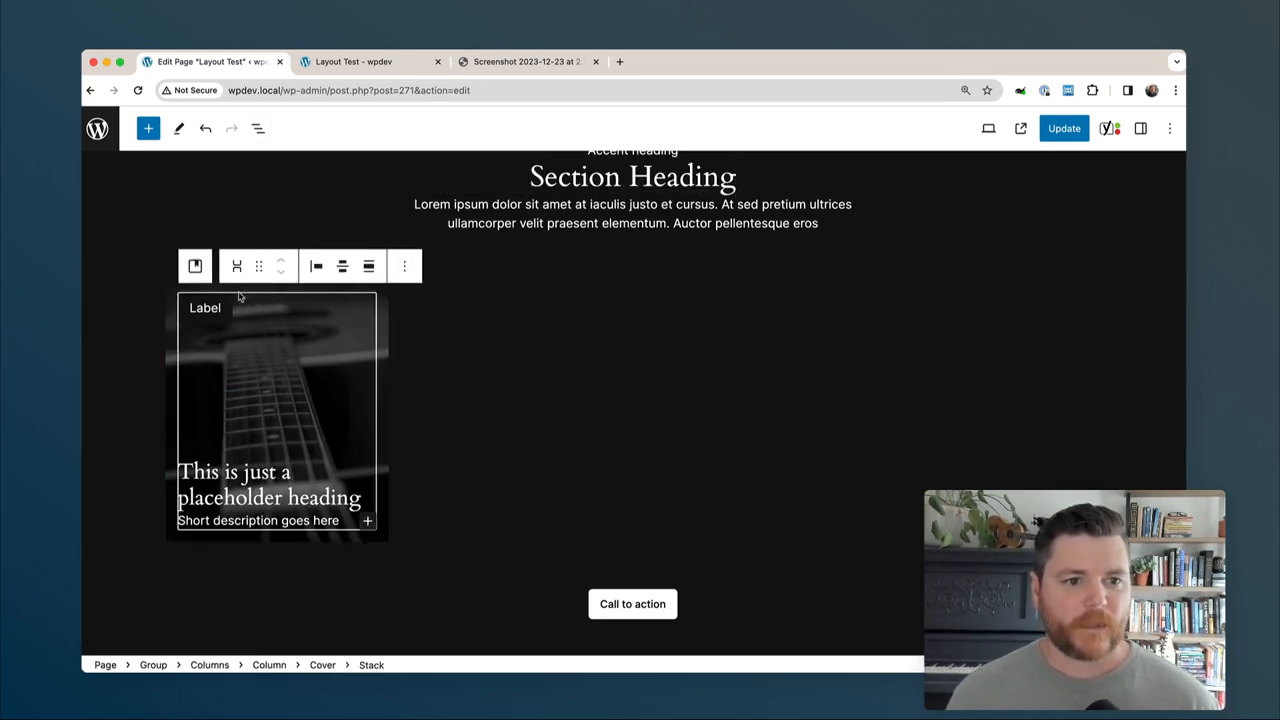
left_click(174, 315)
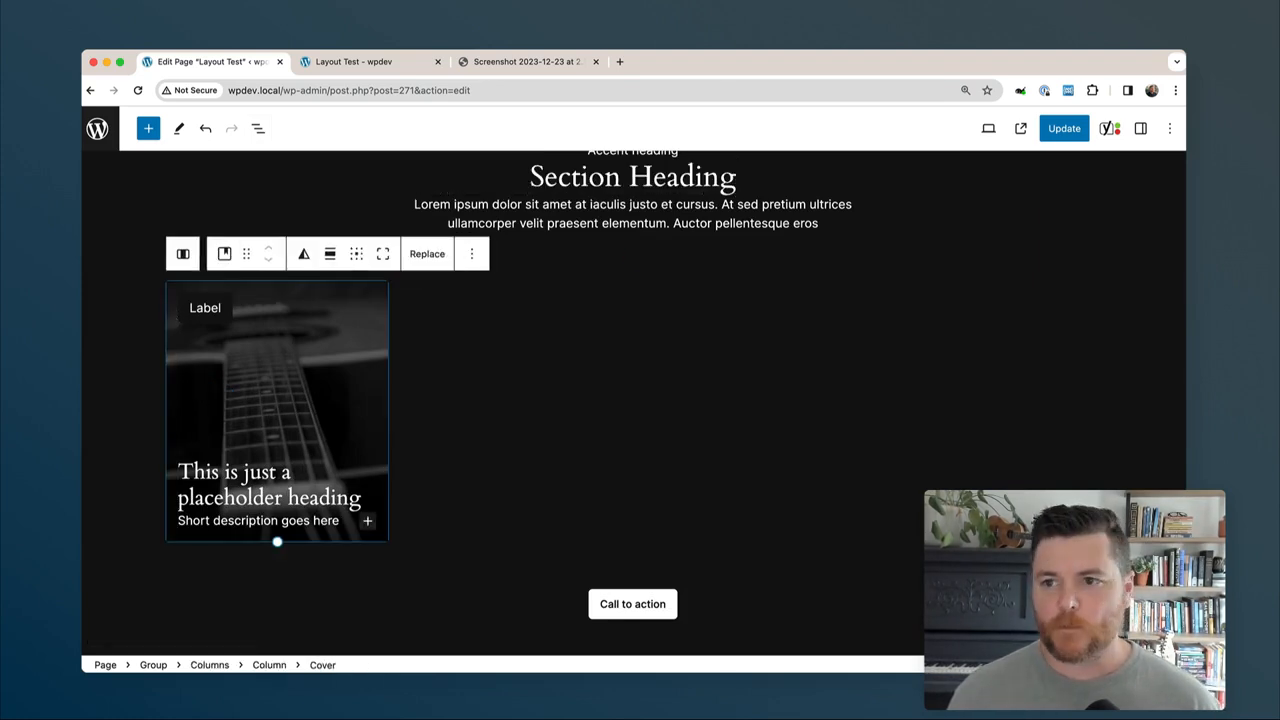
Reopen the settings sidebar and set the block spacing to 1 for the Stack holding the first card's heading and short description.
left_click(1140, 128)
left_click(115, 521)
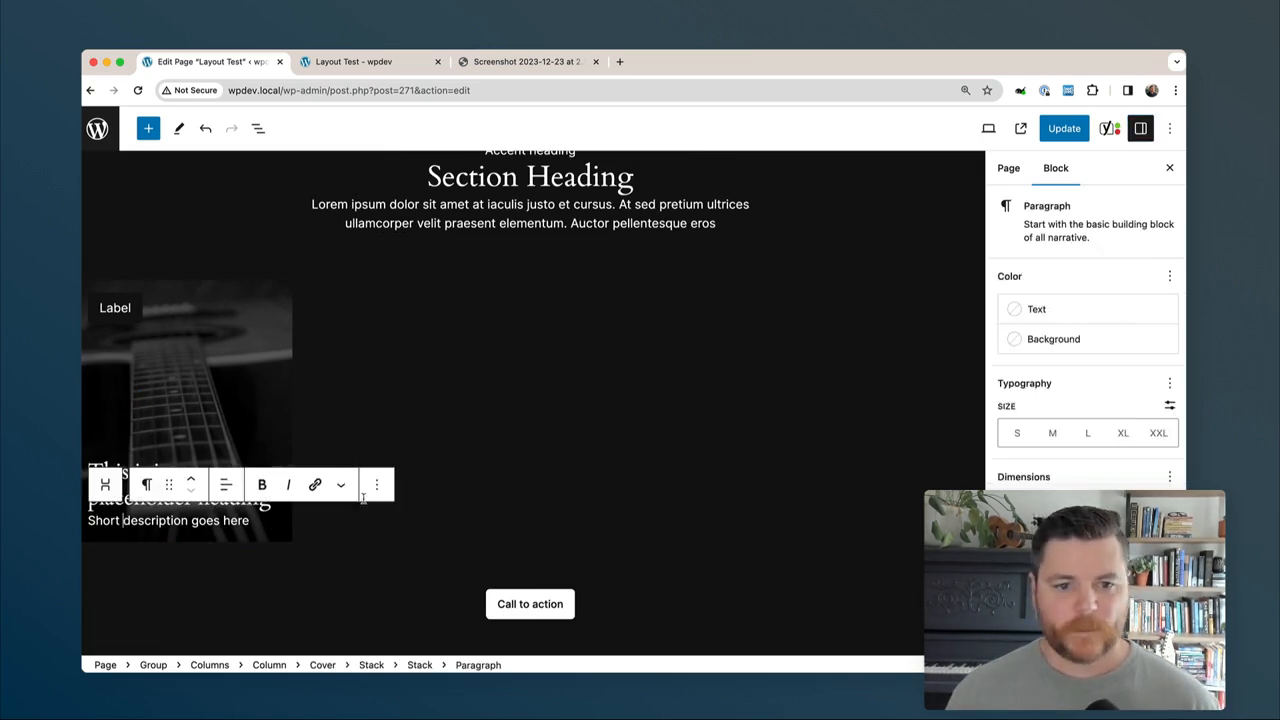
left_click(100, 486)
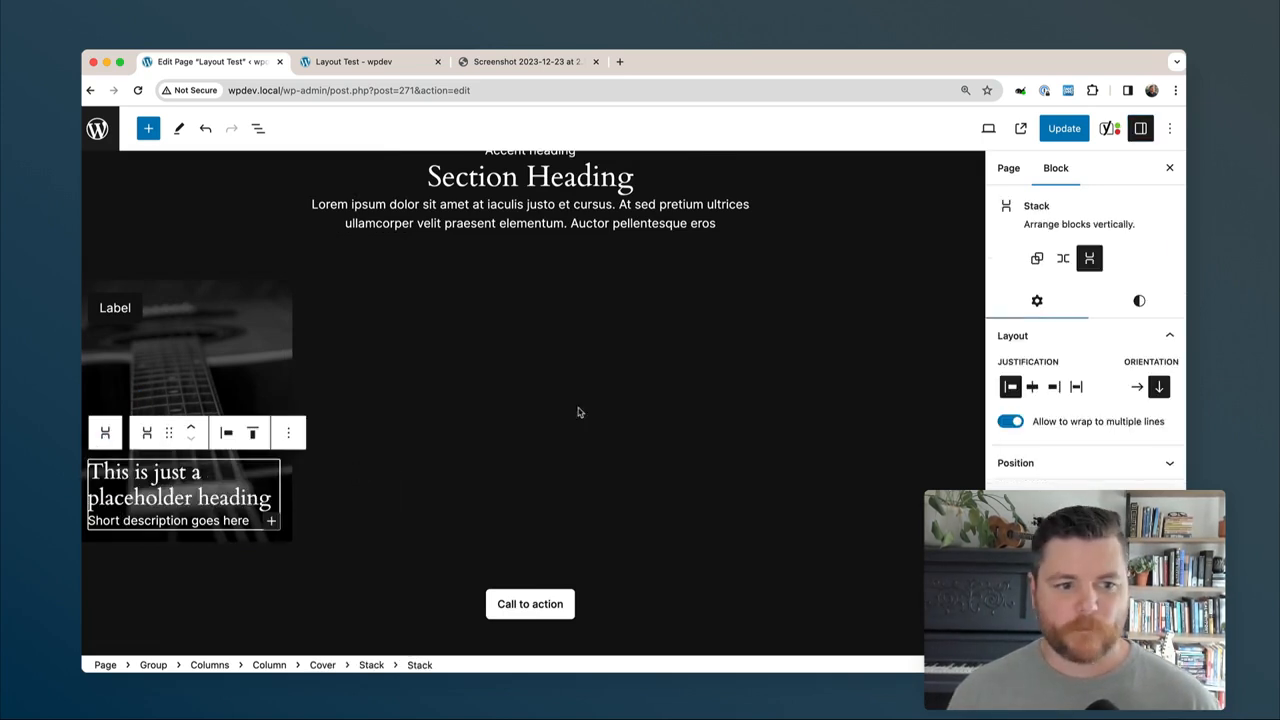
left_click(1140, 300)
scroll(1092, 480, "down", 2)
scroll(1092, 480, "down", 3)
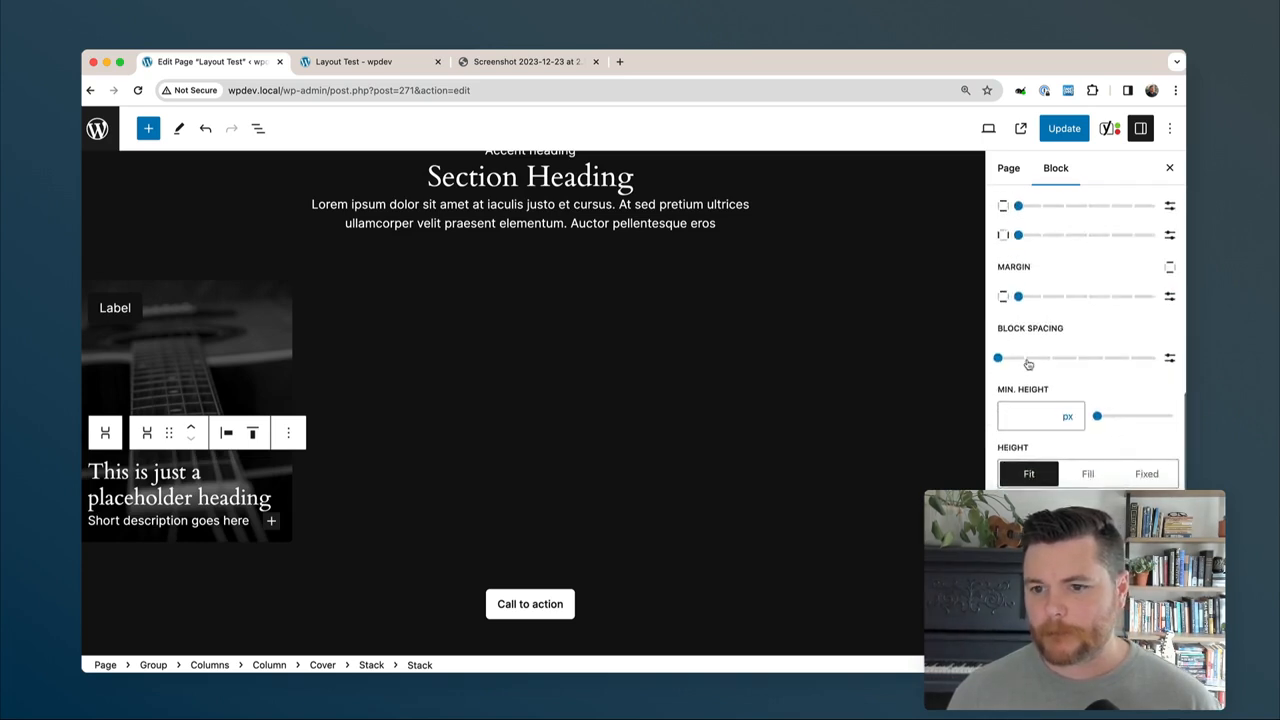
left_click(1023, 357)
Set the block spacing to 1 for the Stack containing the accent heading, section heading and intro paragraph.
left_click(439, 228)
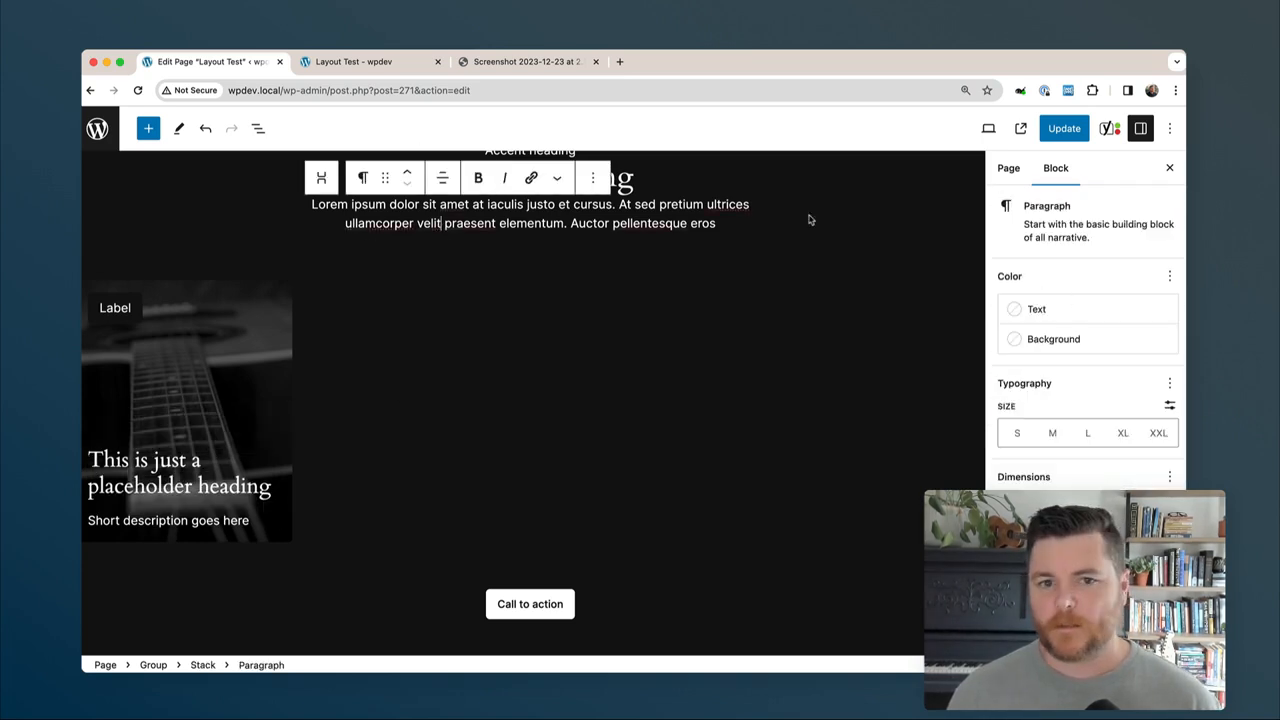
left_click(322, 177)
left_click(1138, 300)
scroll(1090, 400, "down", 5)
left_click(1022, 468)
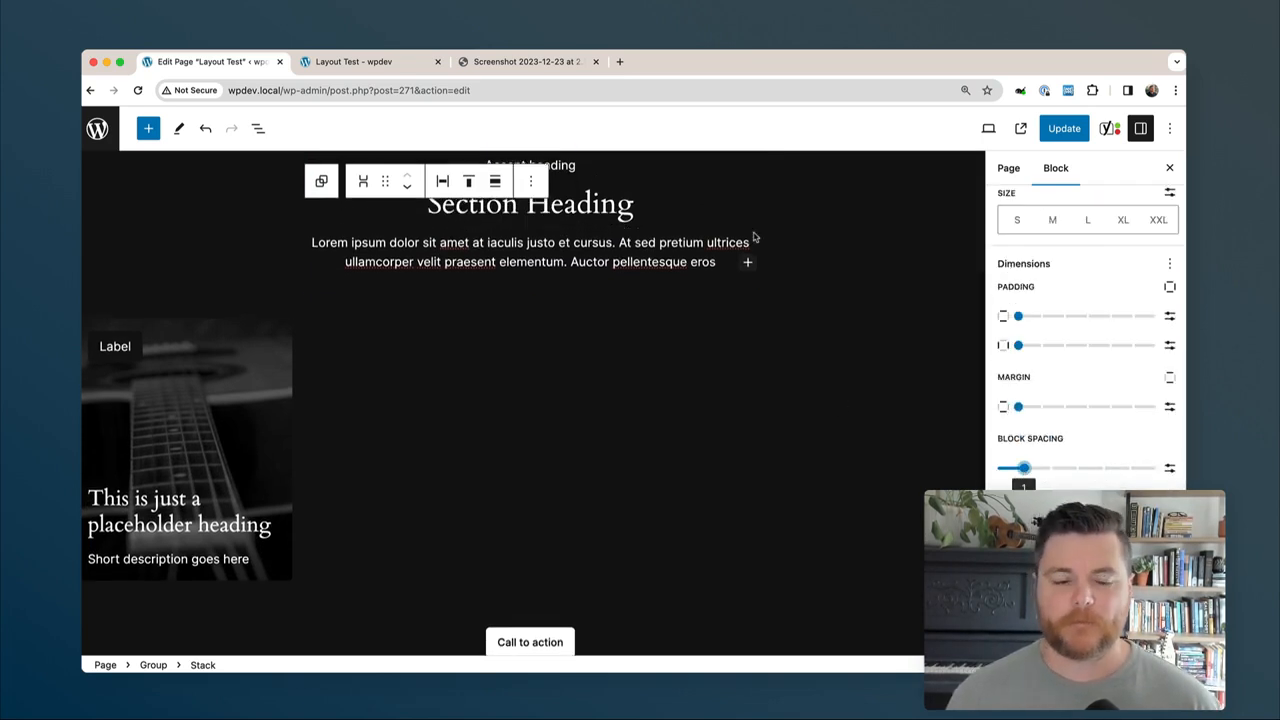
Select the first card's Cover and review its color, overlay, filter, typography and dimension settings.
scroll(753, 237, "down", 2)
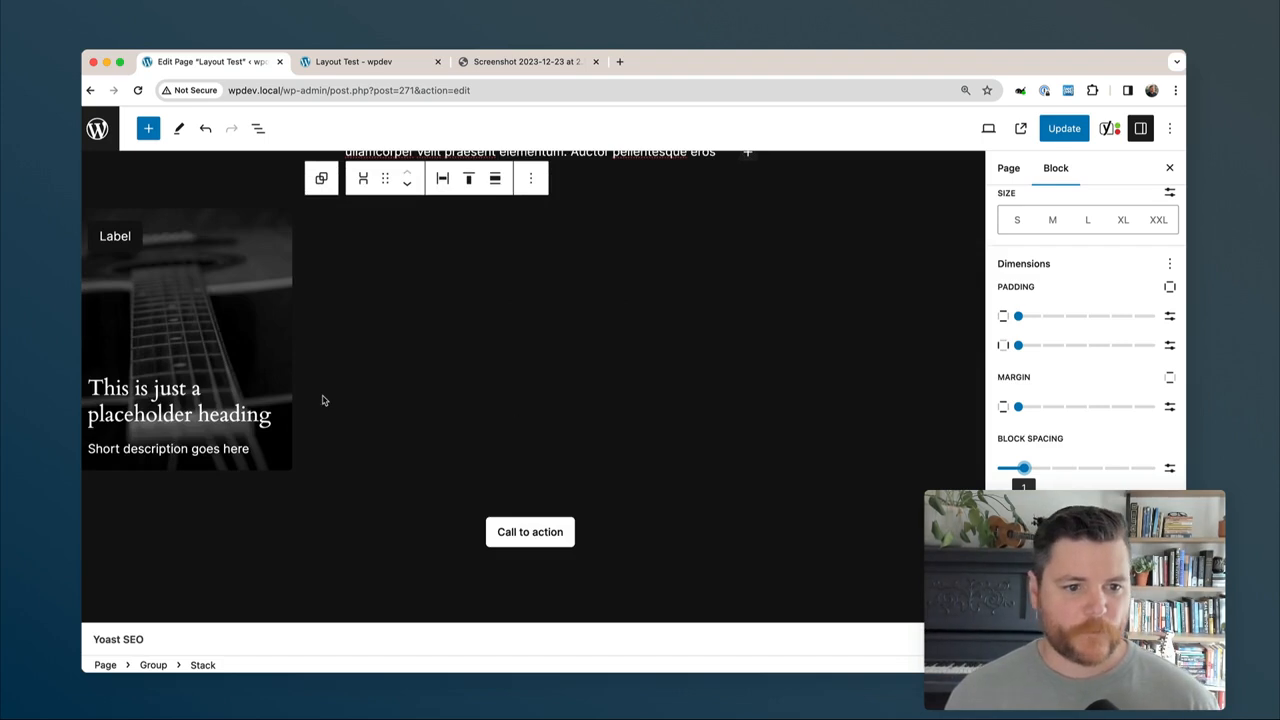
left_click(273, 254)
left_click(283, 217)
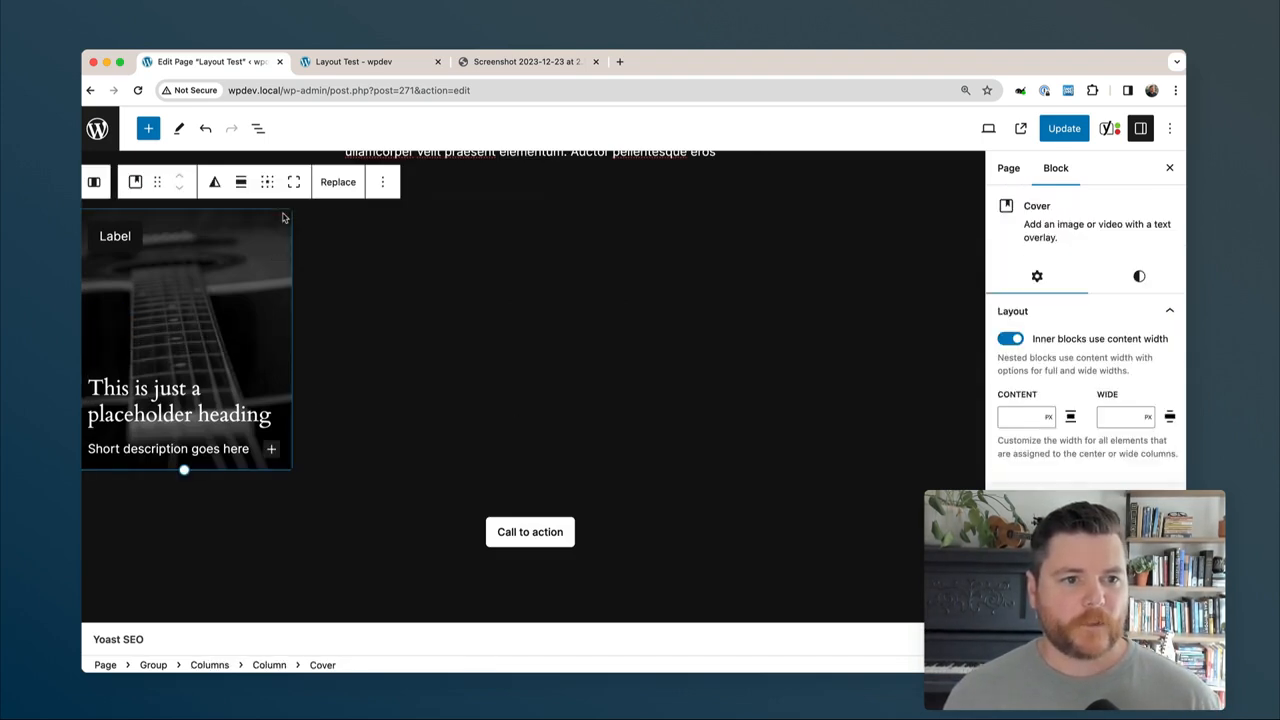
left_click(1138, 275)
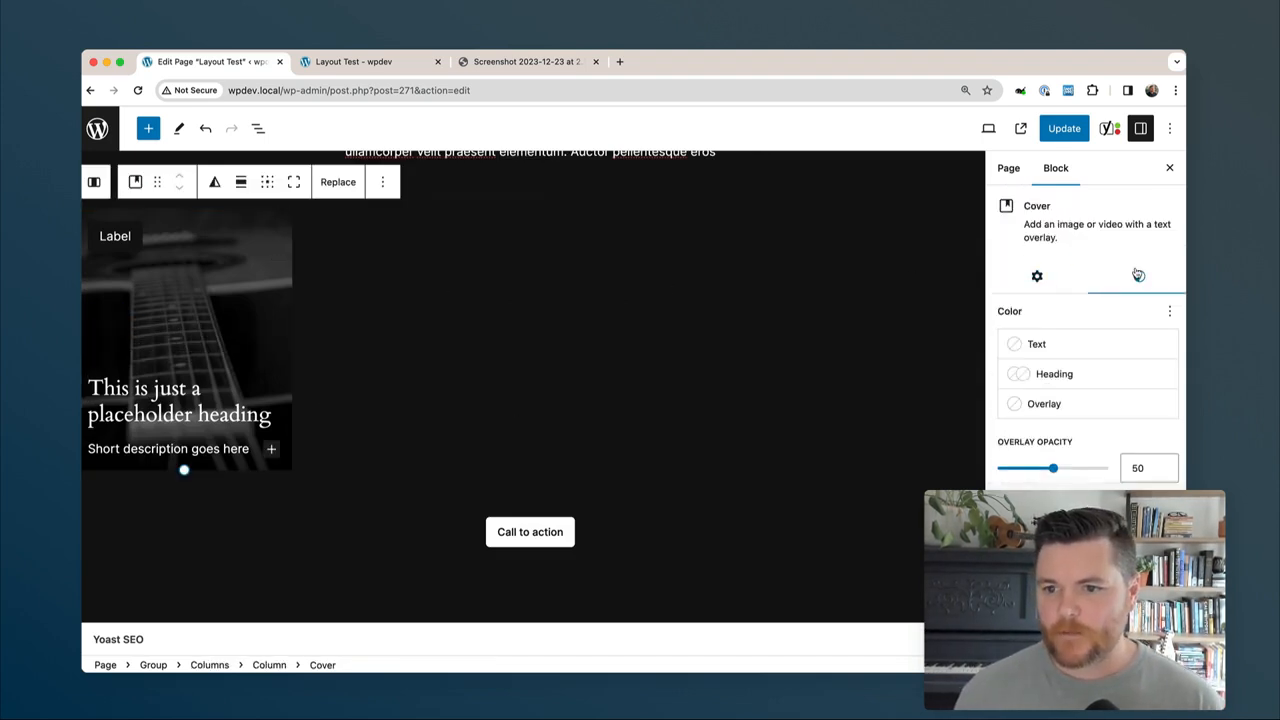
scroll(1077, 345, "down", 5)
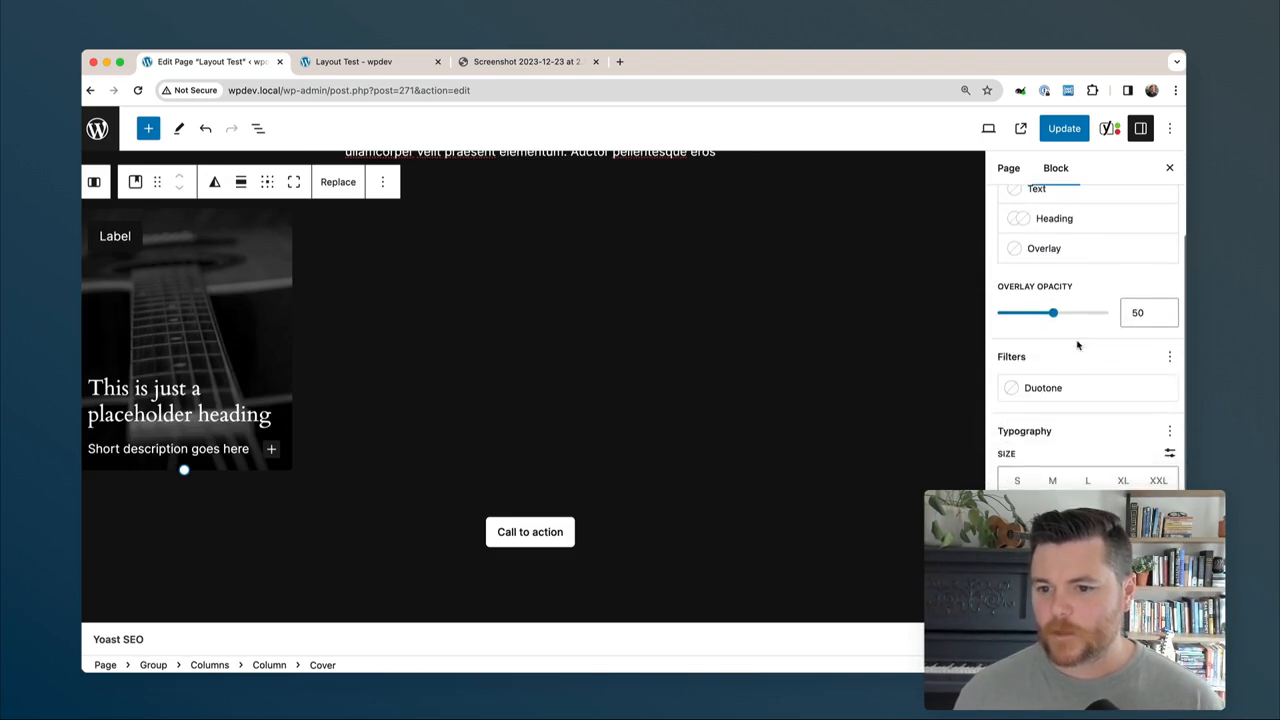
scroll(1077, 345, "down", 3)
scroll(1077, 342, "up", 3)
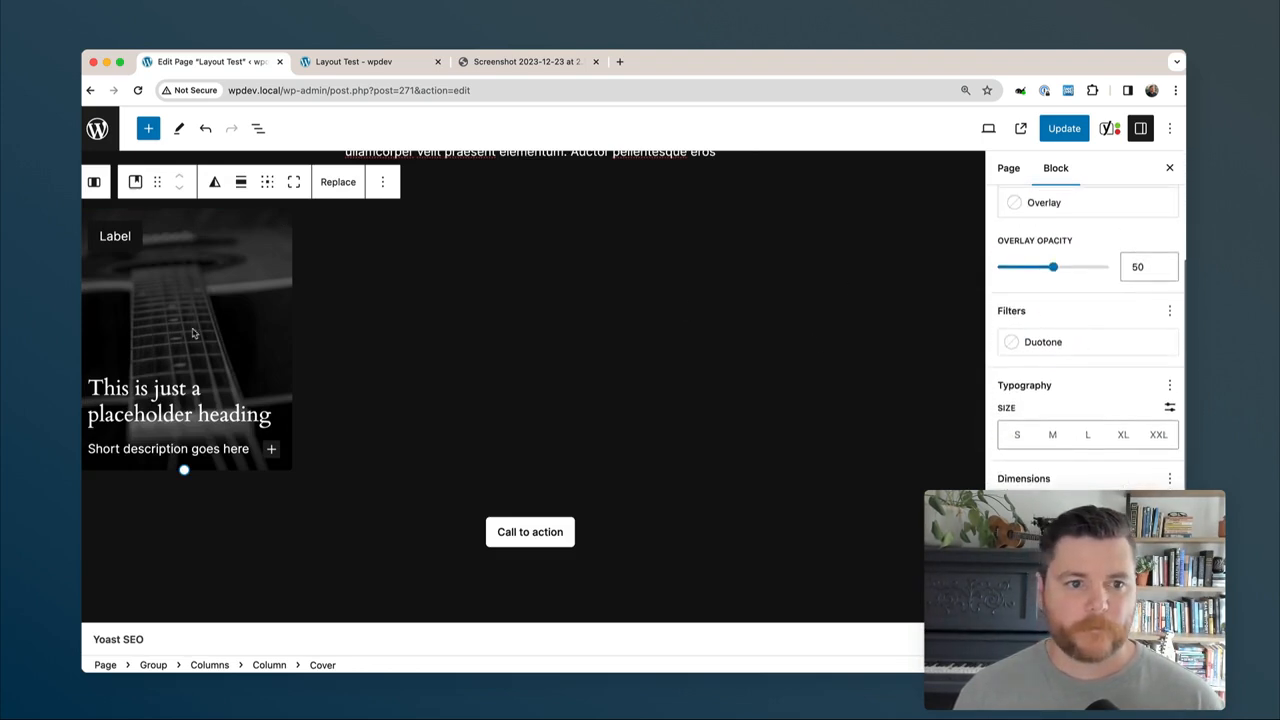
Link the entire placeholder heading text in the first card to "#".
left_click(236, 405)
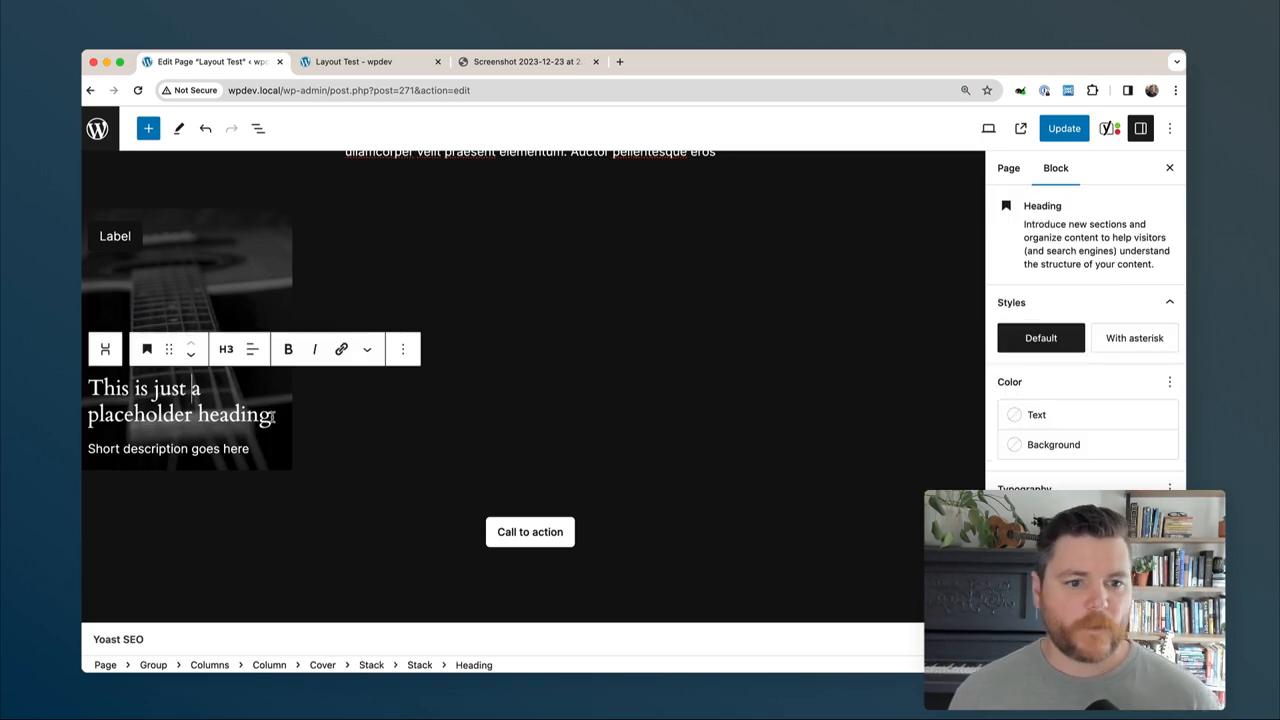
key("super+a")
key("super+k")
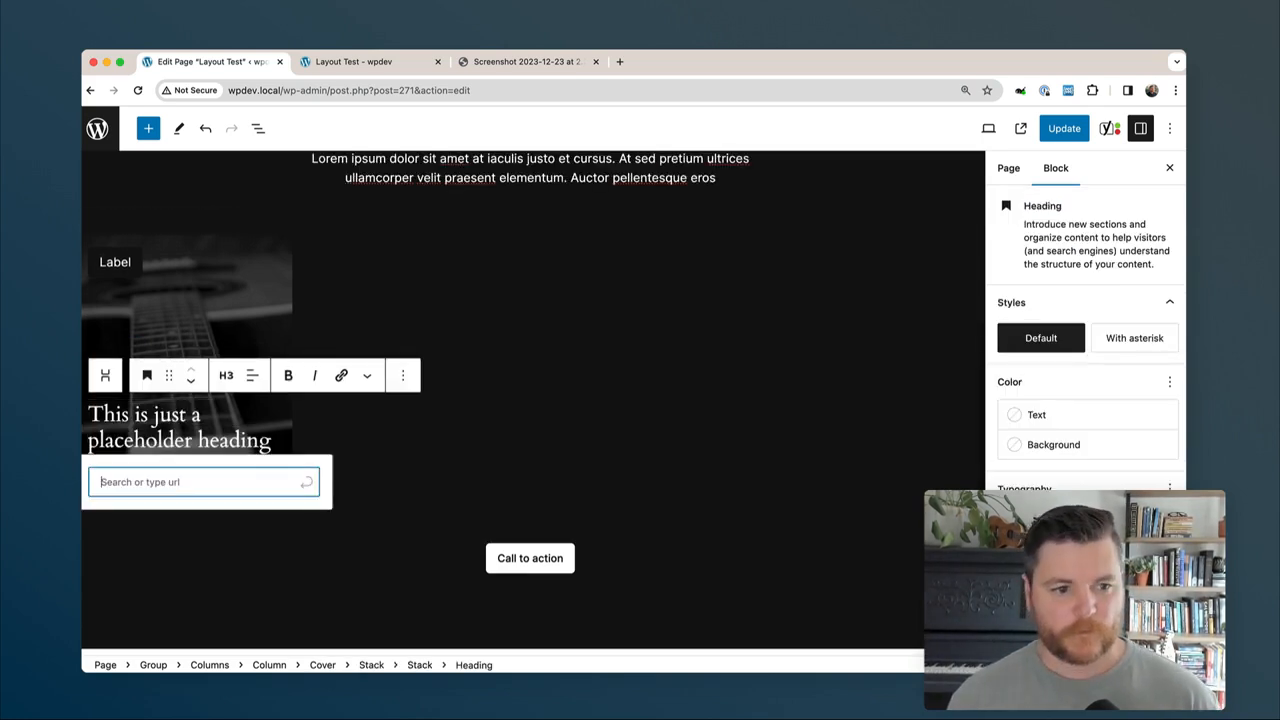
type("#")
key("Return")
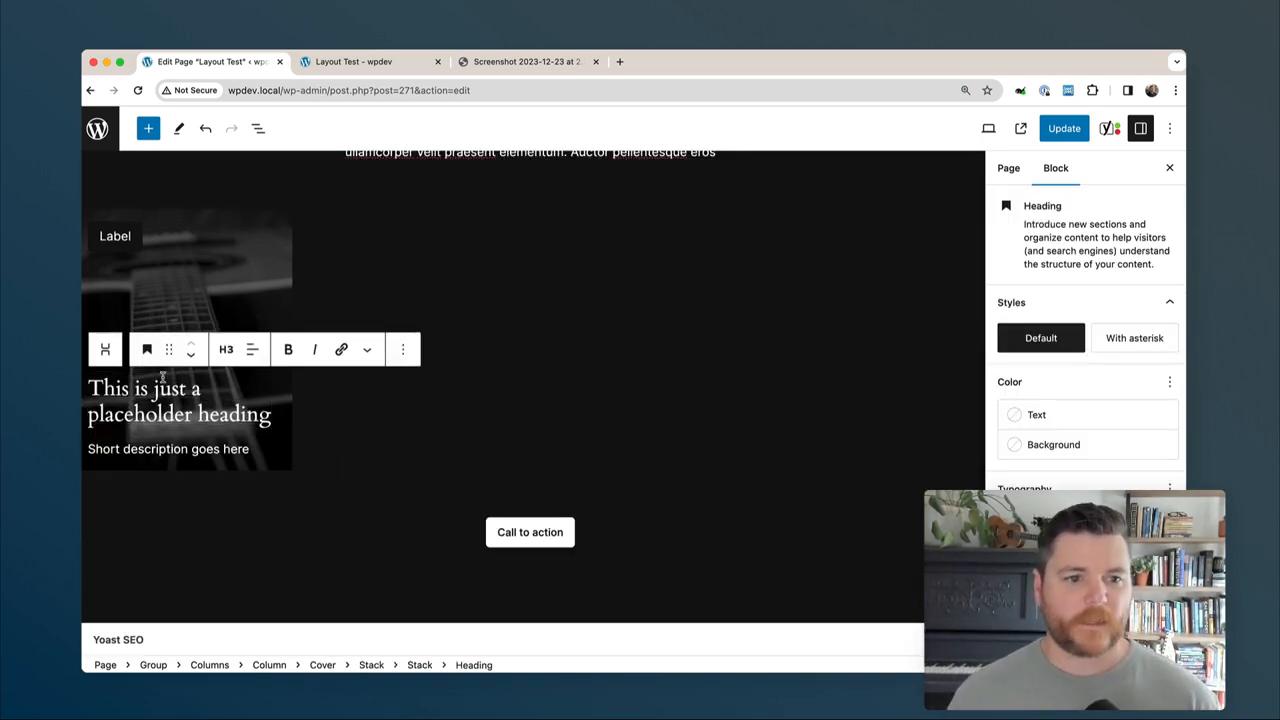
left_click(443, 251)
scroll(480, 255, "up", 3)
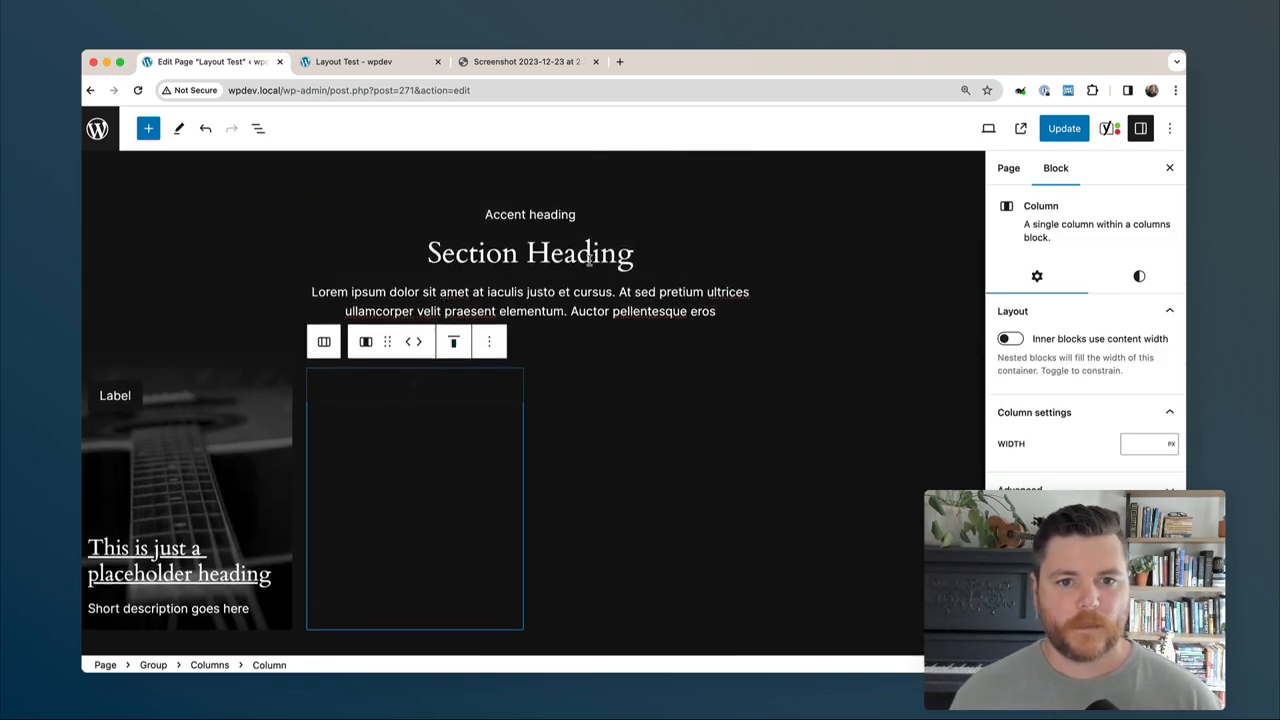
Compare the edited section with the reference screenshot and return to the page editor's card columns.
left_click(520, 63)
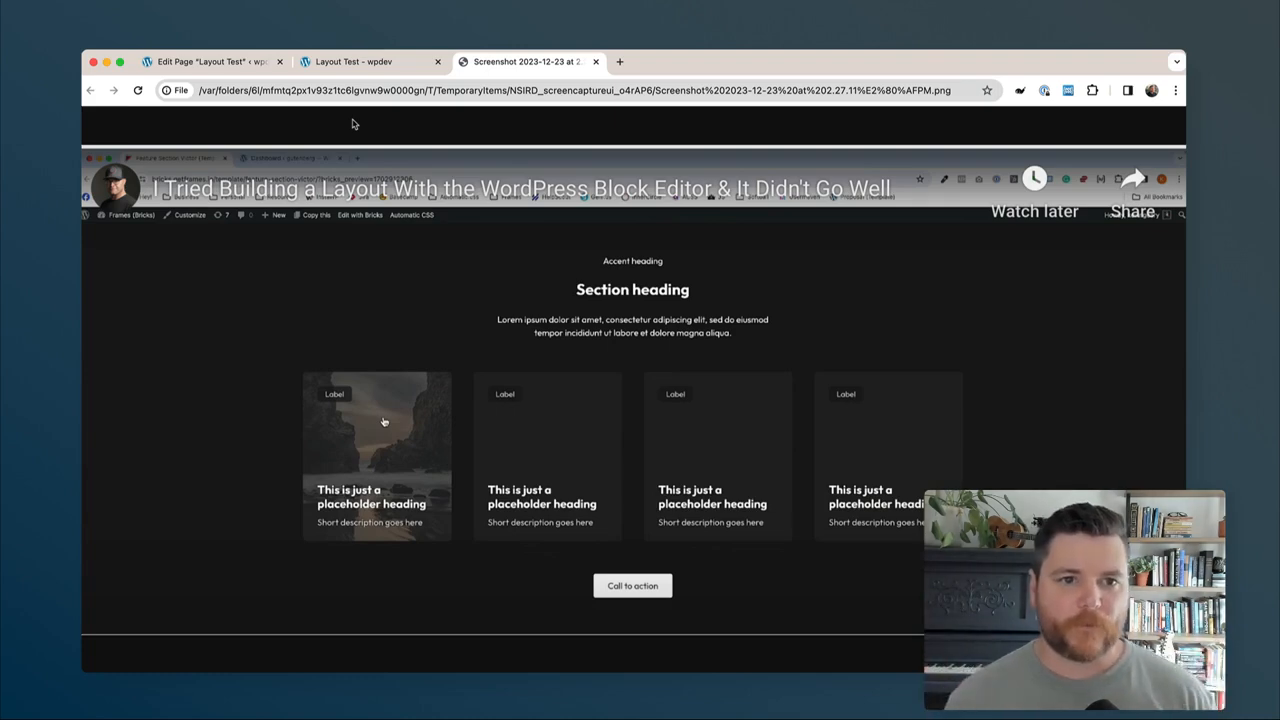
left_click(203, 62)
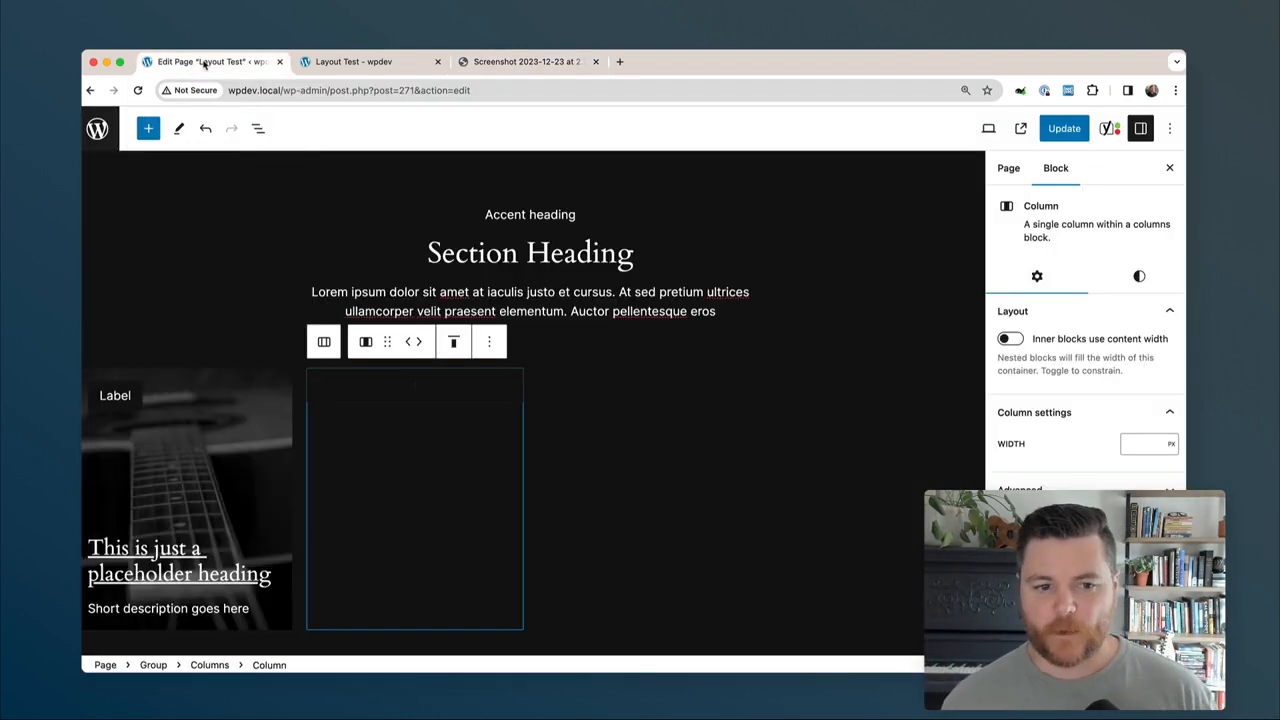
scroll(271, 319, "up", 1)
scroll(271, 319, "down", 4)
scroll(268, 290, "up", 1)
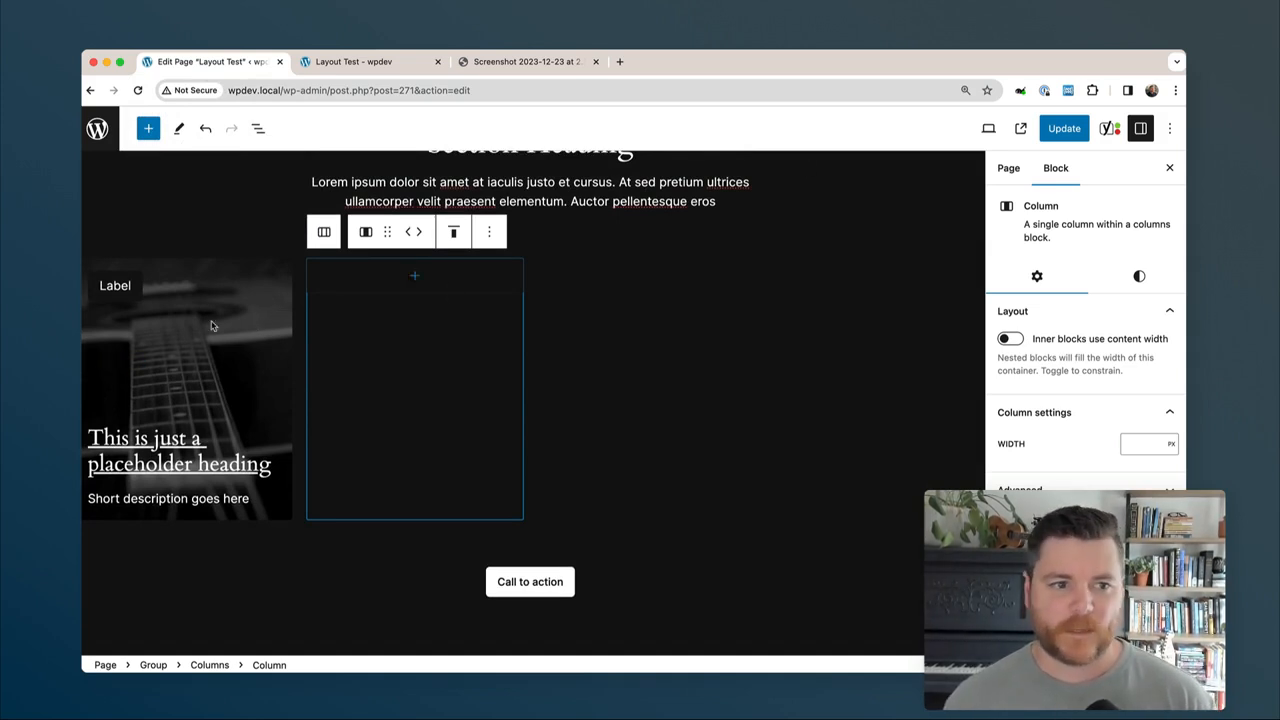
Copy the first card's Cover block and paste it into the empty second column.
left_click(205, 266)
key("super+c")
left_click(413, 275)
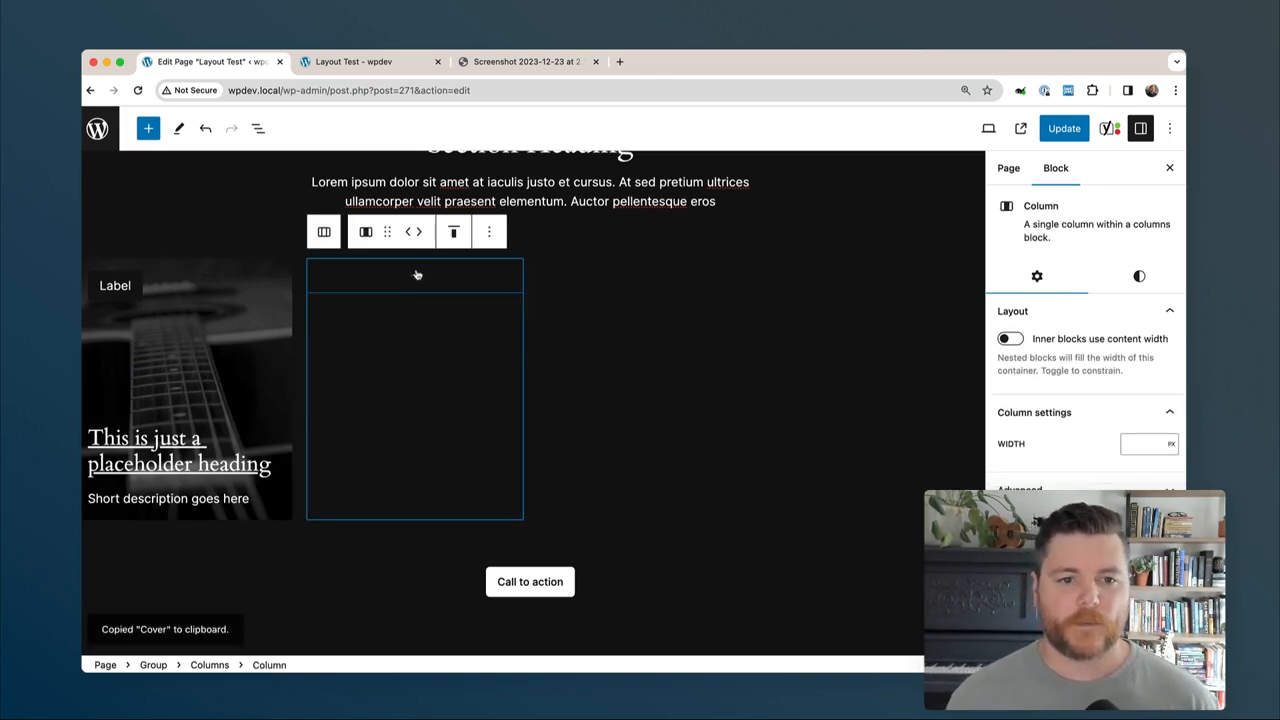
left_click(419, 275)
left_click(334, 390)
key("super+v")
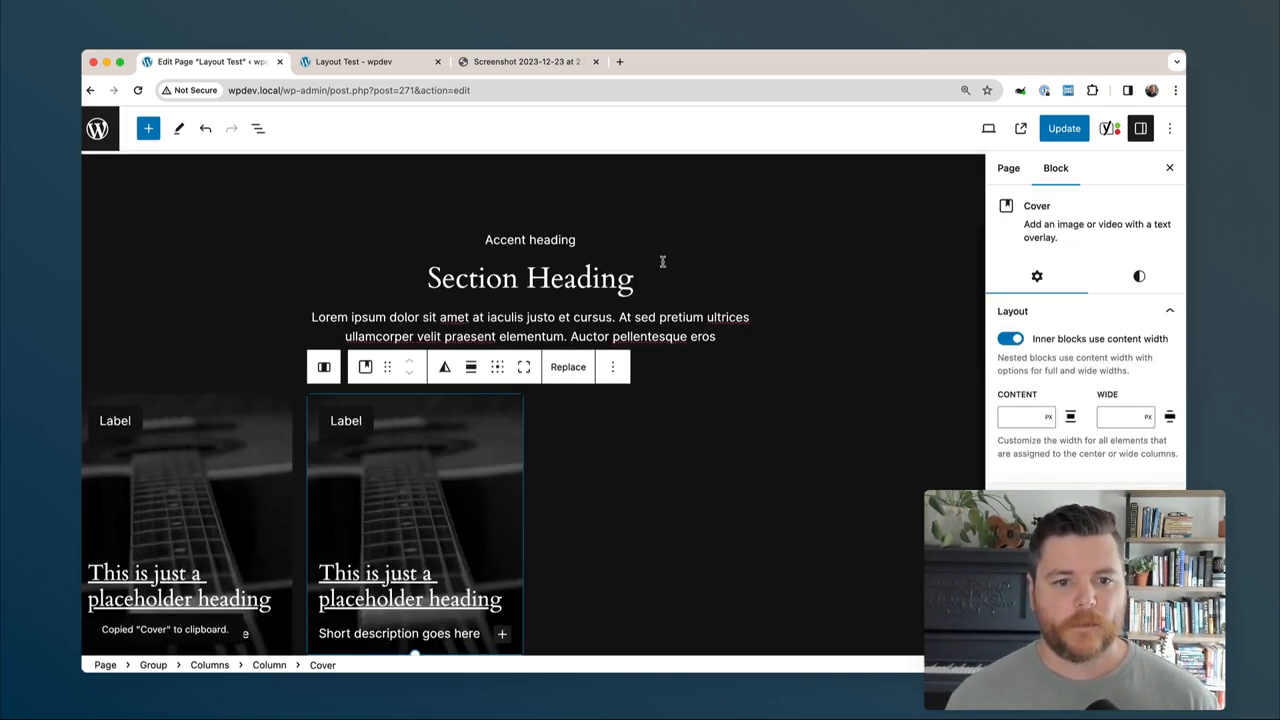
Paste the copied Cover block into the empty third and fourth columns.
left_click(601, 427)
left_click(648, 411)
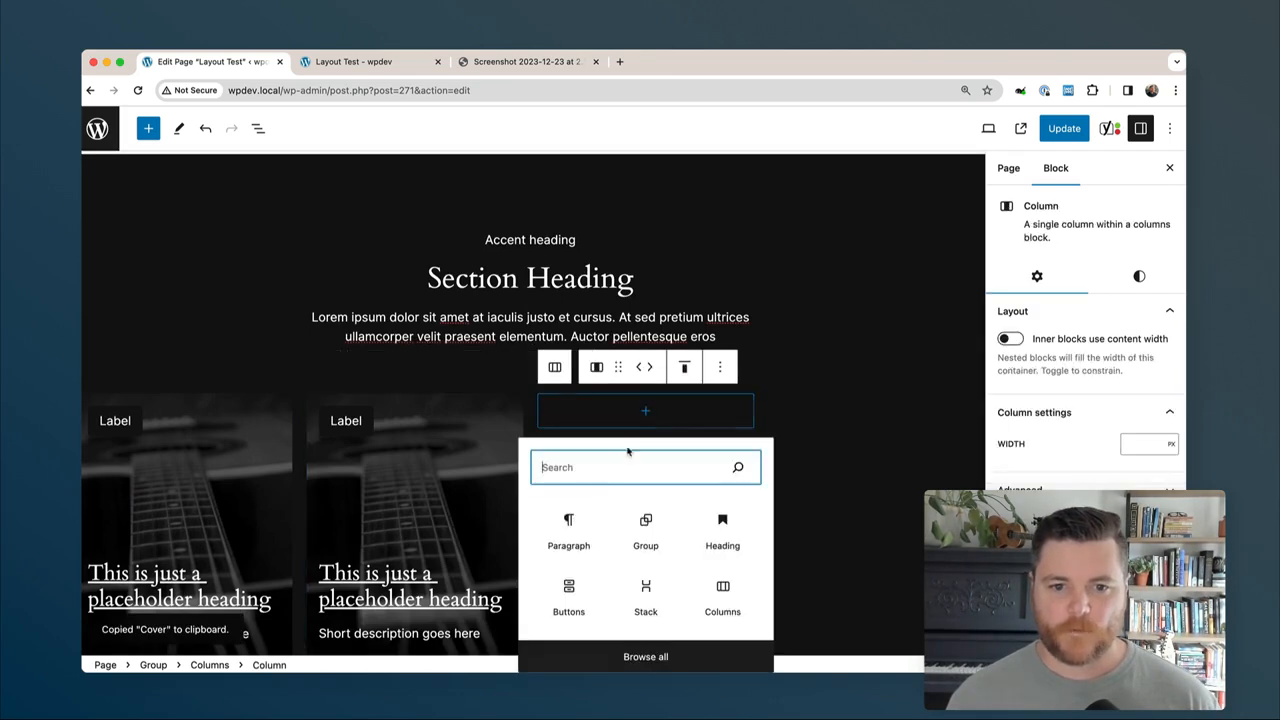
left_click(560, 525)
key("super+v")
left_click(870, 414)
left_click(876, 410)
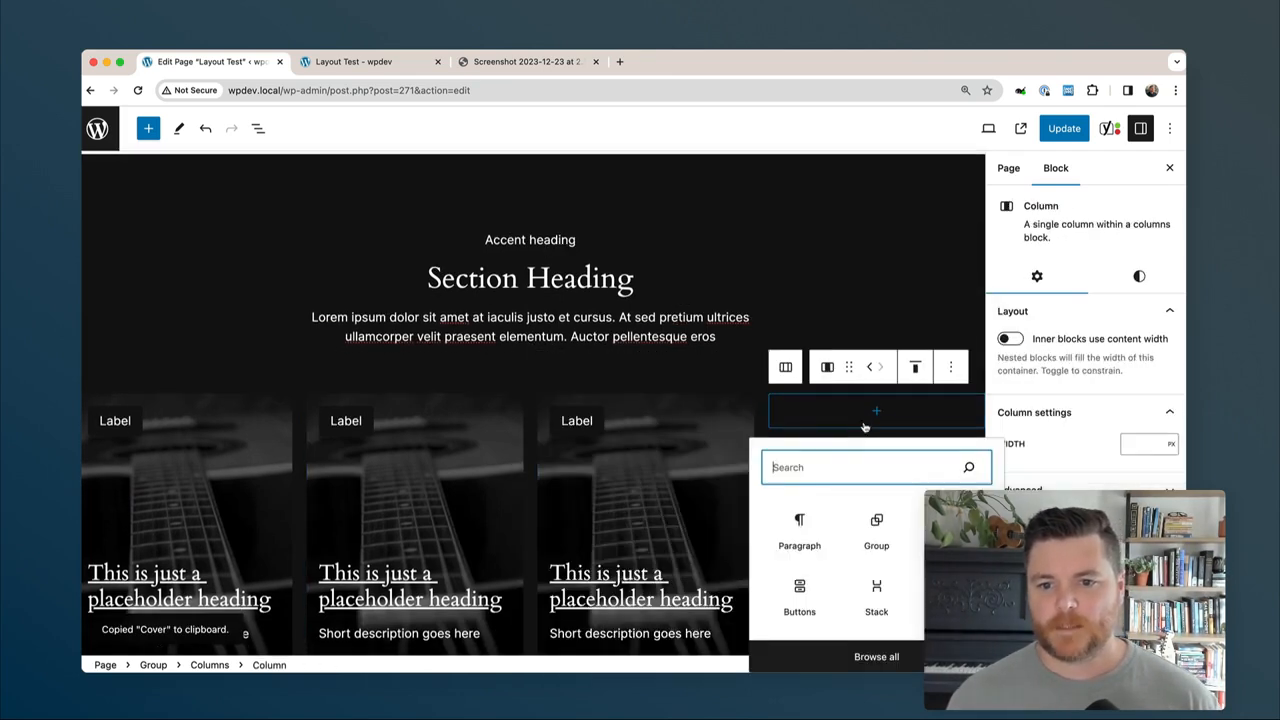
left_click(800, 525)
key("super+v")
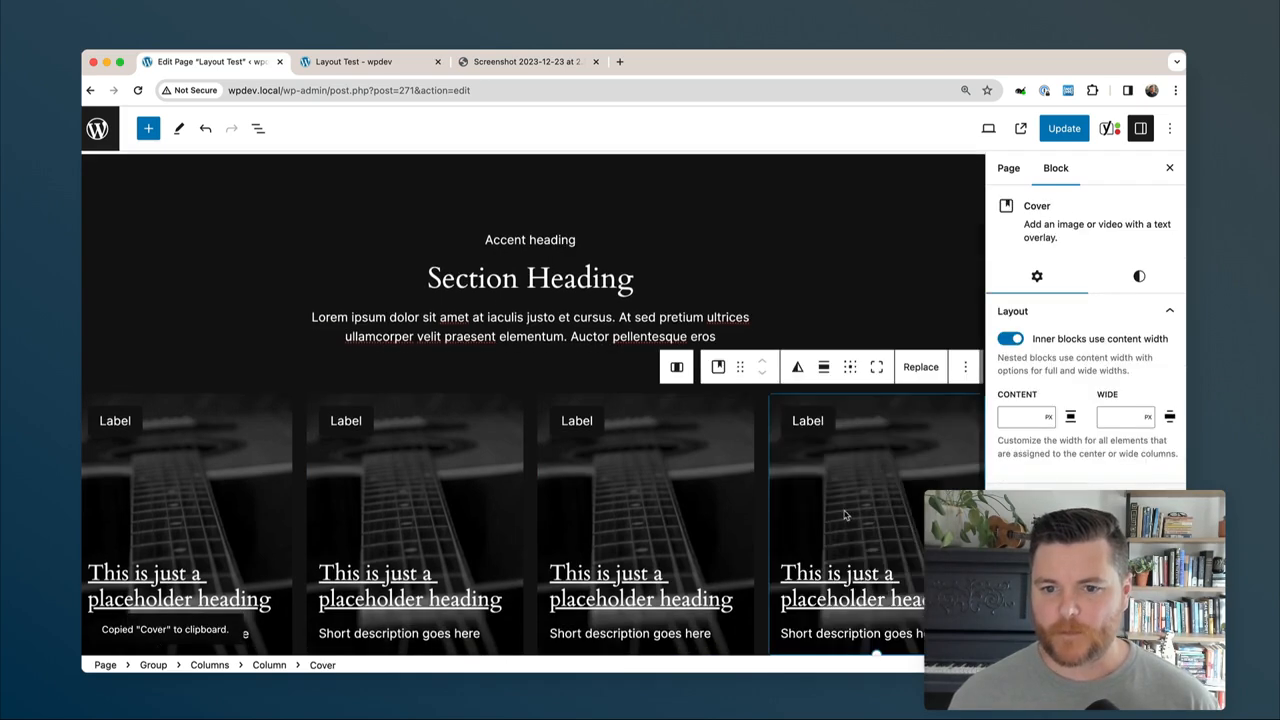
Update the page, reload its published version and view the section from the headings to the call-to-action button.
scroll(661, 309, "down", 1)
scroll(661, 309, "down", 2)
left_click(1073, 130)
left_click(382, 64)
key("super+r")
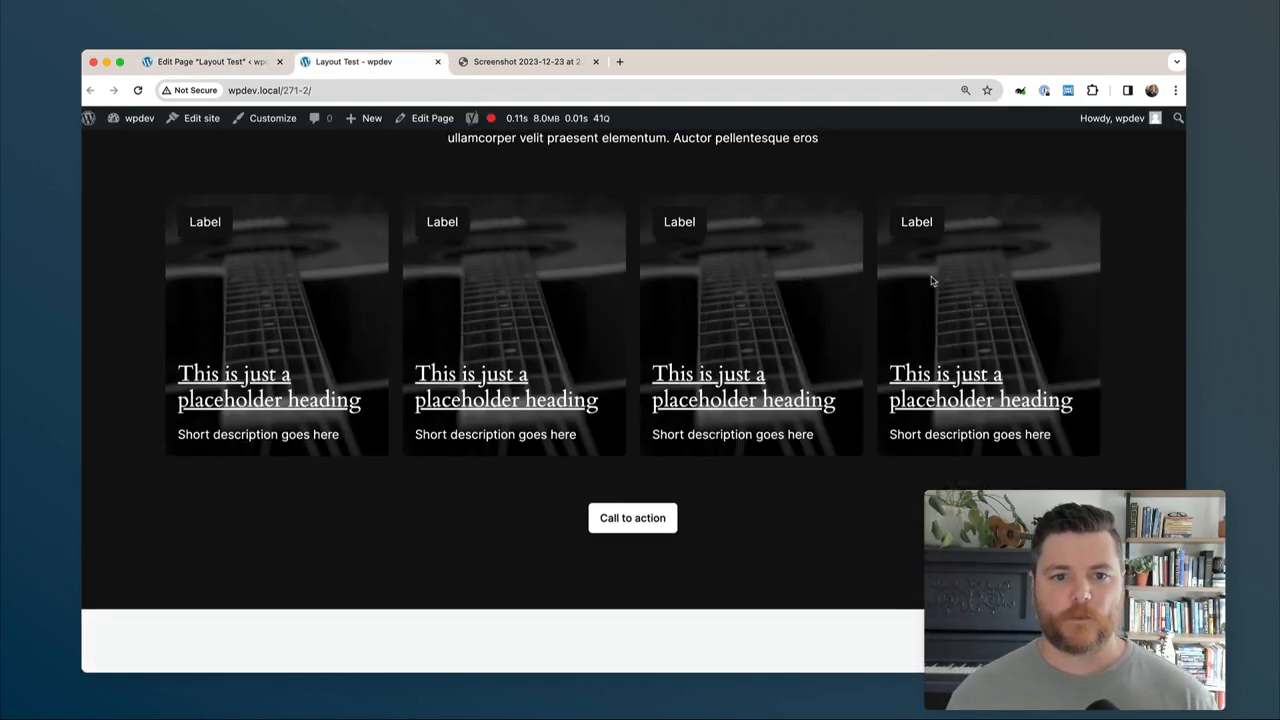
scroll(938, 383, "up", 1)
scroll(966, 274, "up", 2)
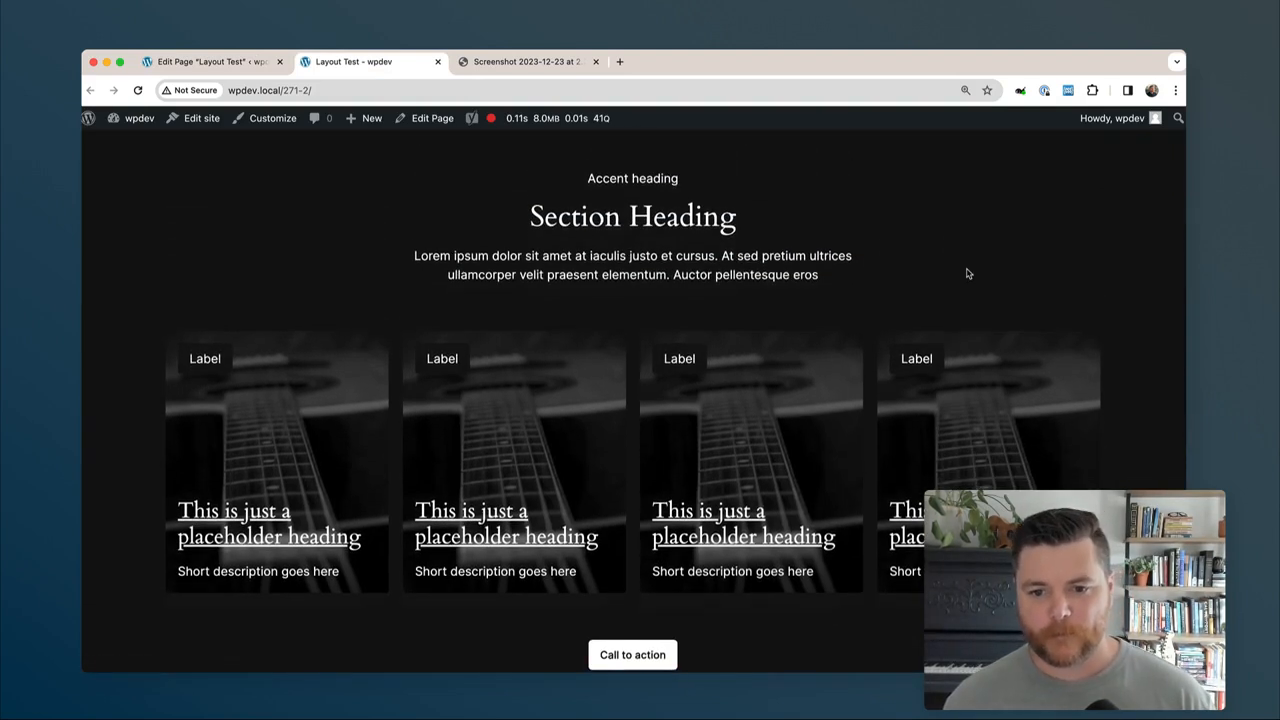
Check the card layout in the reference screenshot and return to the page editor.
left_click(543, 64)
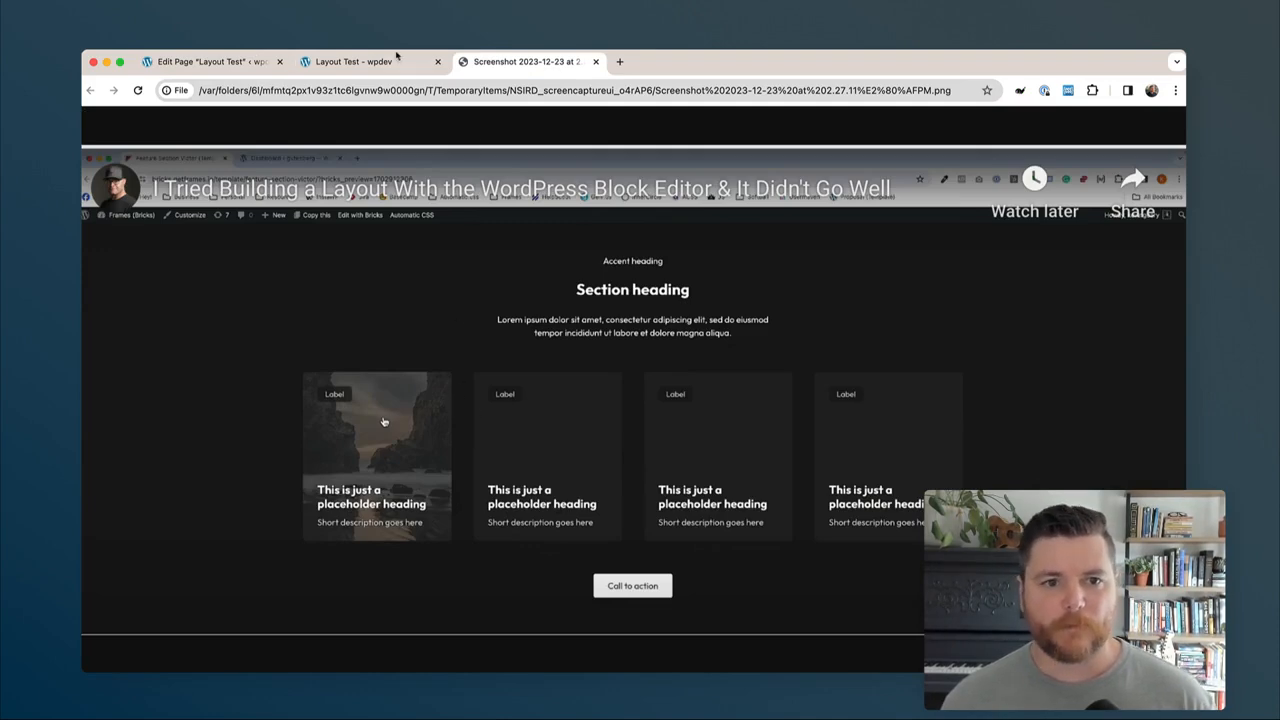
left_click(392, 64)
left_click(257, 65)
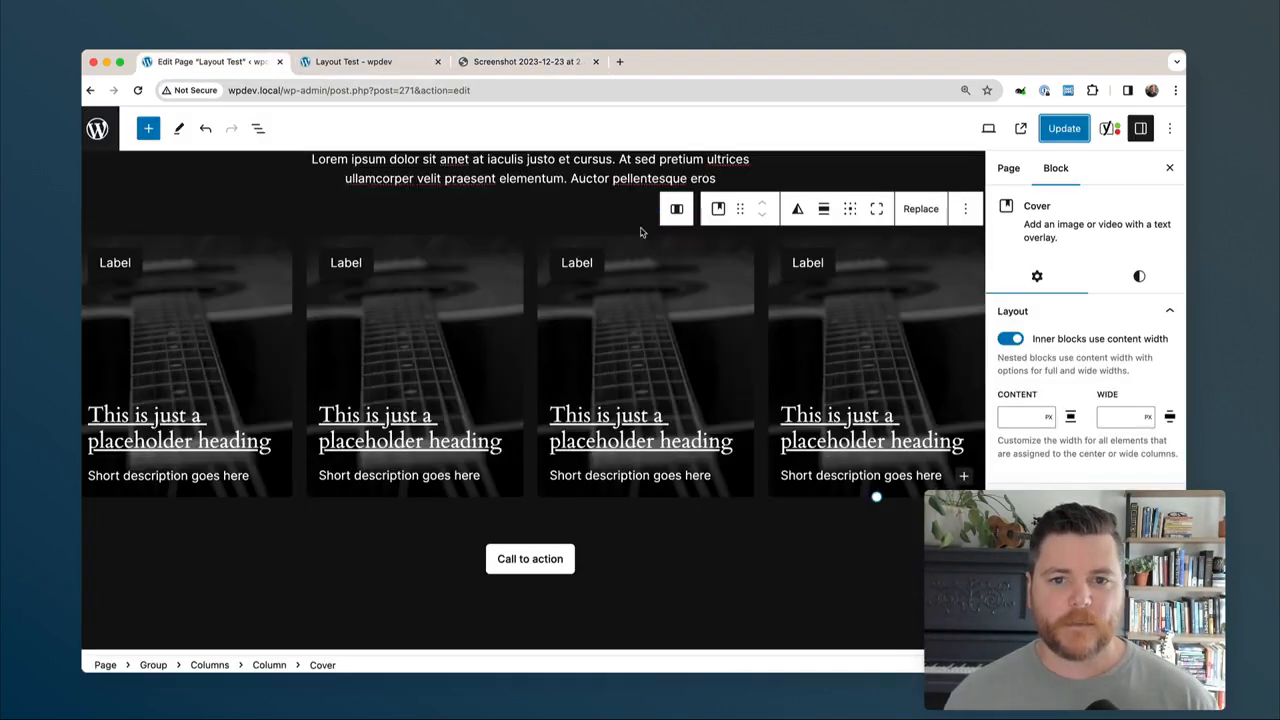
Increase the horizontal block spacing of the four-card Columns block to about the middle of its scale.
left_click(682, 210)
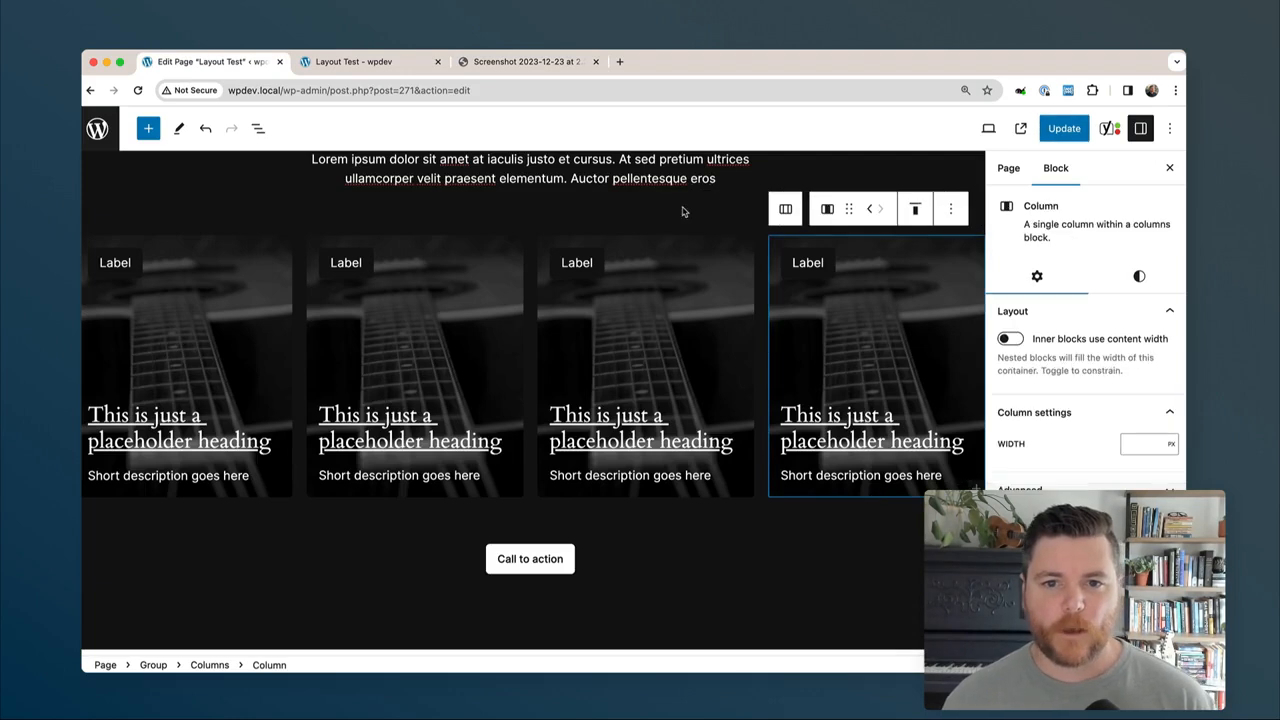
left_click(783, 209)
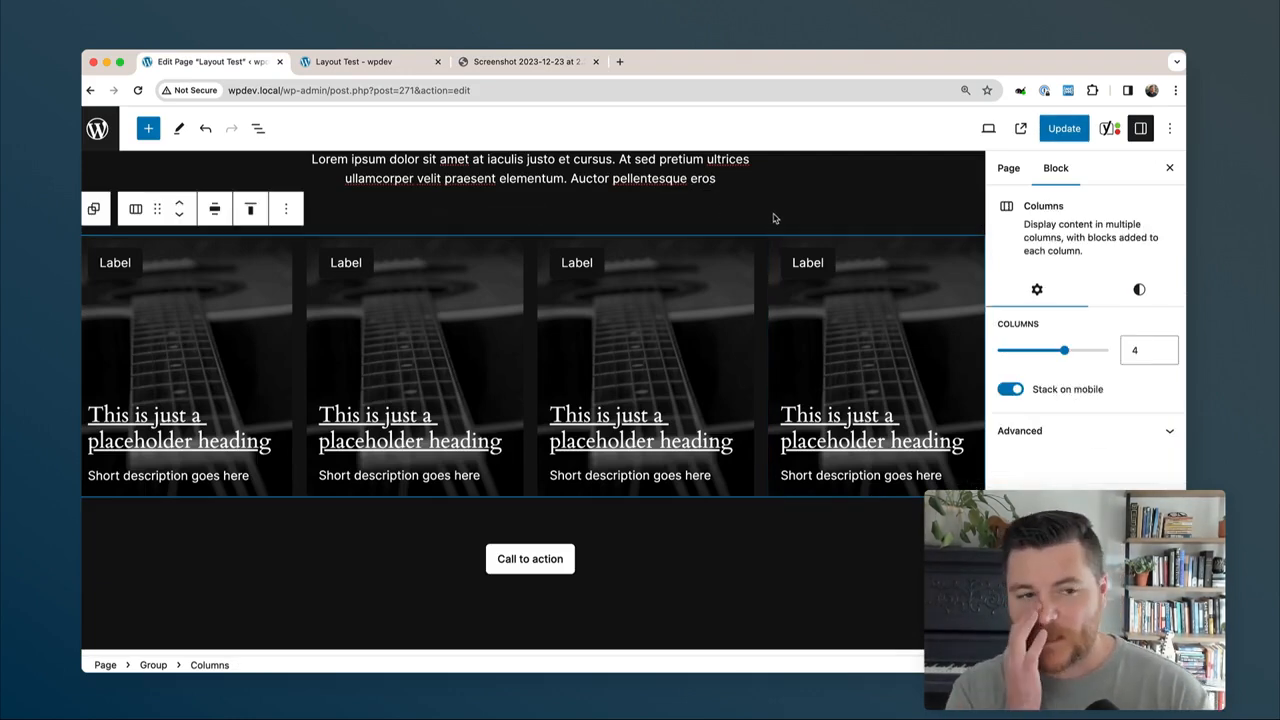
left_click(1139, 289)
scroll(1100, 398, "down", 5)
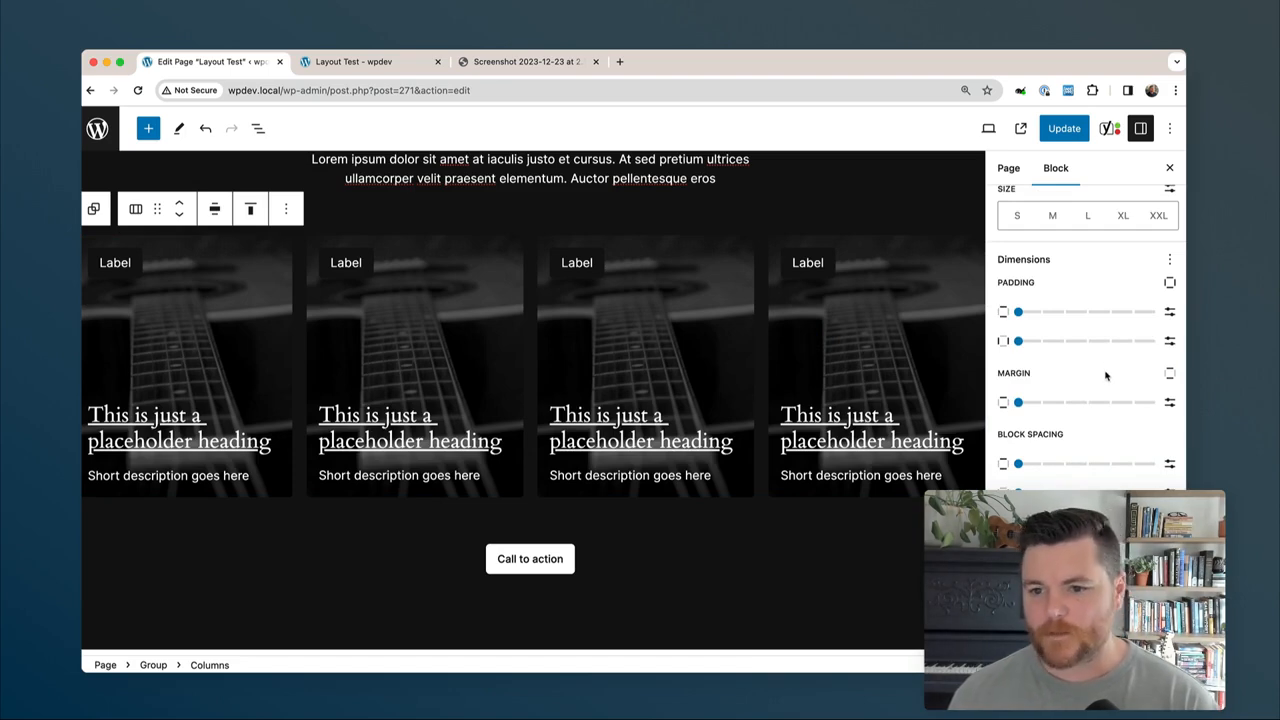
left_click_drag(1018, 492, 1086, 492)
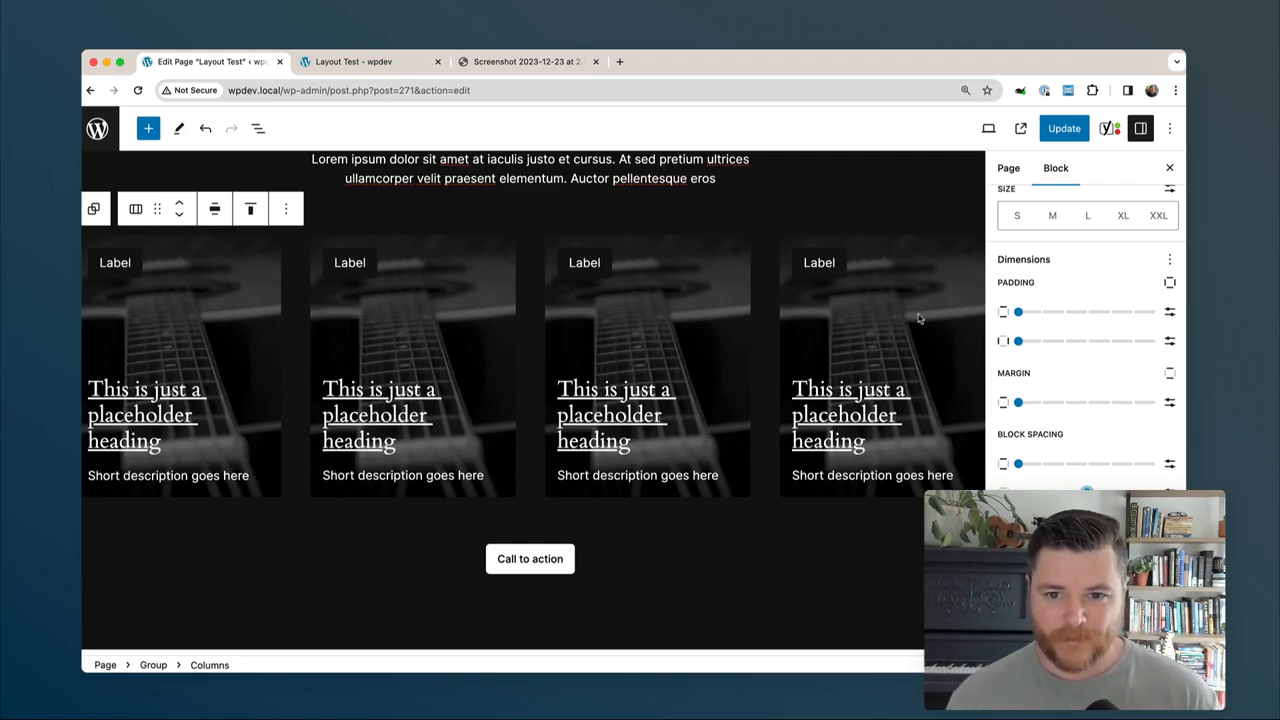
Update the page and view the gaps between the cards on the published version.
left_click(1078, 120)
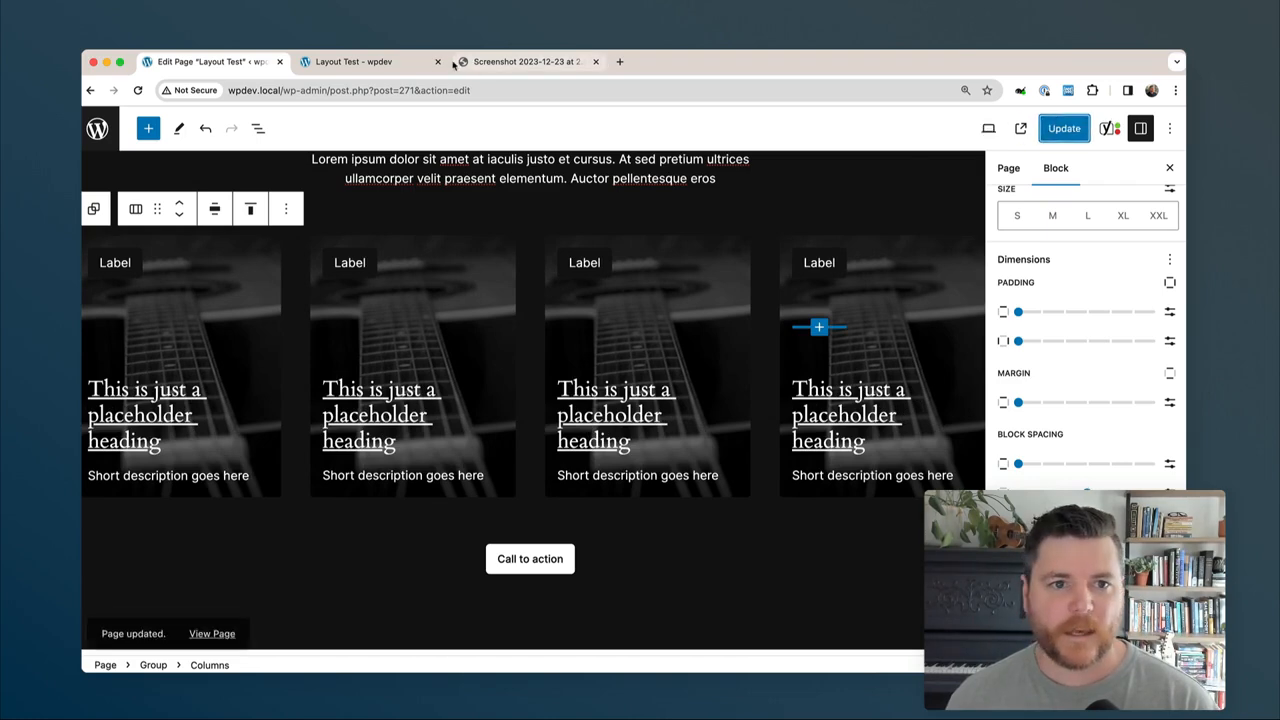
key("ctrl+Tab")
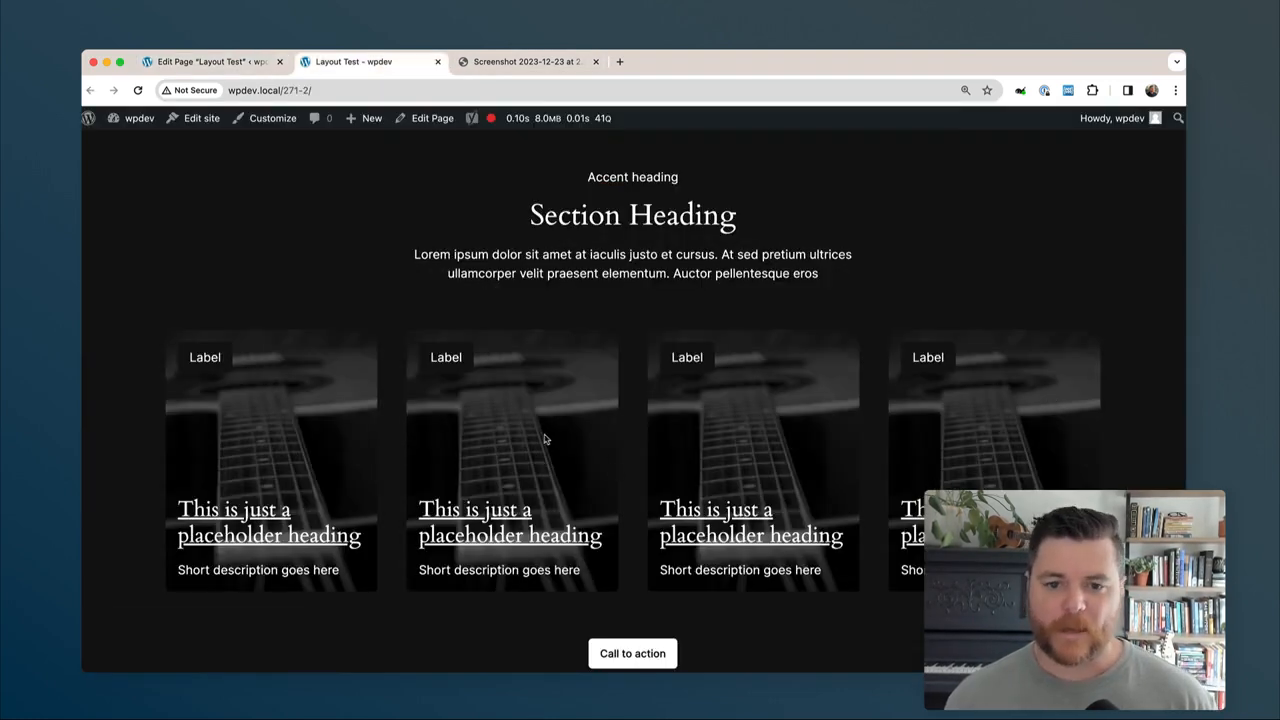
Compare the dark section in the page editor with its published version, from the headings to the call-to-action button.
left_click(230, 61)
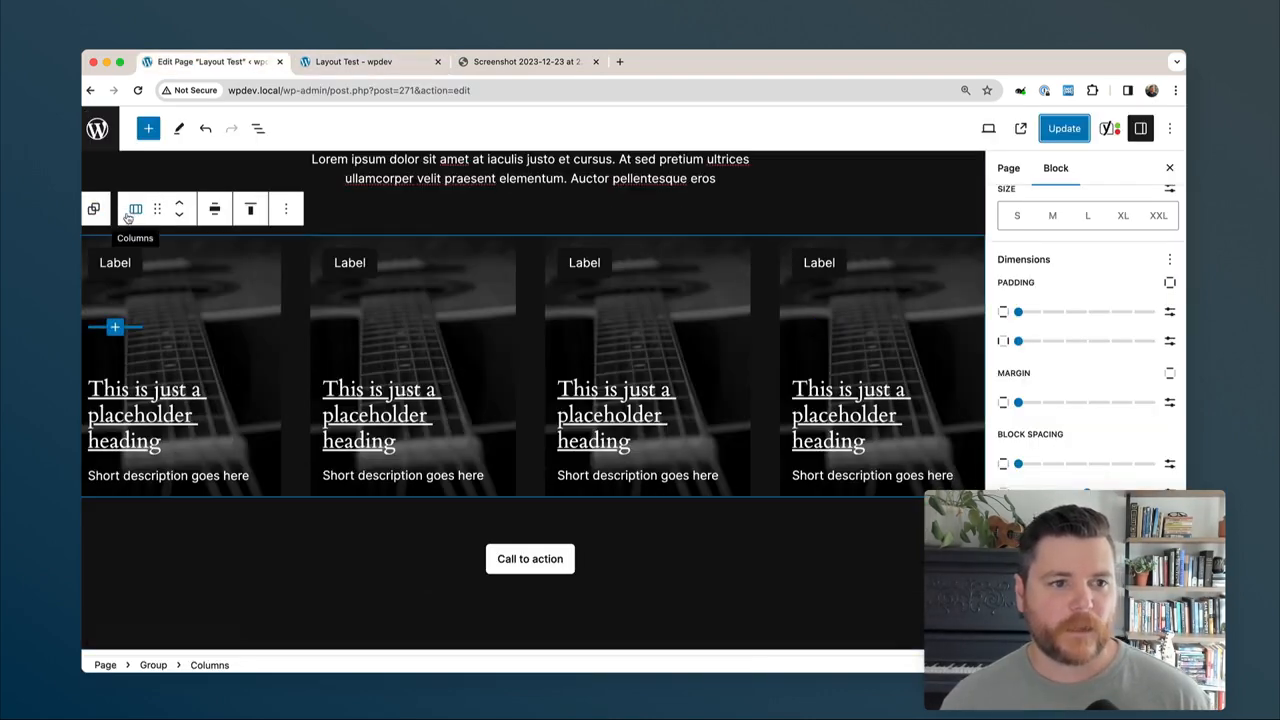
scroll(575, 240, "up", 2)
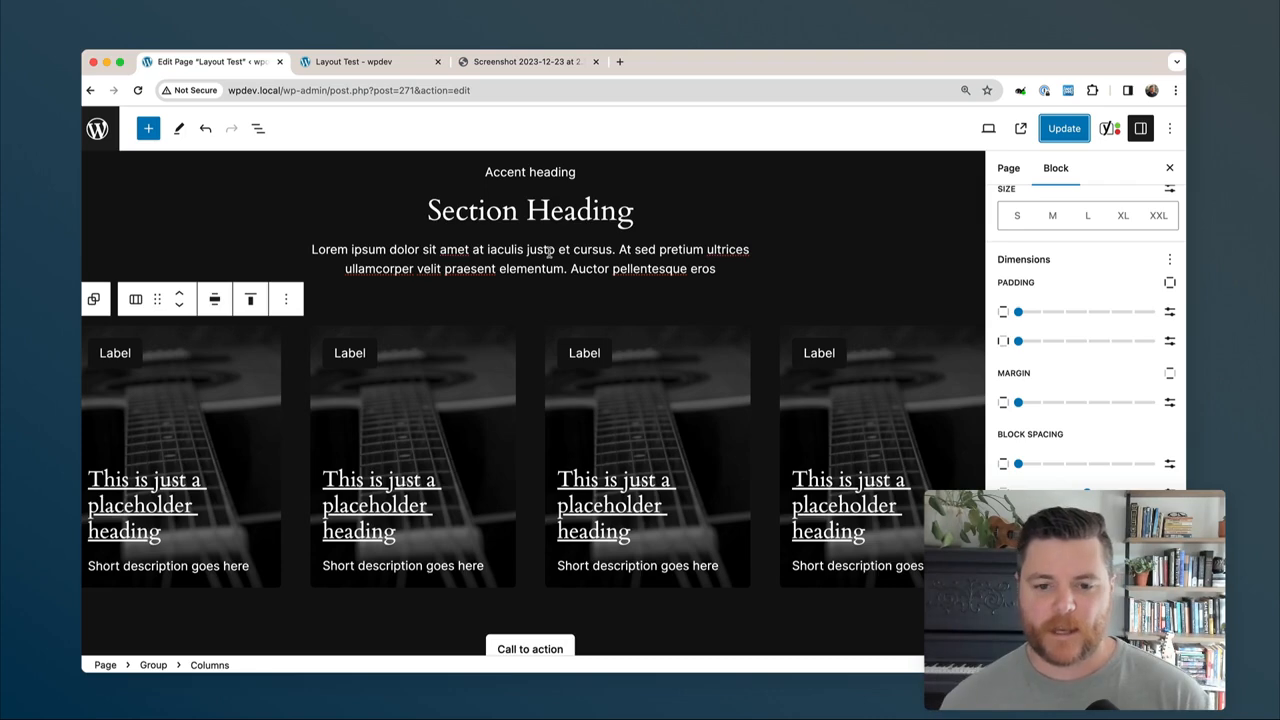
left_click(350, 62)
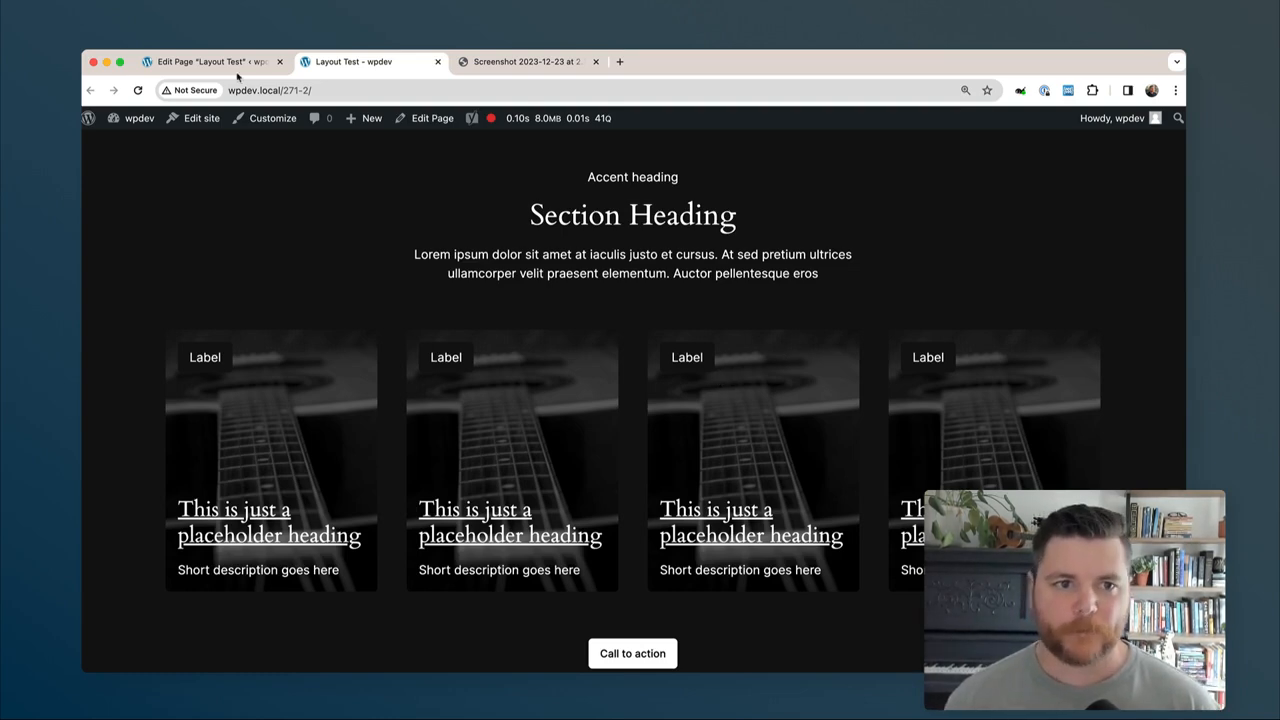
left_click(203, 62)
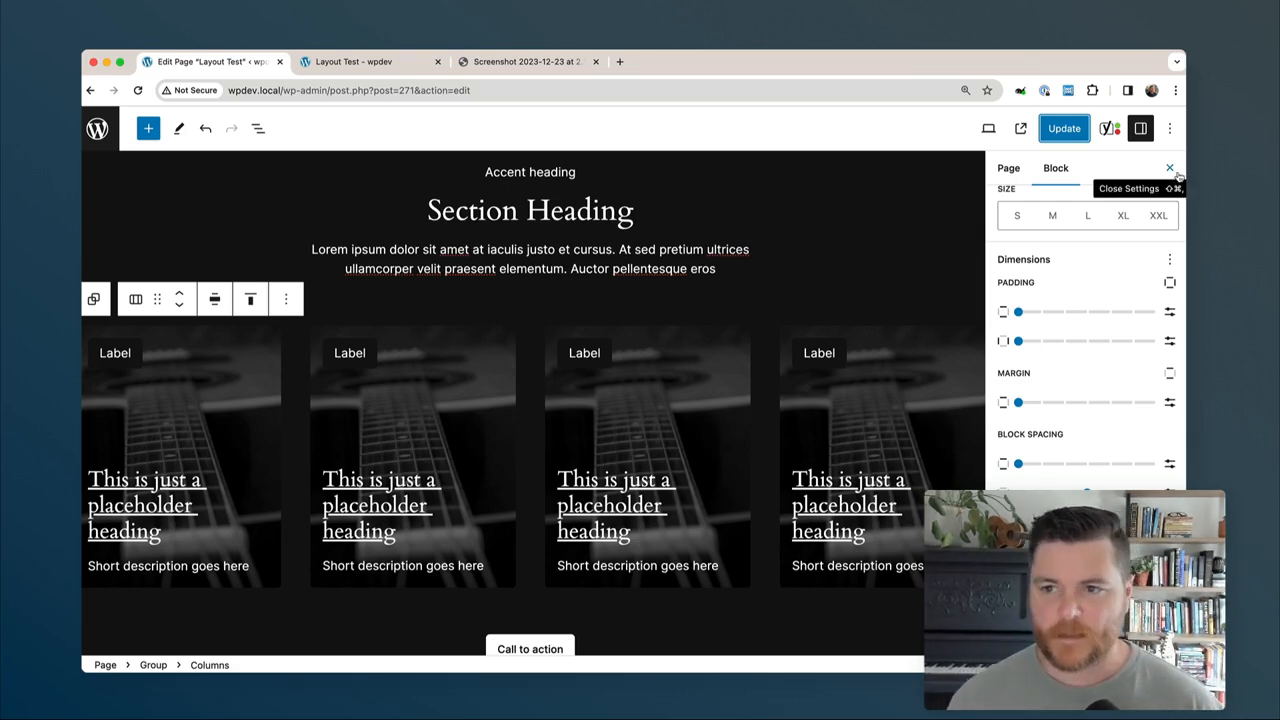
scroll(1123, 314, "up", 5)
scroll(657, 531, "down", 2)
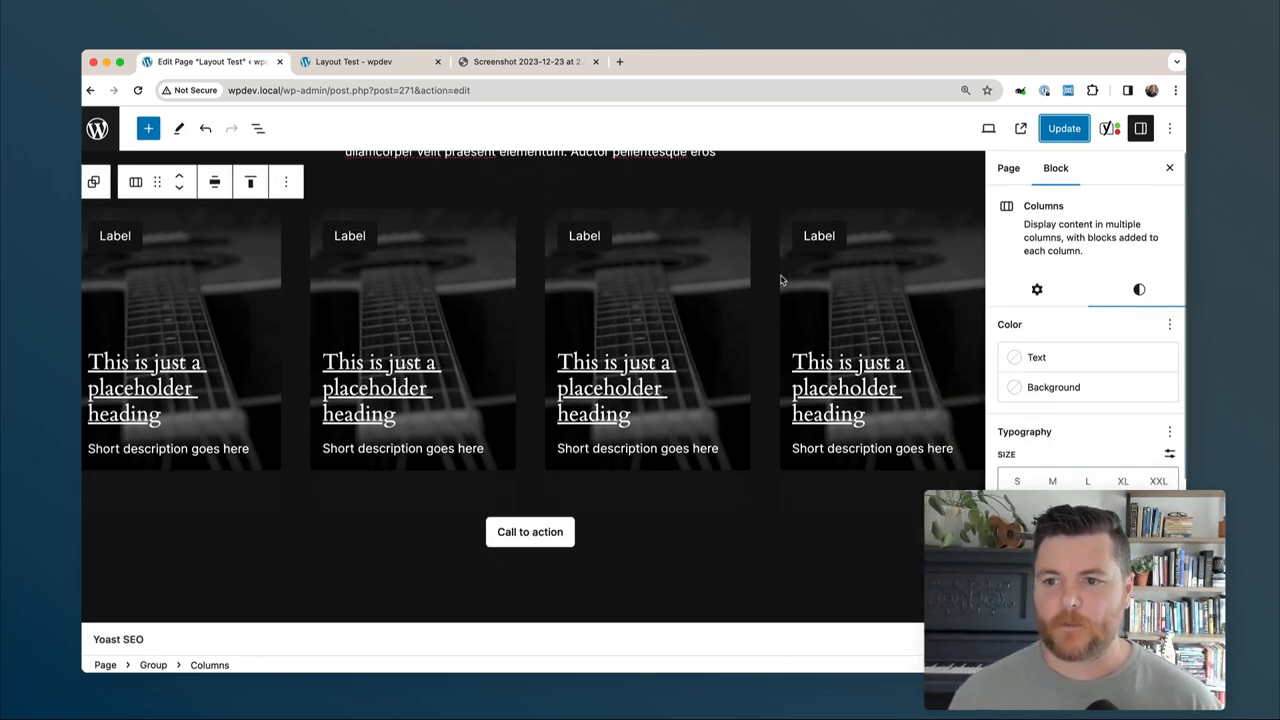
Try the Outline style on the call-to-action button, with its text and background colors reset to the defaults.
left_click(551, 526)
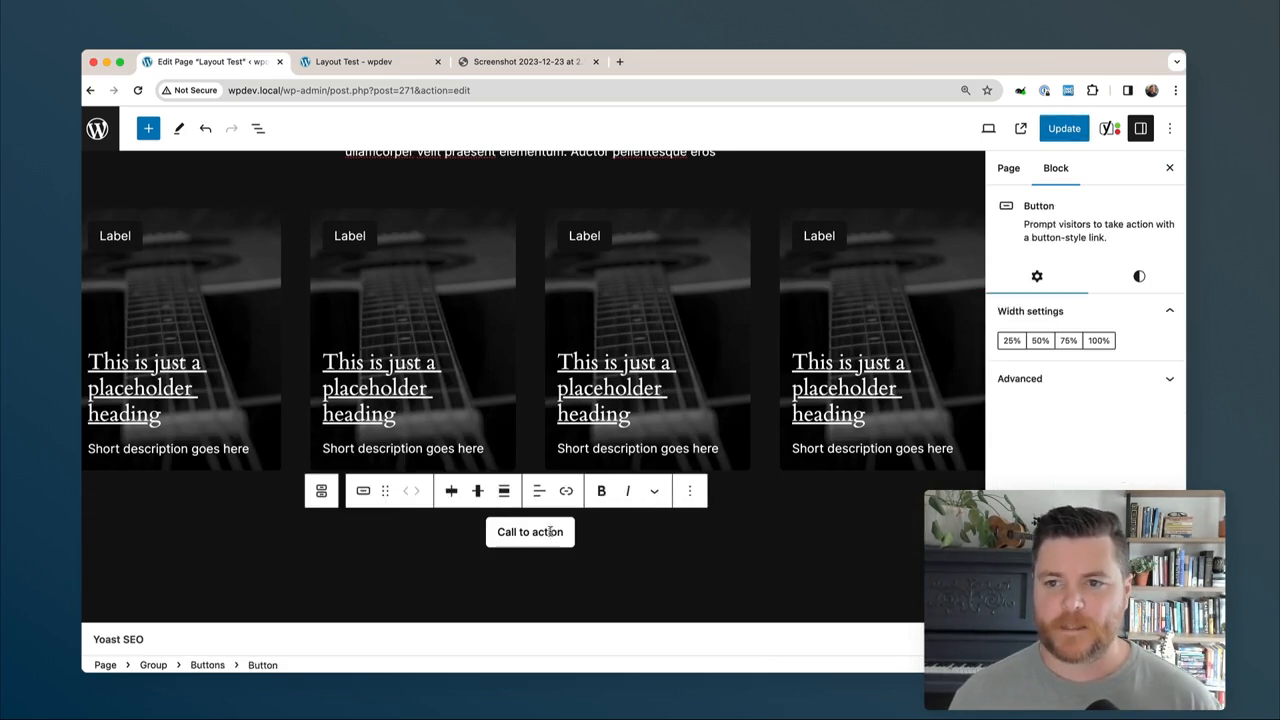
left_click(1139, 276)
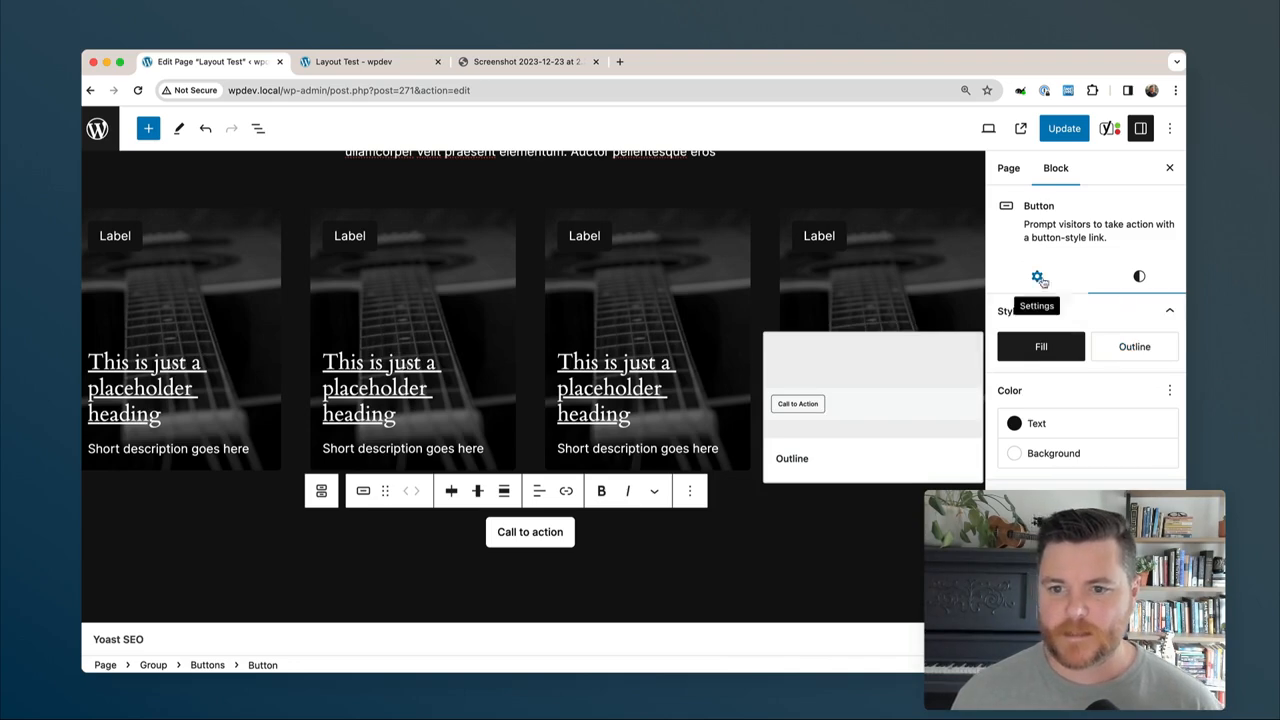
left_click(1139, 349)
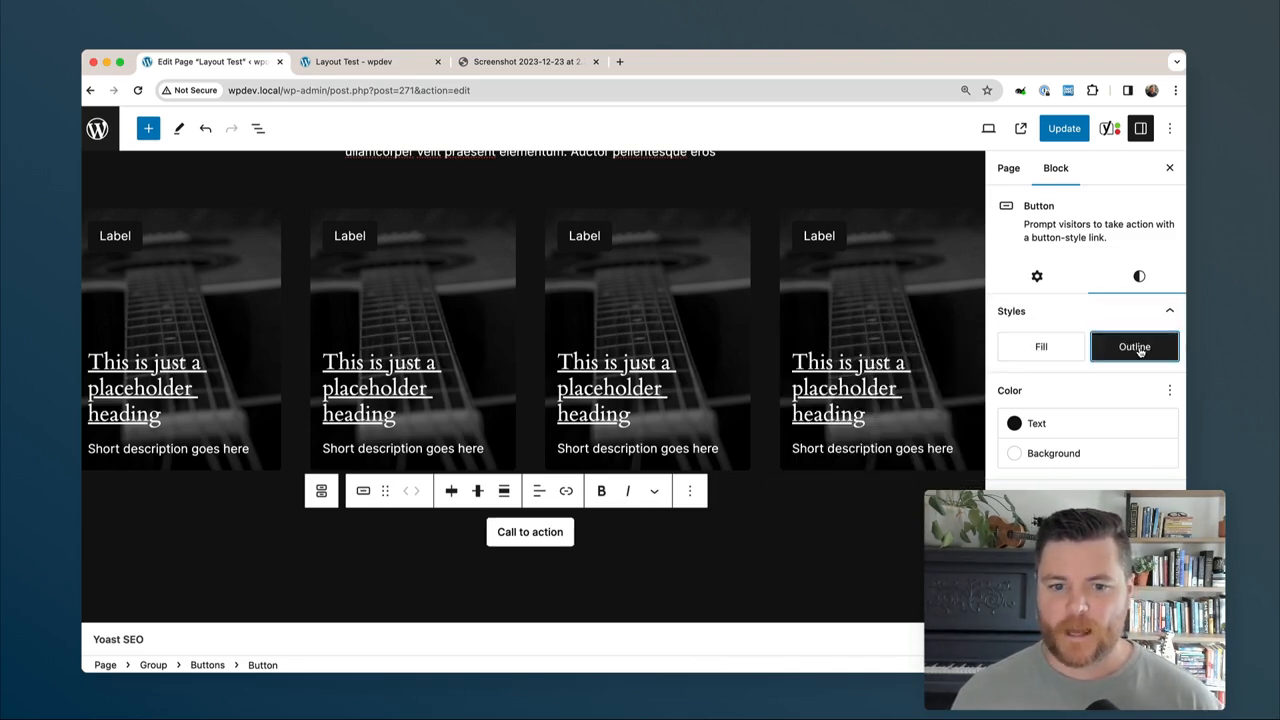
left_click(1169, 390)
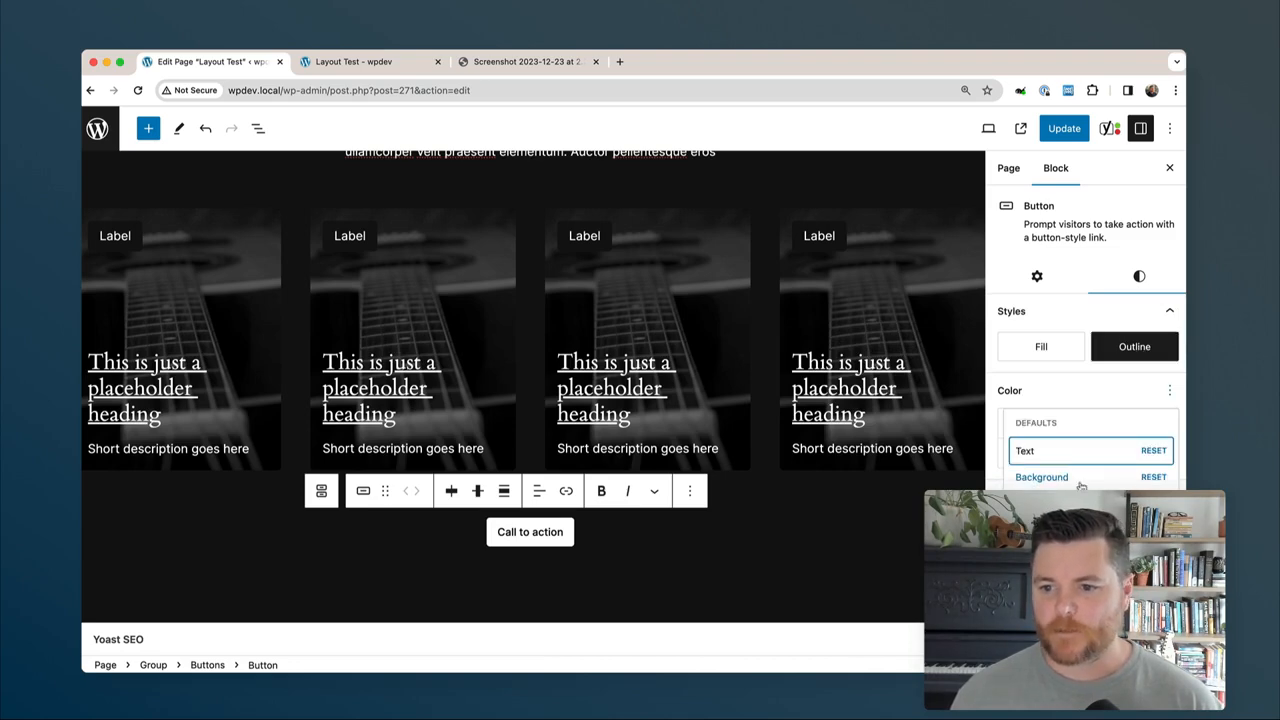
key("Escape")
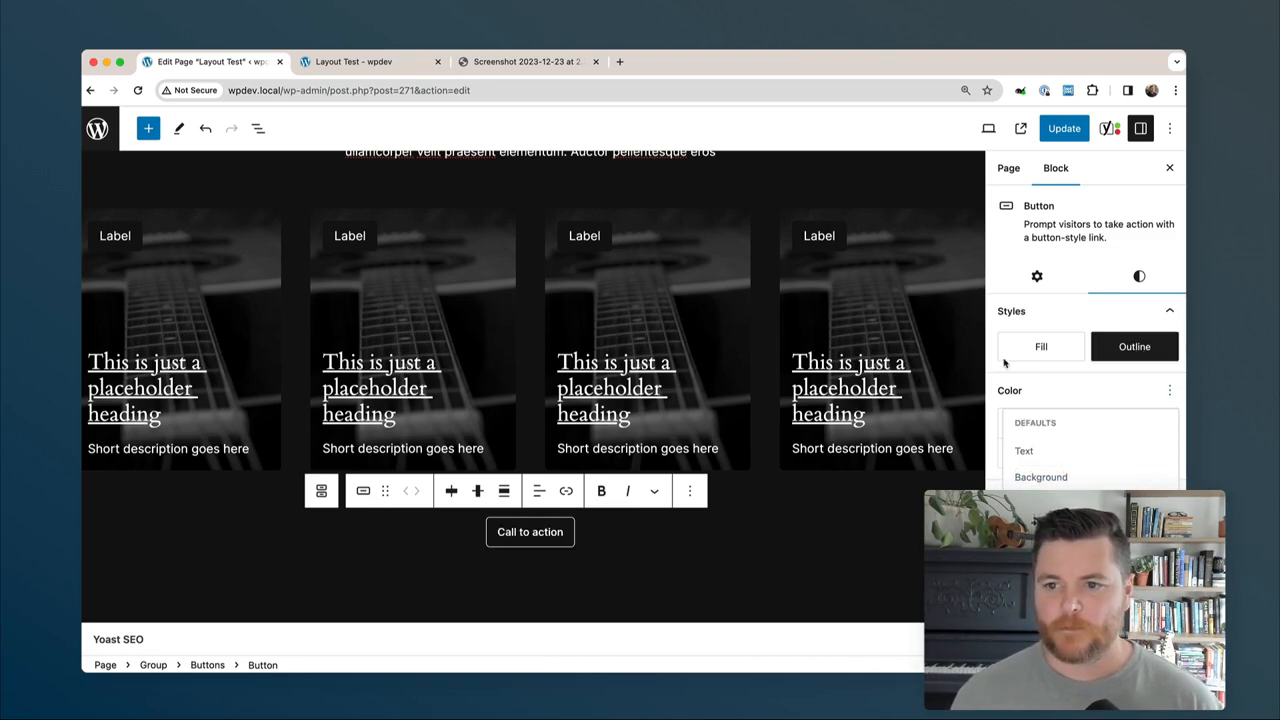
left_click(1068, 345)
left_click(1118, 349)
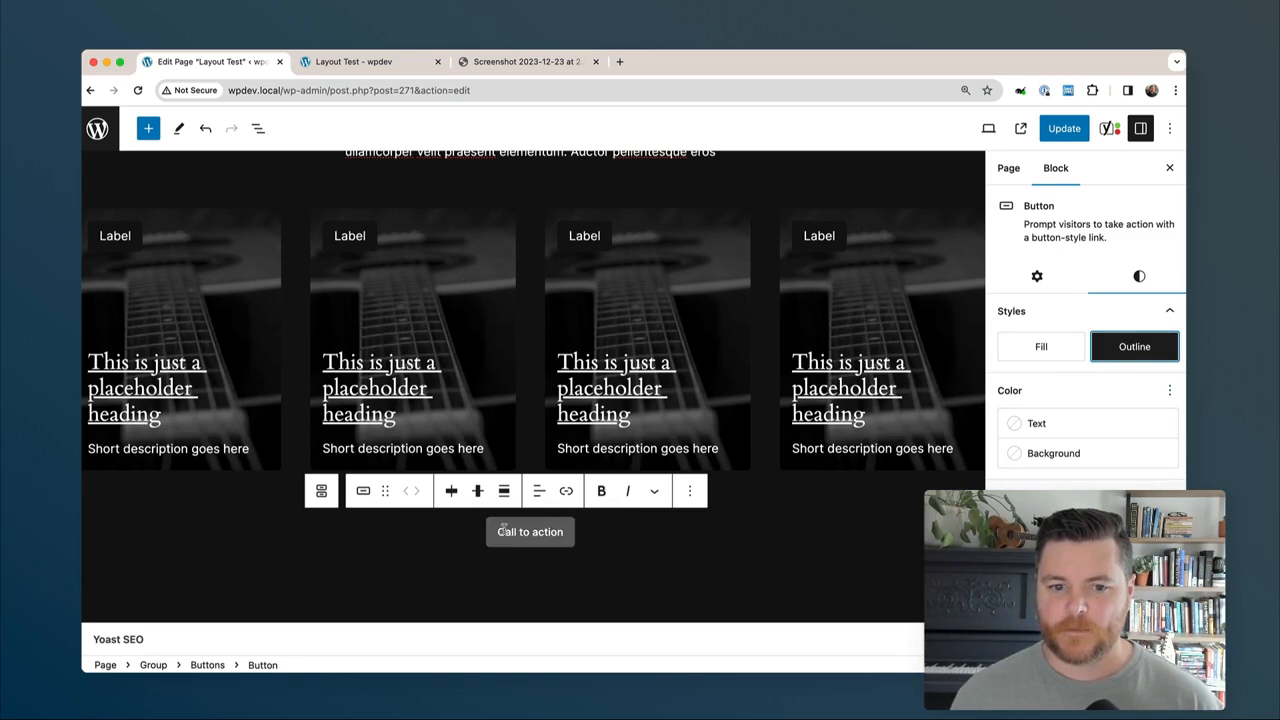
left_click(1040, 346)
left_click(1140, 345)
Try the Contrast #111111 background and Base / Two #FFFFFF text color on the outlined call-to-action button.
left_click(1030, 452)
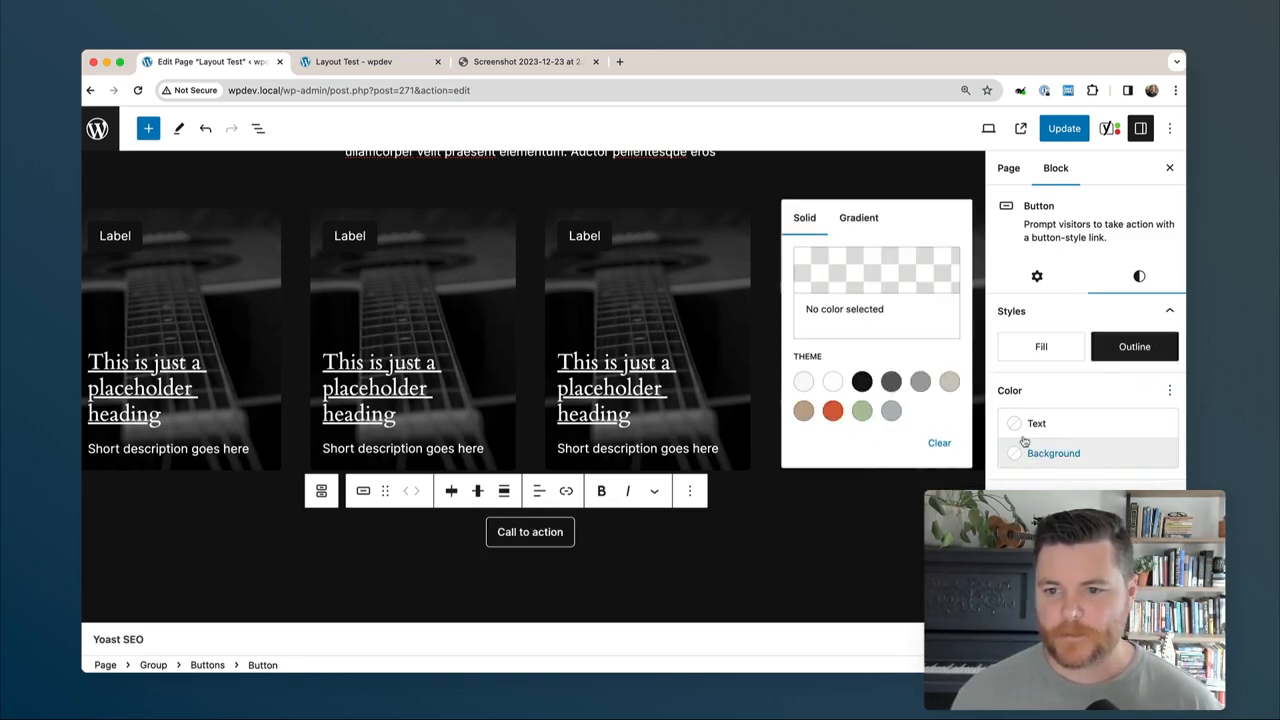
left_click(861, 381)
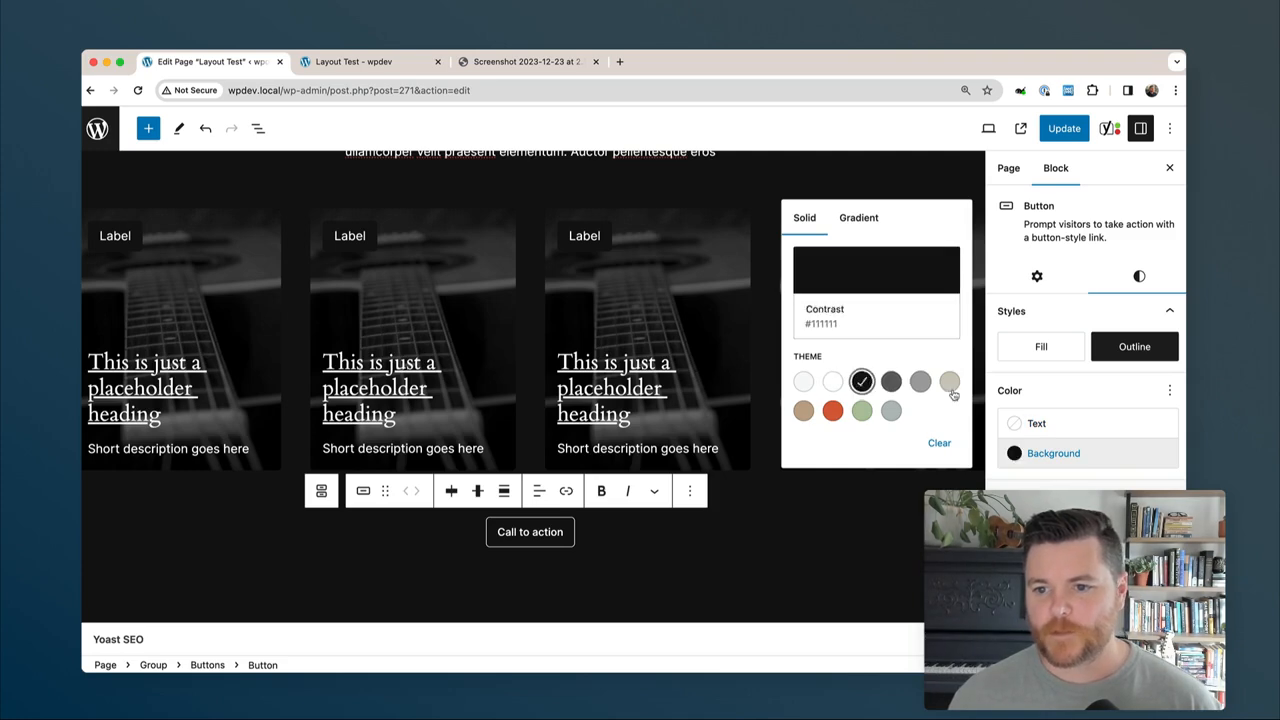
left_click(1059, 422)
left_click(832, 554)
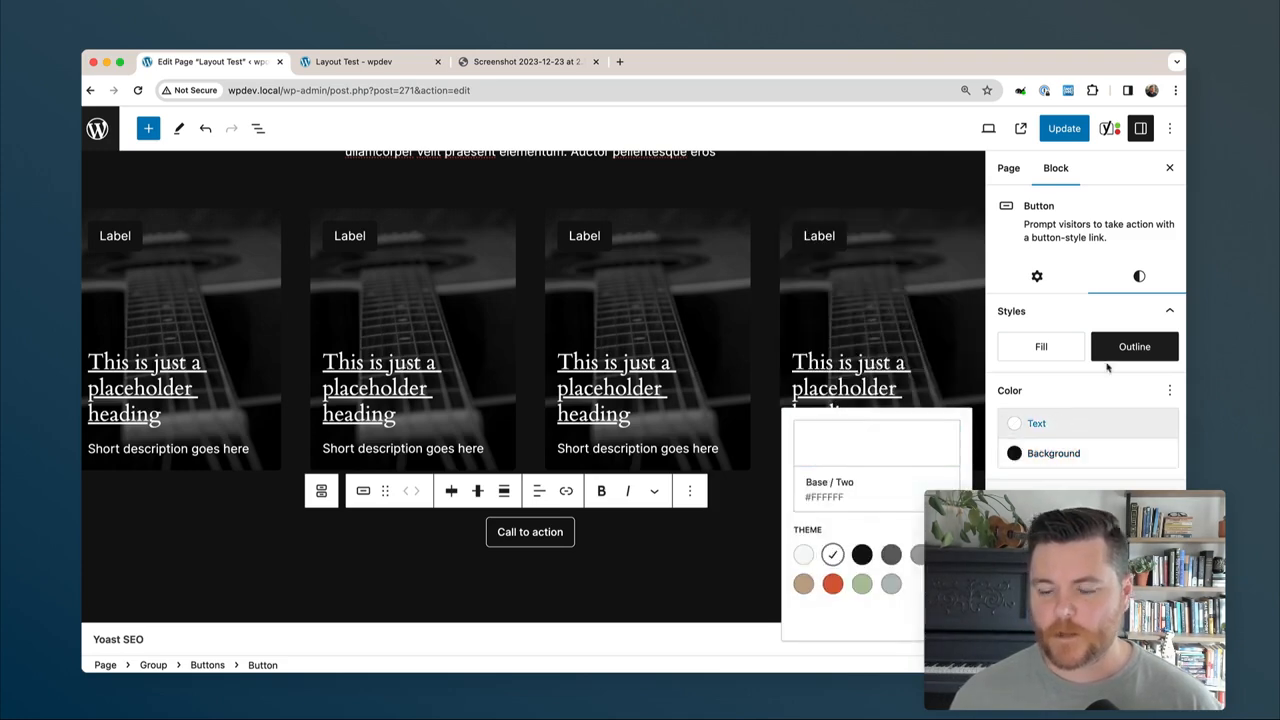
Switch the call-to-action button to the Fill style with a Base / Two #FFFFFF background and Contrast #111111 text.
left_click(1038, 346)
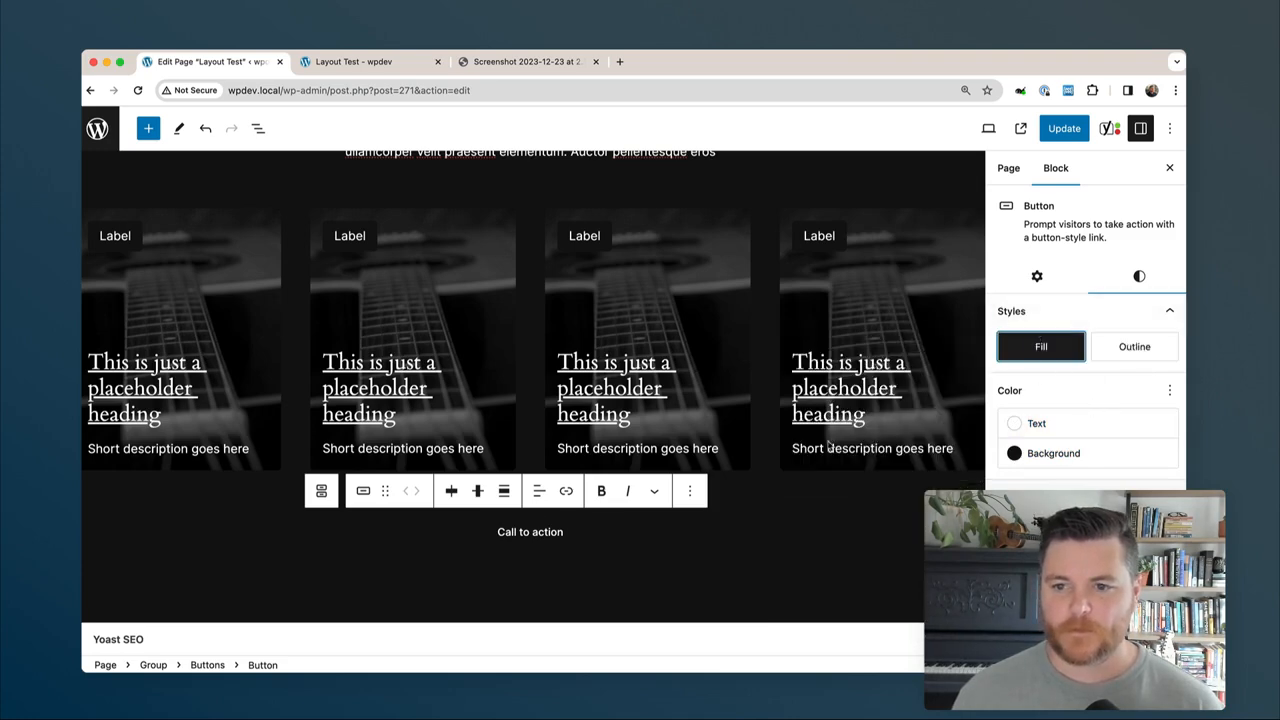
left_click(1023, 450)
left_click(834, 379)
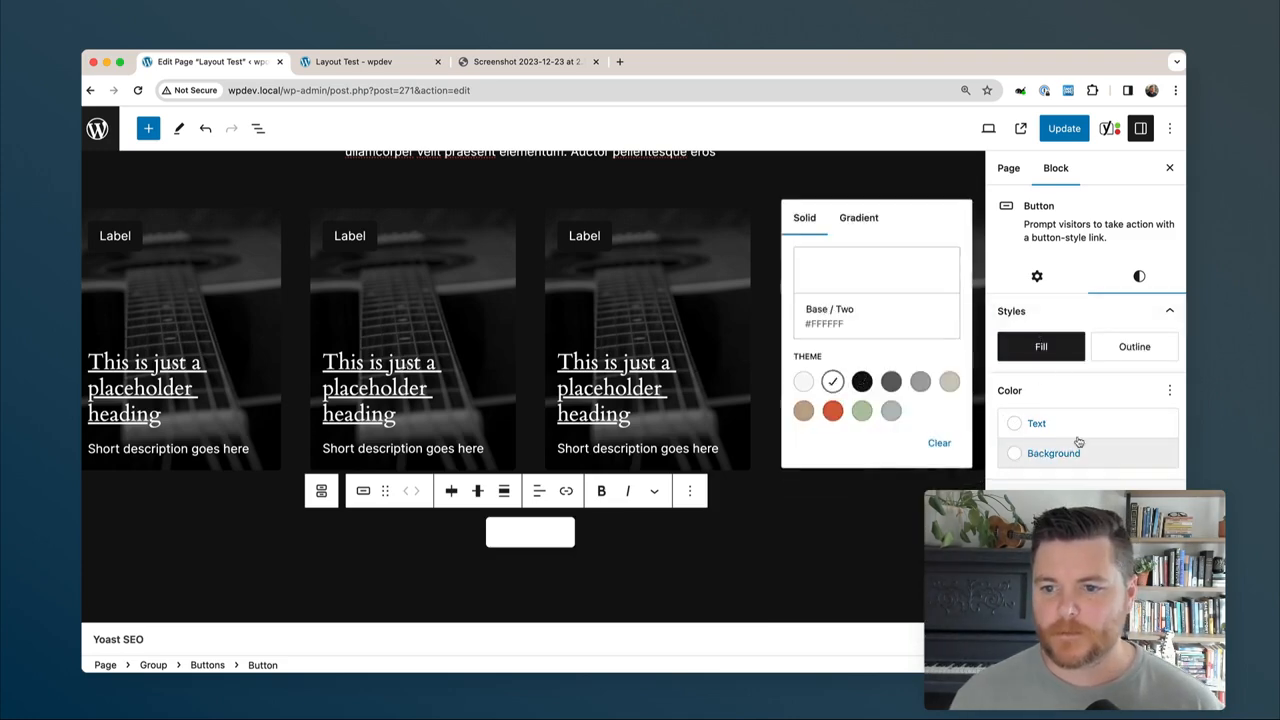
left_click(1077, 428)
left_click(862, 554)
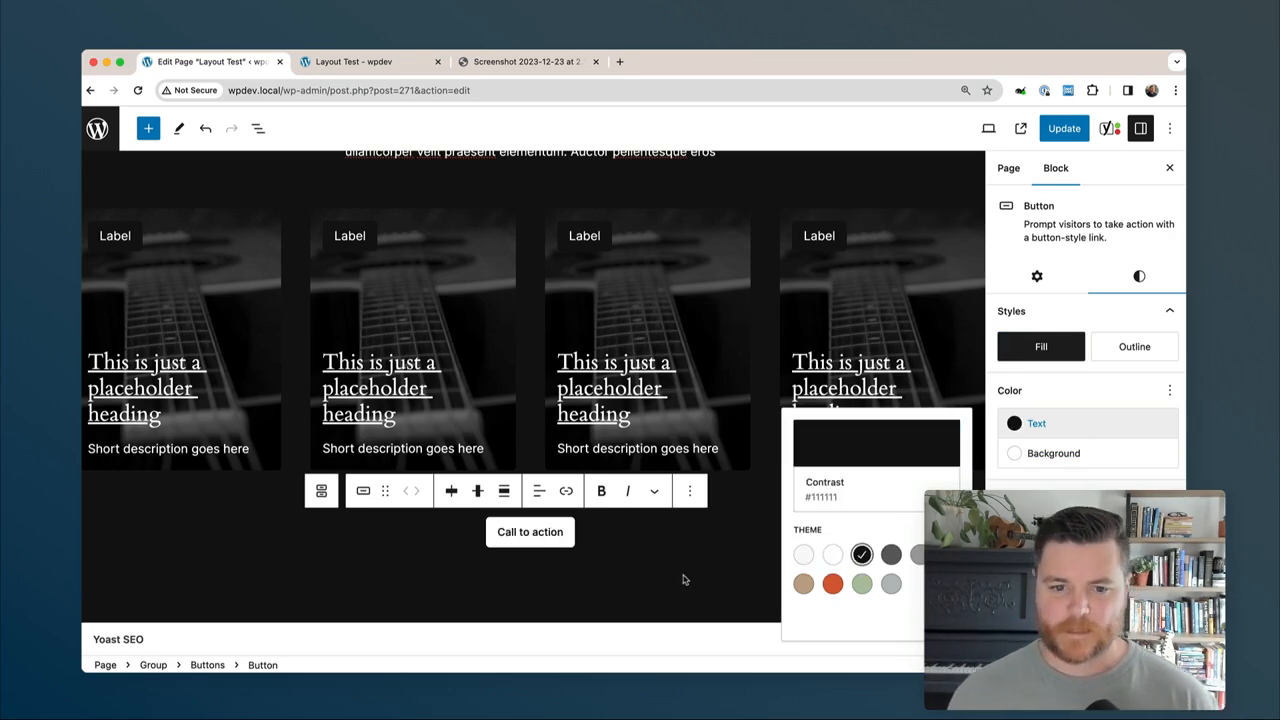
Update the page and hide the block settings to give the section its full width.
left_click(729, 219)
left_click(1074, 131)
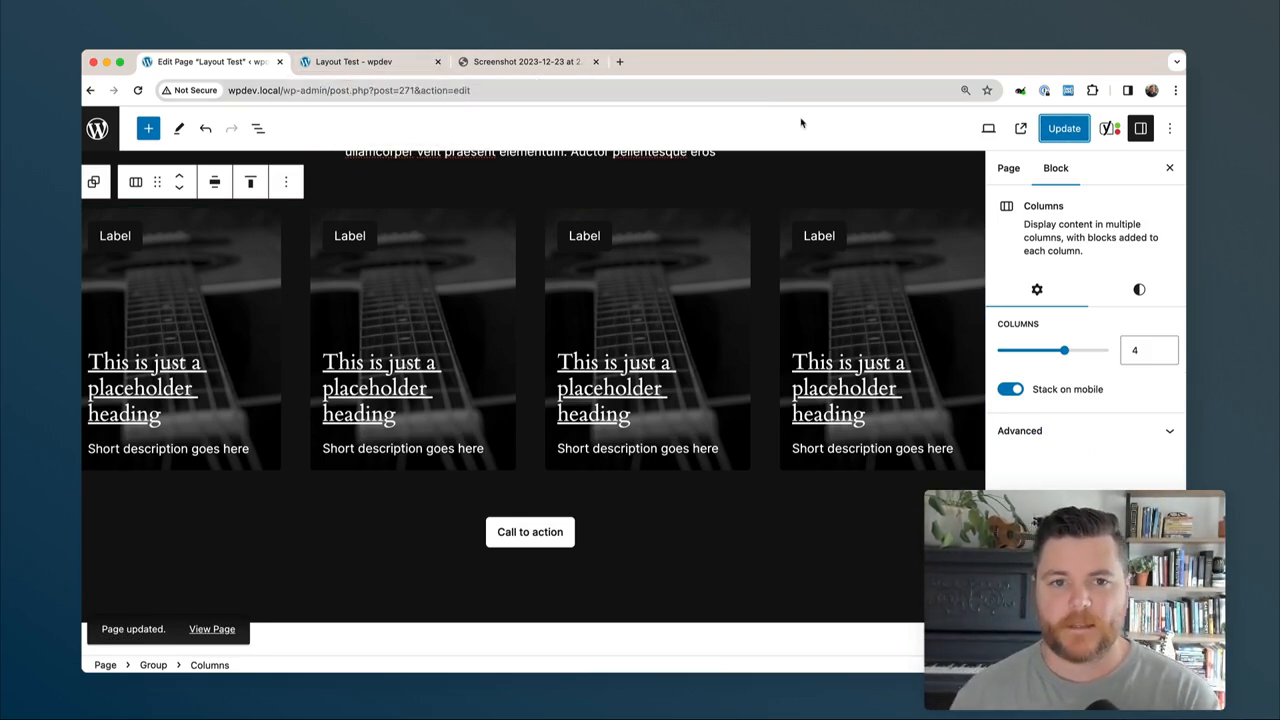
left_click(1169, 167)
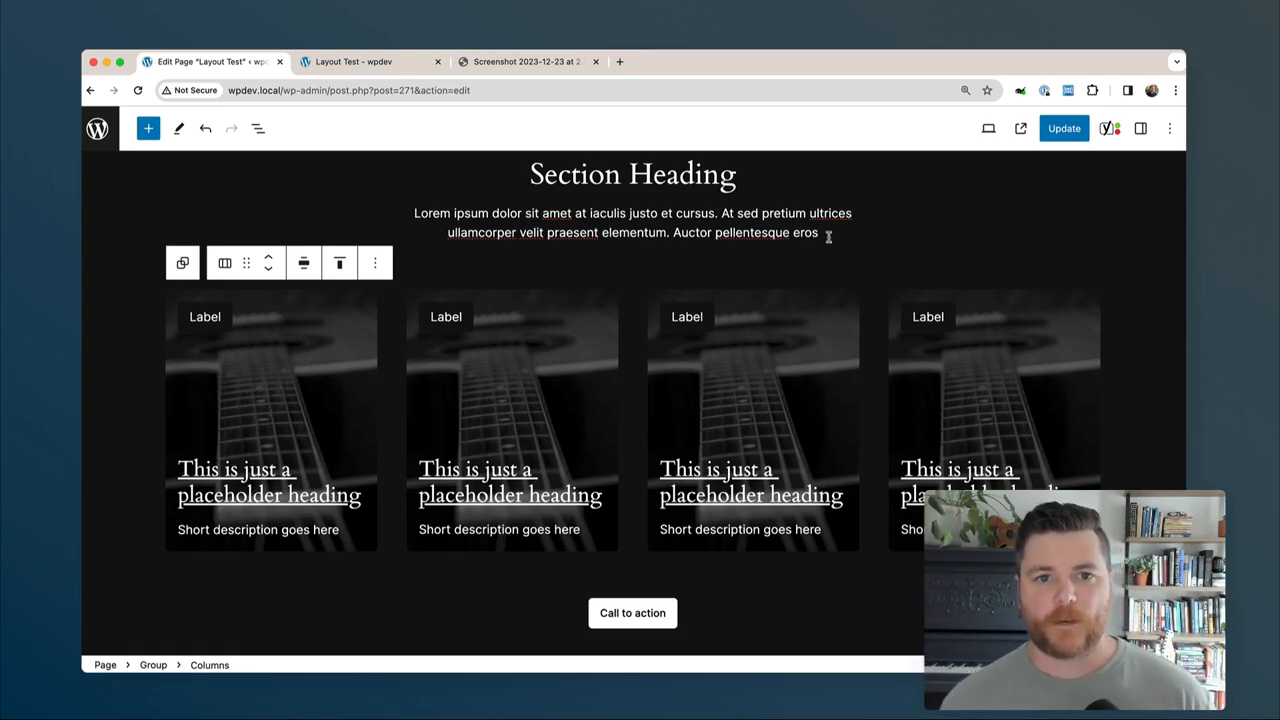
Switch to VS Code, start a new line below the plugin header in example-pattern.php and disable Copilot completions for PHP.
key("super+Tab")
left_click(440, 232)
key("Return")
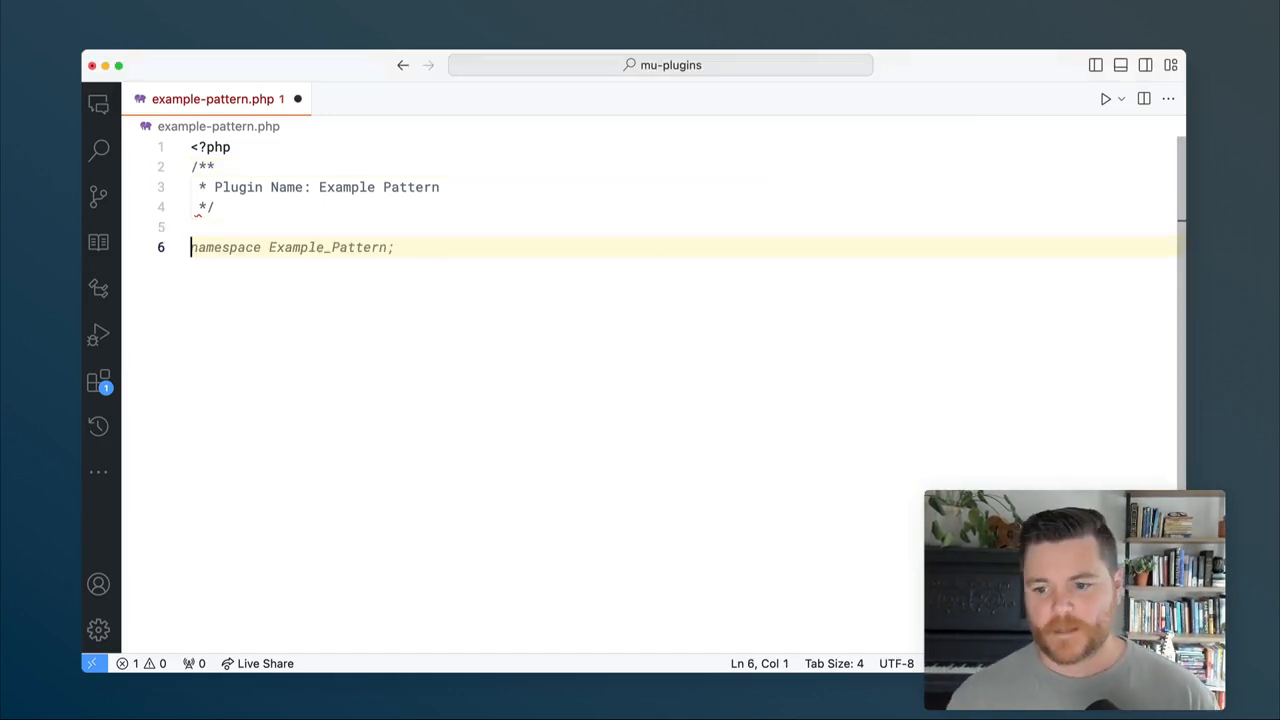
left_click(1142, 663)
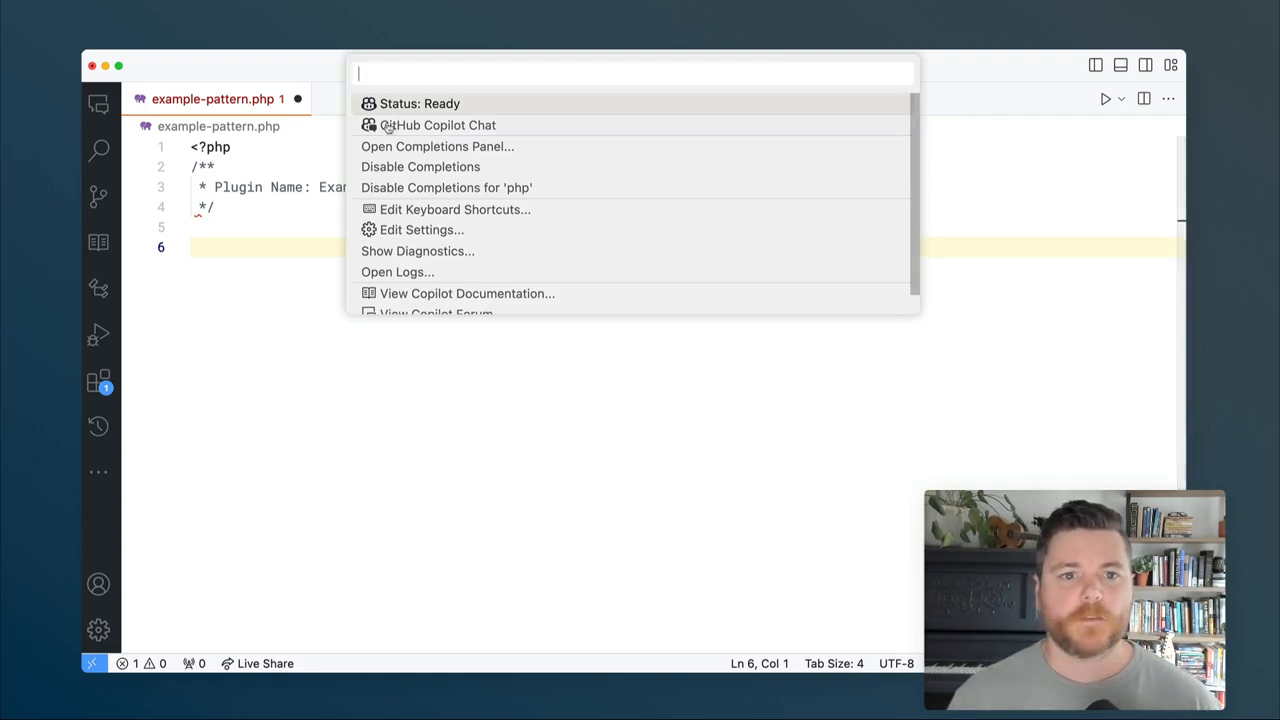
left_click(388, 187)
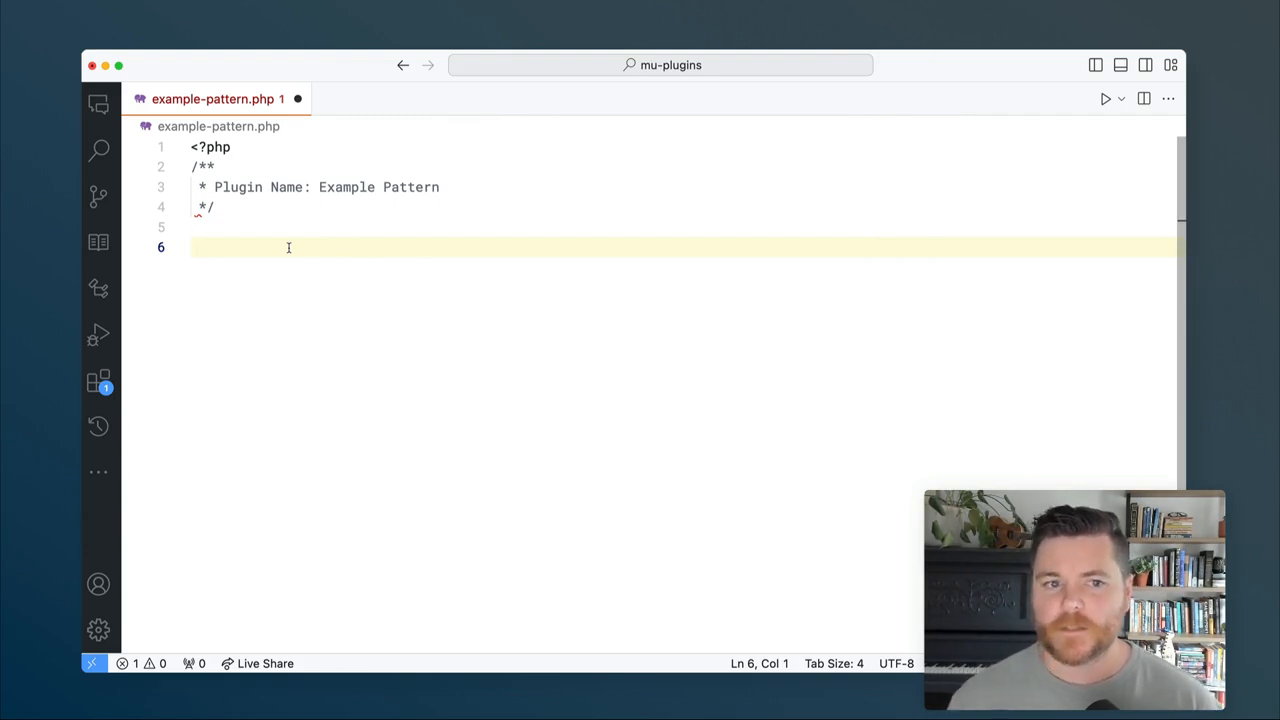
Write a register_block_style() call below the plugin header with 'core/cover' as its first argument.
key("super+Tab")
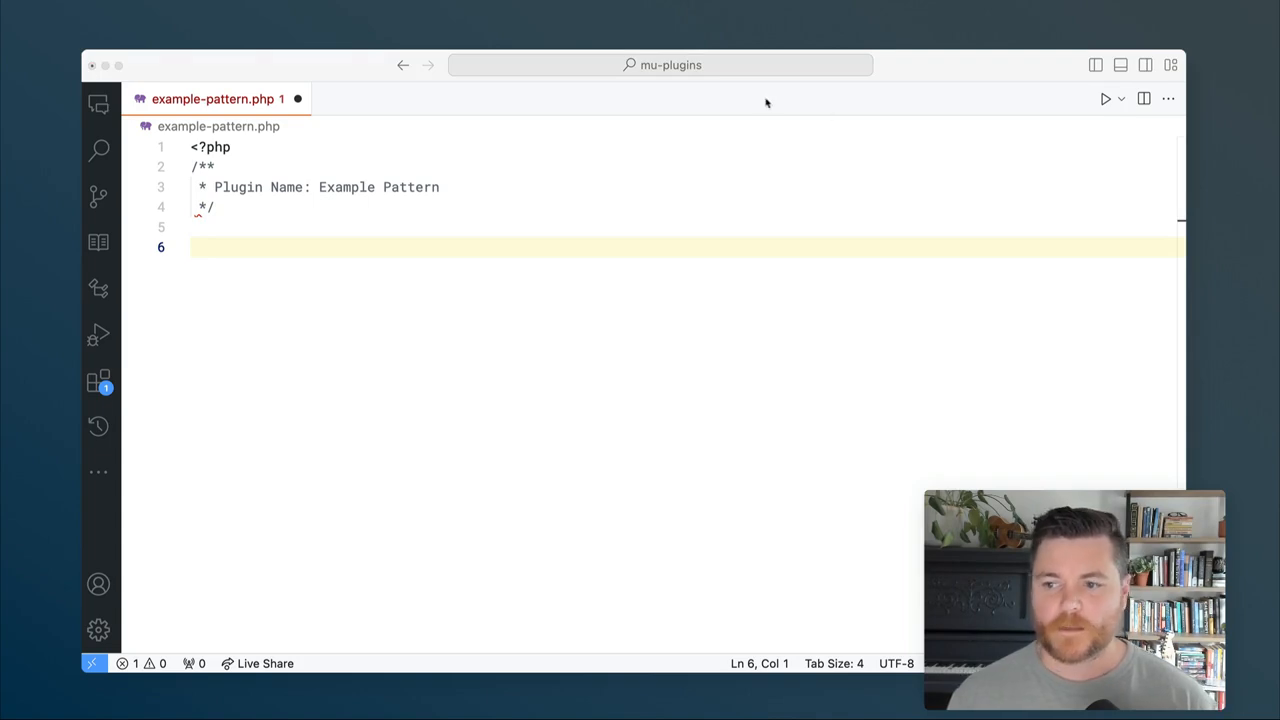
left_click(393, 248)
type("regis")
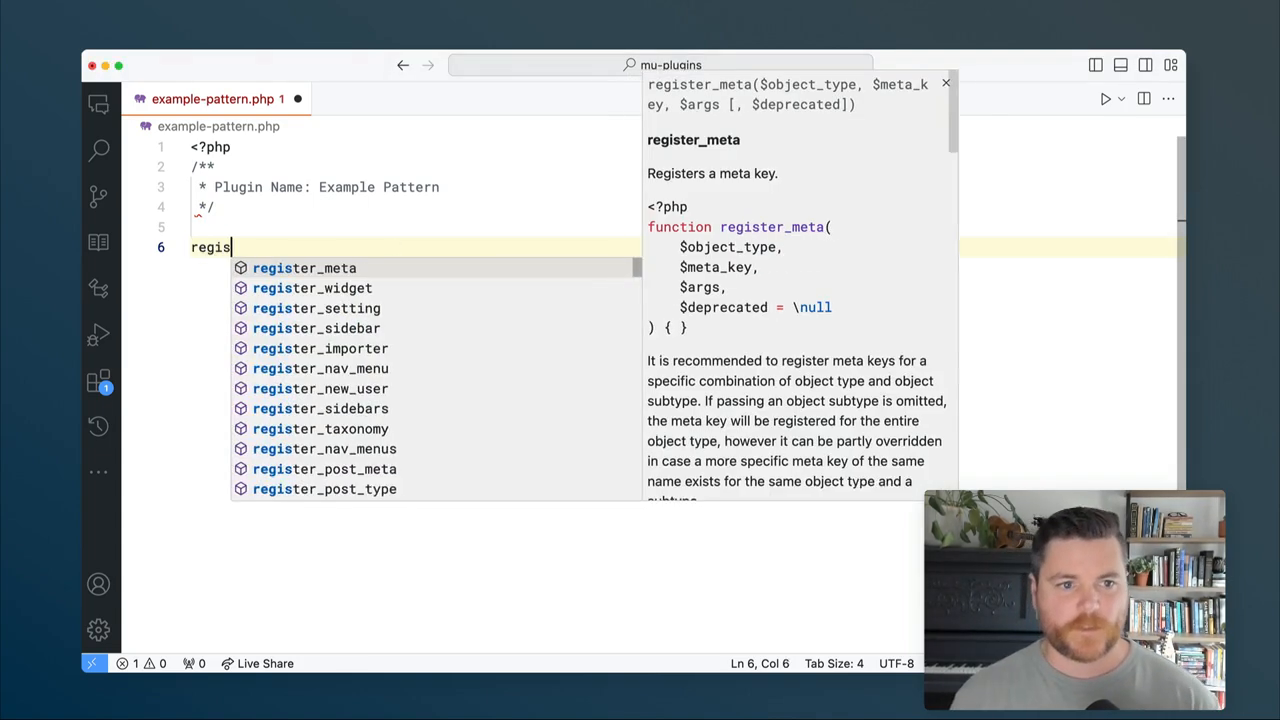
type("ter_block_sty")
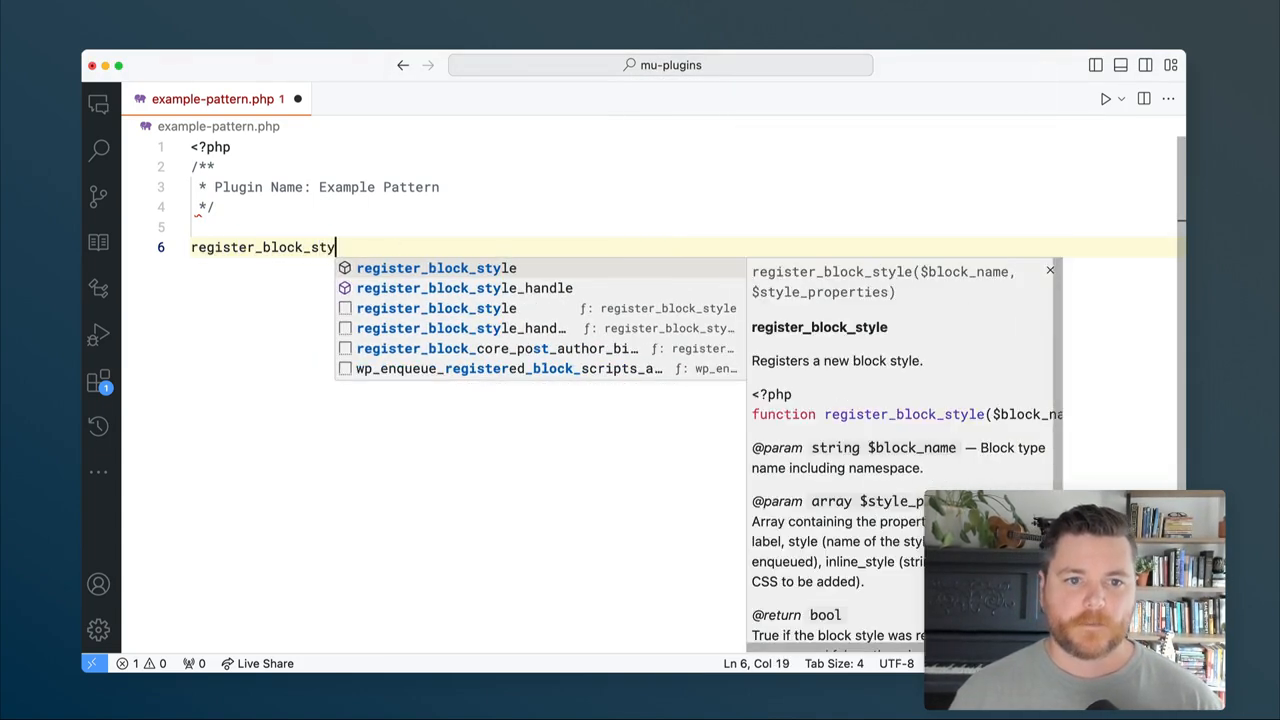
type("le()")
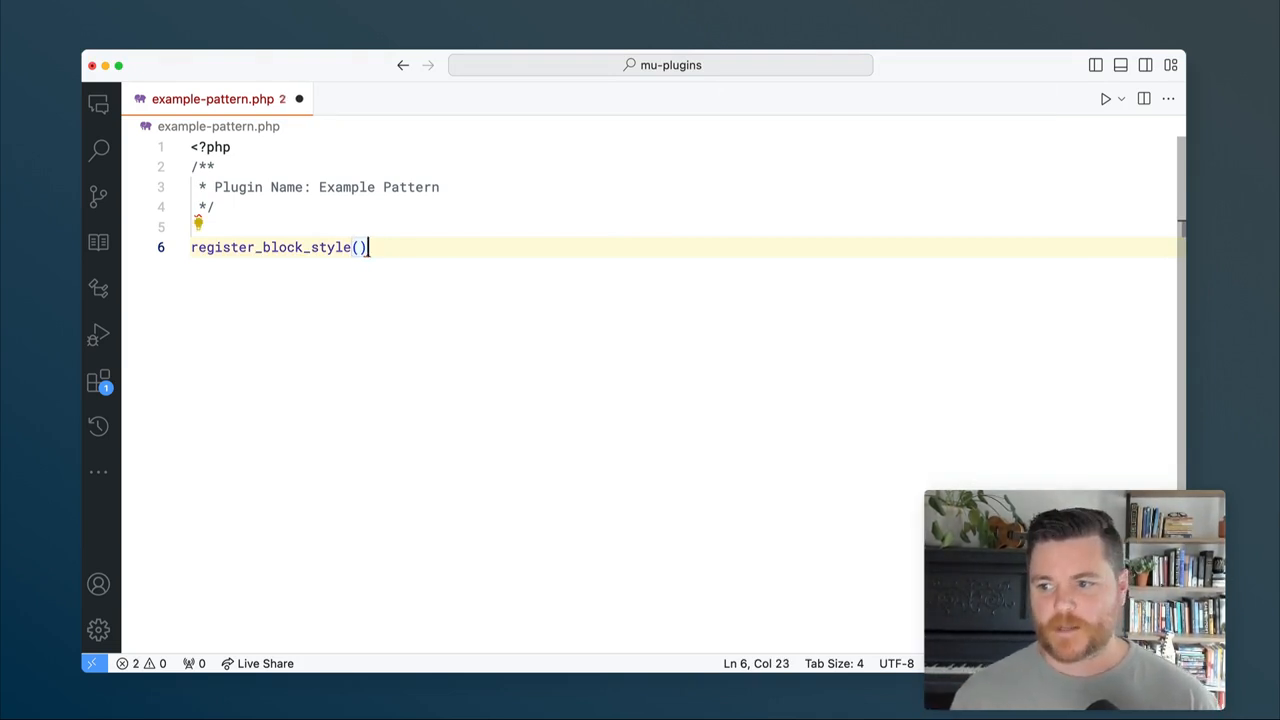
key("Return")
type("'")
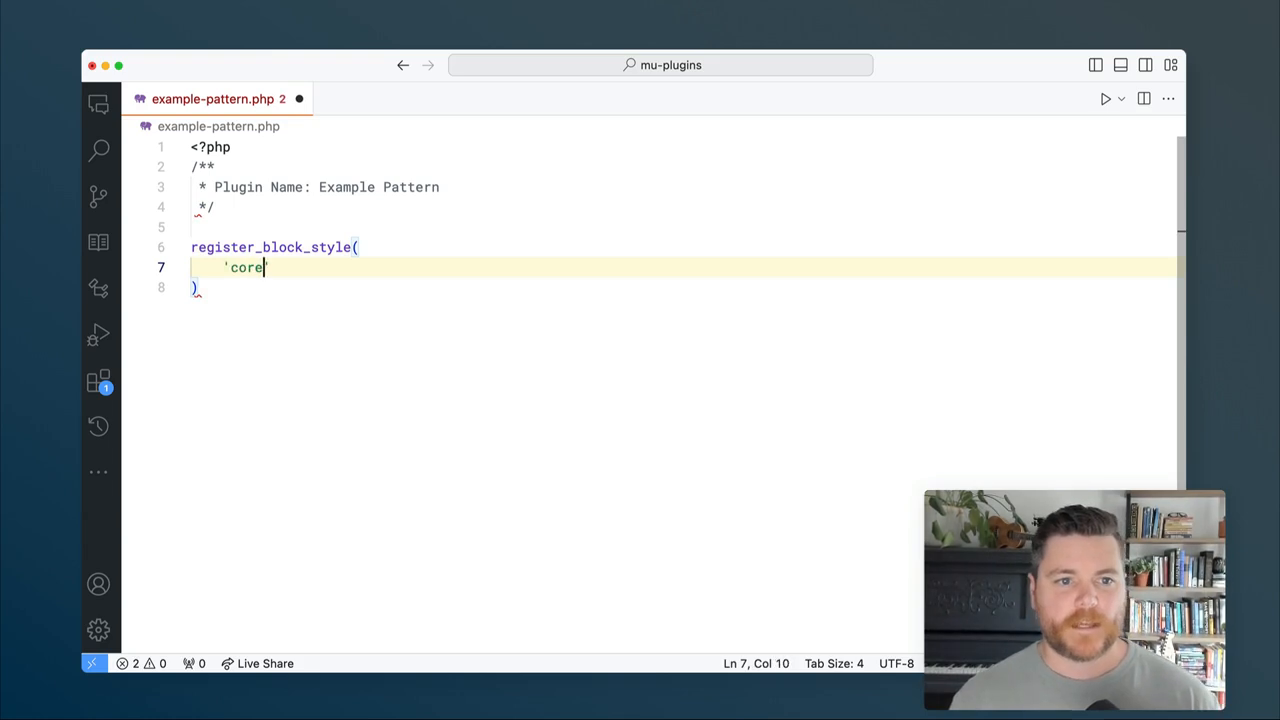
type("core/cover',")
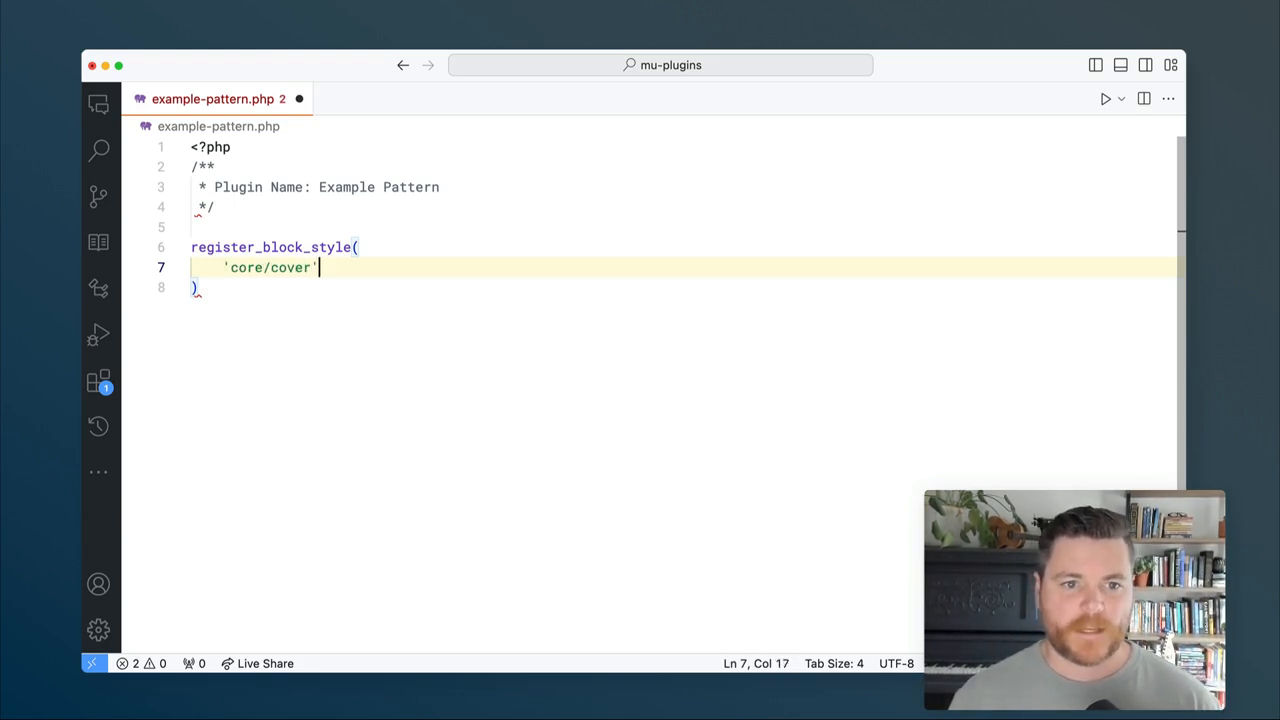
Switch back to the browser and examine the settings and style options of the second card's Cover block.
key("super+Tab")
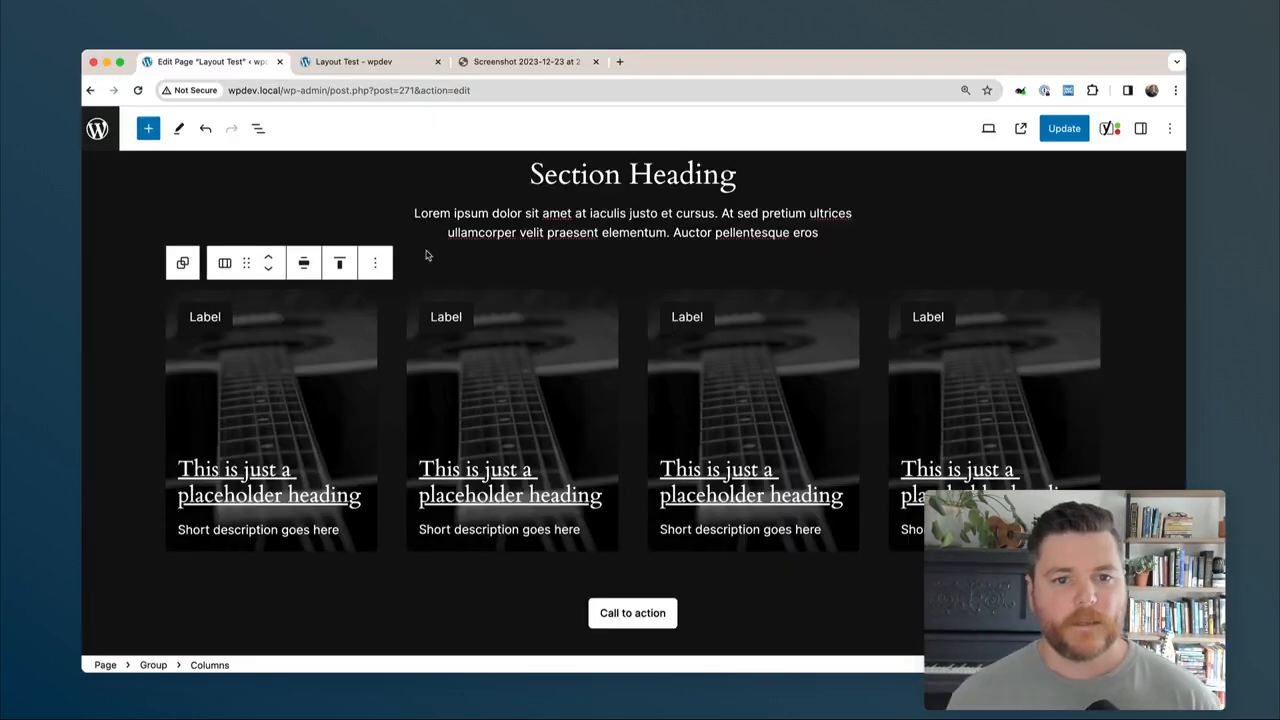
left_click(606, 298)
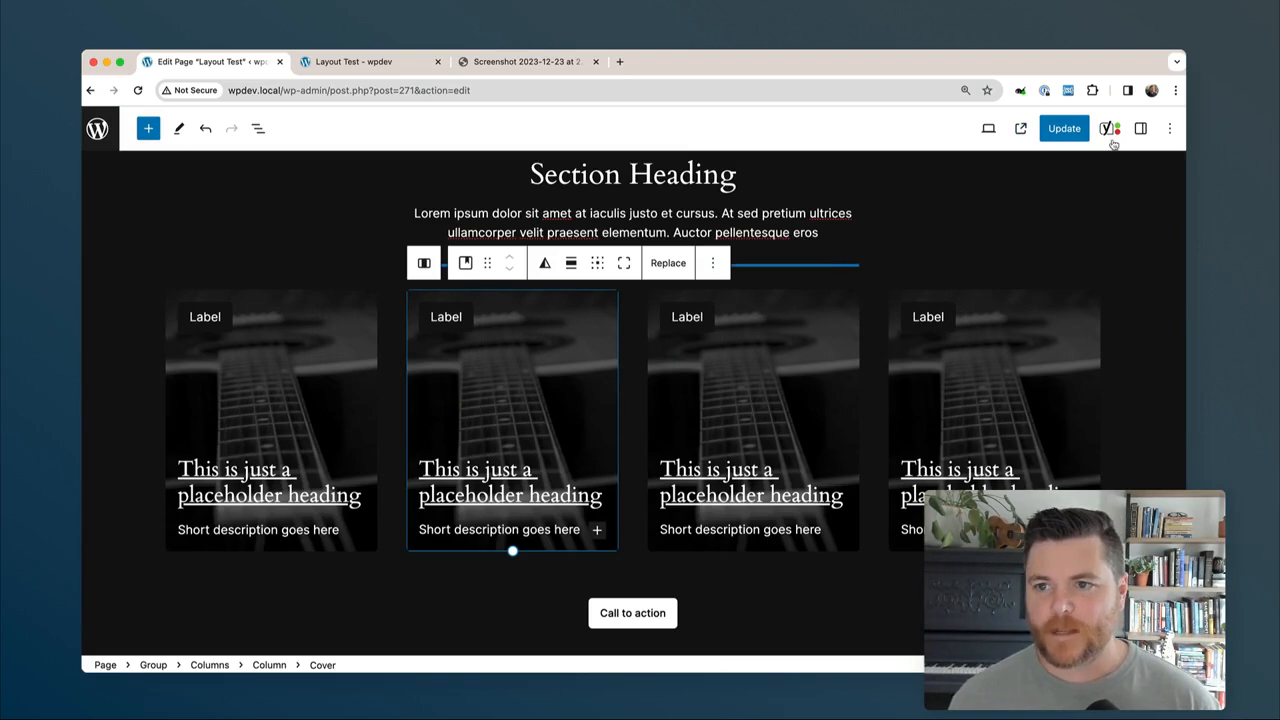
left_click(1140, 128)
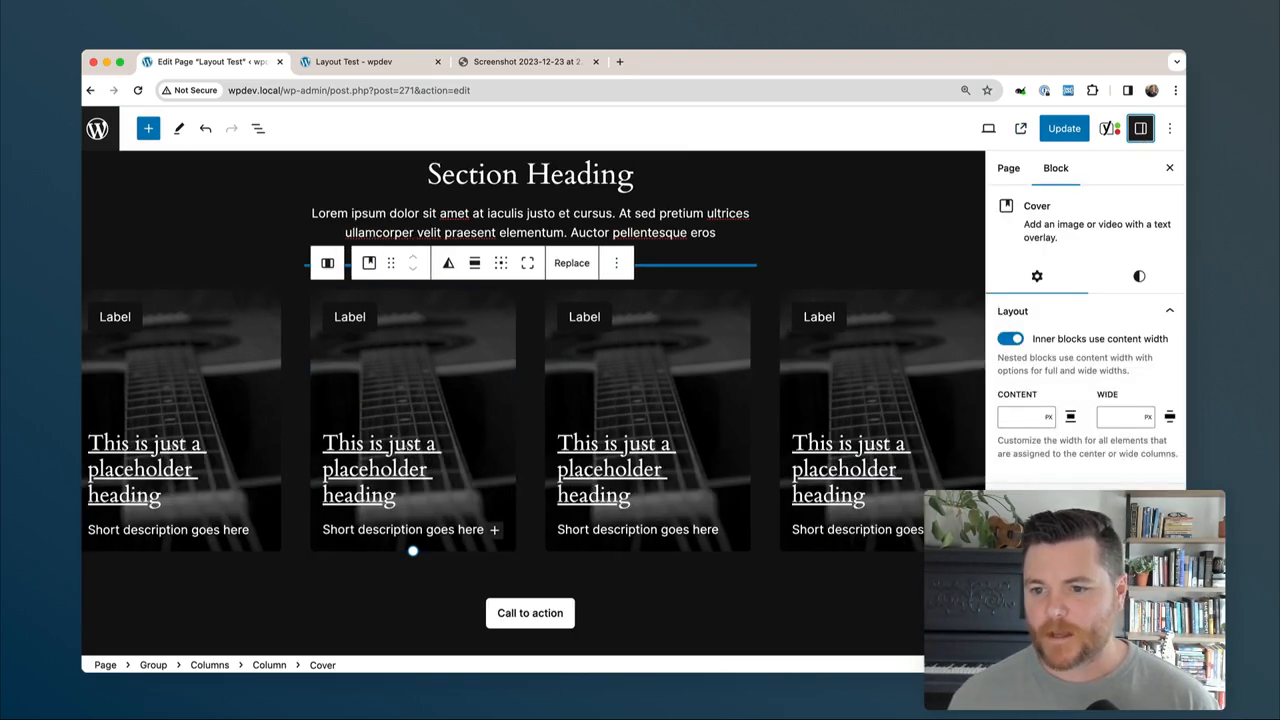
scroll(1085, 350, "down", 3)
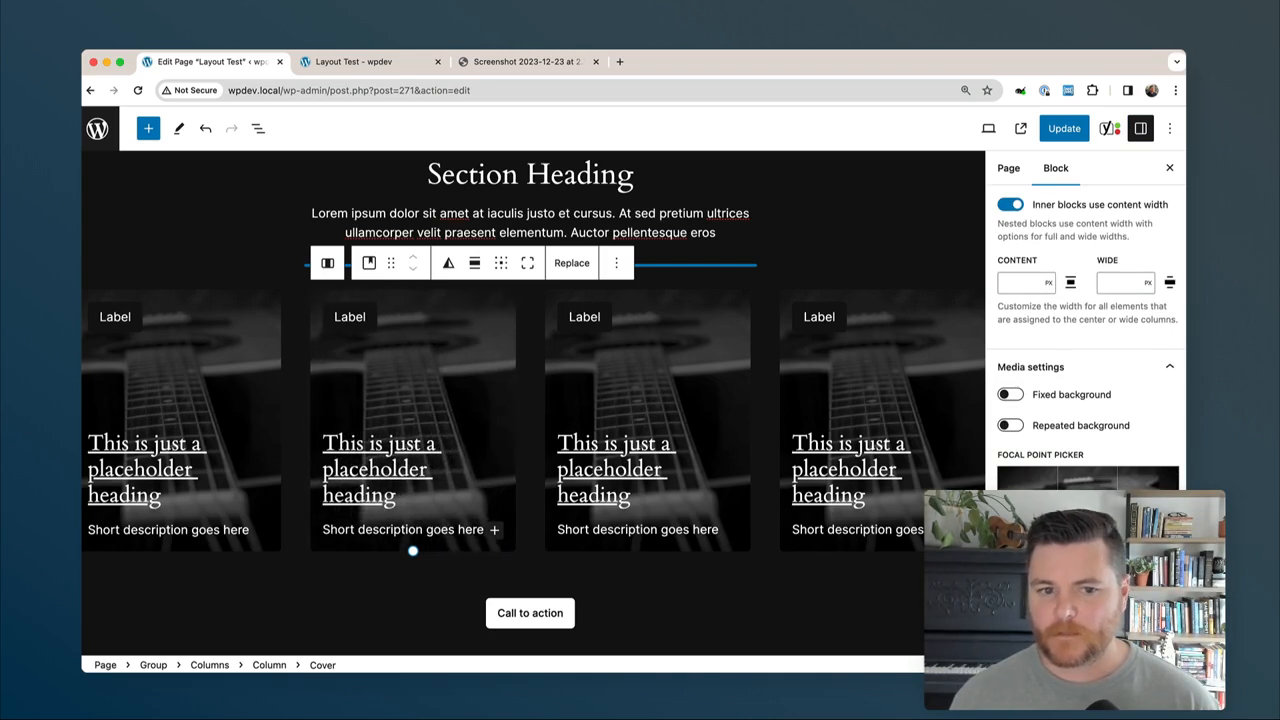
scroll(1120, 268, "up", 3)
left_click(1122, 272)
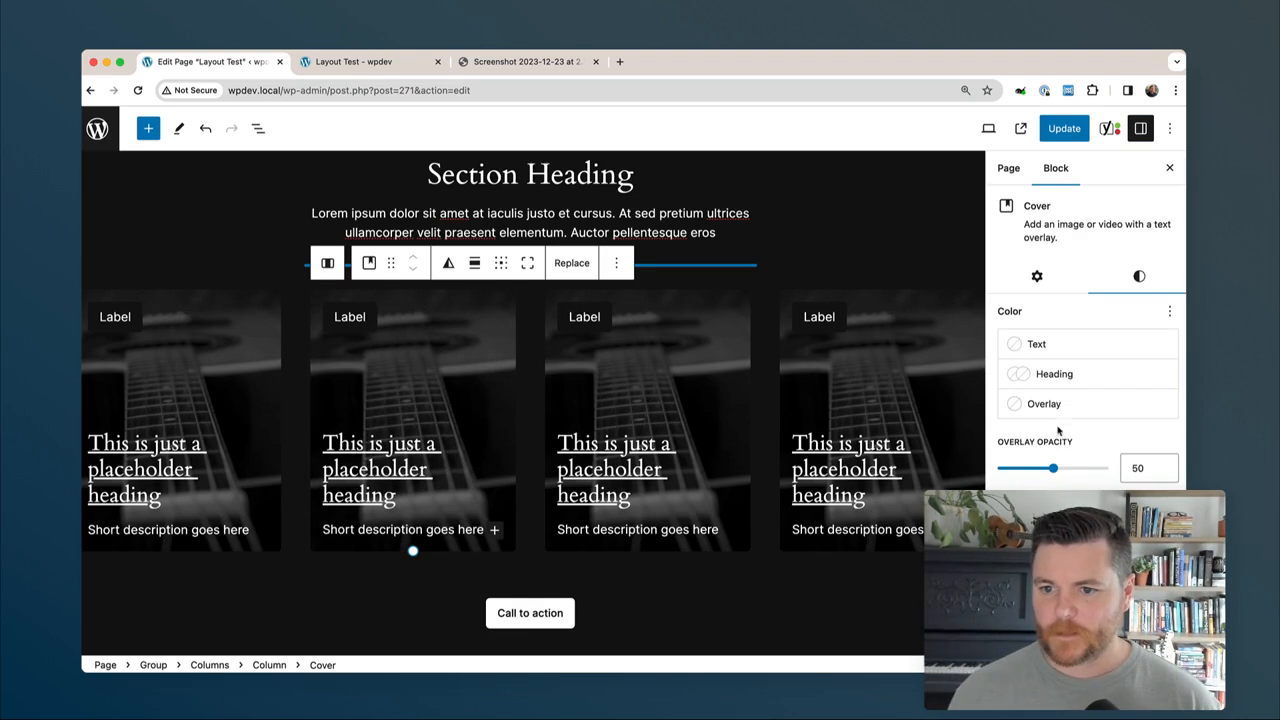
mouse_move(1055, 470)
left_mouse_down()
mouse_move(1086, 469)
mouse_move(998, 469)
mouse_move(1053, 472)
left_mouse_up()
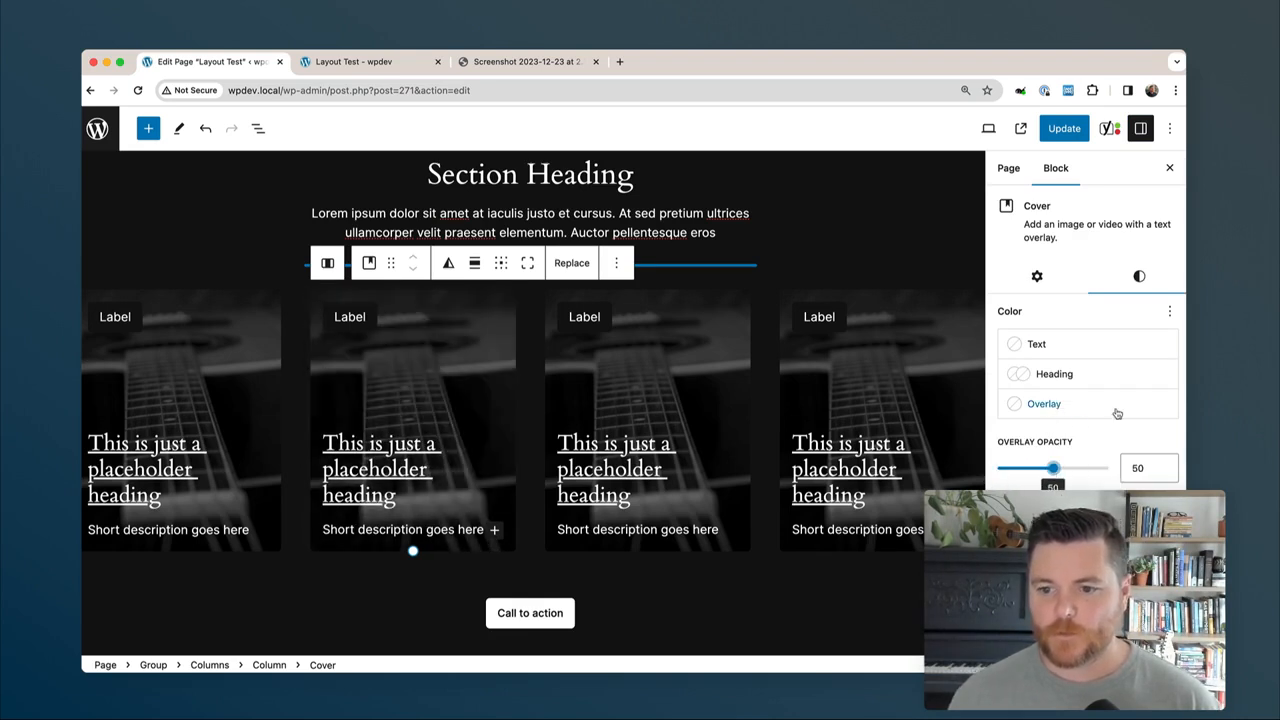
scroll(1090, 420, "down", 5)
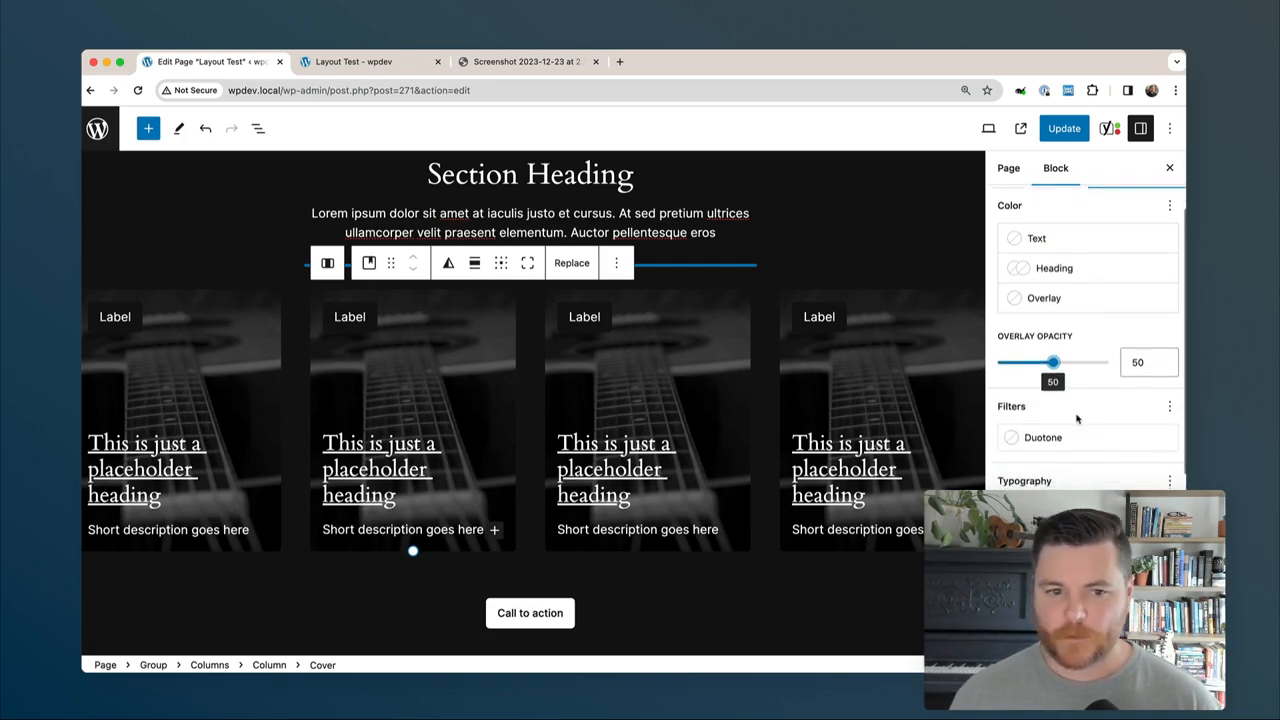
Switch to VS Code and open an array as the second argument of register_block_style().
scroll(1070, 380, "up", 5)
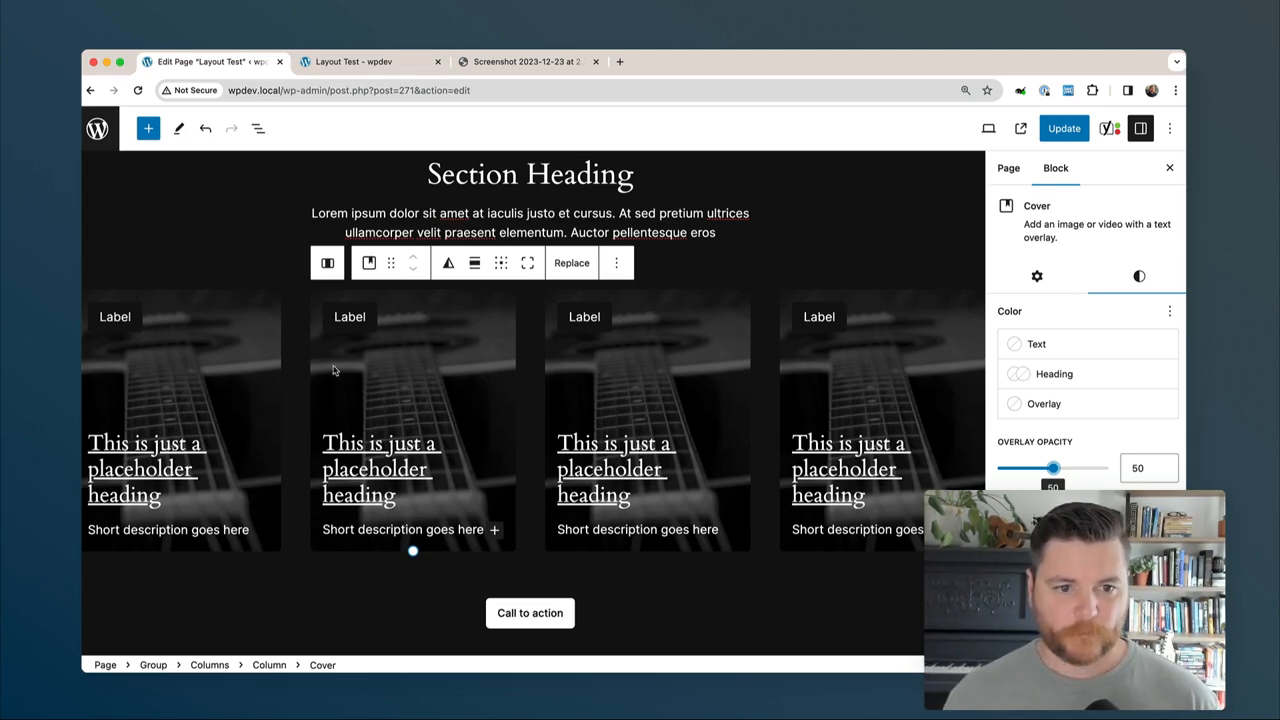
key("super+Tab")
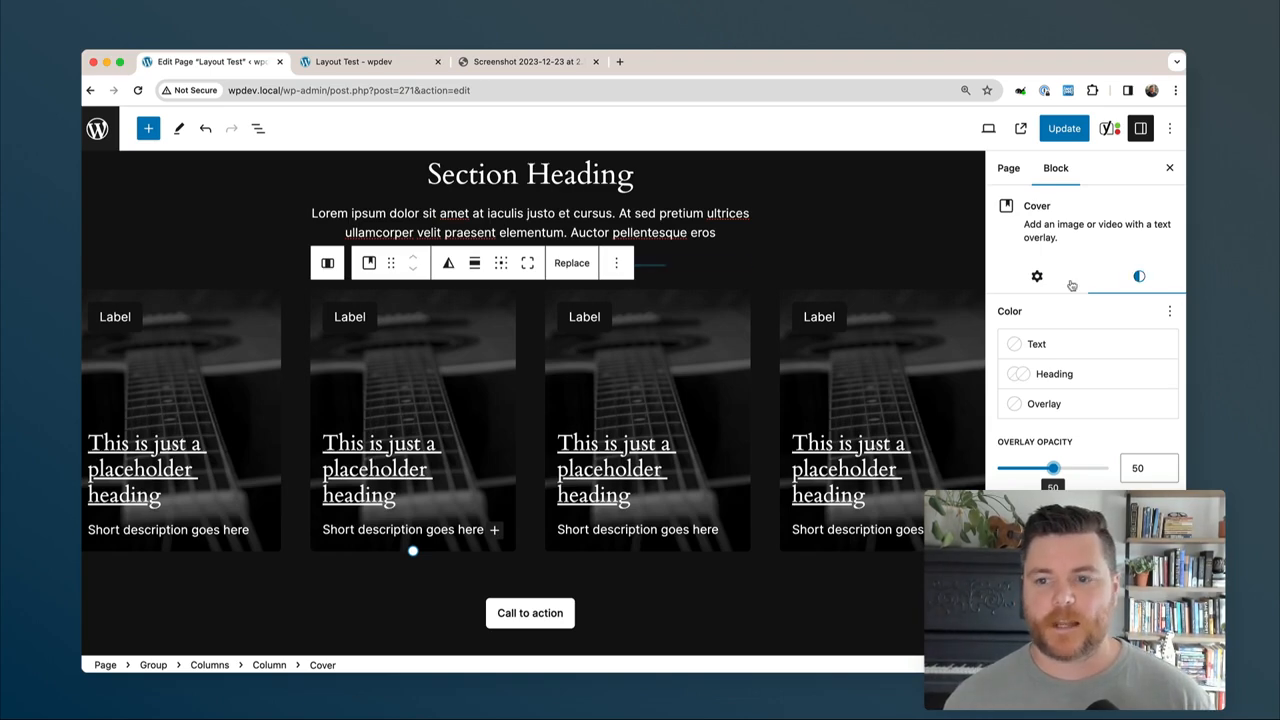
key("super+Tab")
key("Return")
type("array(")
key("BackSpace")
key("BackSpace")
type("Y9")
key("Return")
key("BackSpace")
key("BackSpace")
key("BackSpace")
key("BackSpace")
type("y(")
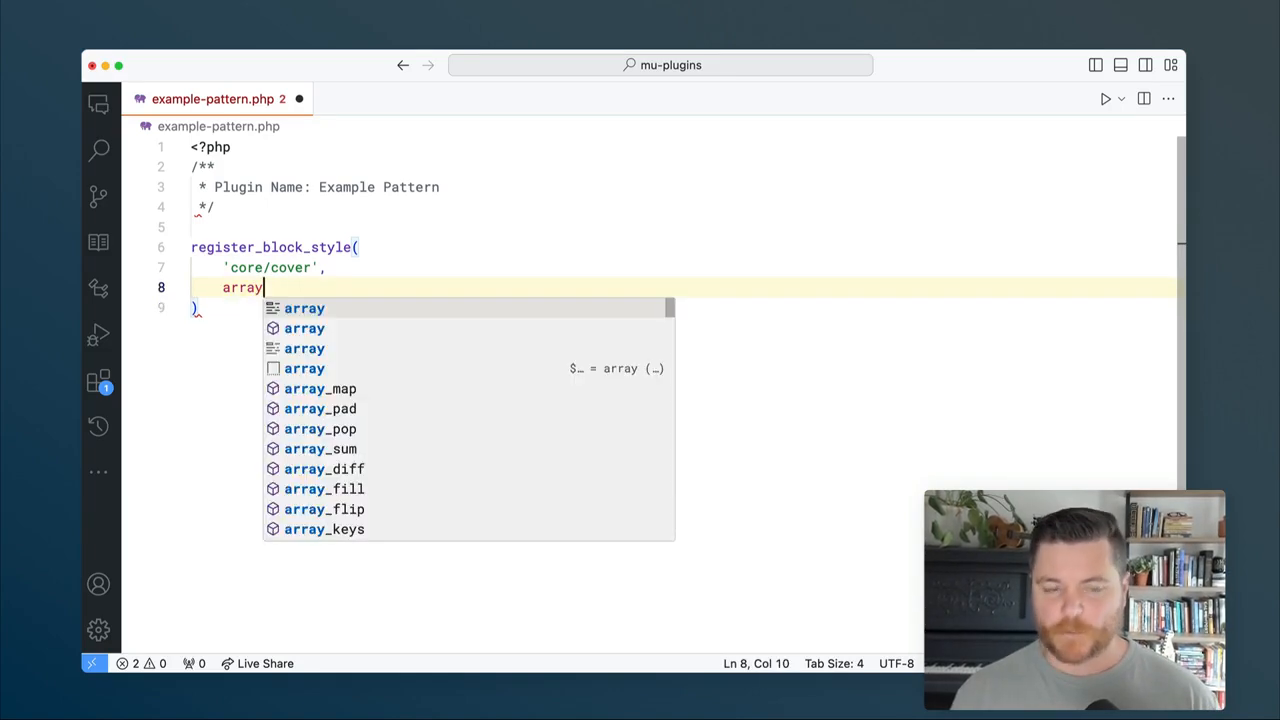
Add a 'name' entry with the value 'example-pattern' inside the style array.
key("Return")
type(";nane")
key("BackSpace")
key("BackSpace")
key("BackSpace")
key("BackSpace")
key("BackSpace")
type("'nan")
key("BackSpace")
key("BackSpace")
type("ame' ")
type("=> 'example-pa")
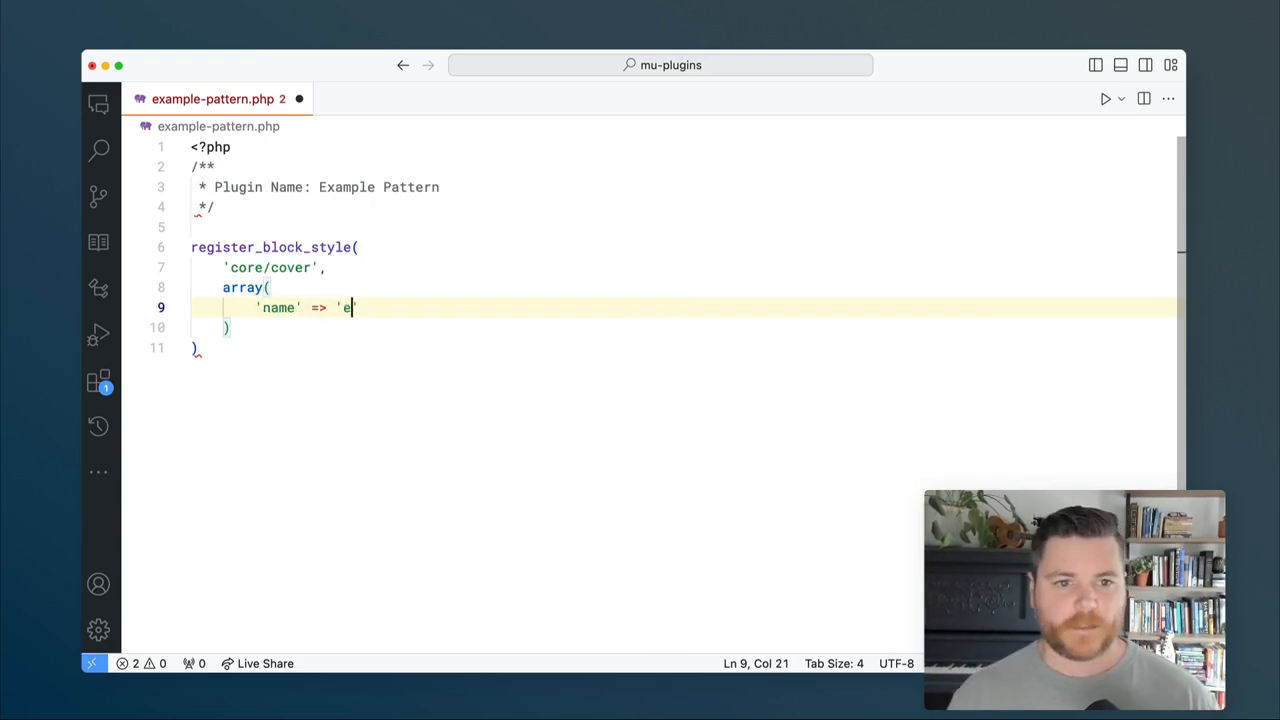
type("ttern',")
Add a 'label' entry with the value 'Example Pattern' below the name entry.
key("Return")
type("'label =>")
key("BackSpace")
key("BackSpace")
key("BackSpace")
key("BackSpace")
type("' -")
key("BackSpace")
type("=> 'Example Pattern',")
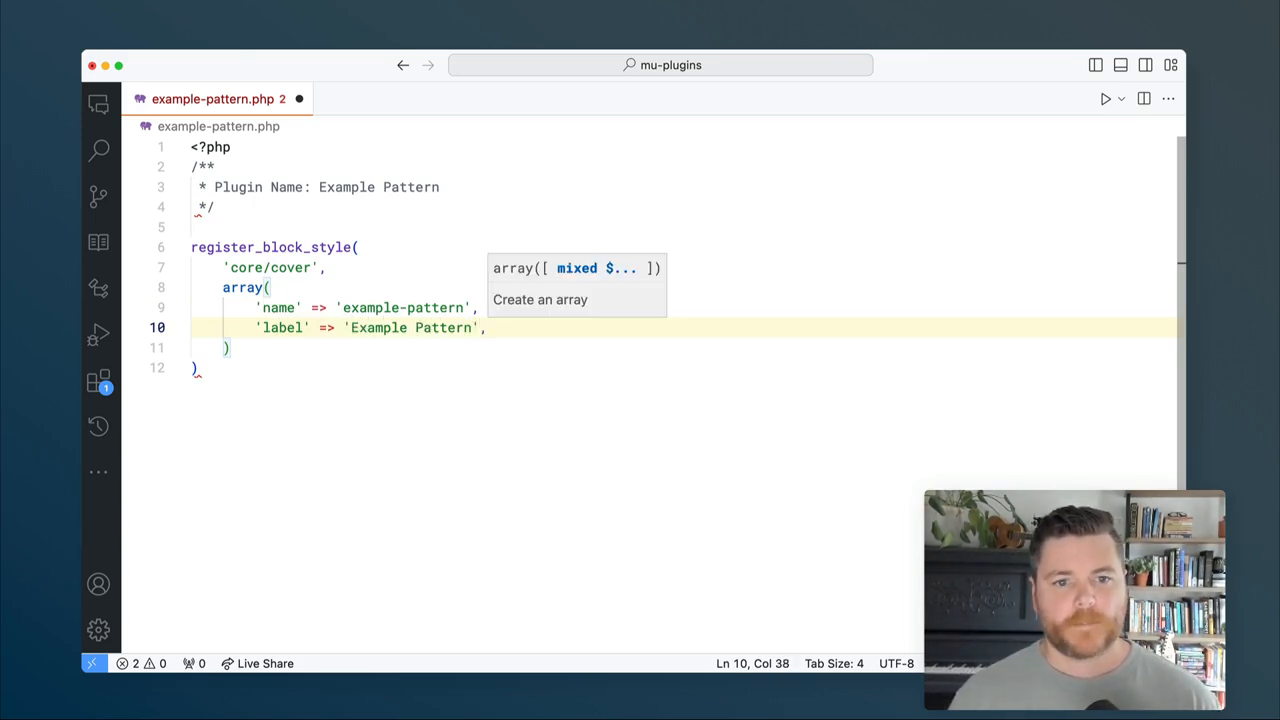
Add an 'inline_style' entry holding an empty multi-line string below the label entry.
key("Return")
type("'inline_style")
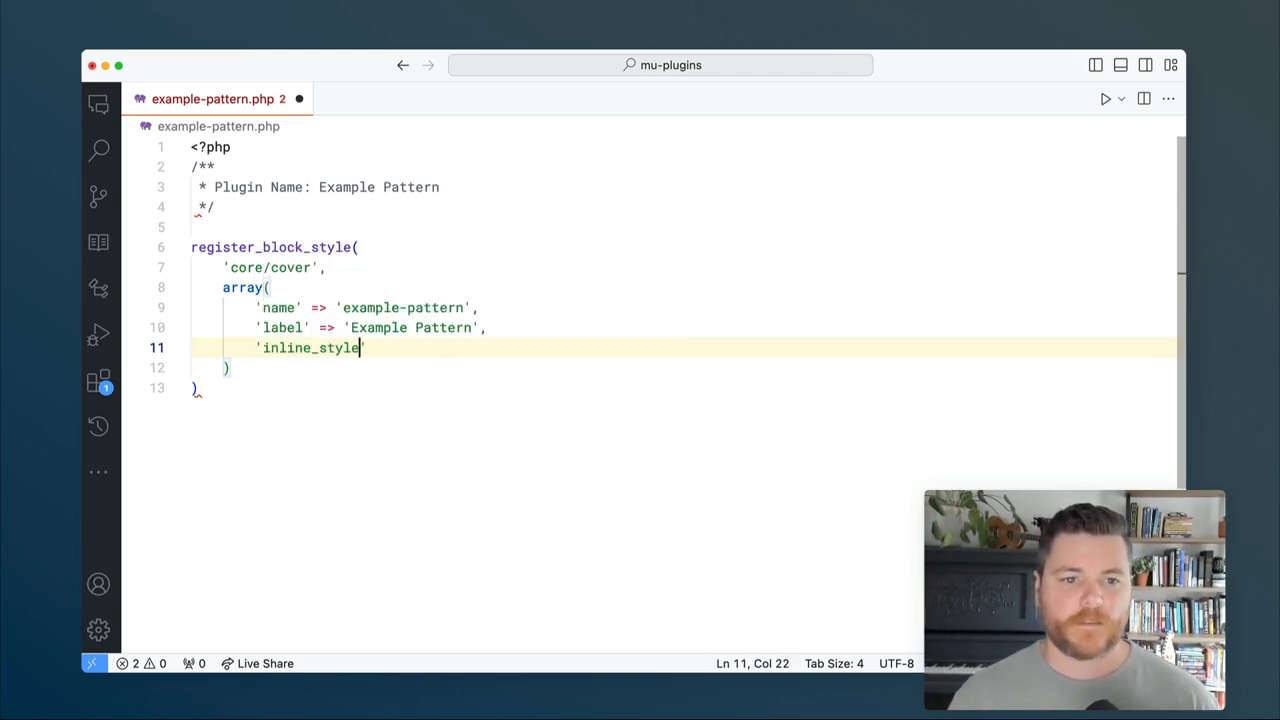
type("' => '")
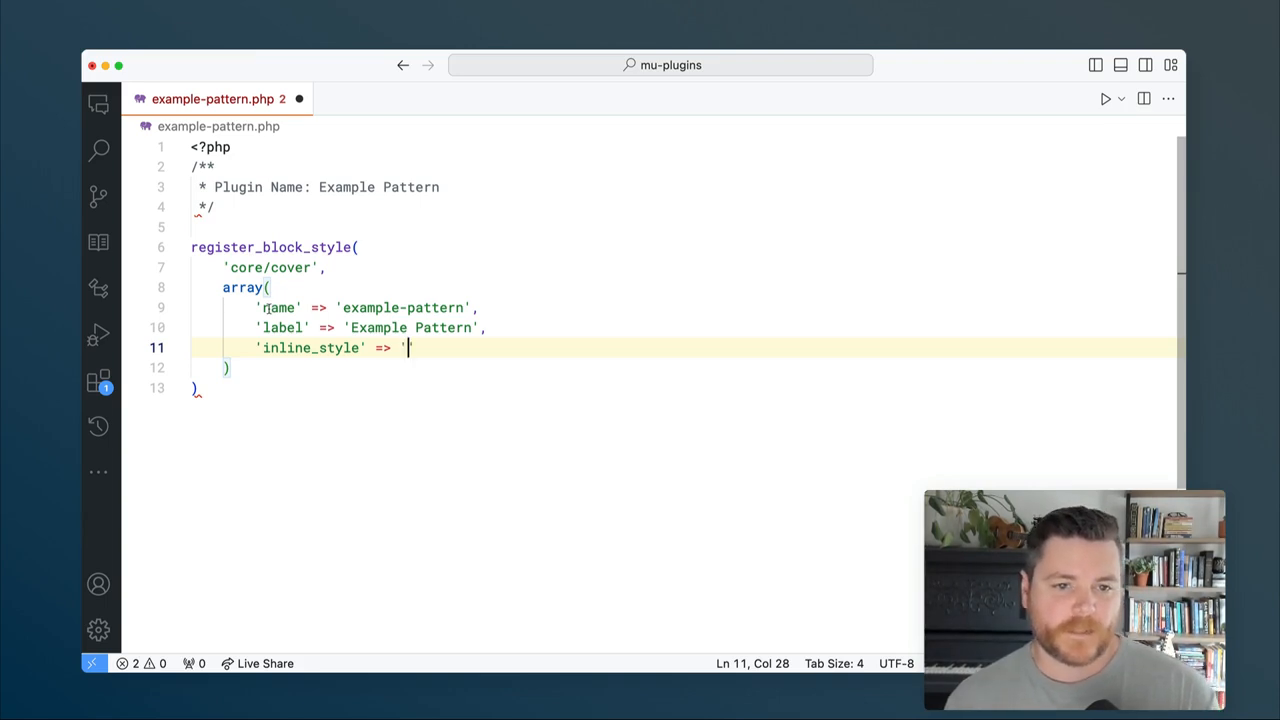
key("Return")
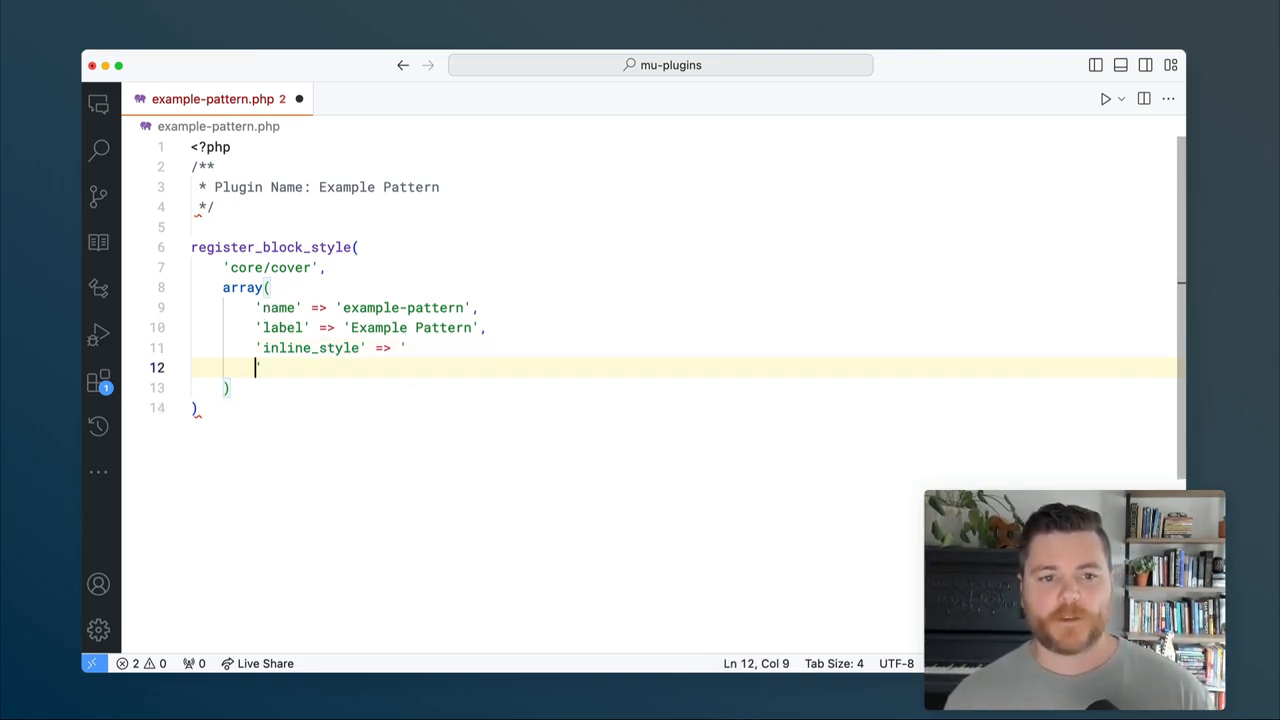
key("Up")
key("super+Right")
key("Return")
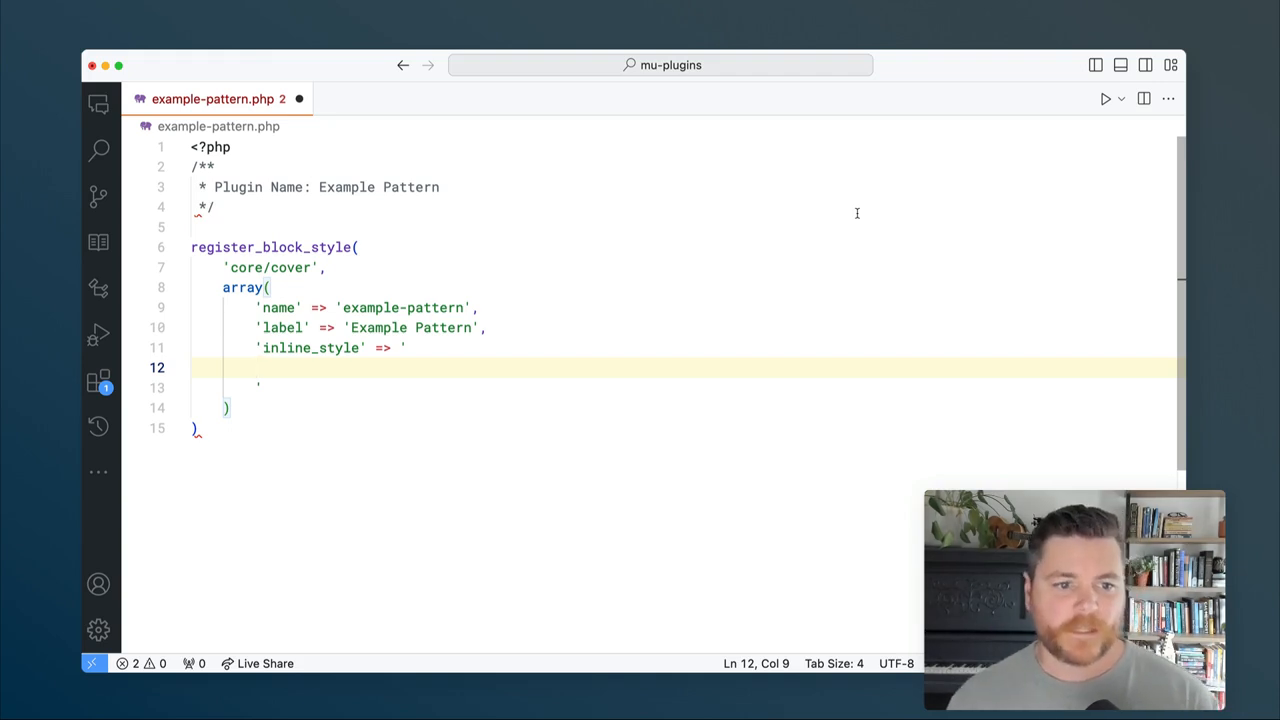
End the register_block_style() call with a semicolon and save example-pattern.php.
key("Down")
key("Down")
key("Down")
type(";")
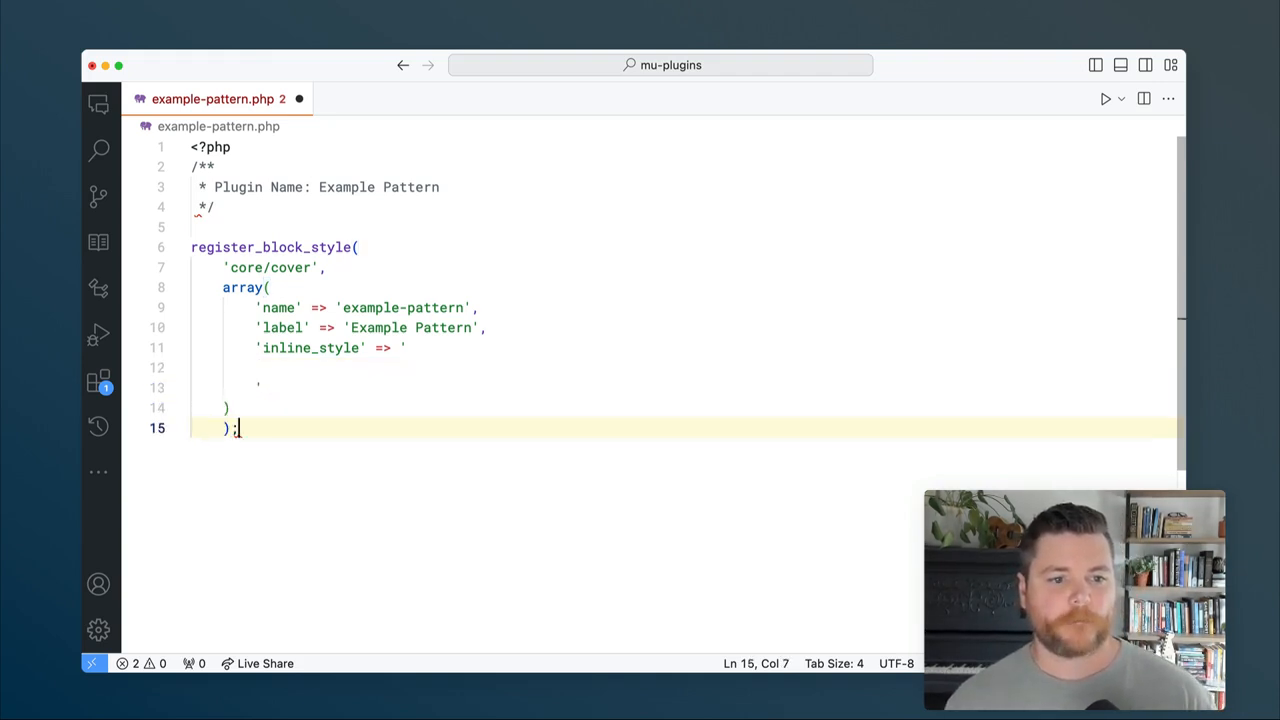
key("cmd+s")
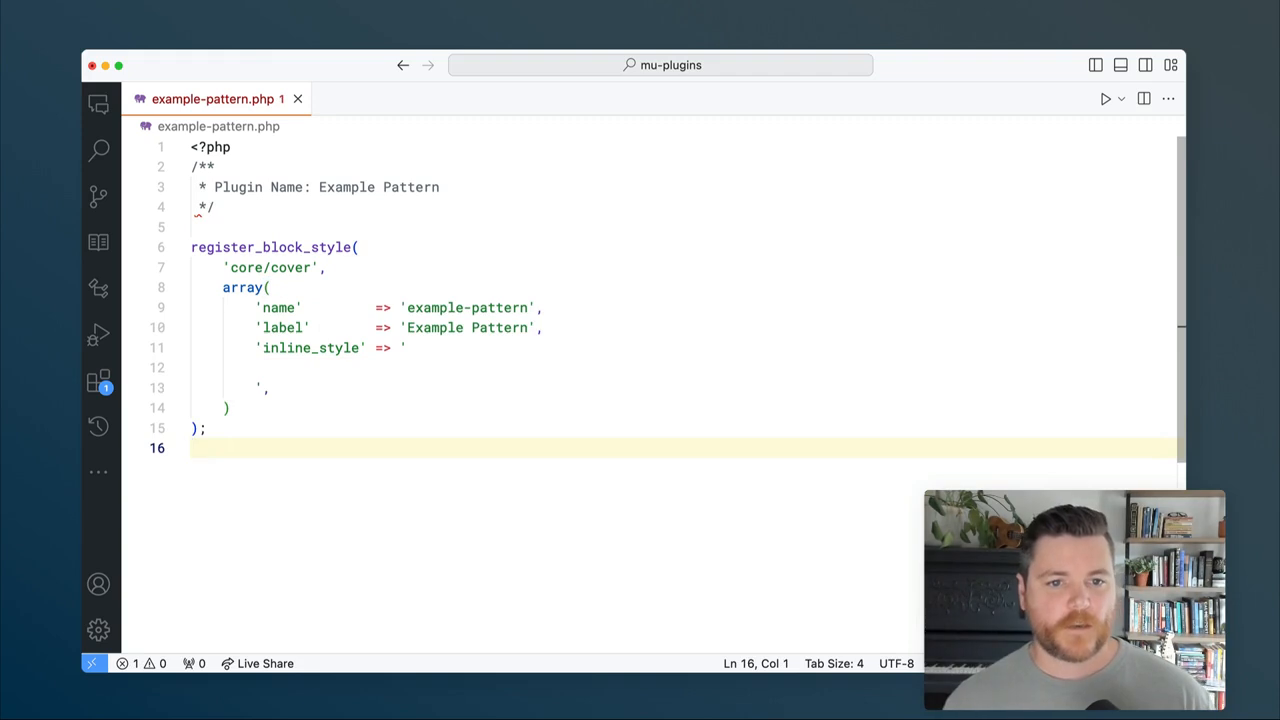
Switch to the browser, reload the page editor and show the style options of the third card's Cover block.
key("cmd+Tab")
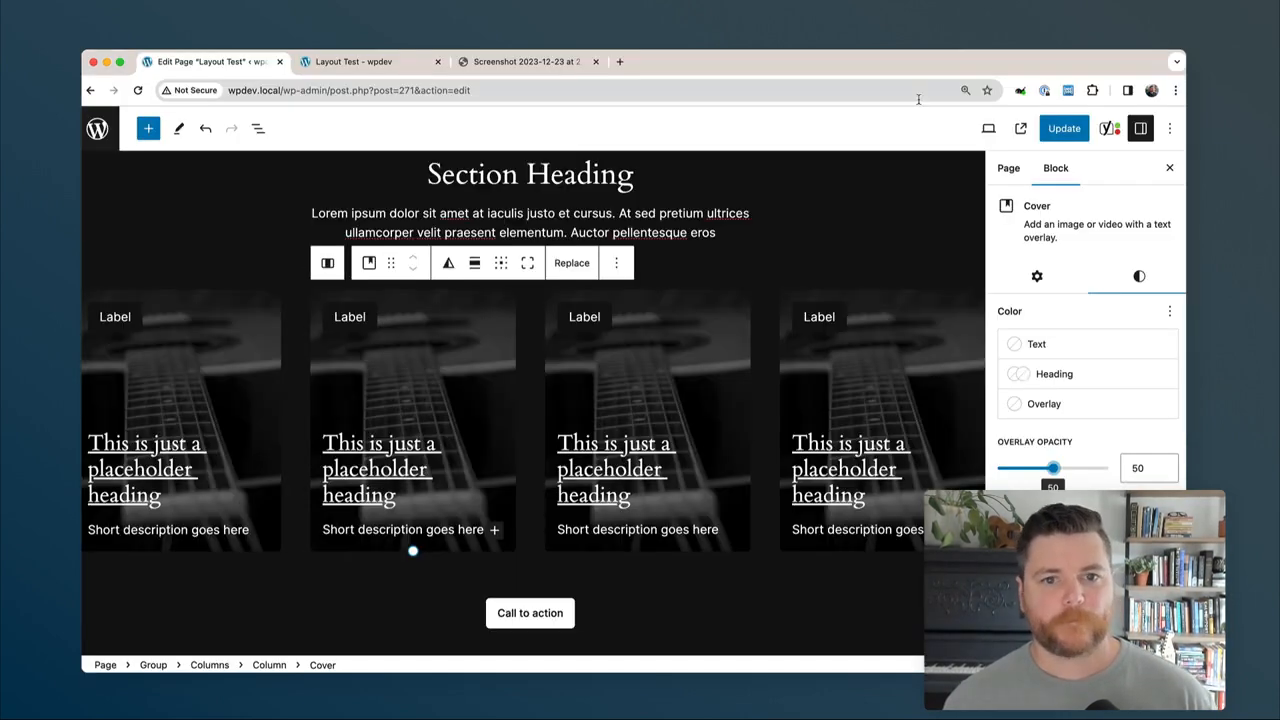
key("cmd+r")
left_click(582, 278)
key("cmd+s")
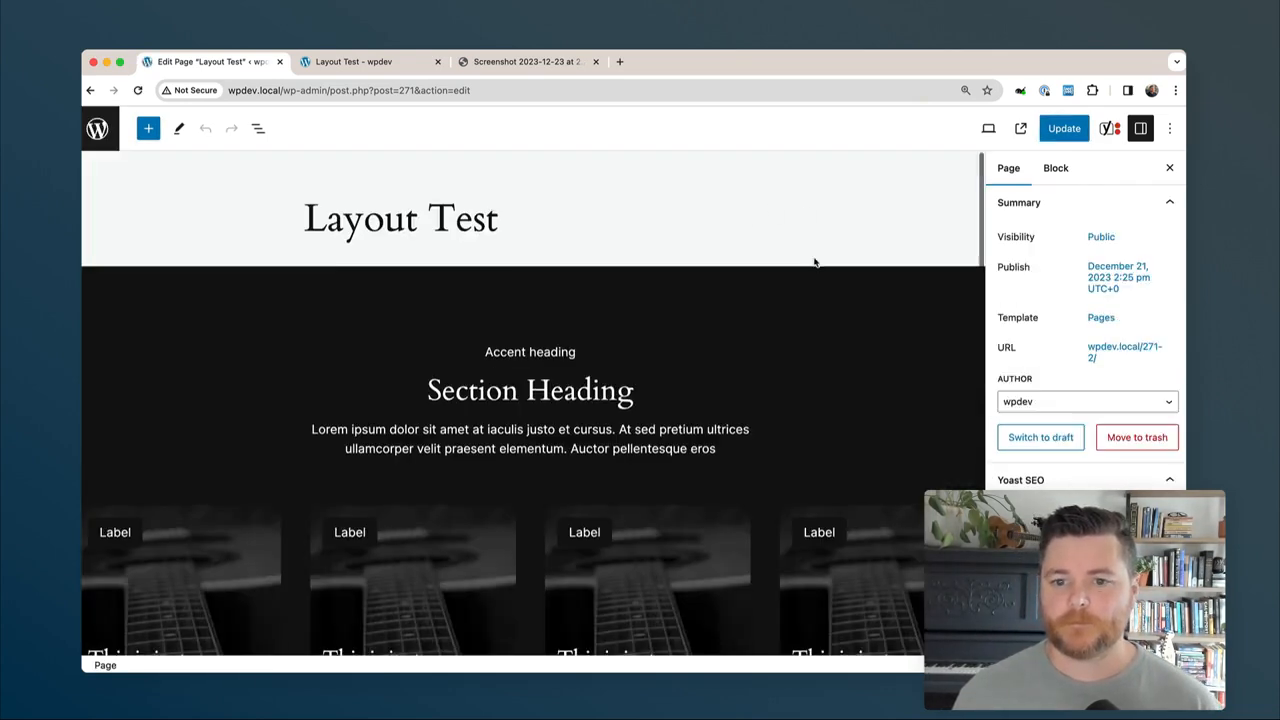
scroll(651, 397, "down", 3)
left_click(651, 397)
left_click(571, 320)
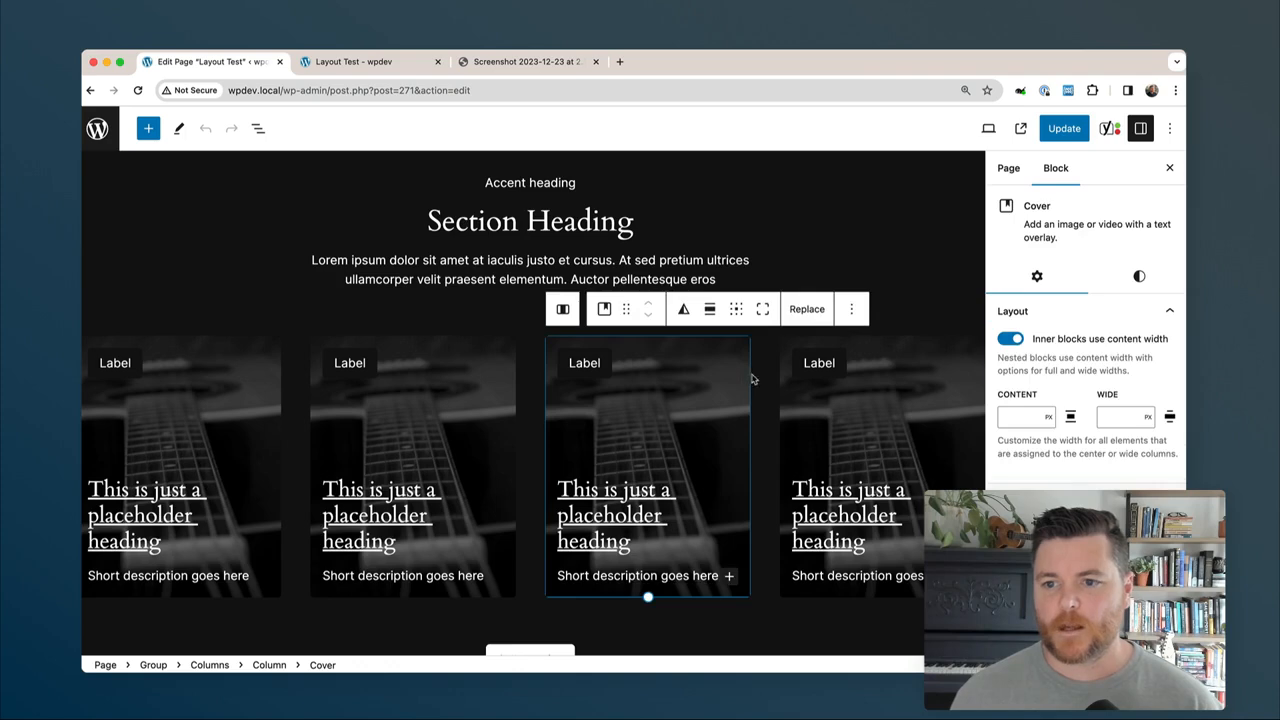
left_click(1141, 277)
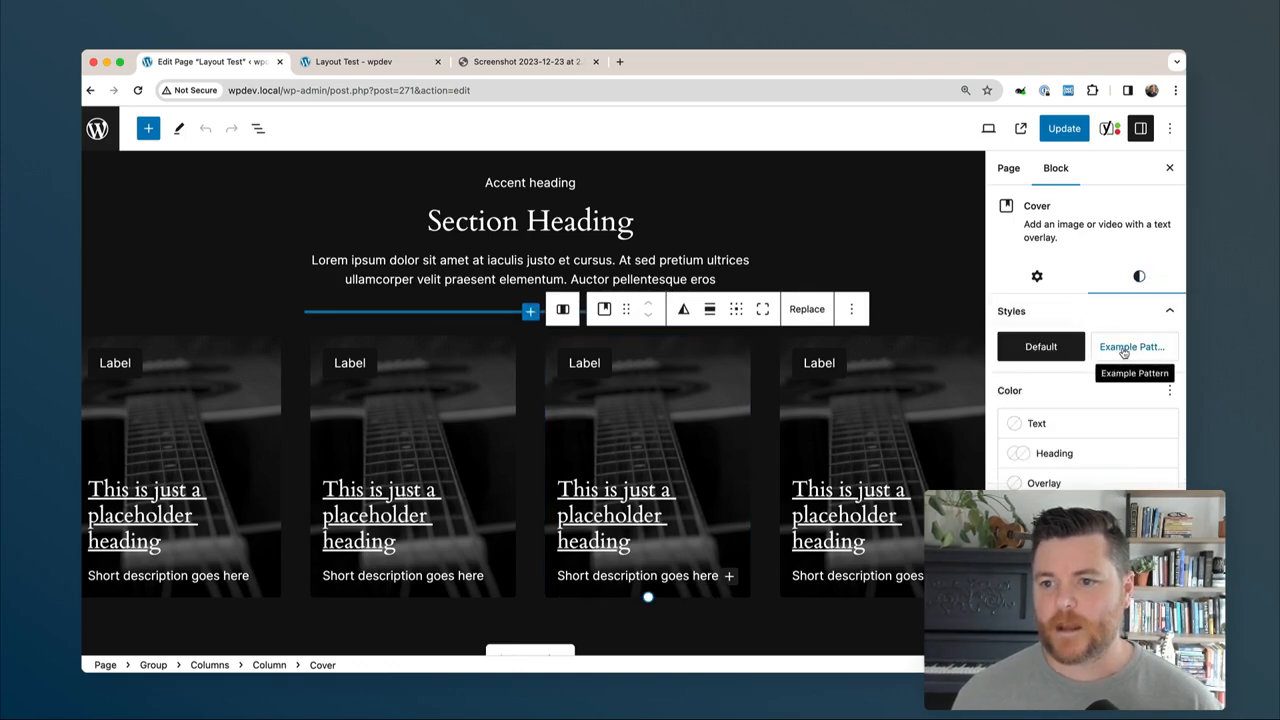
Apply the Example Pattern style to the third card's Cover block and update the page.
mouse_move(1130, 350)
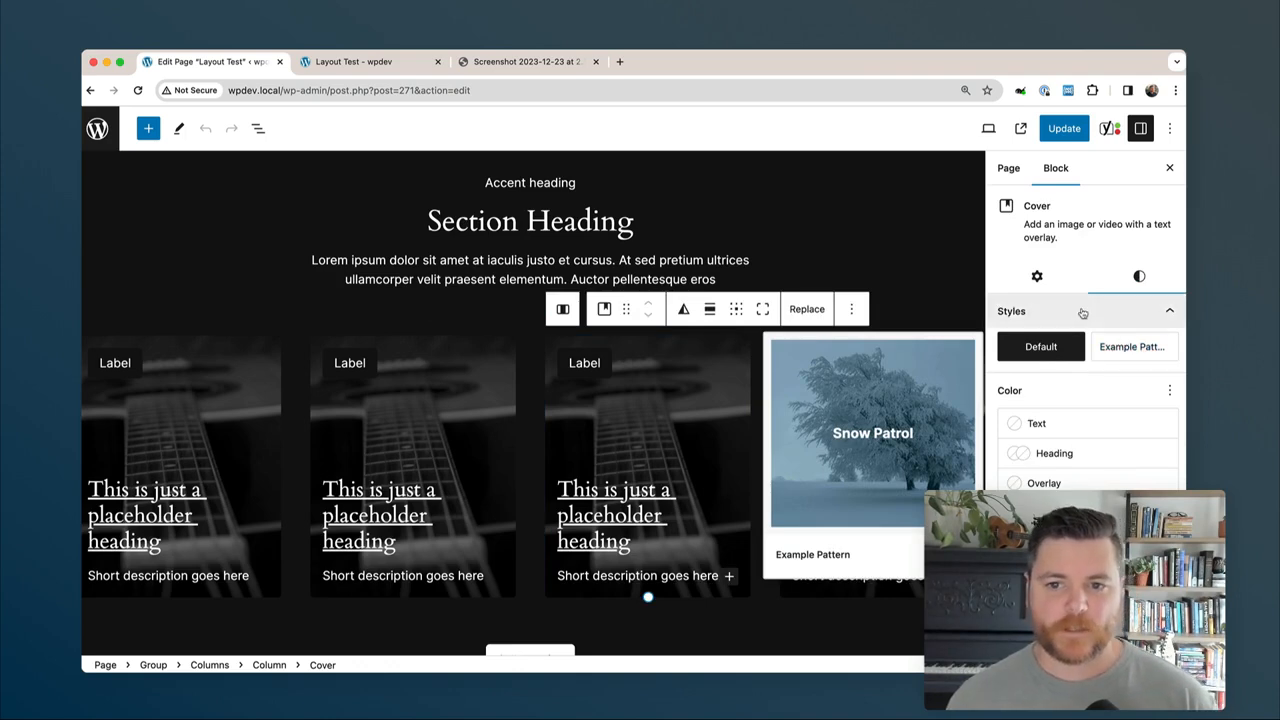
left_click(1130, 346)
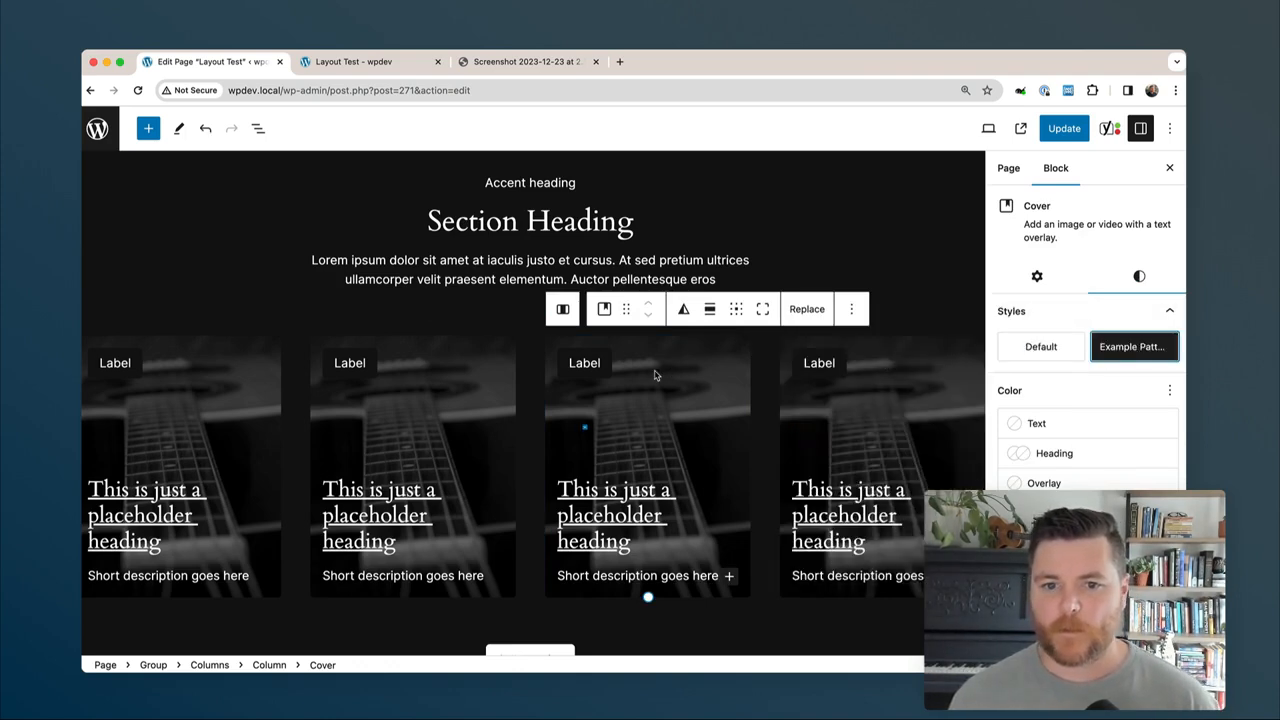
left_click(1064, 128)
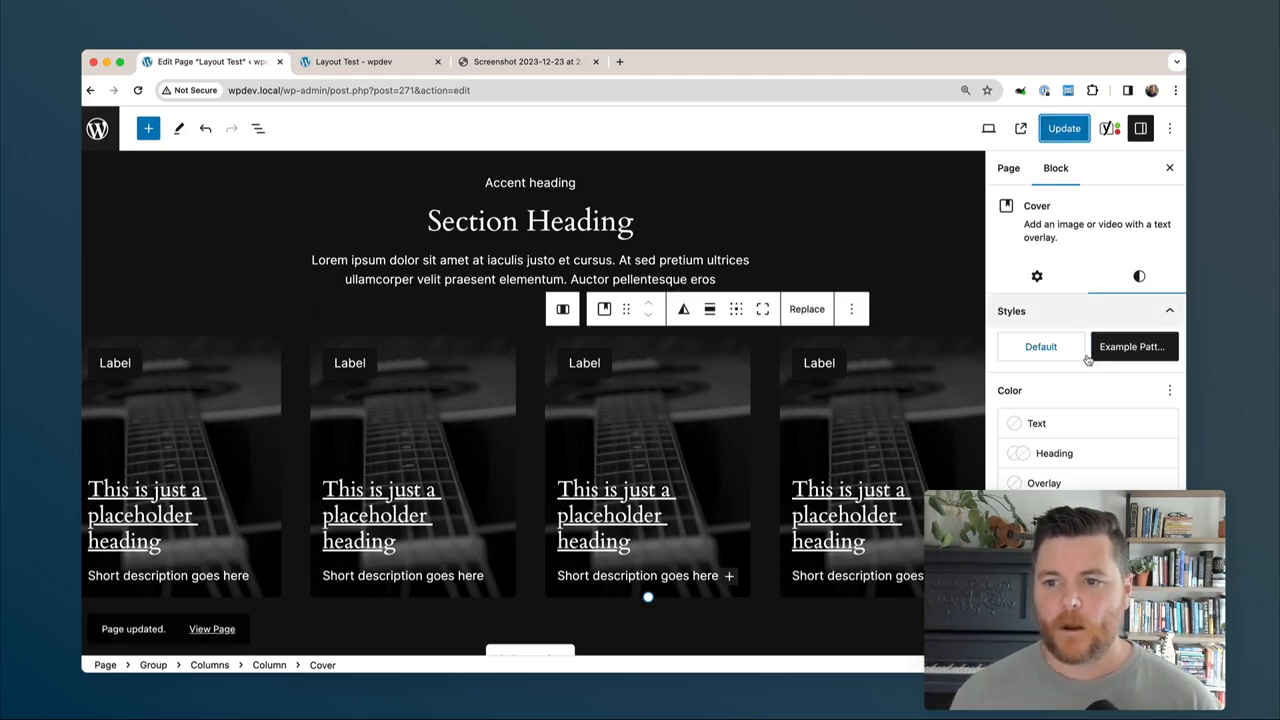
Inspect the third card in the browser's developer tools and select its wp-block-cover wrapper div.
scroll(1088, 362, "down", 5)
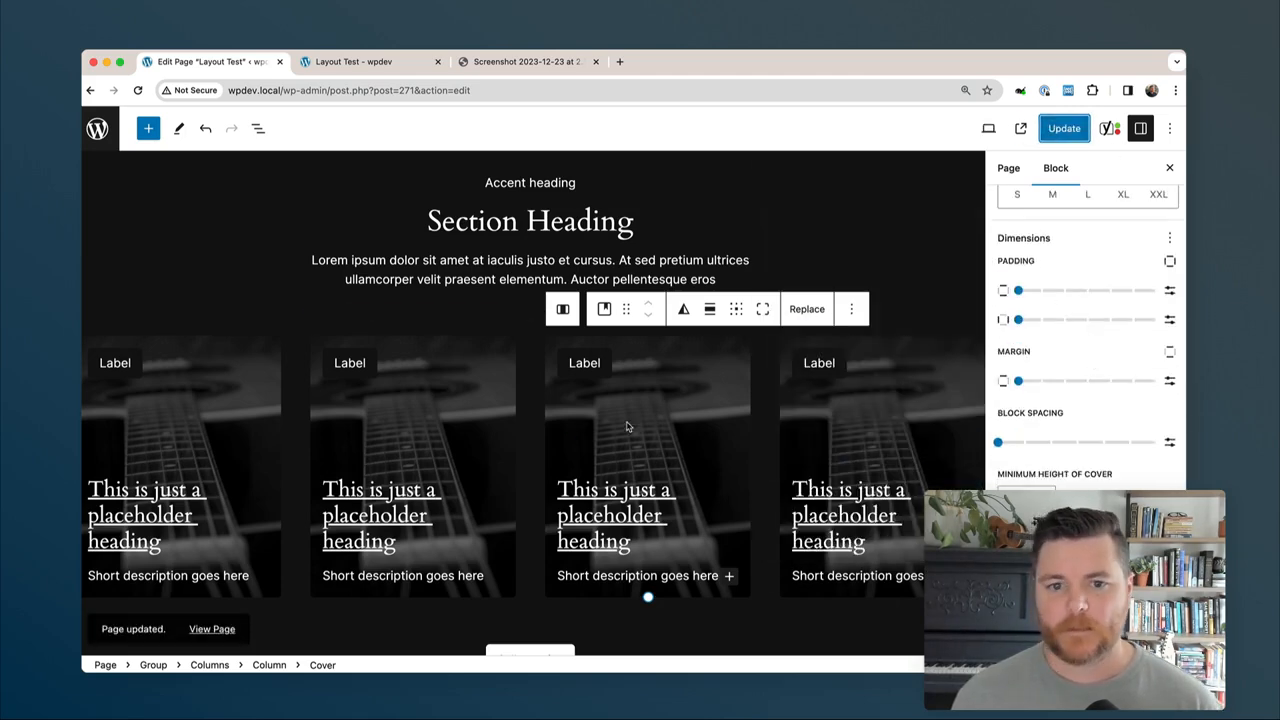
right_click(733, 339)
left_click(747, 577)
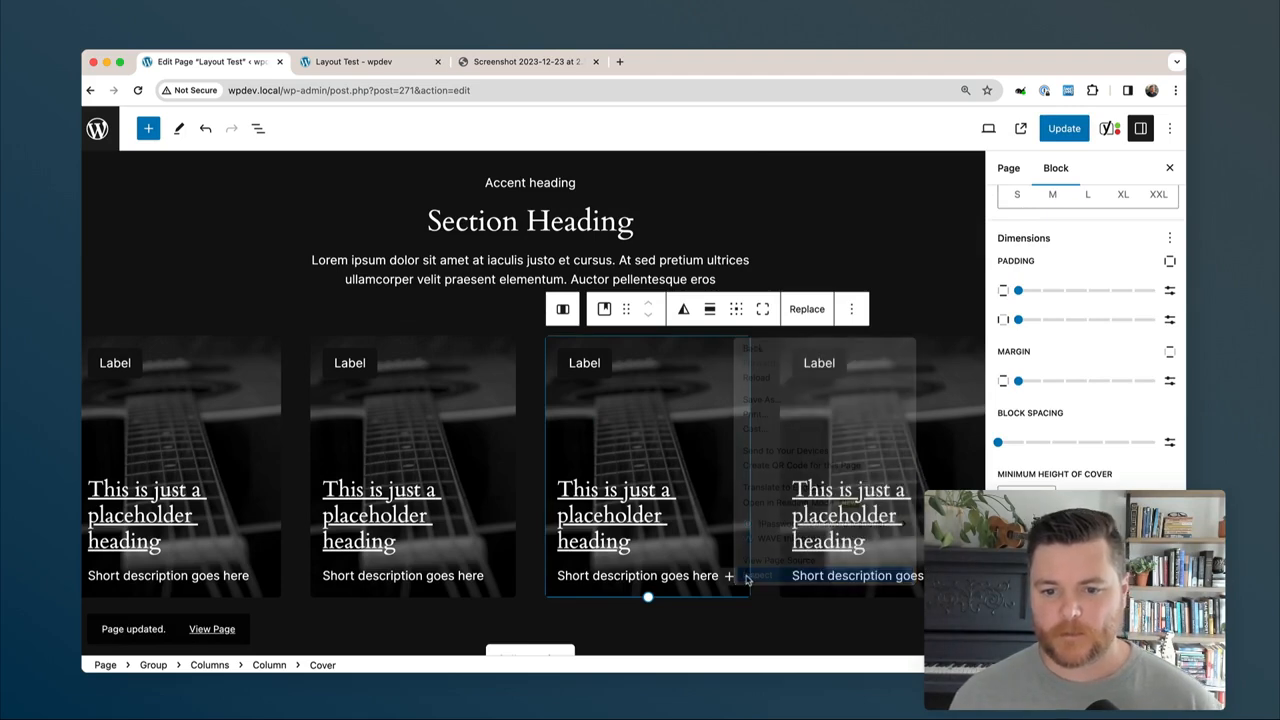
mouse_move(983, 303)
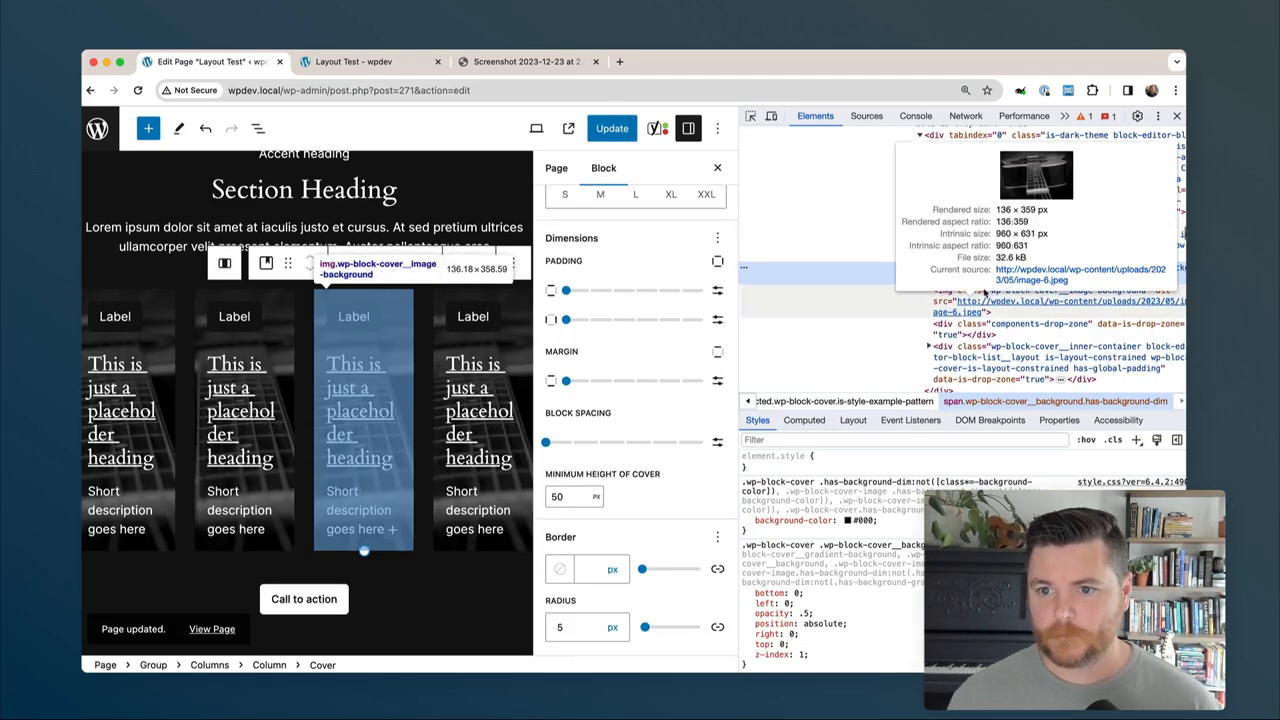
scroll(990, 300, "up", 3)
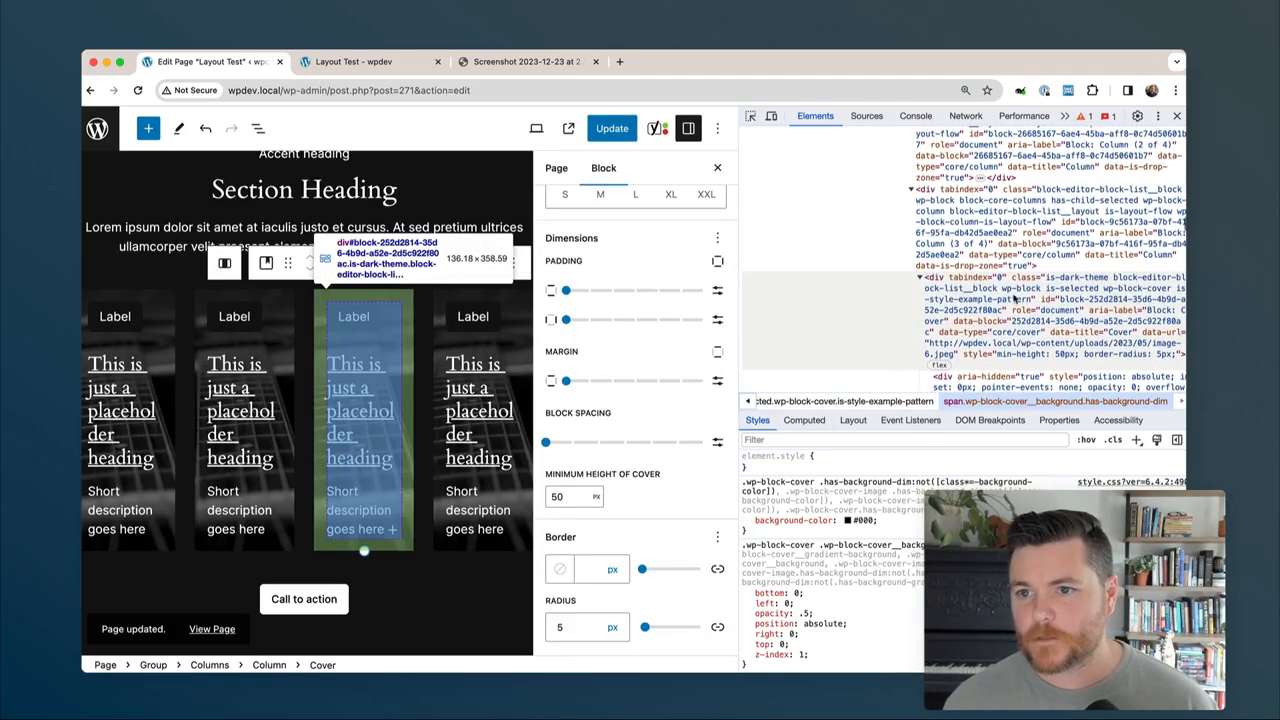
scroll(1005, 290, "down", 3)
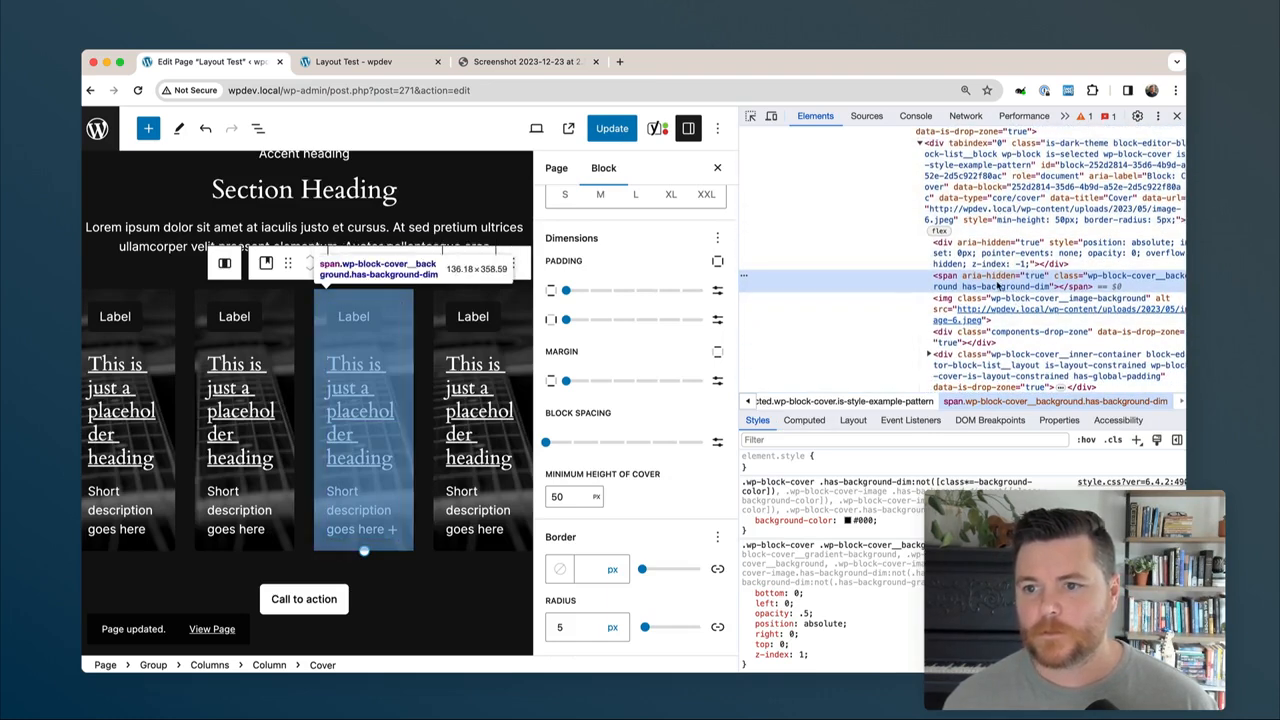
left_click(1106, 185)
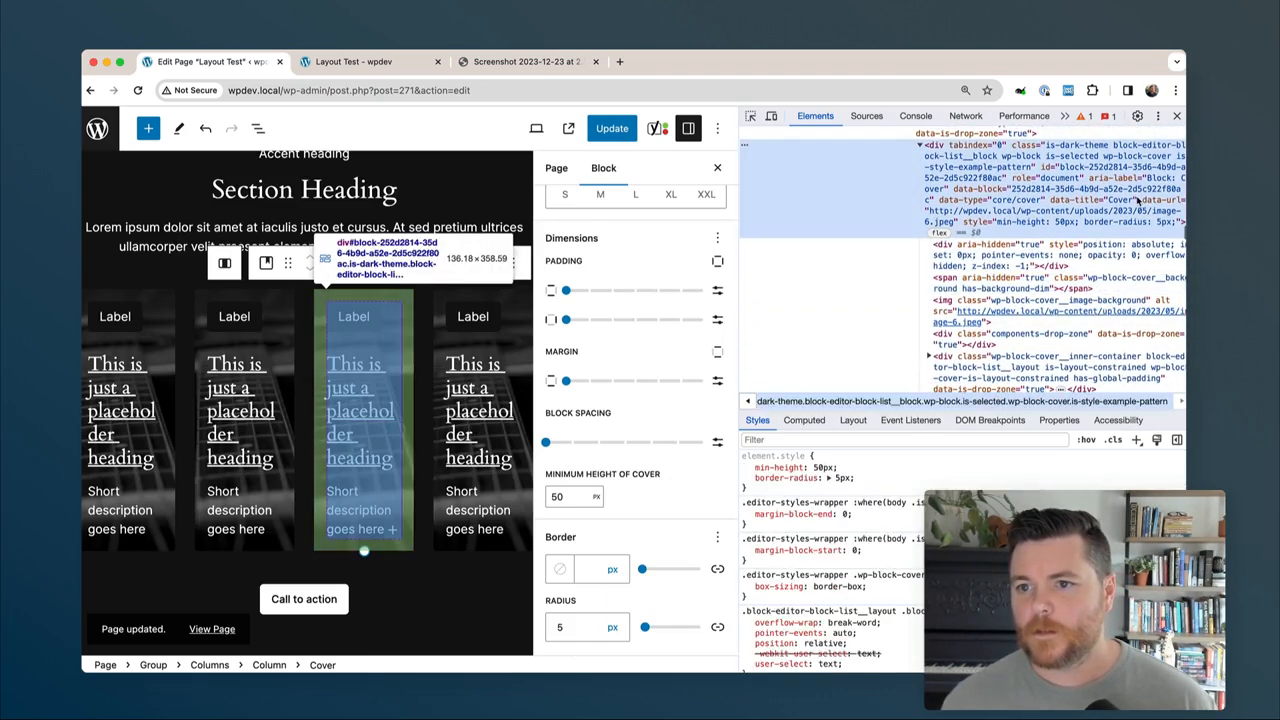
Toggle the is-style-example-pattern class off and on for the Cover wrapper and close the developer tools.
left_click(1113, 439)
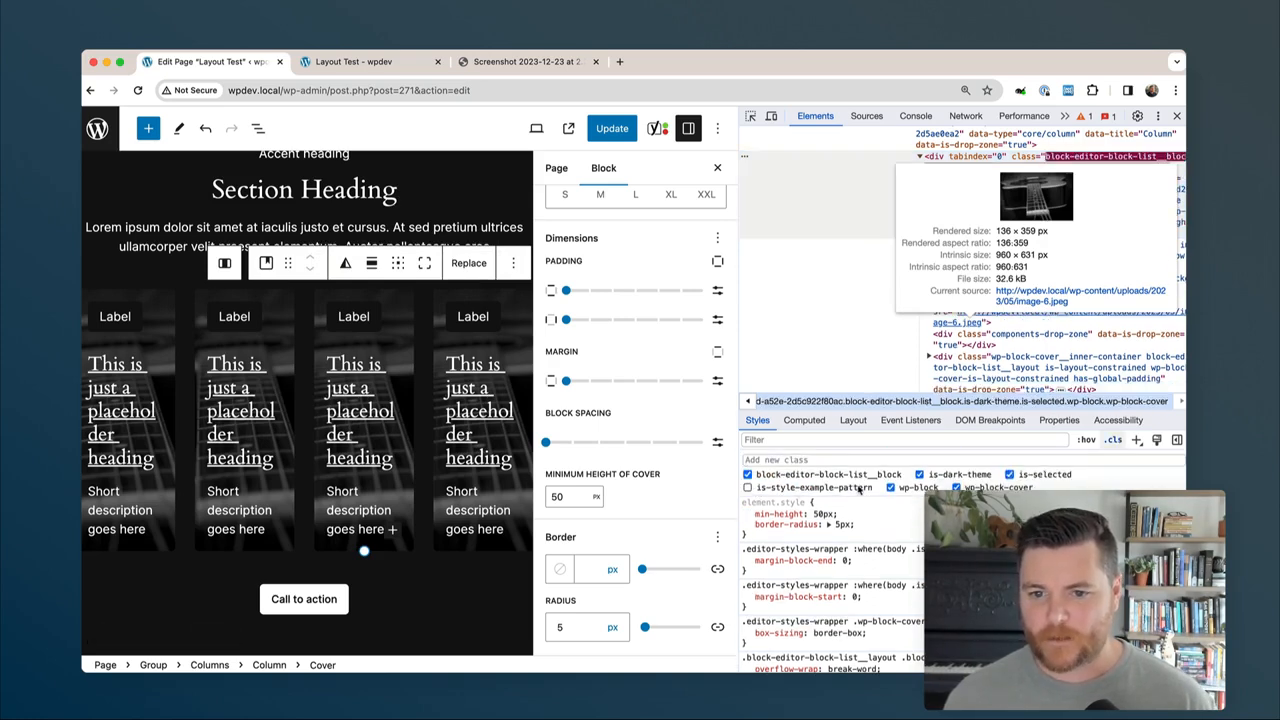
left_click(748, 487)
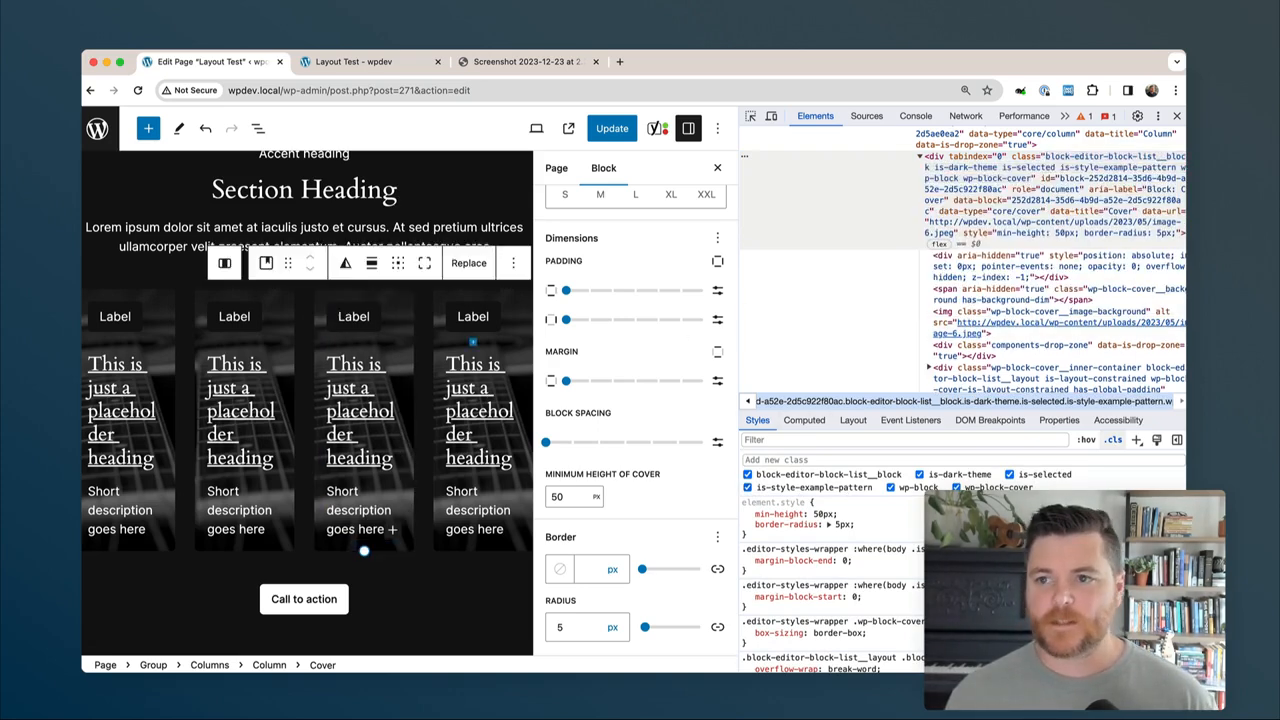
left_click(1177, 117)
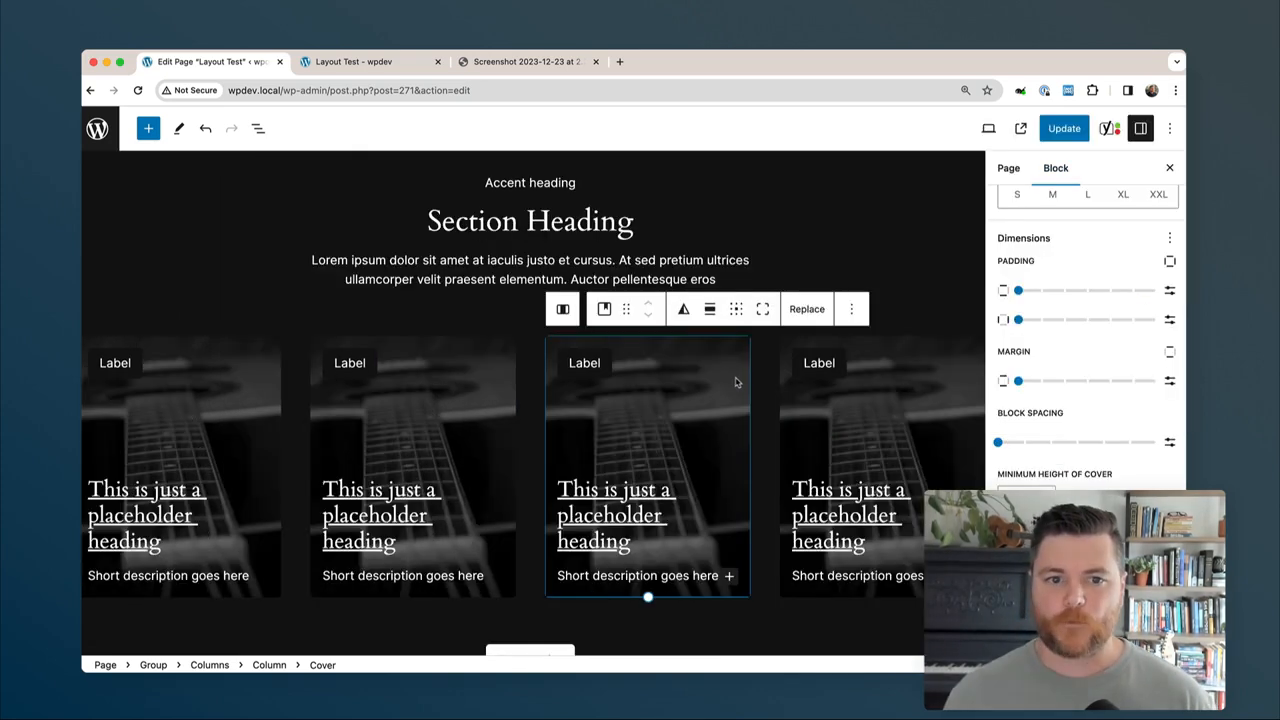
Check the third Cover block's Advanced settings for CSS classes and return to its style options.
scroll(1037, 256, "up", 6)
left_click(1040, 278)
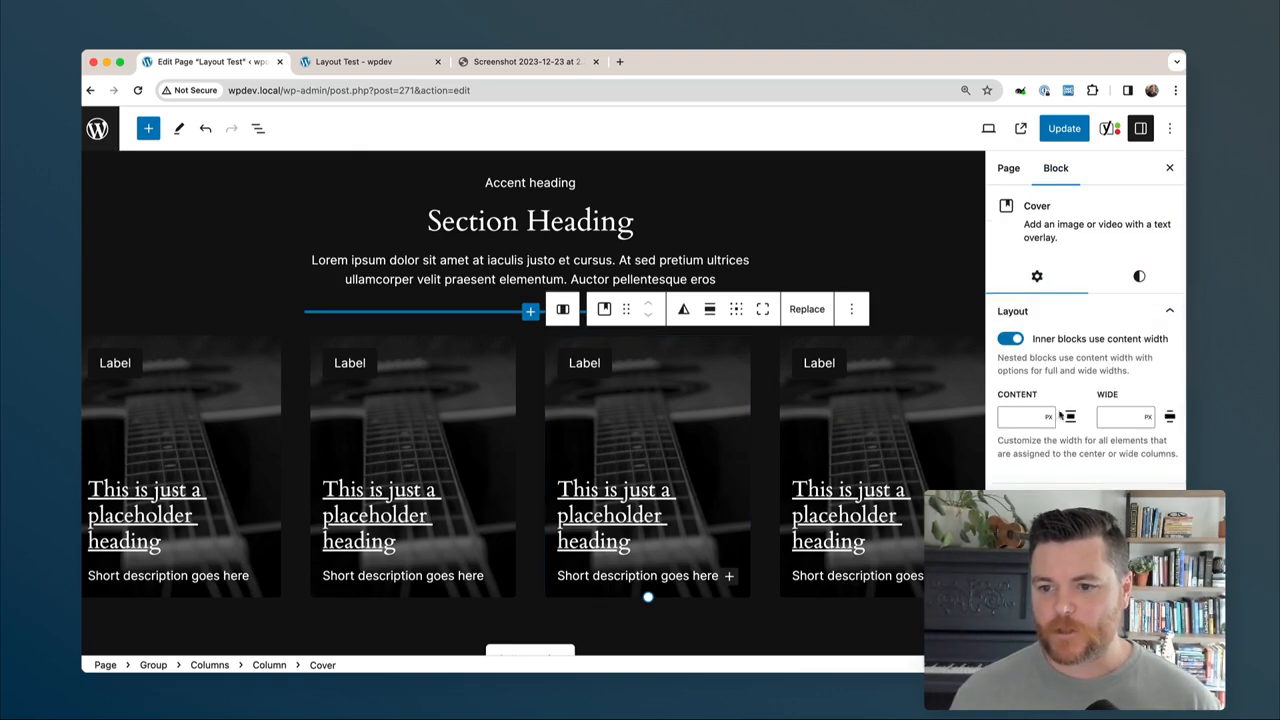
scroll(1053, 399, "down", 10)
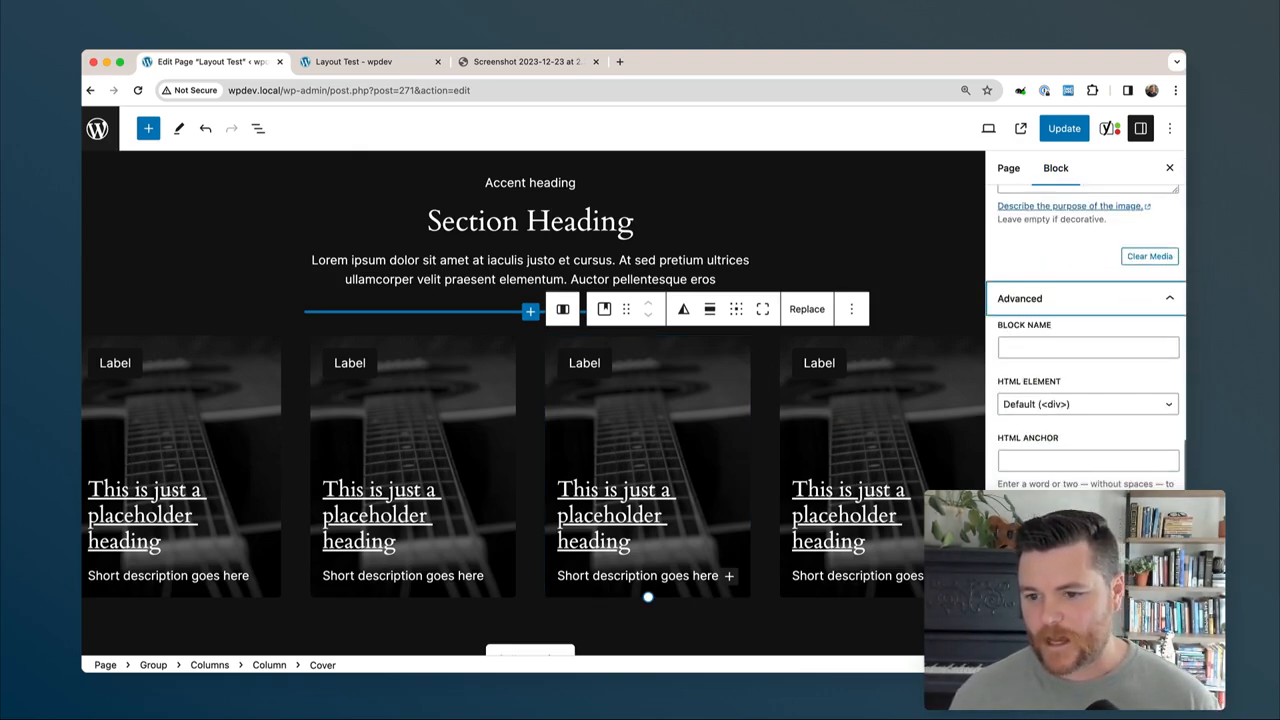
left_click(1088, 598)
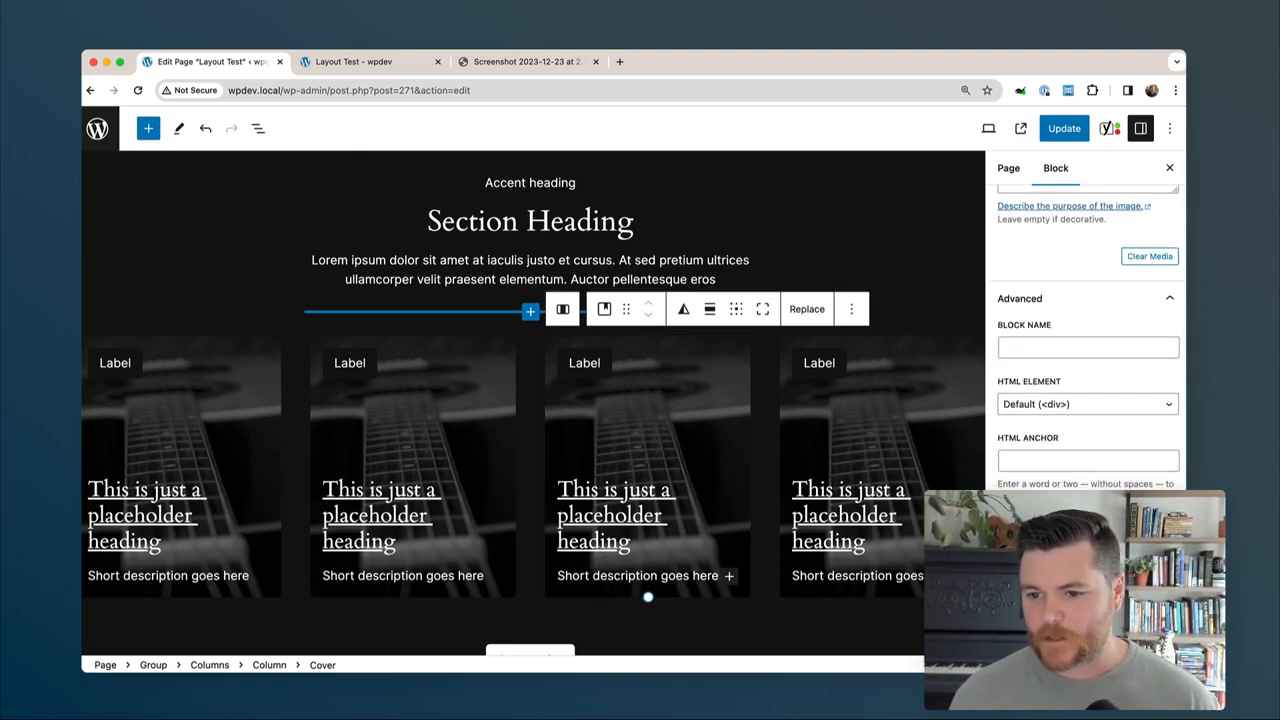
scroll(1106, 281, "up", 10)
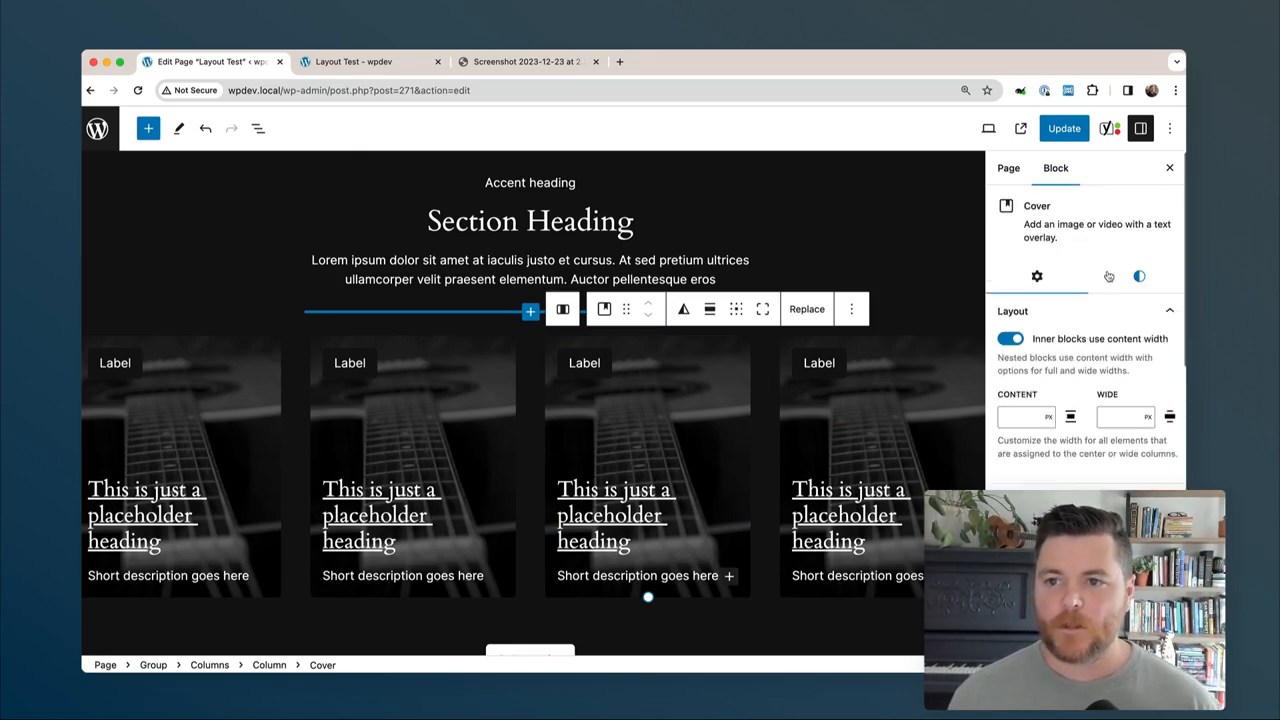
left_click(1139, 277)
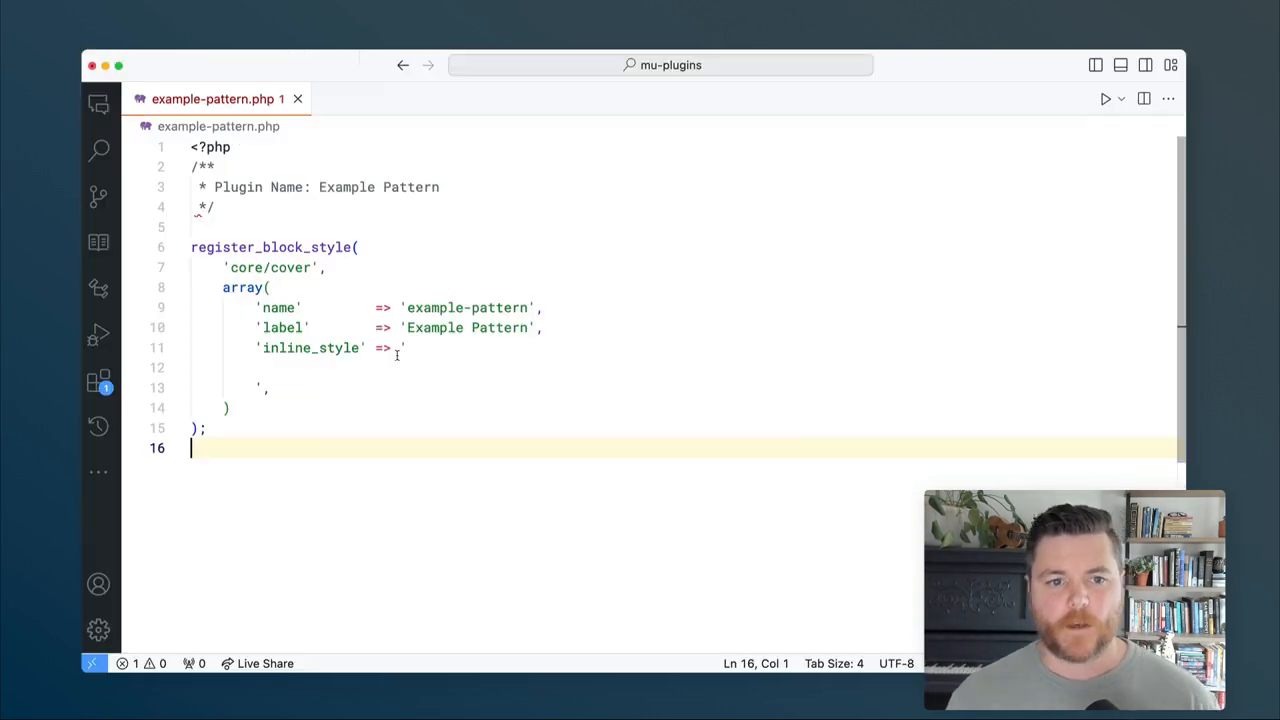
Open a CSS rule for .is-style-example-pattern inside the inline_style string of the block style registration.
left_click_drag(405, 307, 533, 307)
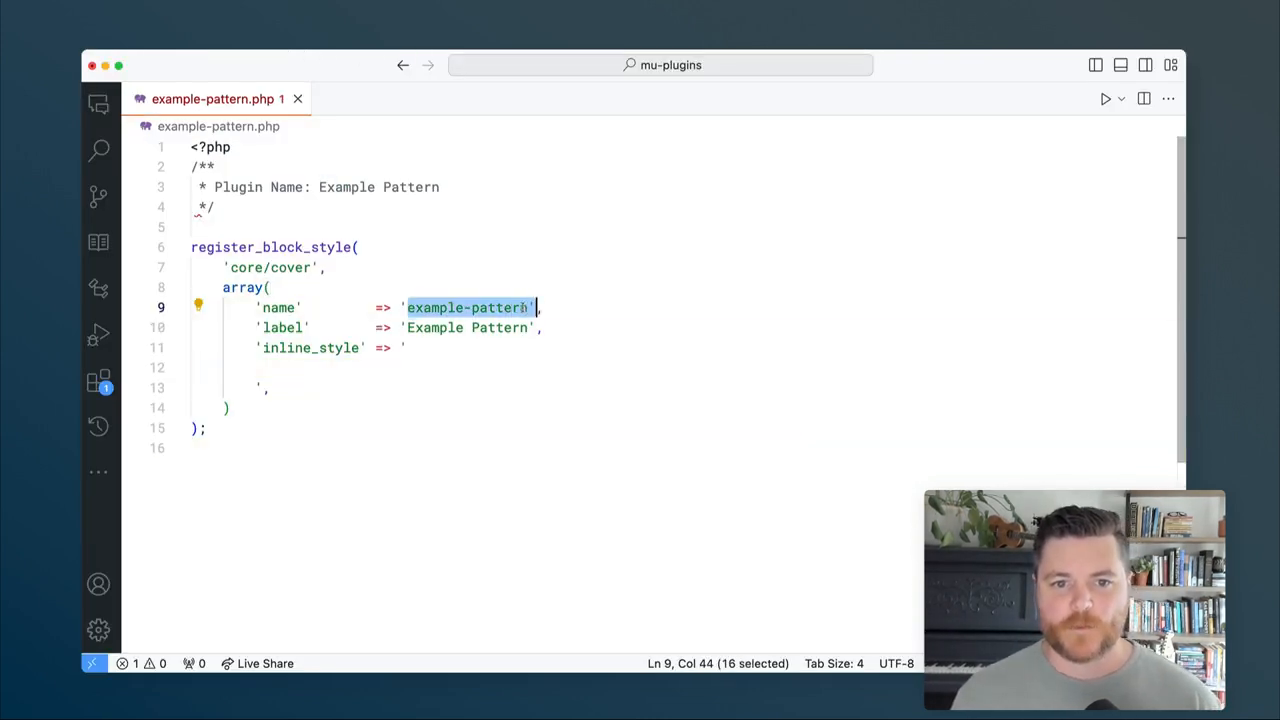
key("Down")
key("Down")
key("Down")
key("Down")
key("Down")
key("Up")
key("Up")
key("Tab")
type(".")
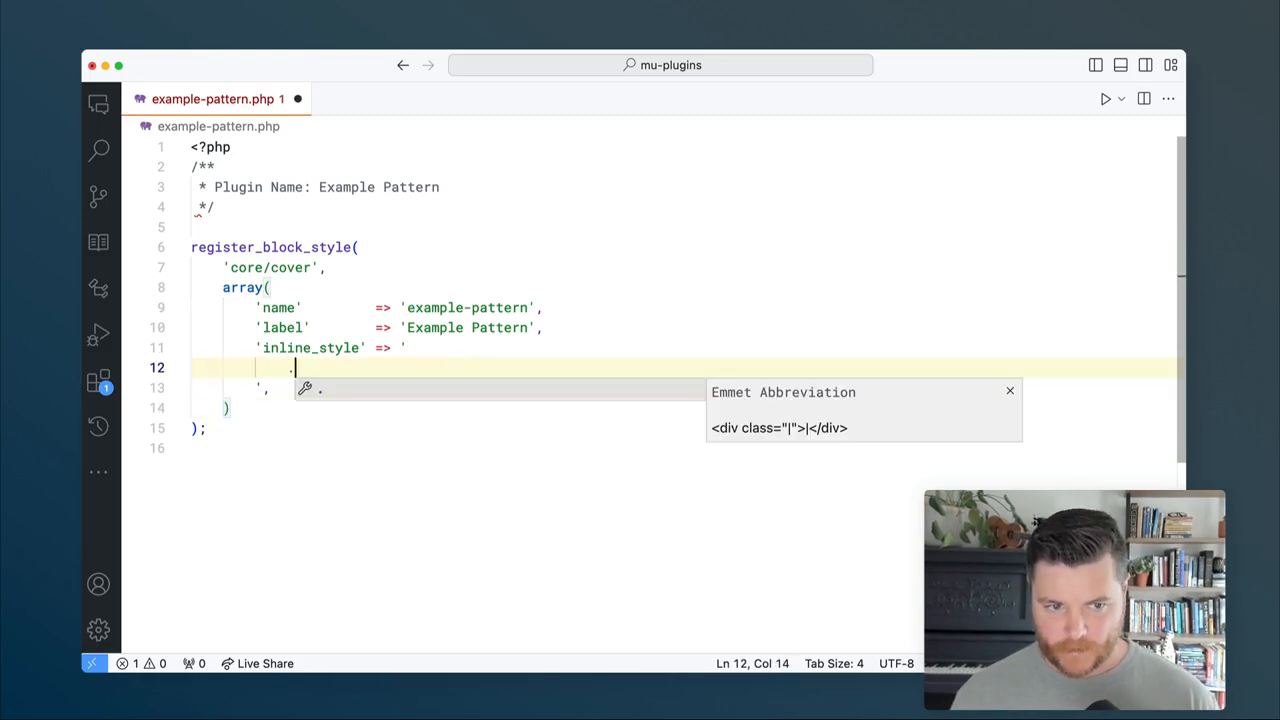
type("is-s")
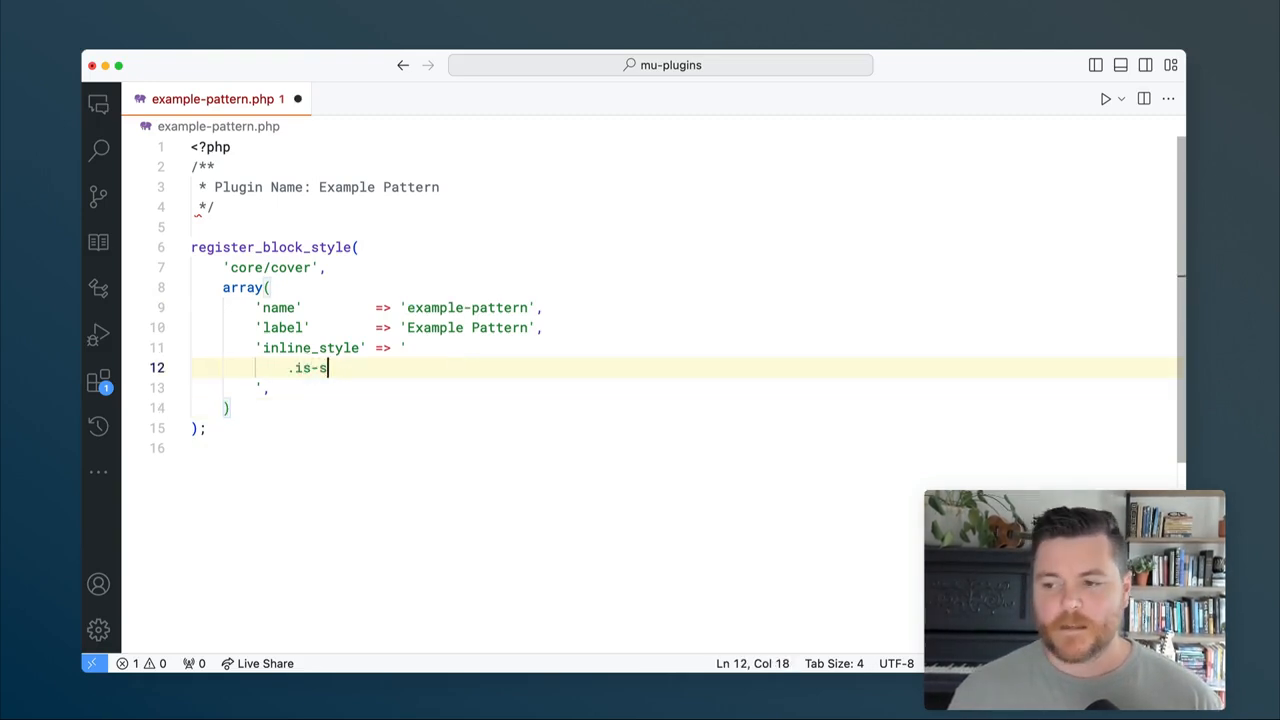
type("tyle-example-d")
key("BackSpace")
type("partter")
key("BackSpace")
key("BackSpace")
key("BackSpace")
key("BackSpace")
key("BackSpace")
type("tteb")
key("BackSpace")
type("rnP")
key("BackSpace")
type("{")
Add position: relative; to the .is-style-example-pattern rule and close the rule.
key("Return")
type("positio")
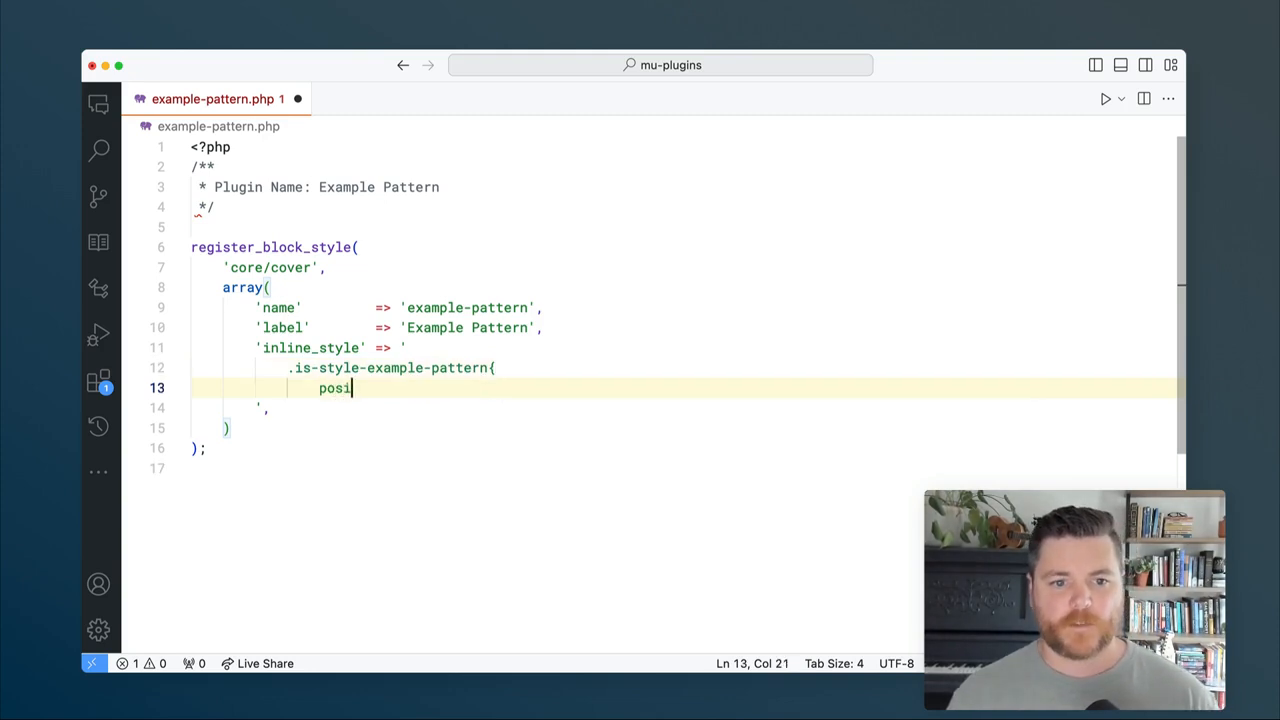
key("BackSpace")
key("BackSpace")
key("BackSpace")
type("tion")
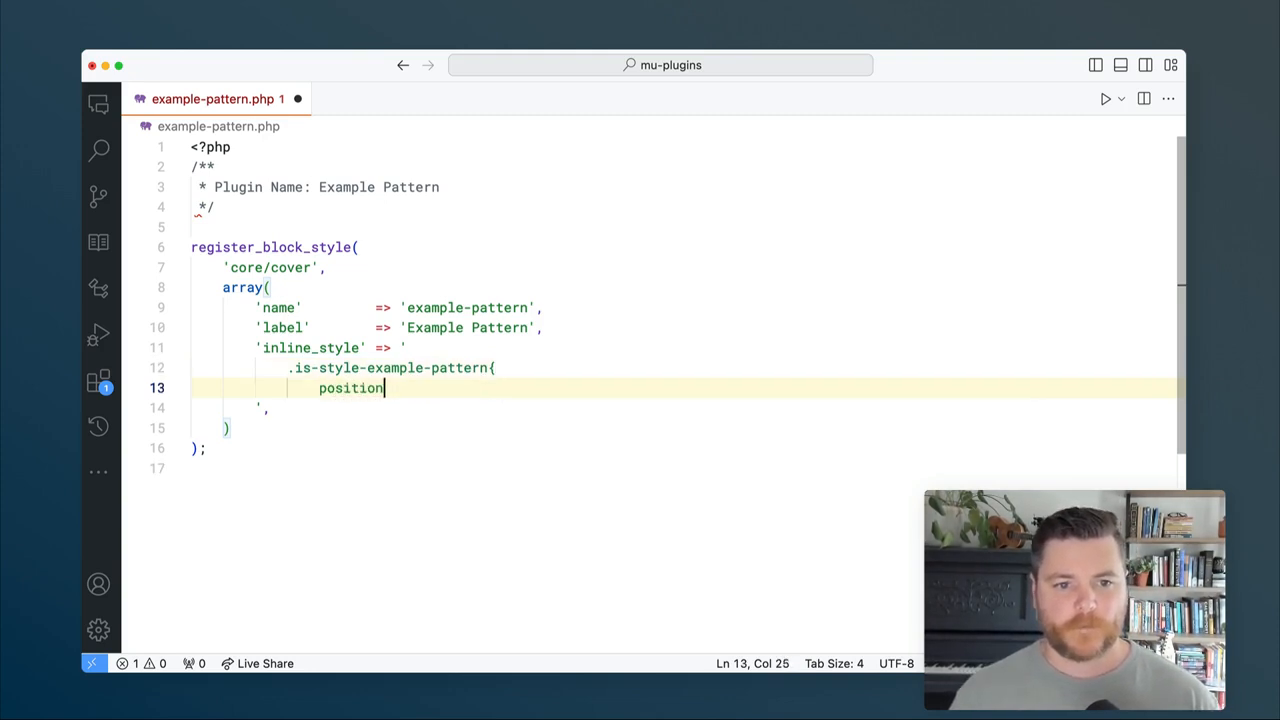
type(": relat")
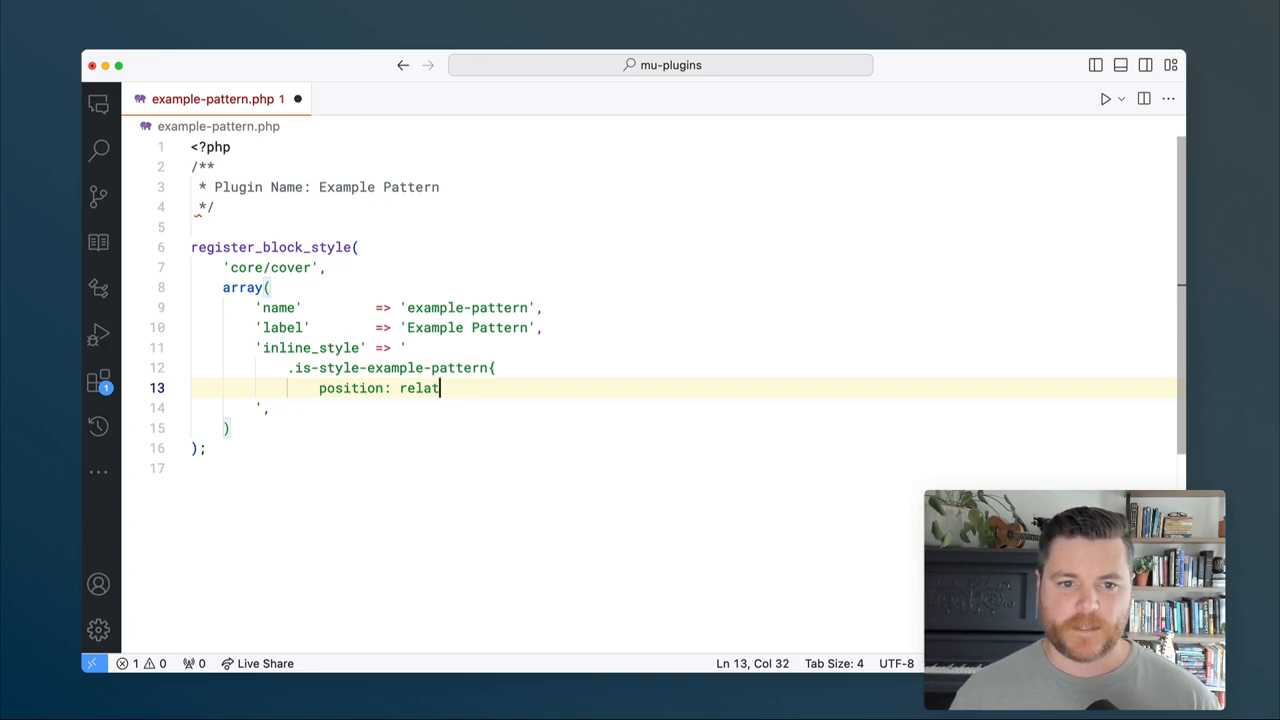
type("ive;")
key("Return")
type("}")
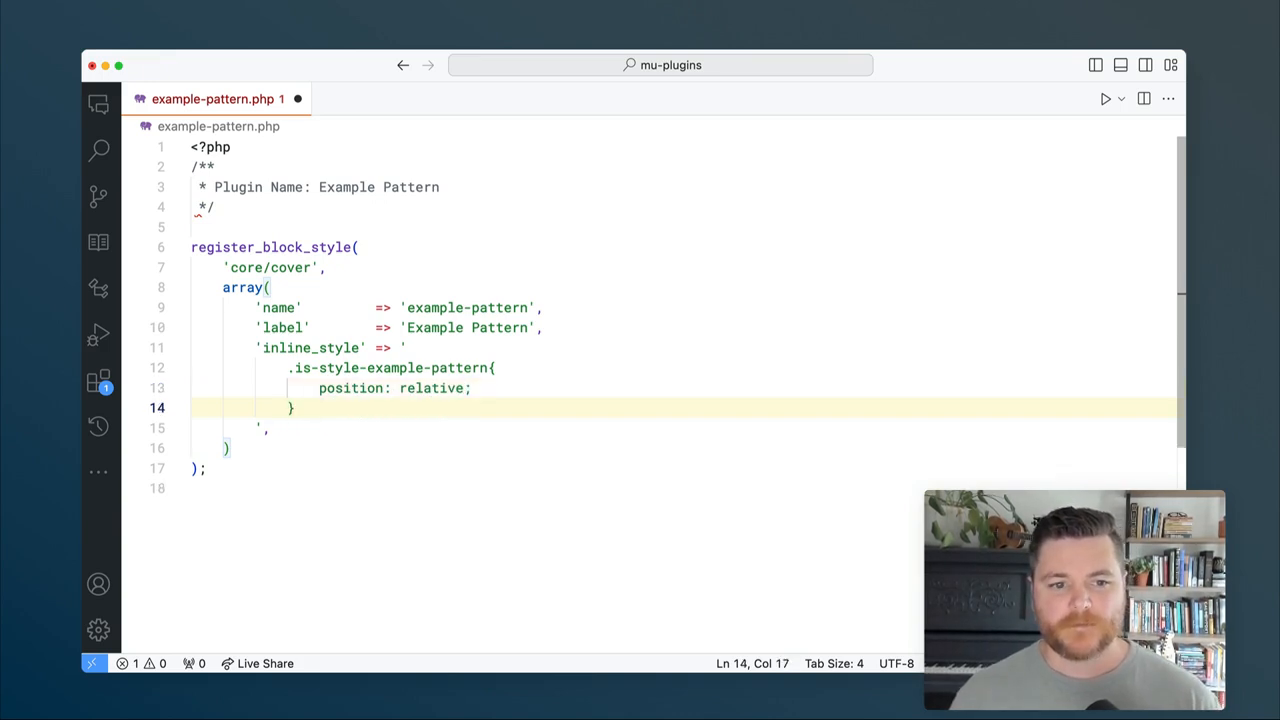
Open a second CSS rule for .is-style-example-pattern img below the first, reusing the existing class selector.
key("Return")
type(".")
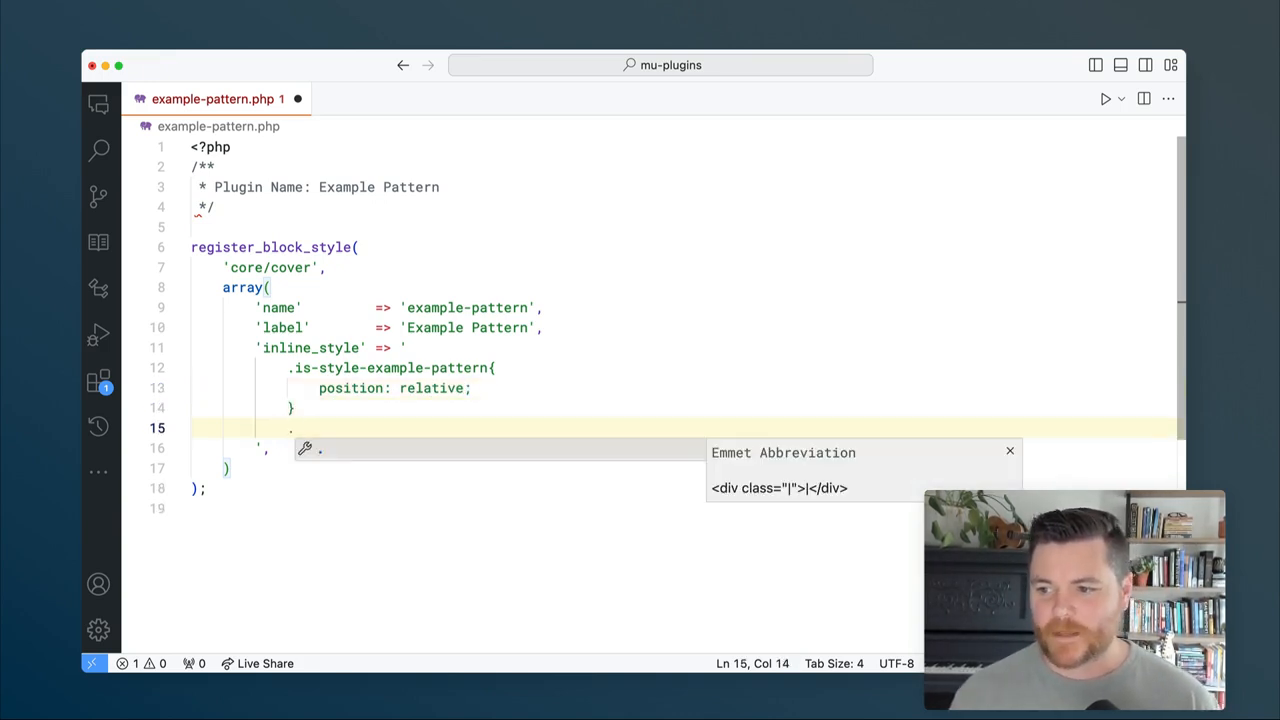
type("is")
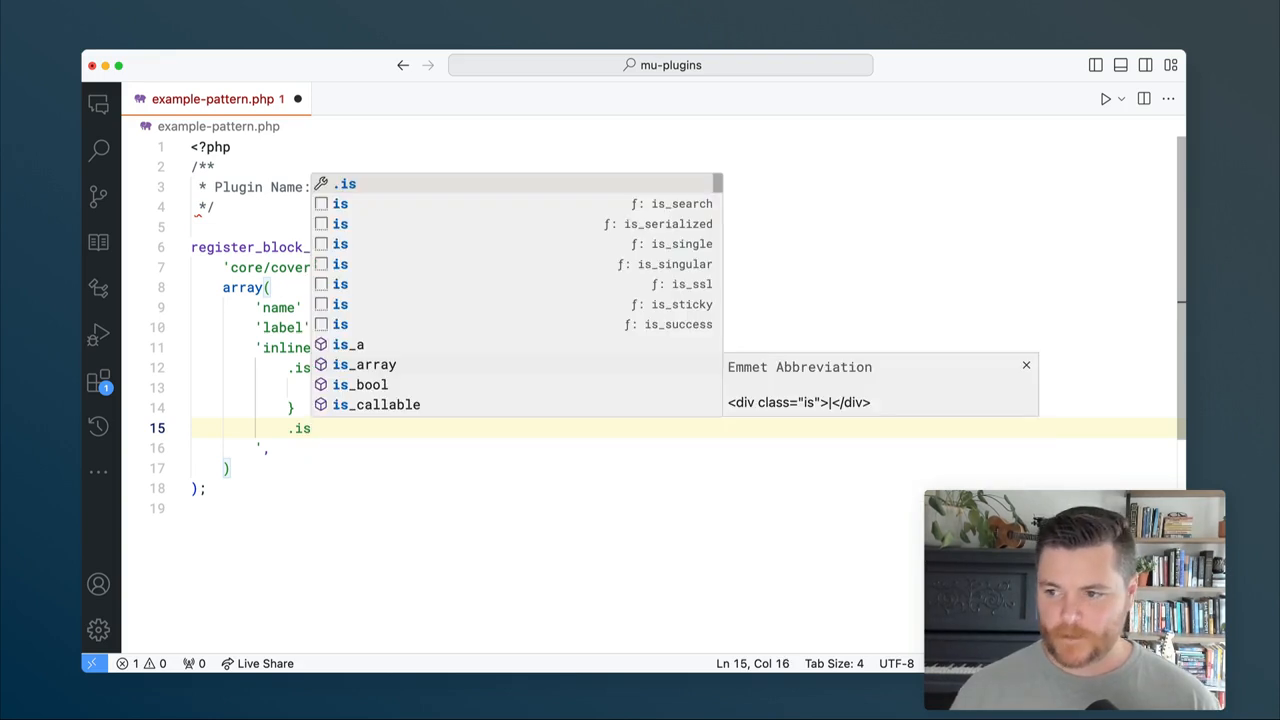
type("-s")
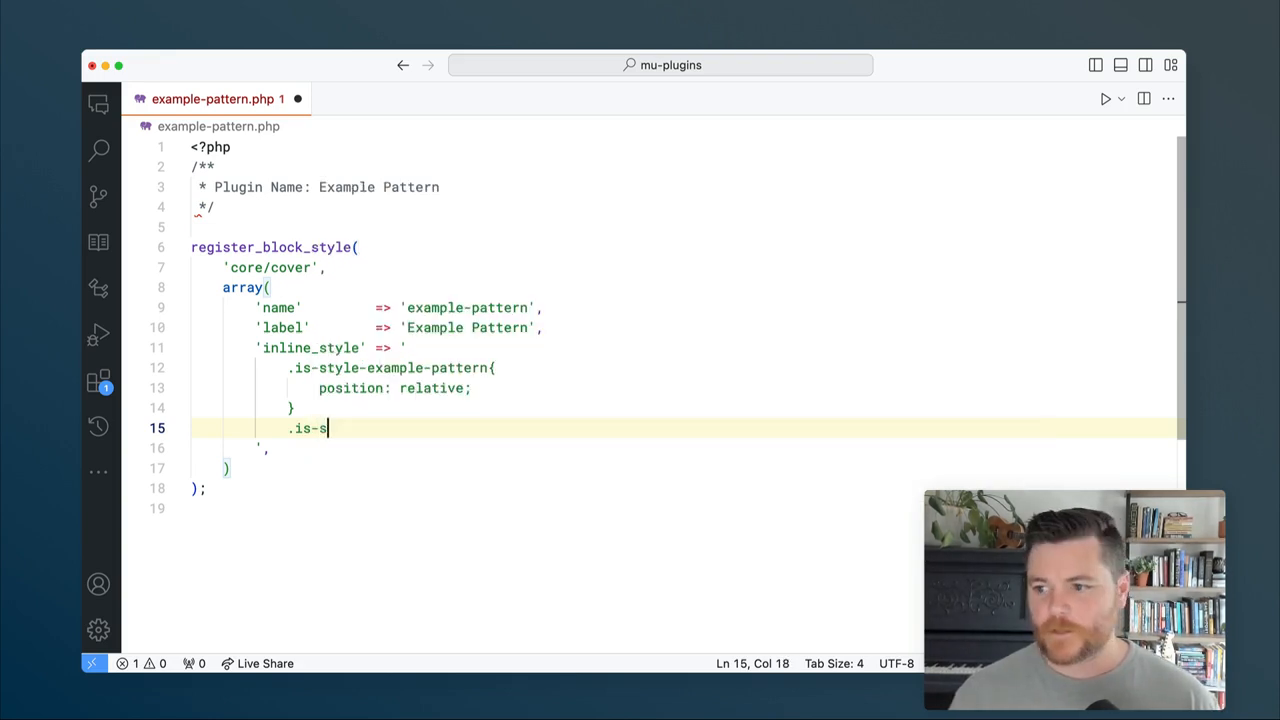
type("tye-")
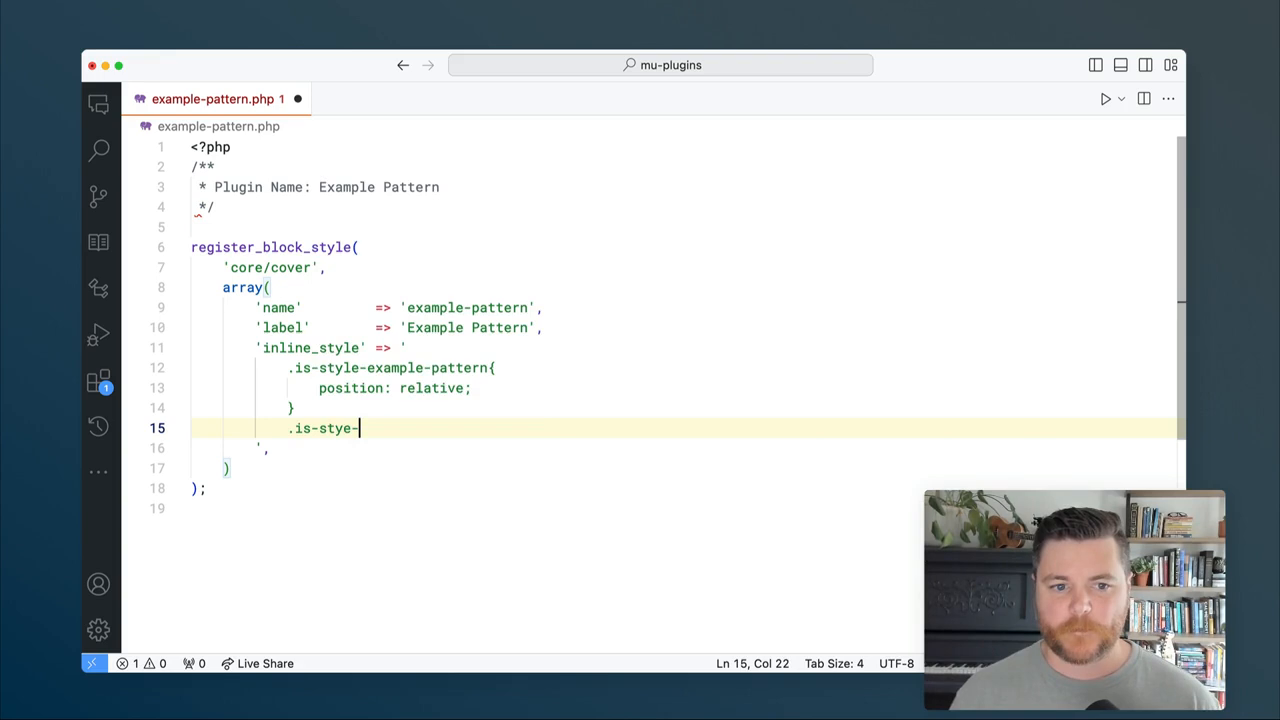
type("e-ex")
key("BackSpace")
key("BackSpace")
type("x")
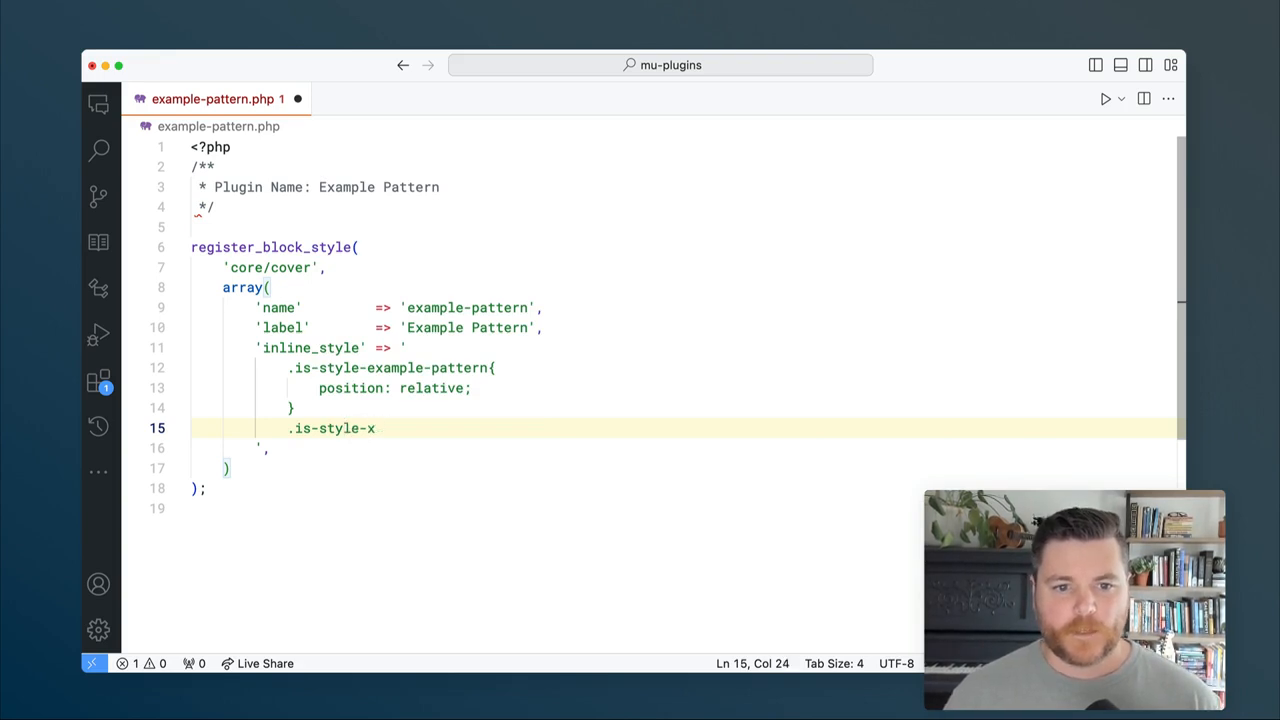
left_click_drag(491, 368, 283, 369)
key("cmd+c")
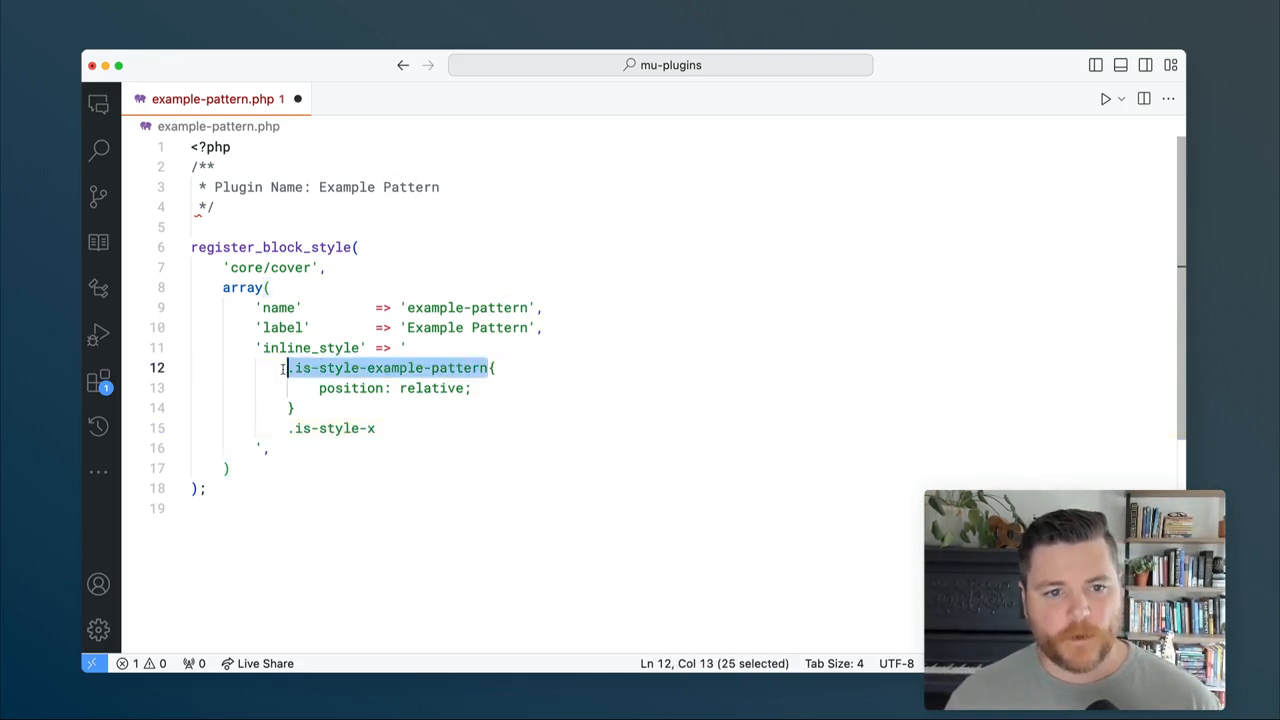
left_click_drag(386, 430, 287, 430)
key("cmd+v")
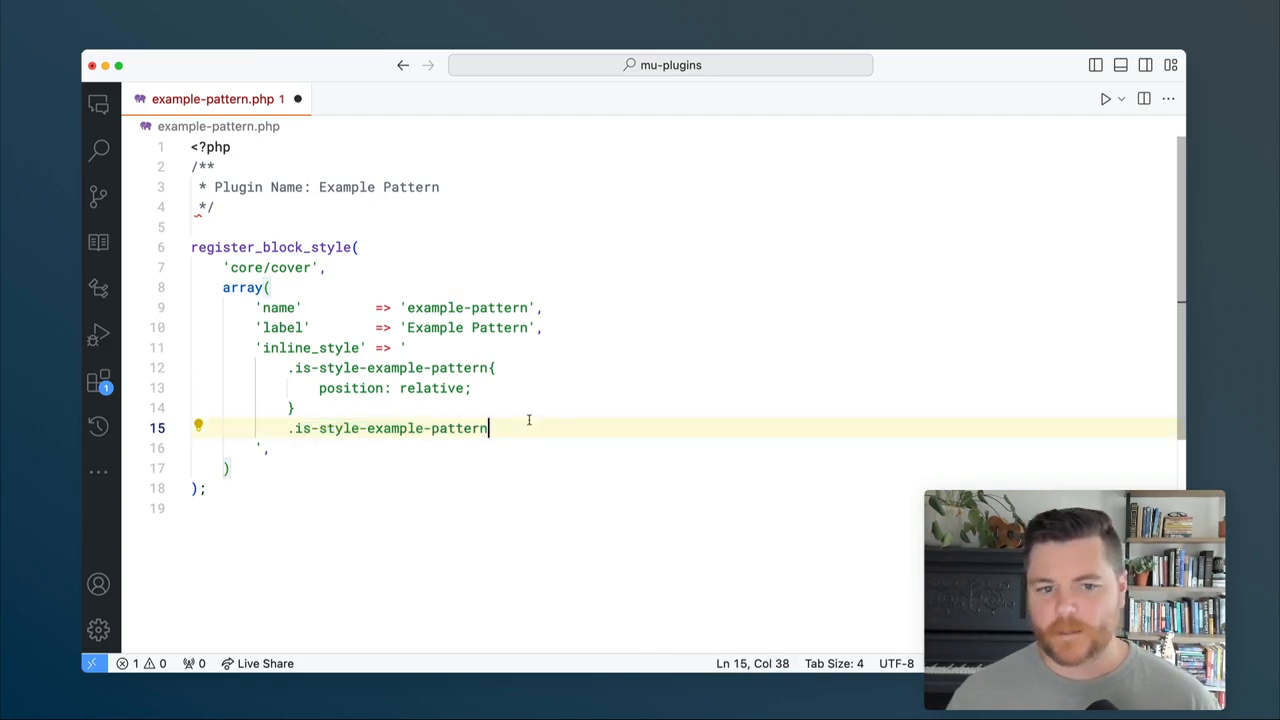
type("img {")
key("Return")
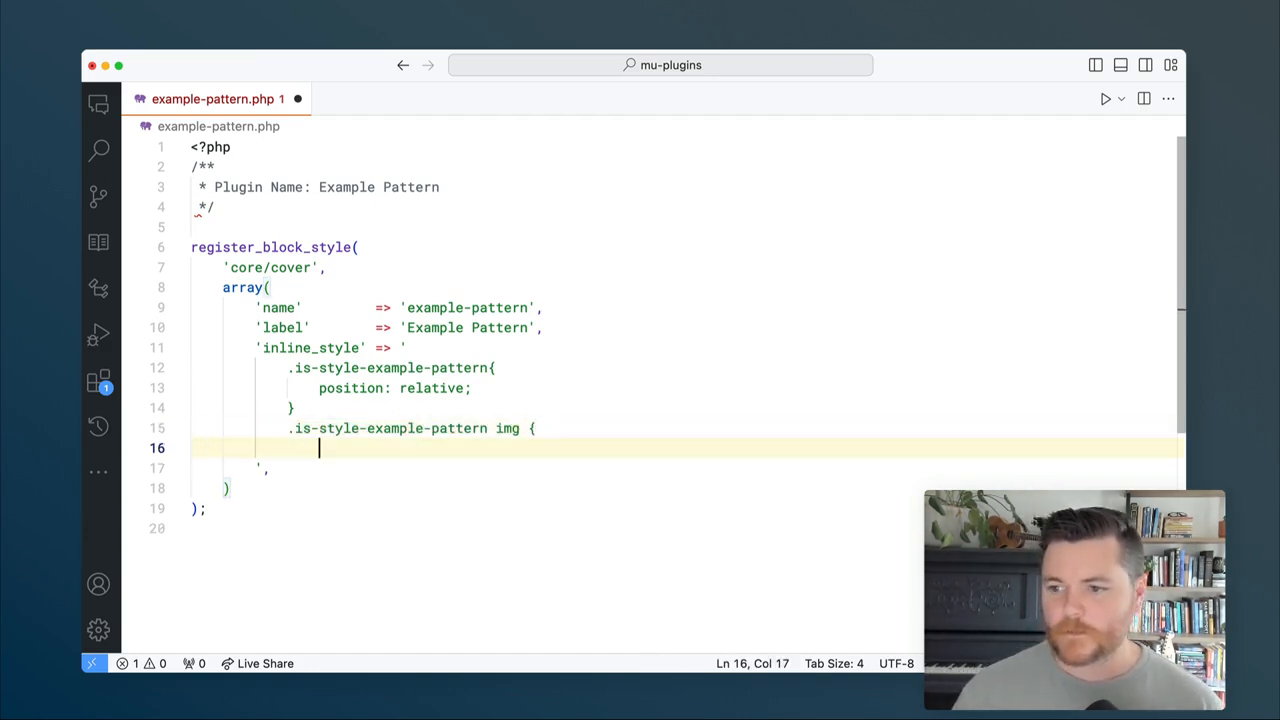
Give the img rule transition:all 300ms ease; and opacity: 0; and close the rule.
type("trans")
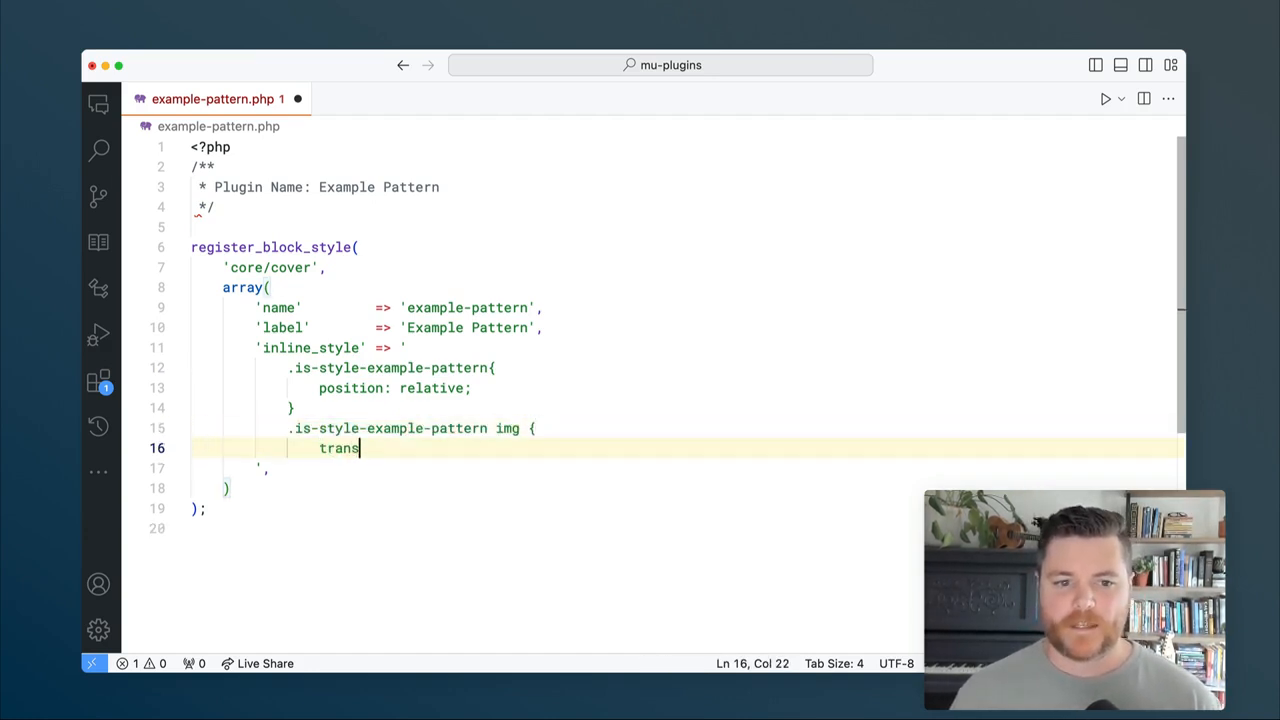
type("ition:all ")
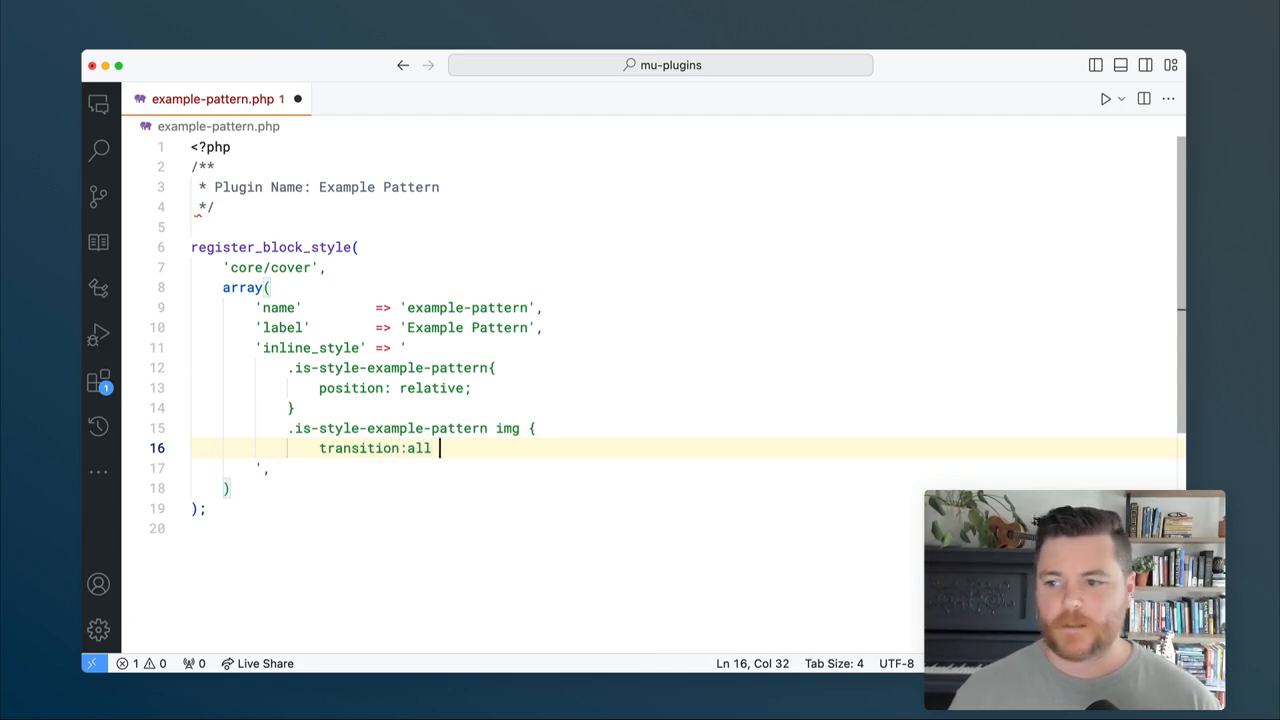
type("300ms ea")
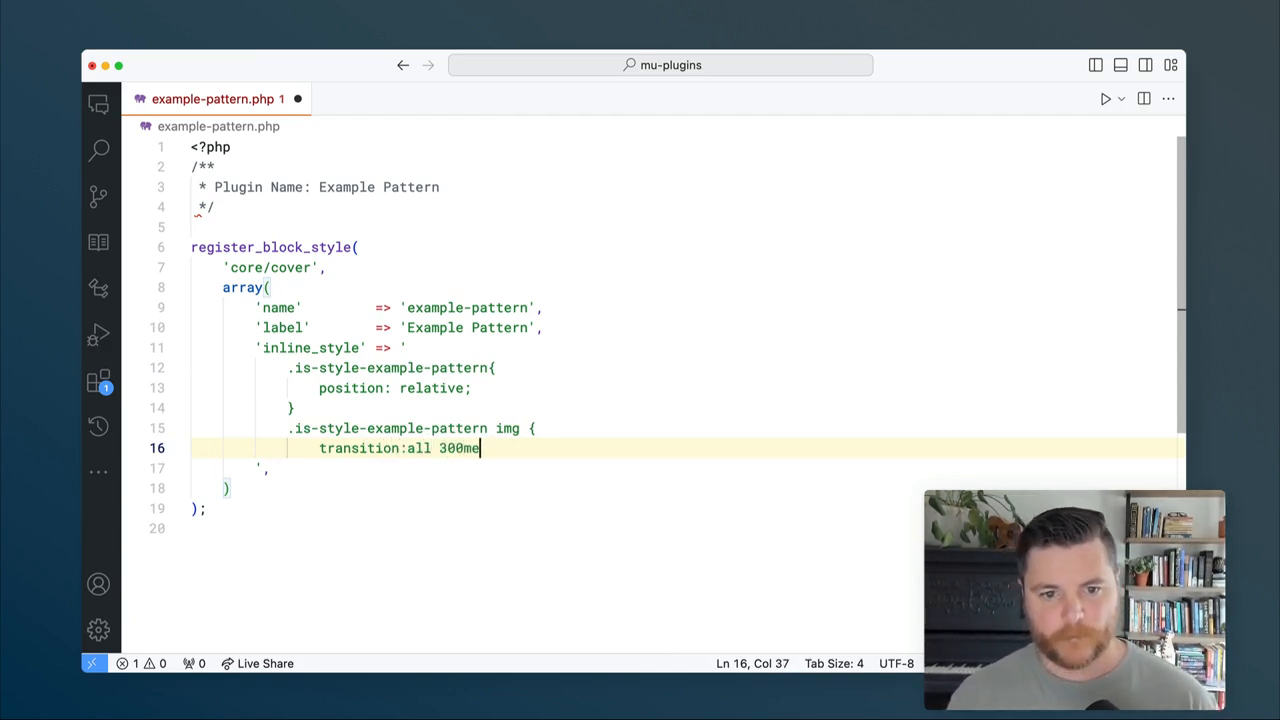
type("se;")
key("Return")
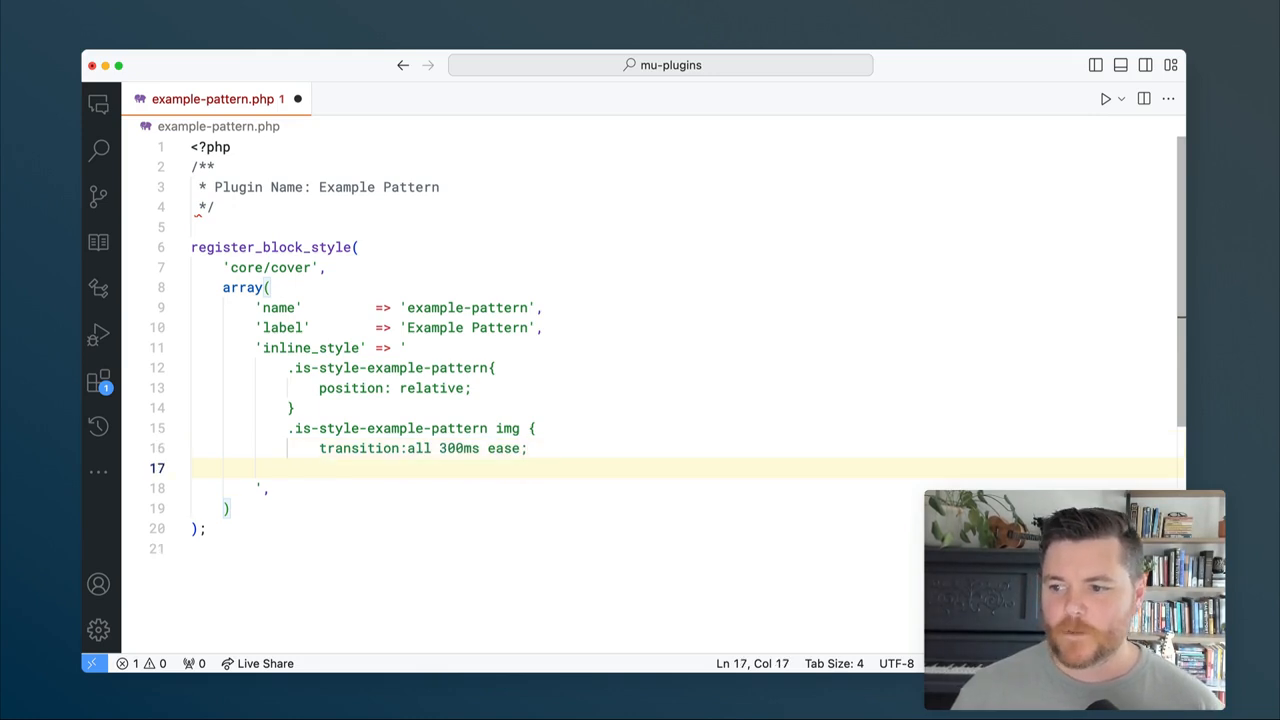
type("opacity: 0;")
key("Return")
key("BackSpace")
type("}")
key("Return")
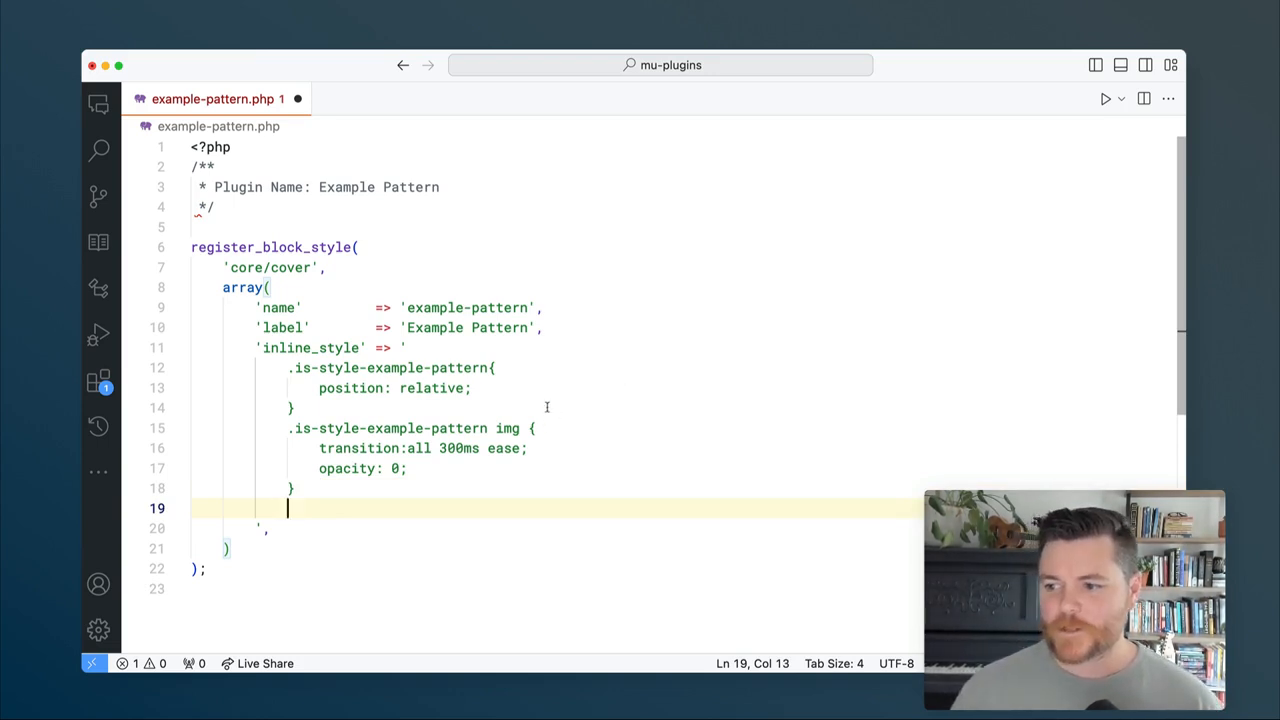
Open a third CSS rule with the selectors .is-style-example-pattern:focus-within img and .is-style-example-pattern:hover img.
type(".is-style-example-pattern:focu")
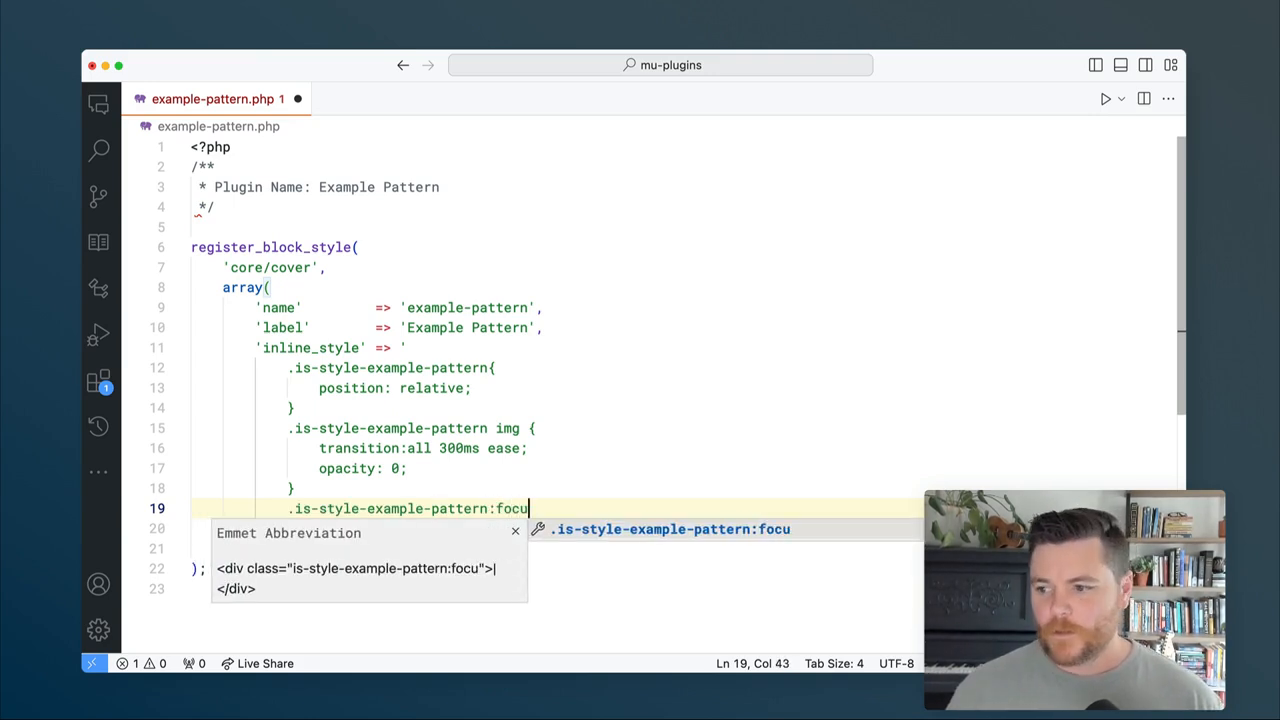
type("s-within ")
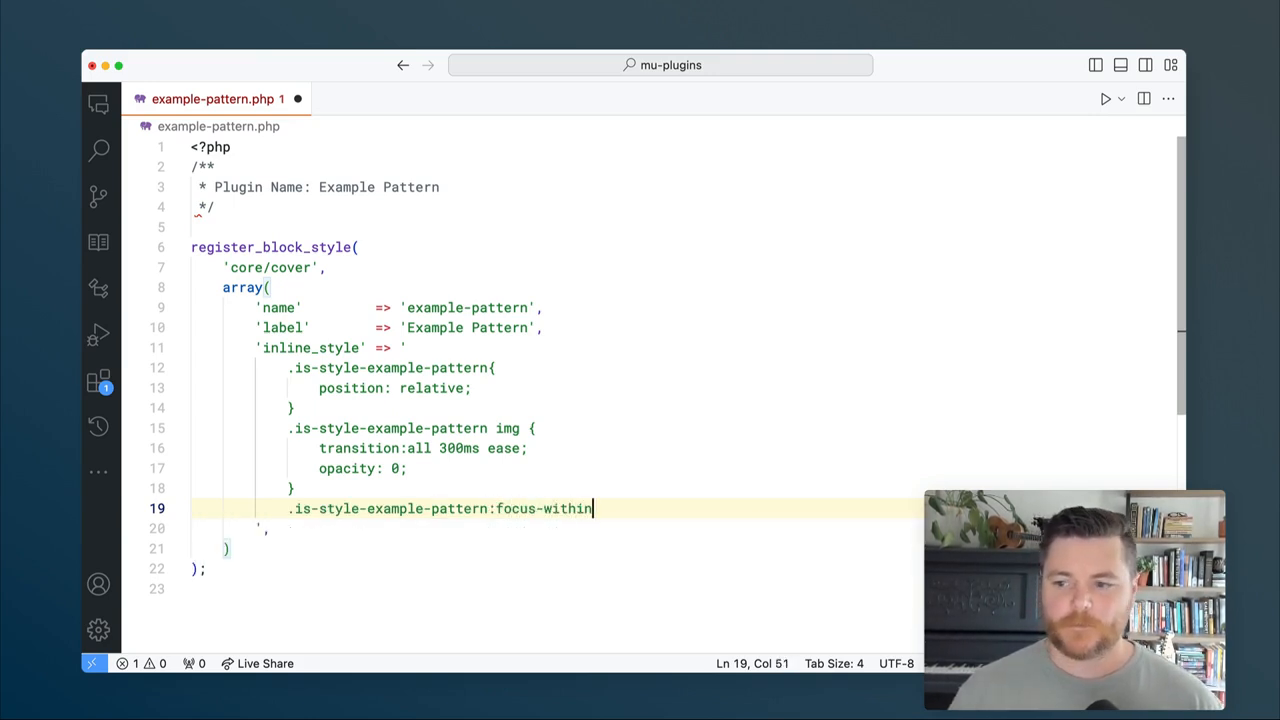
type("img,")
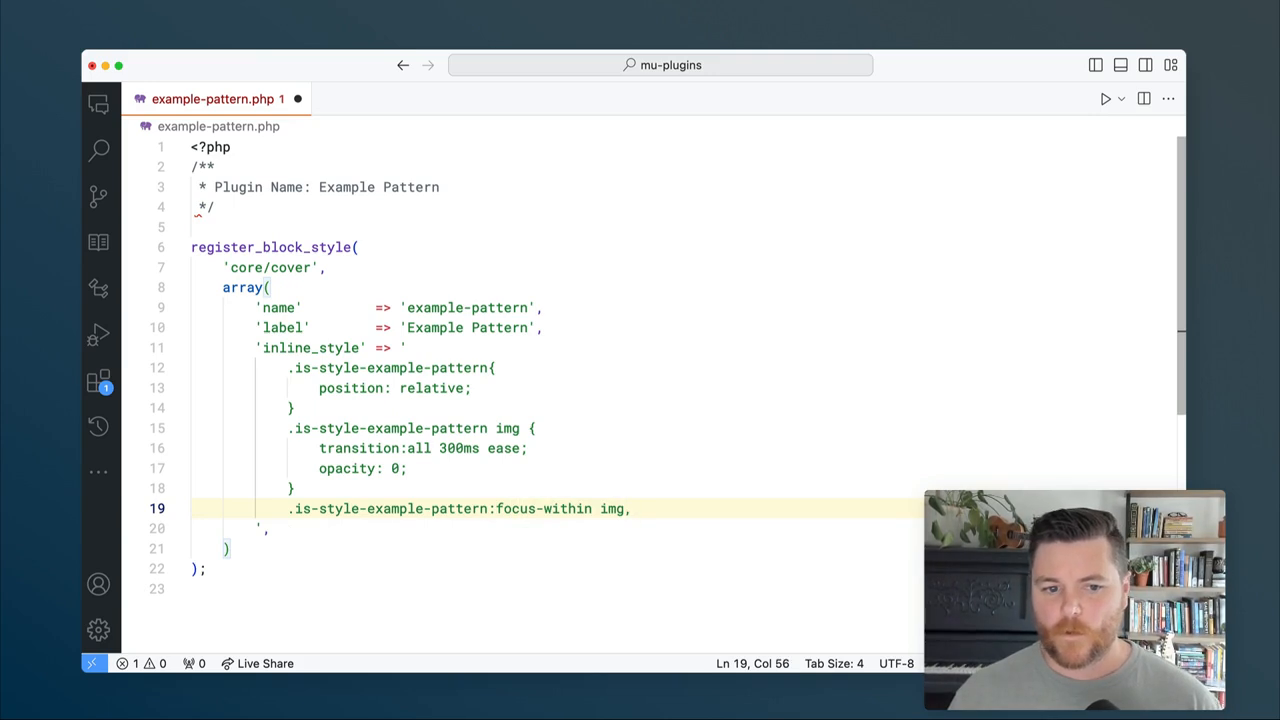
key("Return")
type(".is-style-example-pattern:")
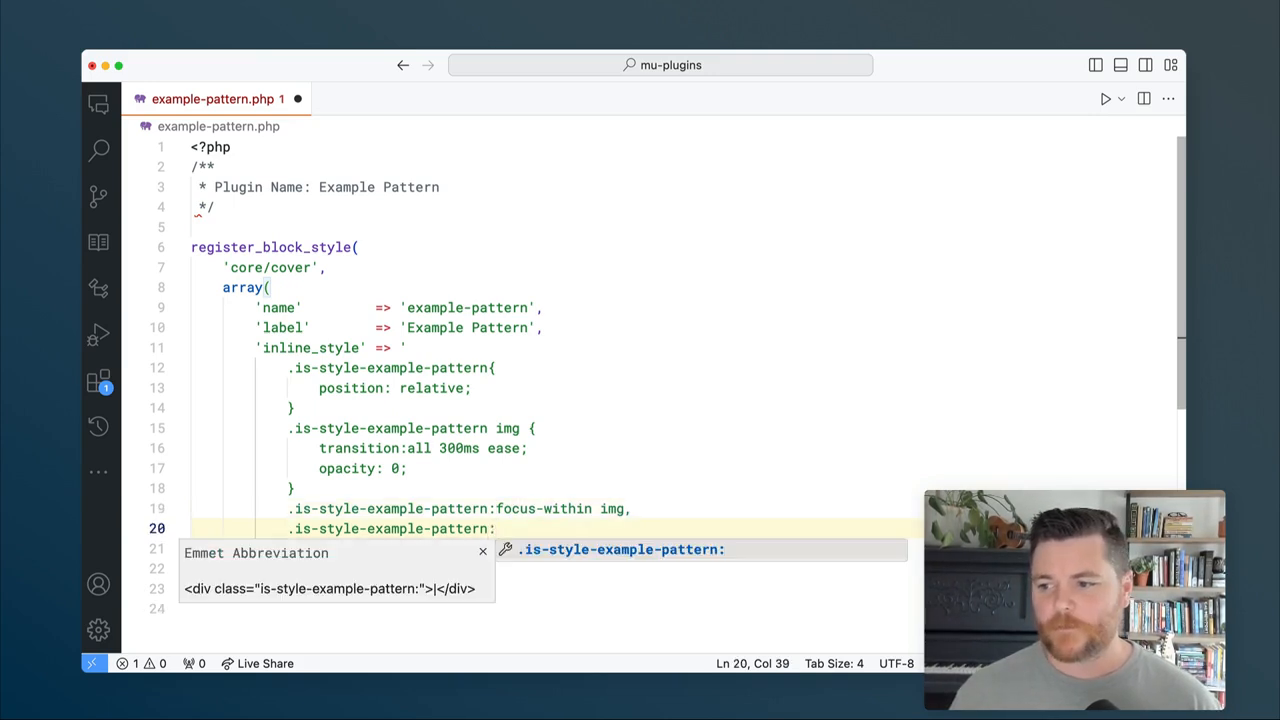
type("hover img{")
Add transform: scale(1.2); and opacity: 1; to the focus-within and hover rule, close it and save example-pattern.php.
key("Return")
type("transi")
key("BackSpace")
type("for")
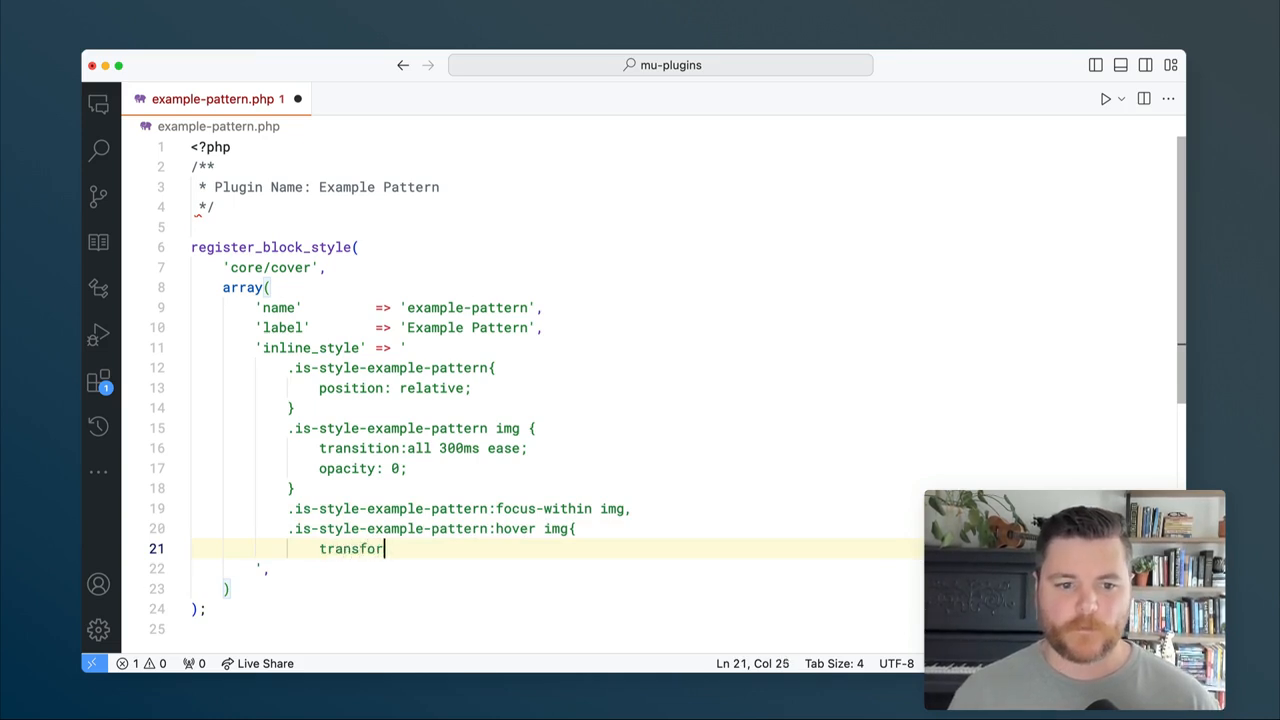
type("m: scale")
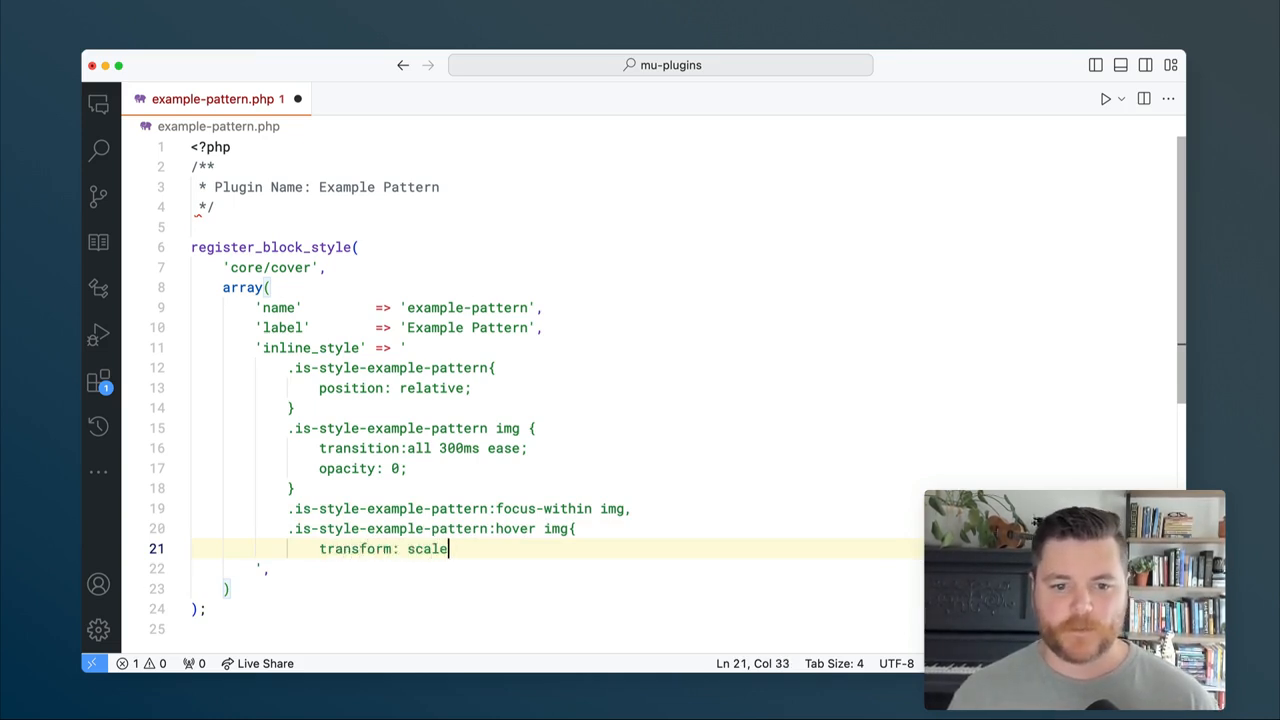
type("(1.2);")
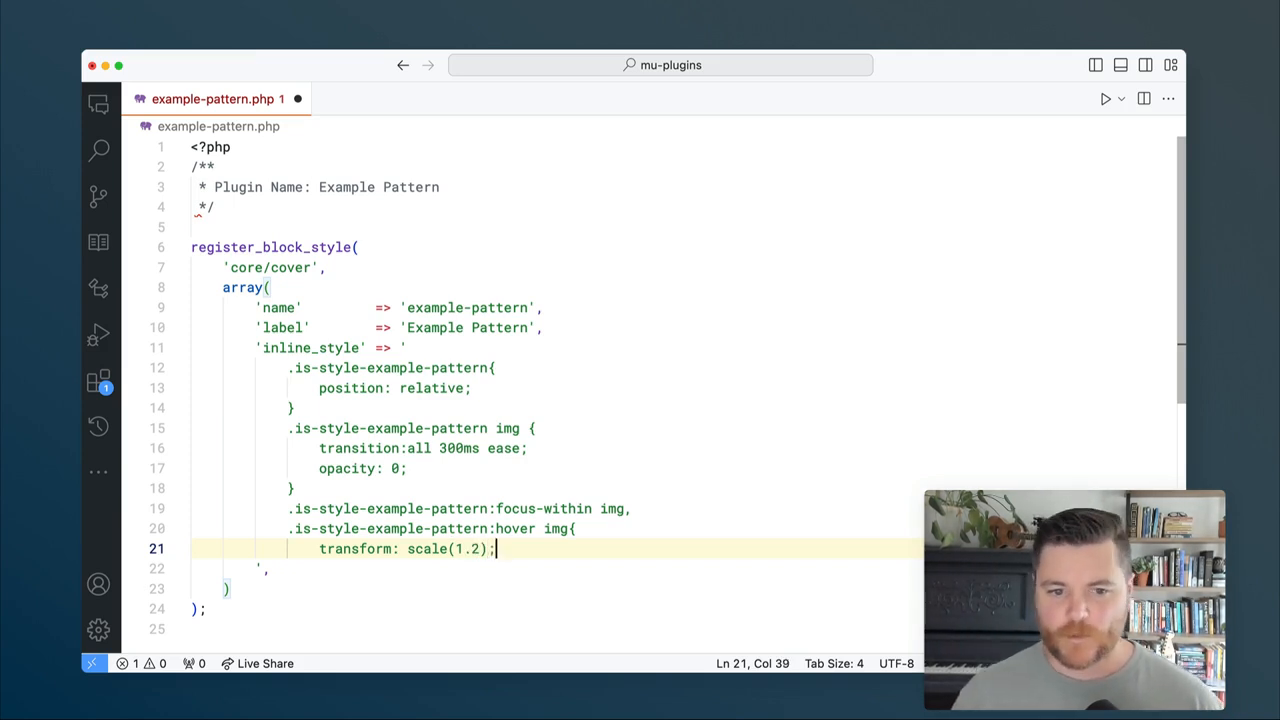
key("Return")
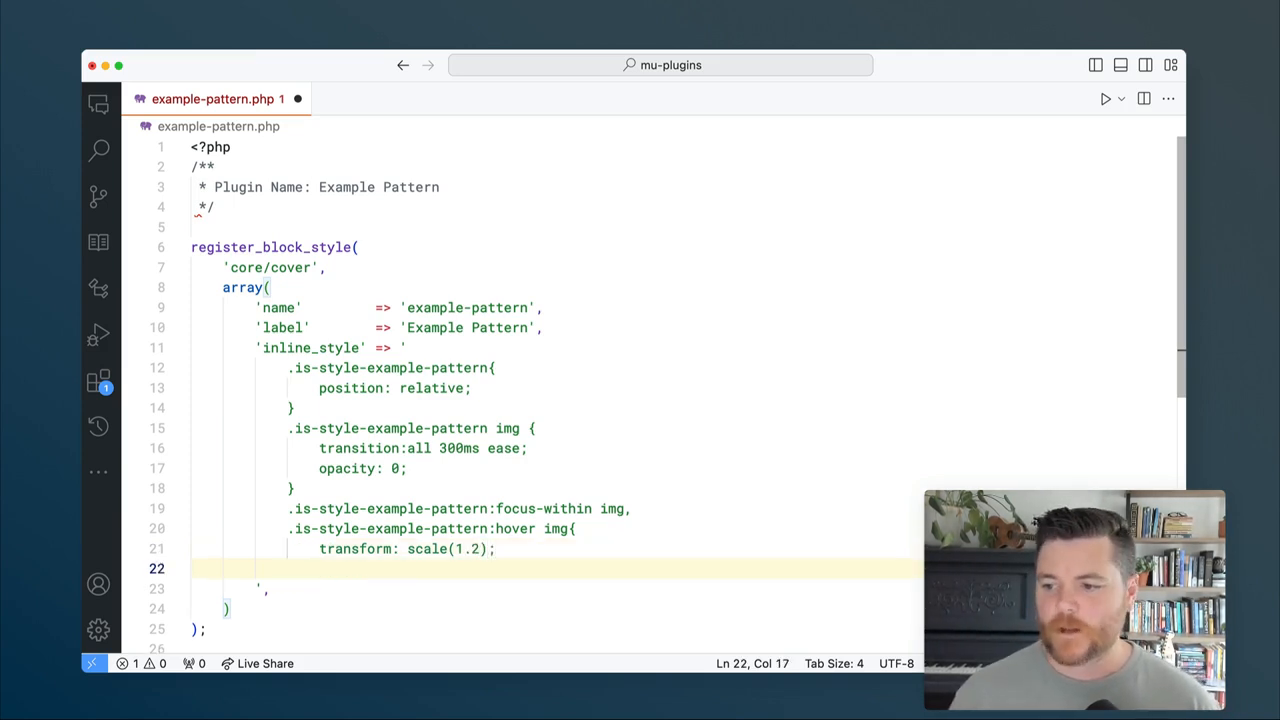
type("opacity:")
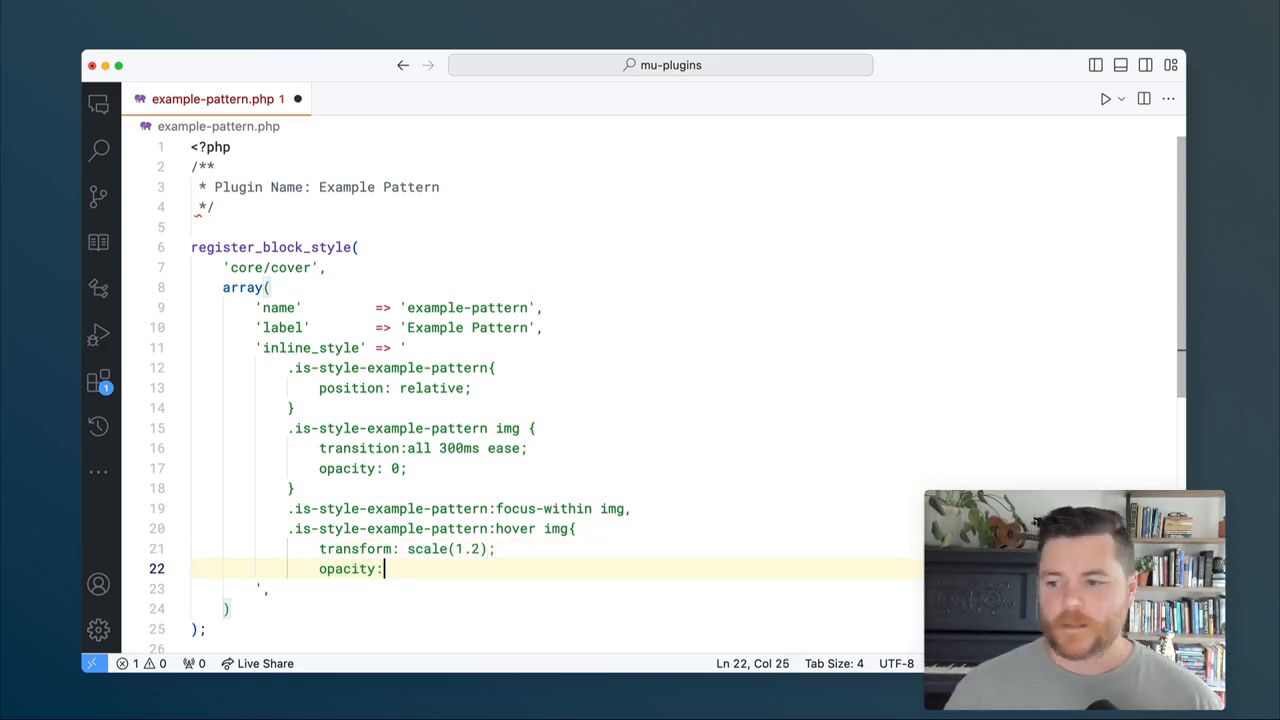
type(" 1")
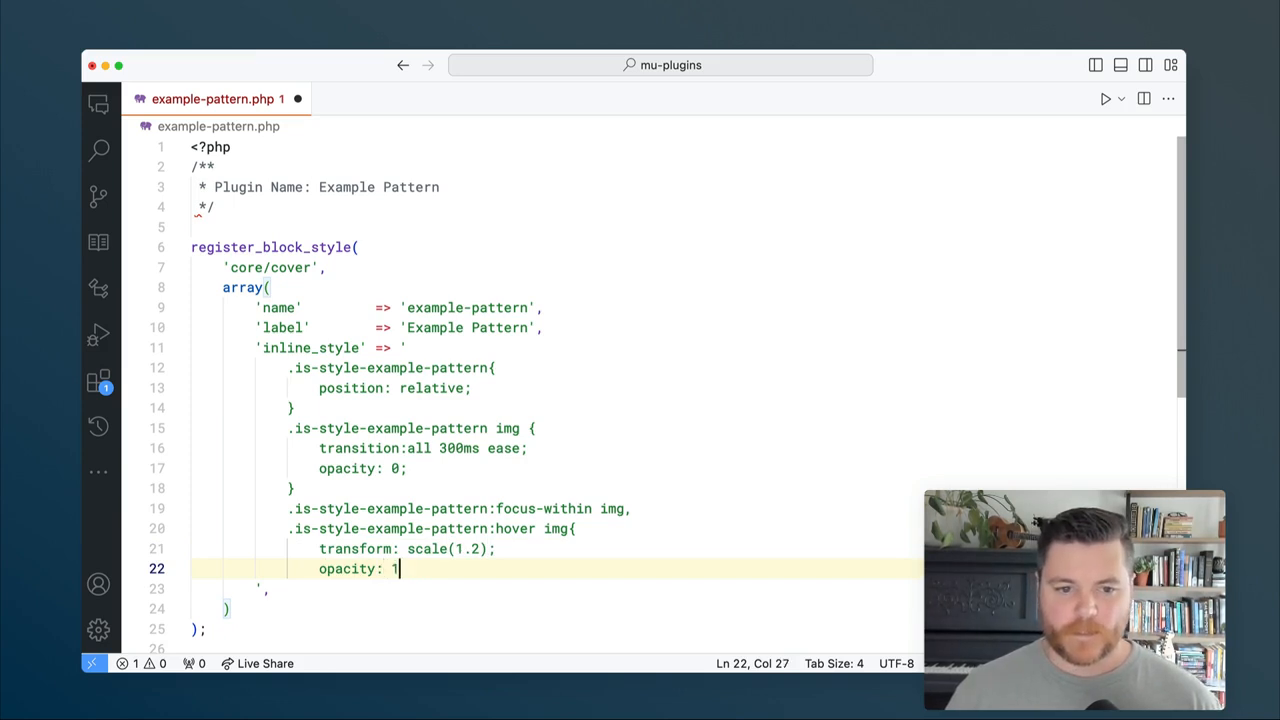
type(";")
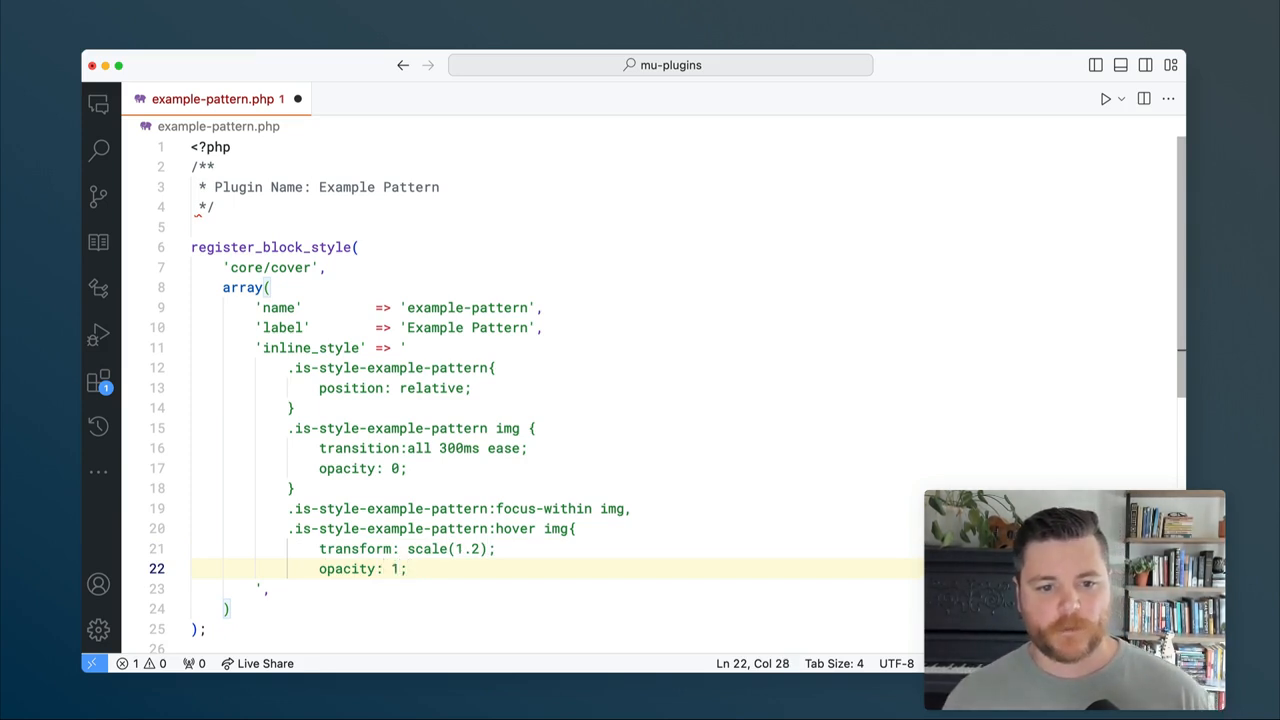
key("Return")
type("}")
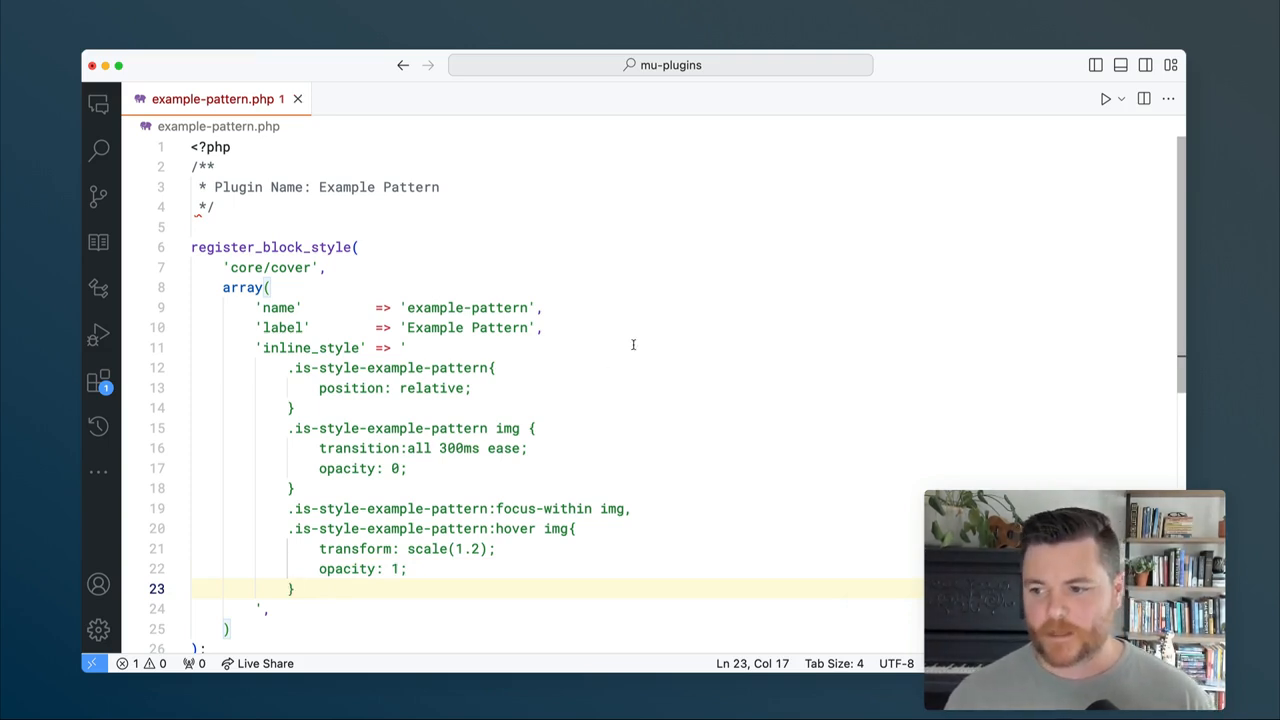
Switch to the browser and check the third card's hover effect on the published Layout Test page.
key("cmd+Tab")
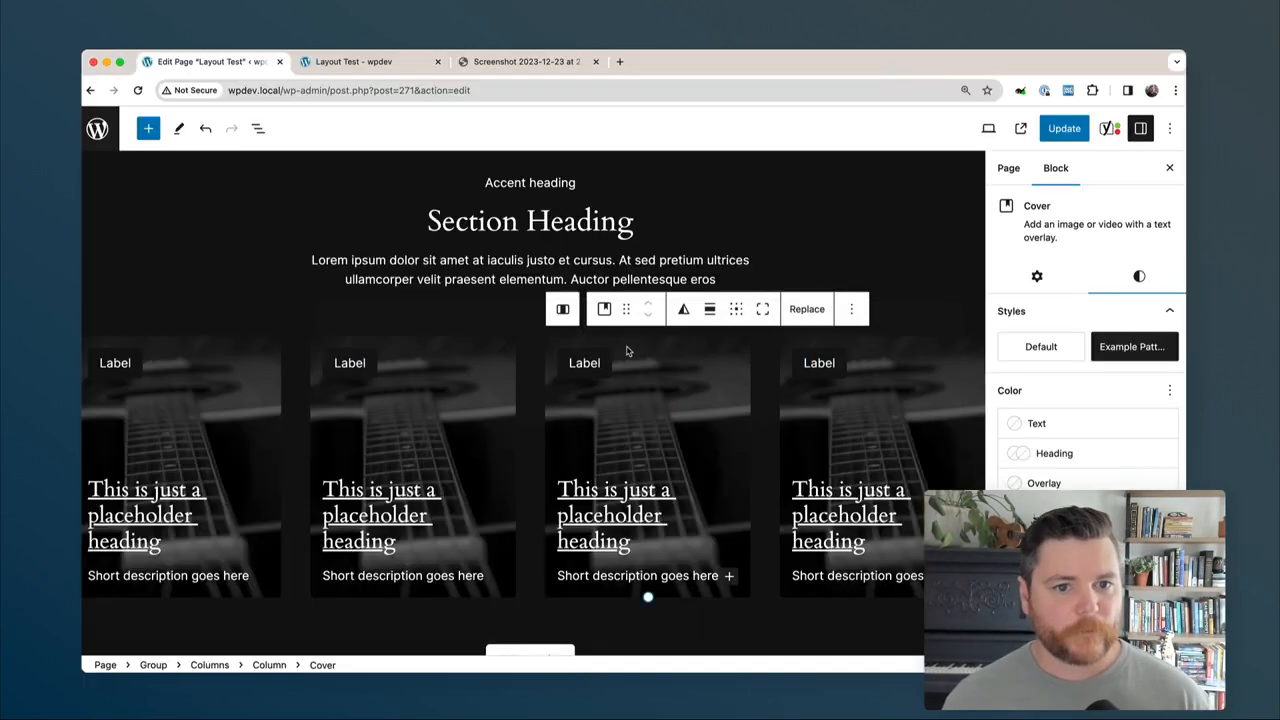
left_click(373, 63)
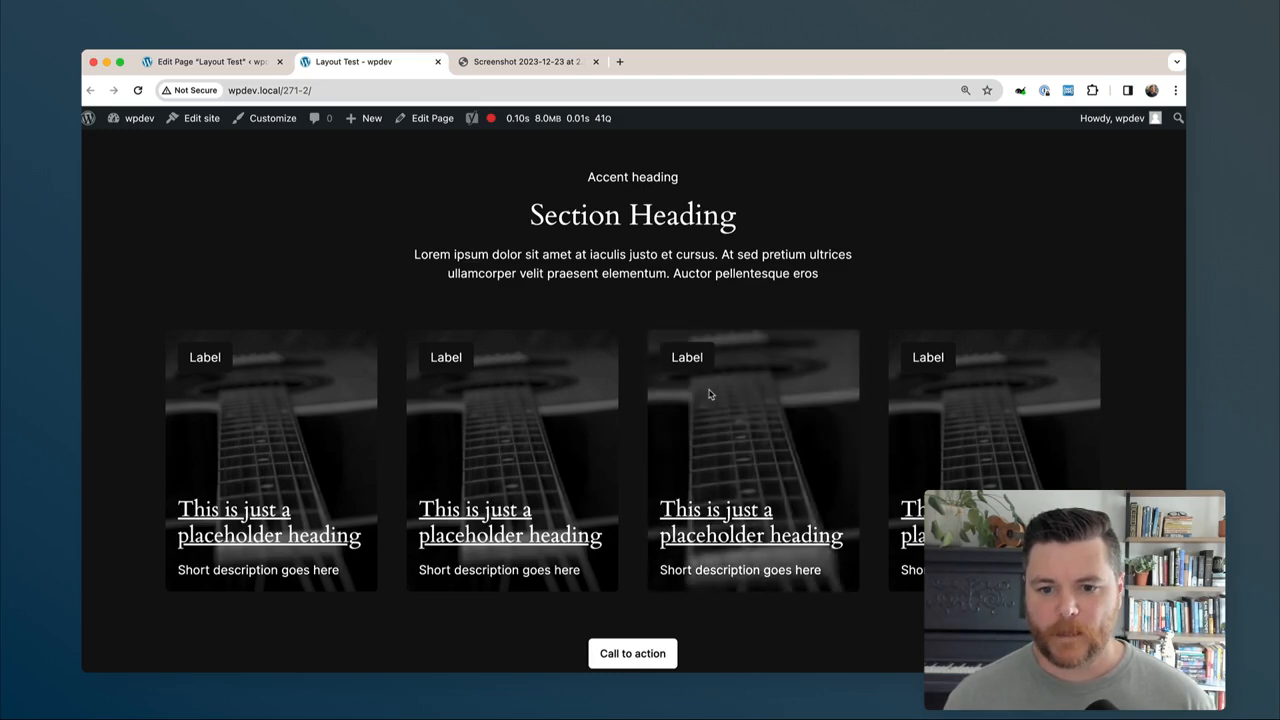
In the page editor, apply the Example Pattern style to the first and second cards' Cover blocks.
left_click(240, 62)
left_click(246, 344)
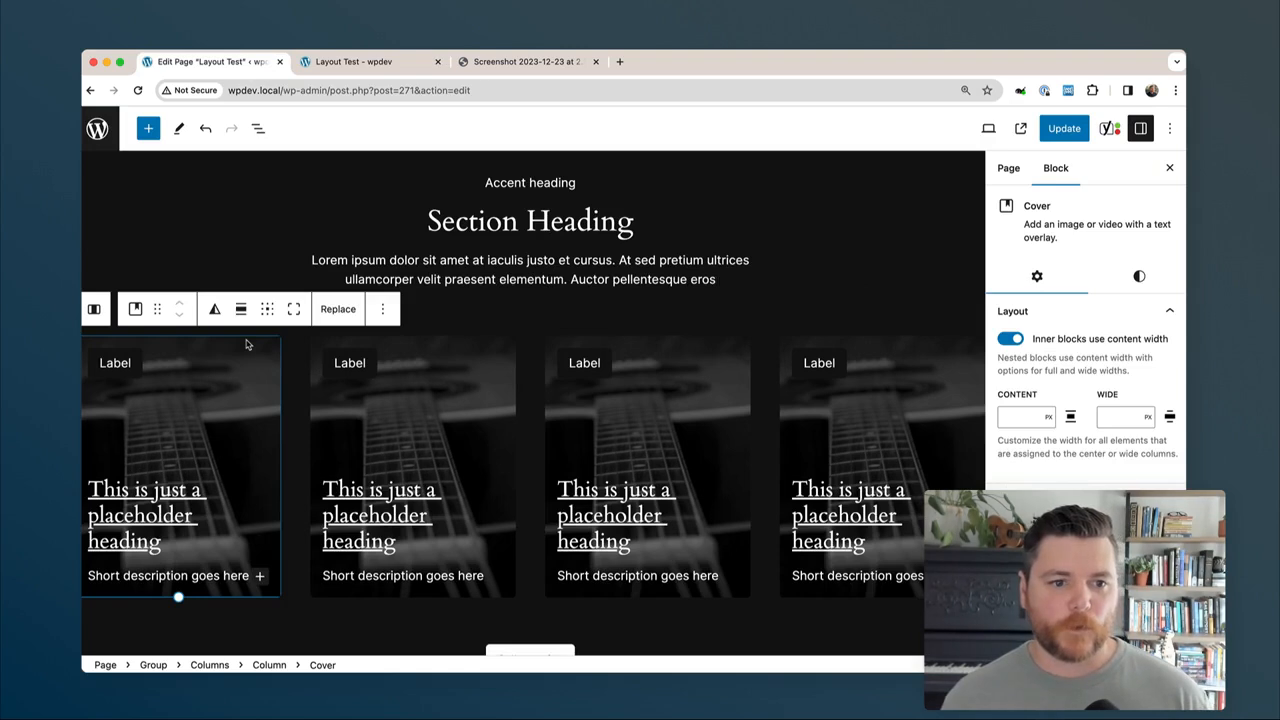
left_click(1139, 276)
left_click(1140, 350)
left_click(491, 345)
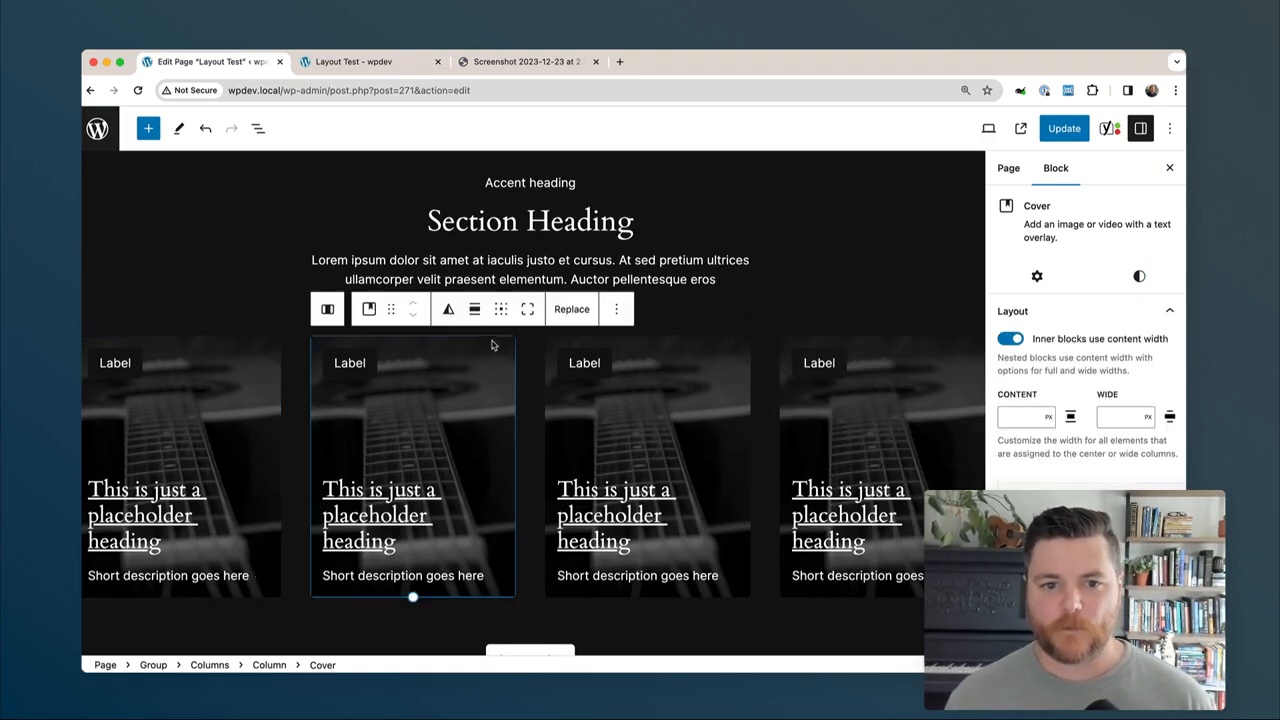
left_click(1139, 276)
left_click(1133, 347)
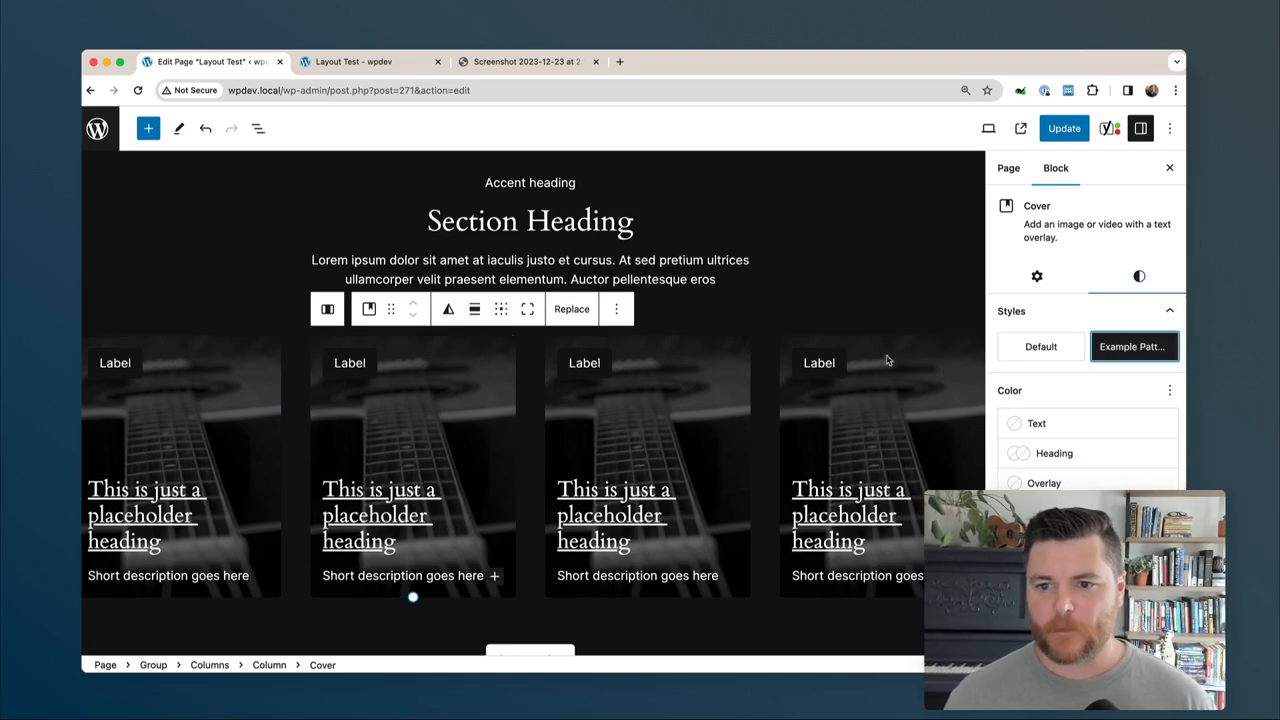
Apply the Example Pattern style to the fourth card's Cover block, update the page and view the published Layout Test page.
left_click(886, 361)
left_click(1139, 276)
left_click(1145, 350)
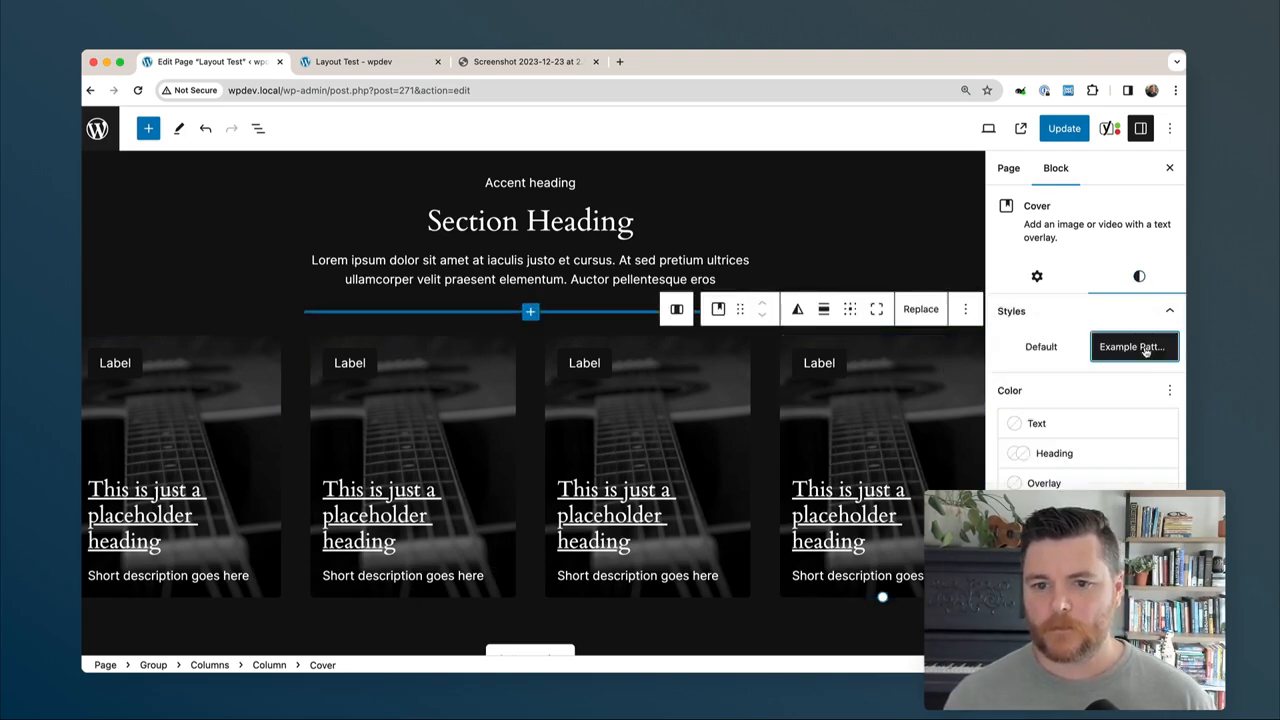
left_click(1062, 128)
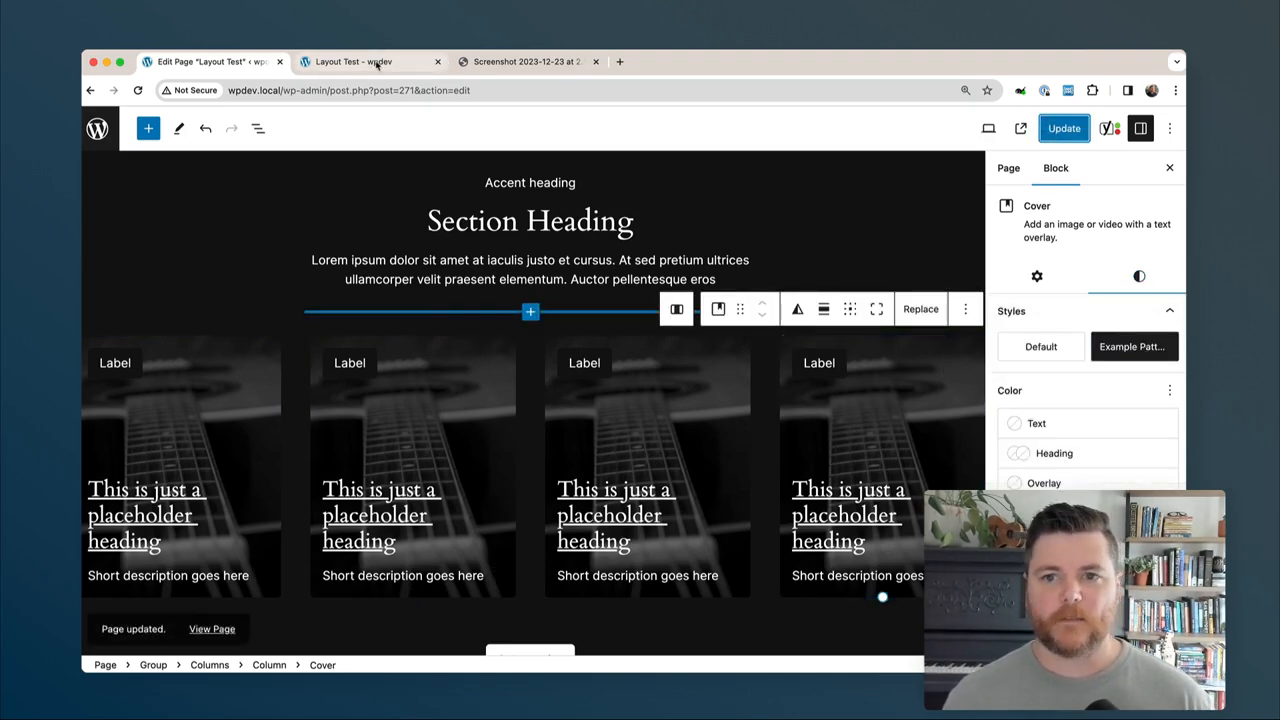
left_click(350, 61)
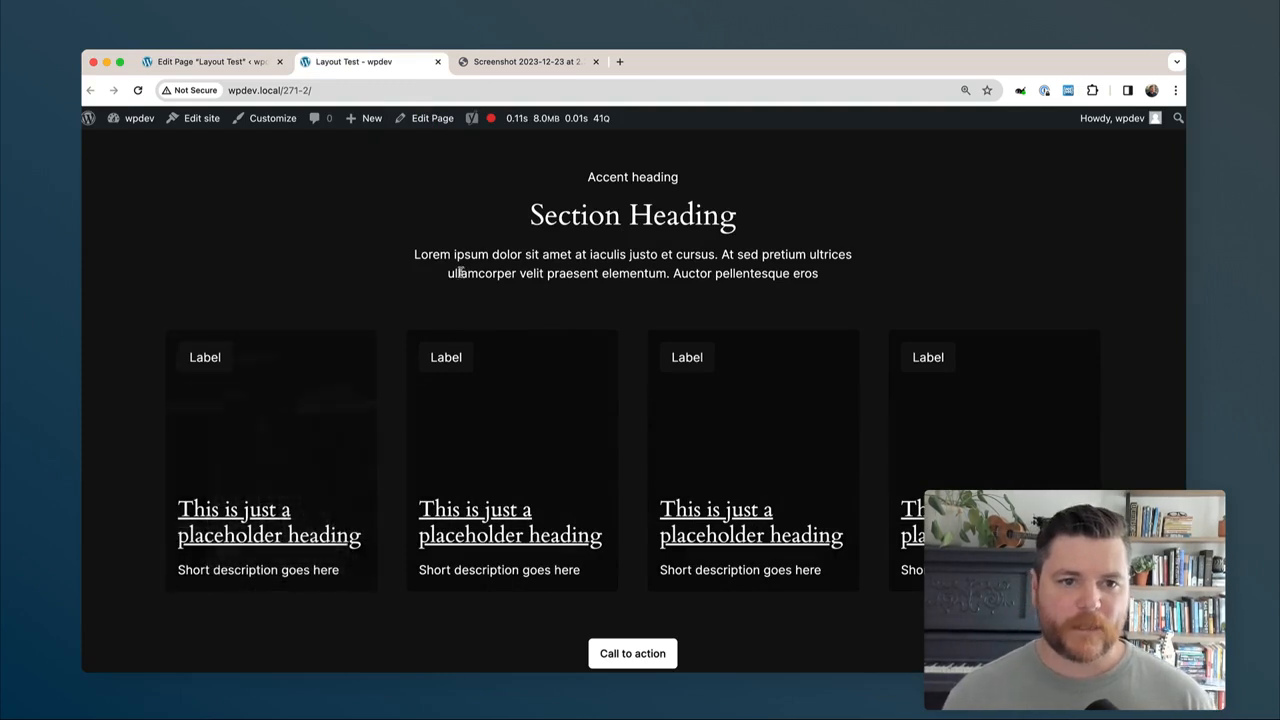
Switch to the code editor and open a new CSS rule after the hover rule with the selector .is-style-example-pattern a::after.
key("super+Tab")
key("Return")
type(".")
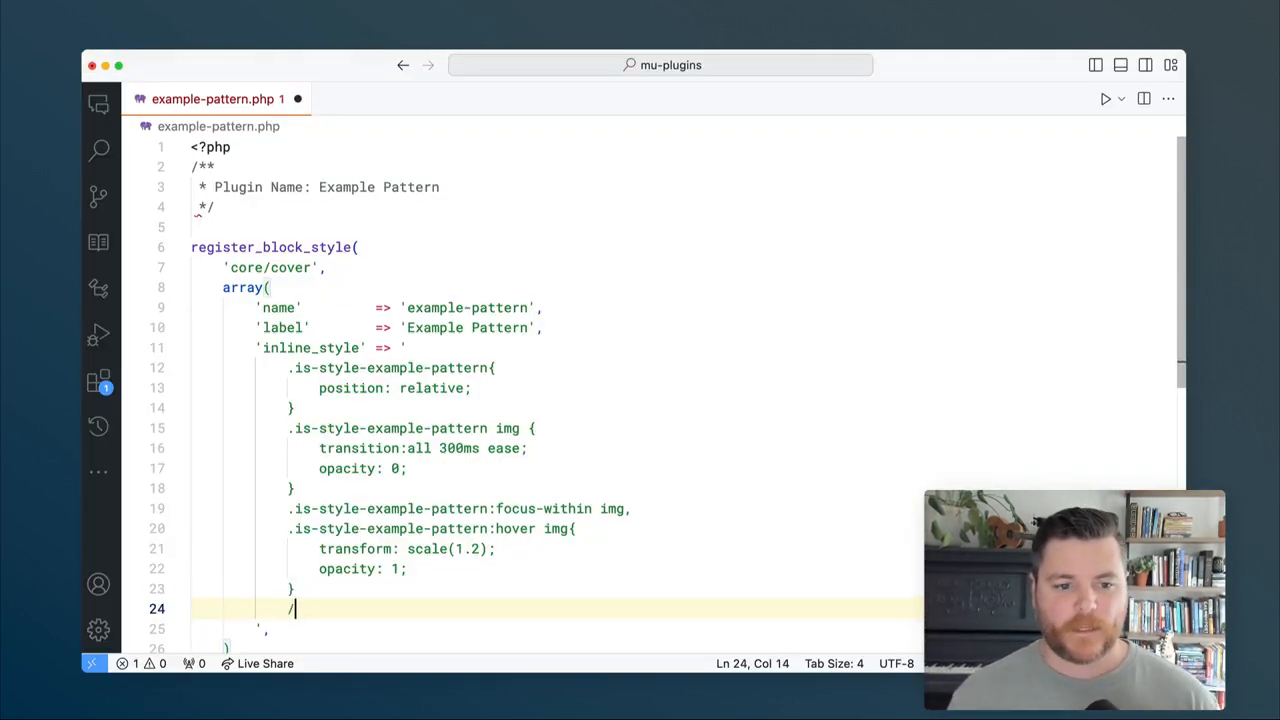
type("is")
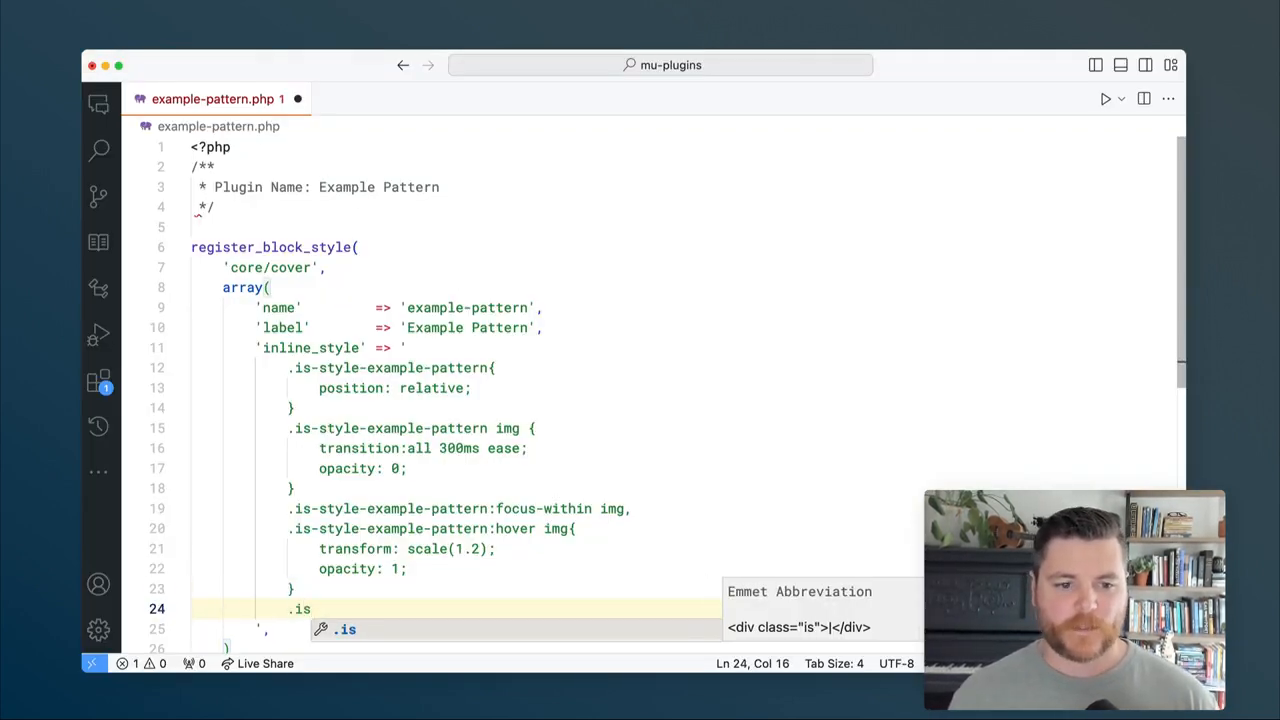
type("-style-example-pattern a::after{")
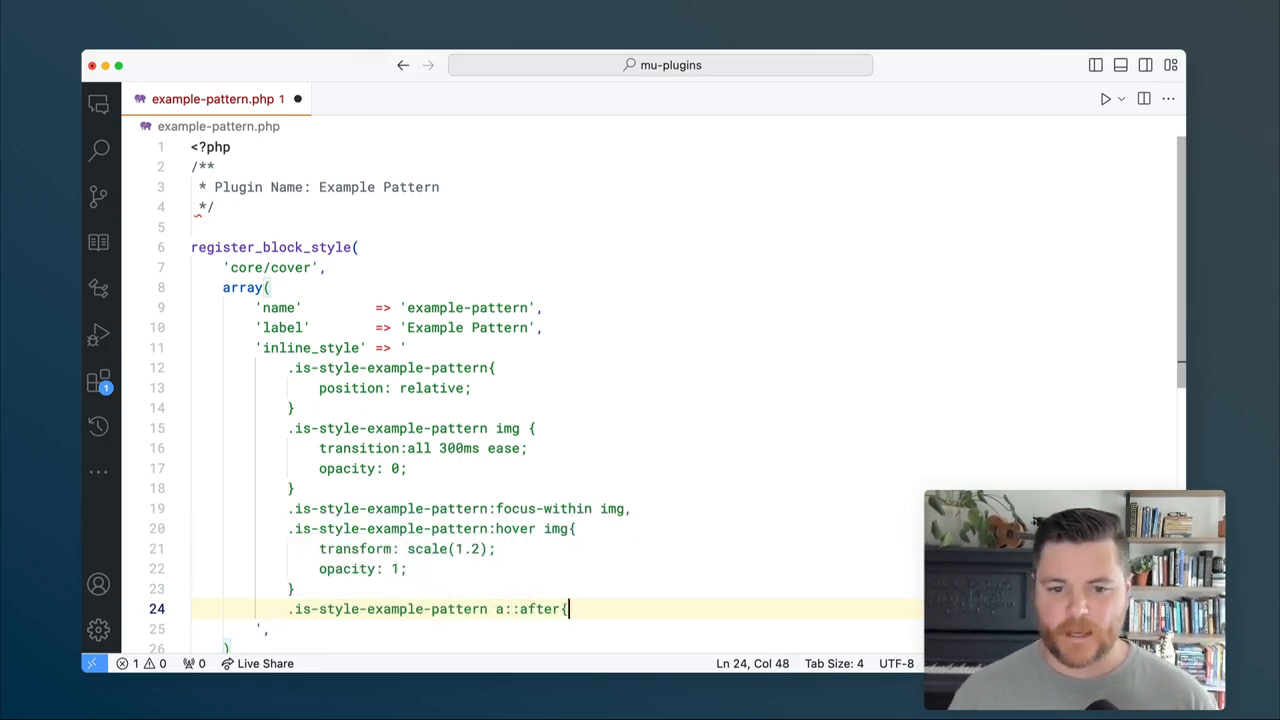
key("Return")
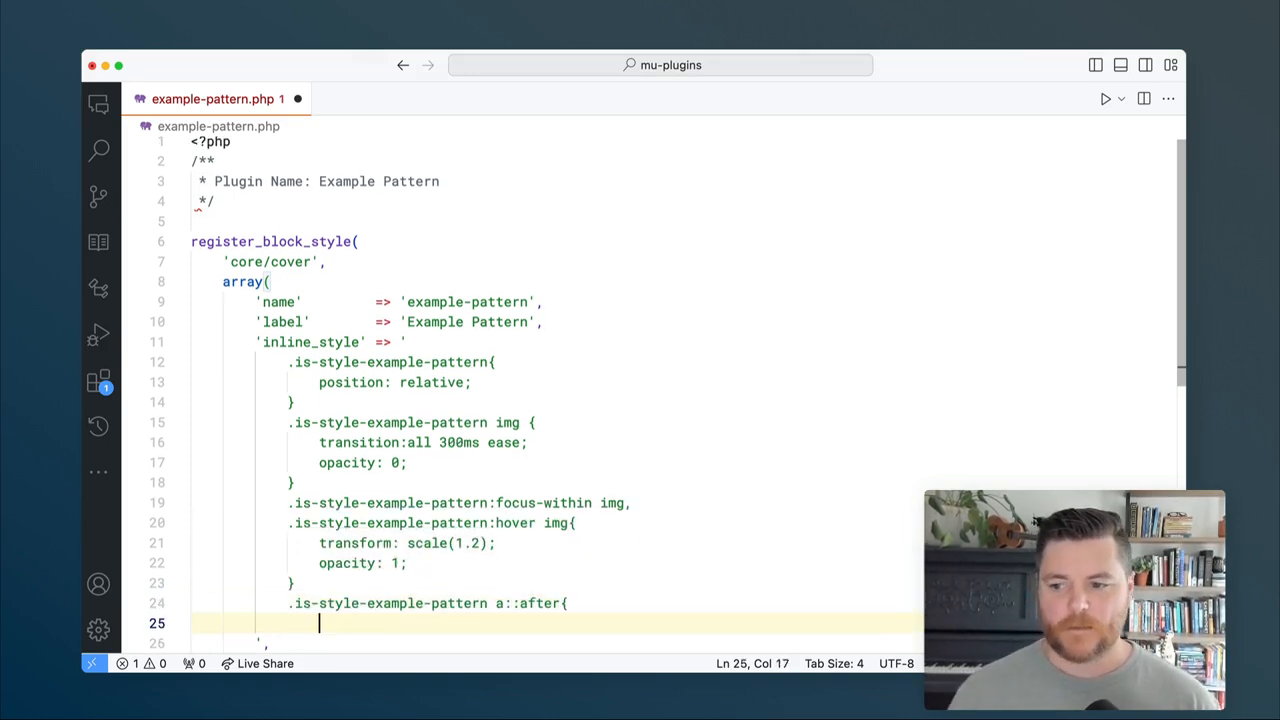
Fill the a::after rule with content: " "; position: absolute; cursor: pointer; top: 0; left: 0; width: 100%; height: 100%; close it and save.
type("content: \" \"; position: absolute; cursor: pointer; top: 0; left: 0; width: 100%; height: 100%; }")
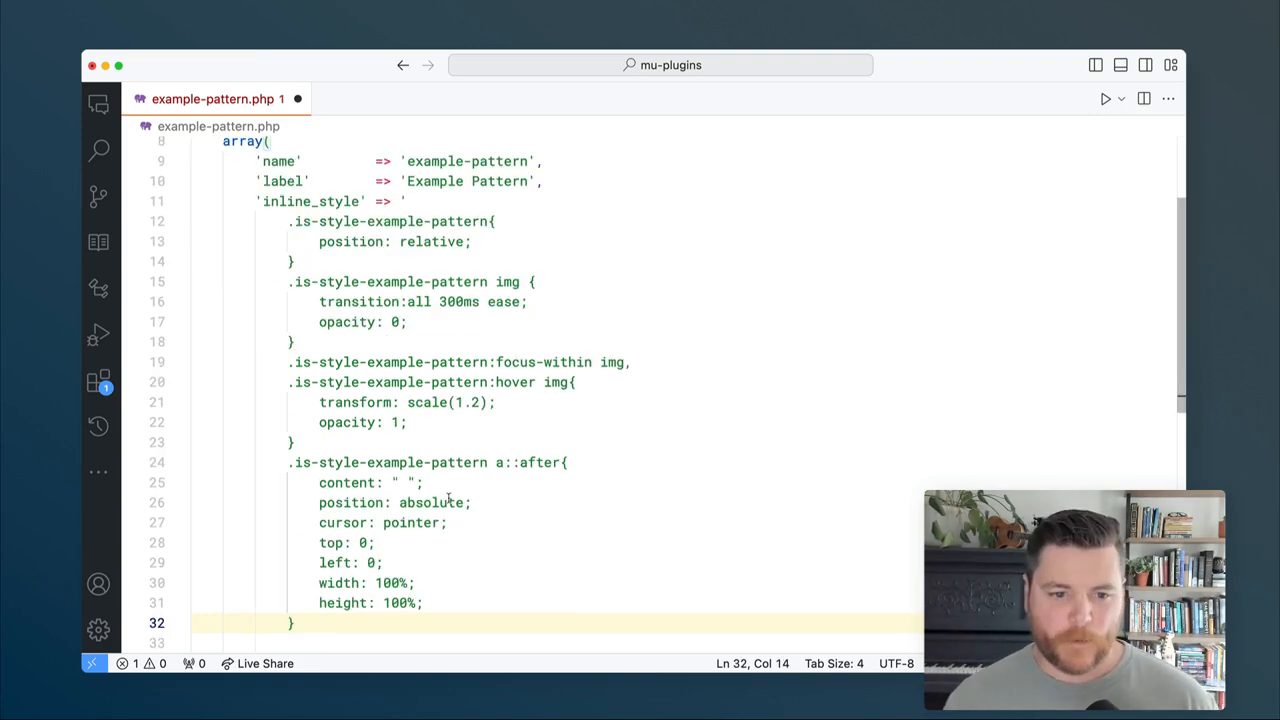
left_click_drag(315, 470, 394, 481)
left_click(405, 502)
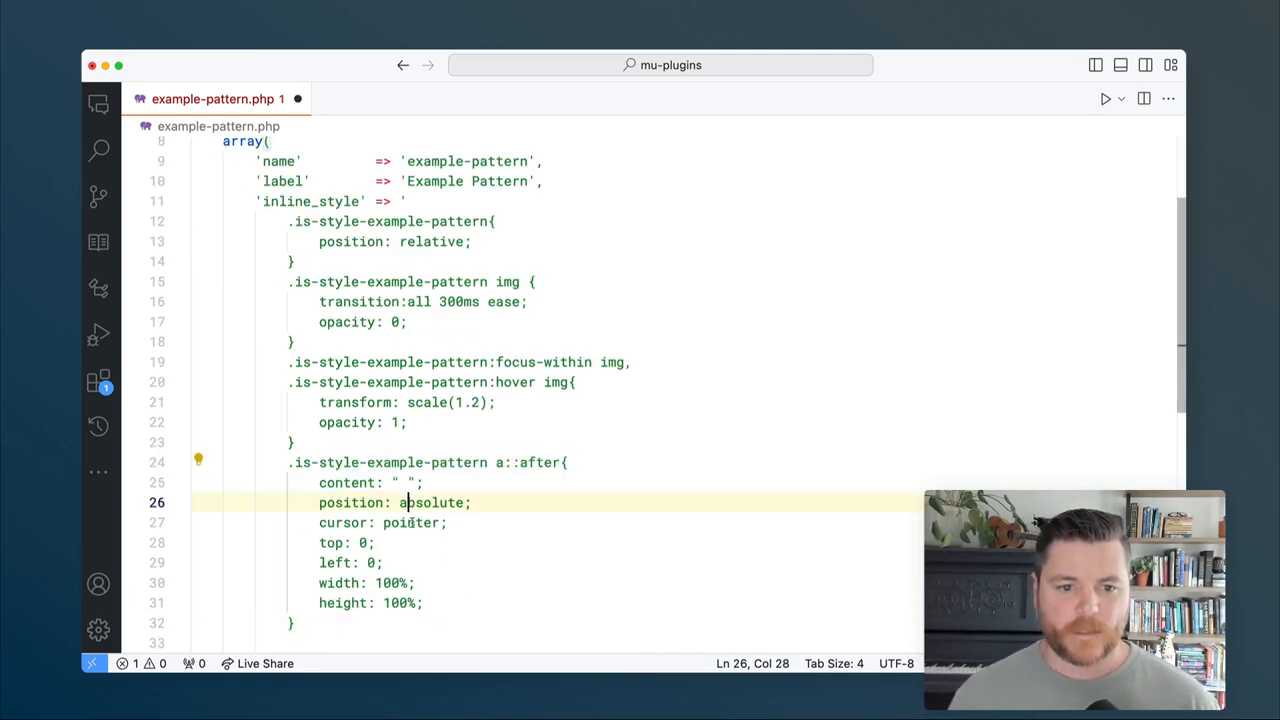
left_click(469, 520)
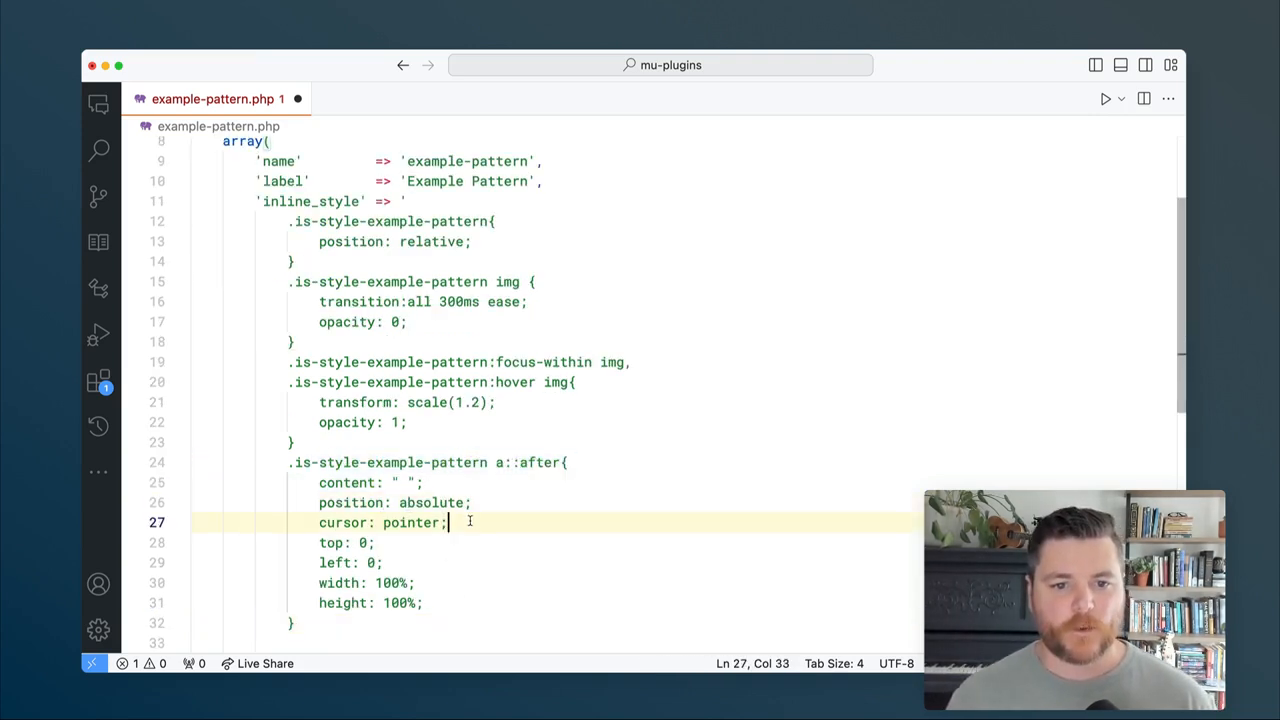
key("super+s")
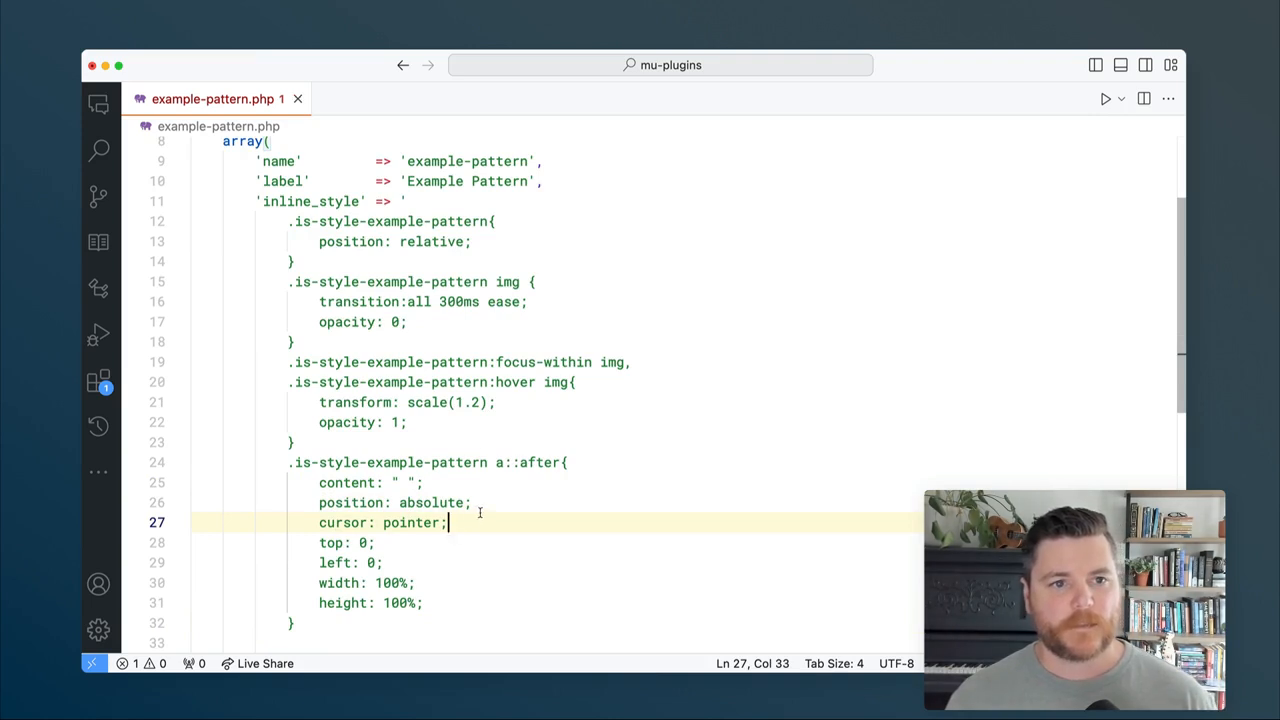
Check the second card's hover effect and clickable area on the published page, and review the CSS in example-pattern.php.
key("super+Tab")
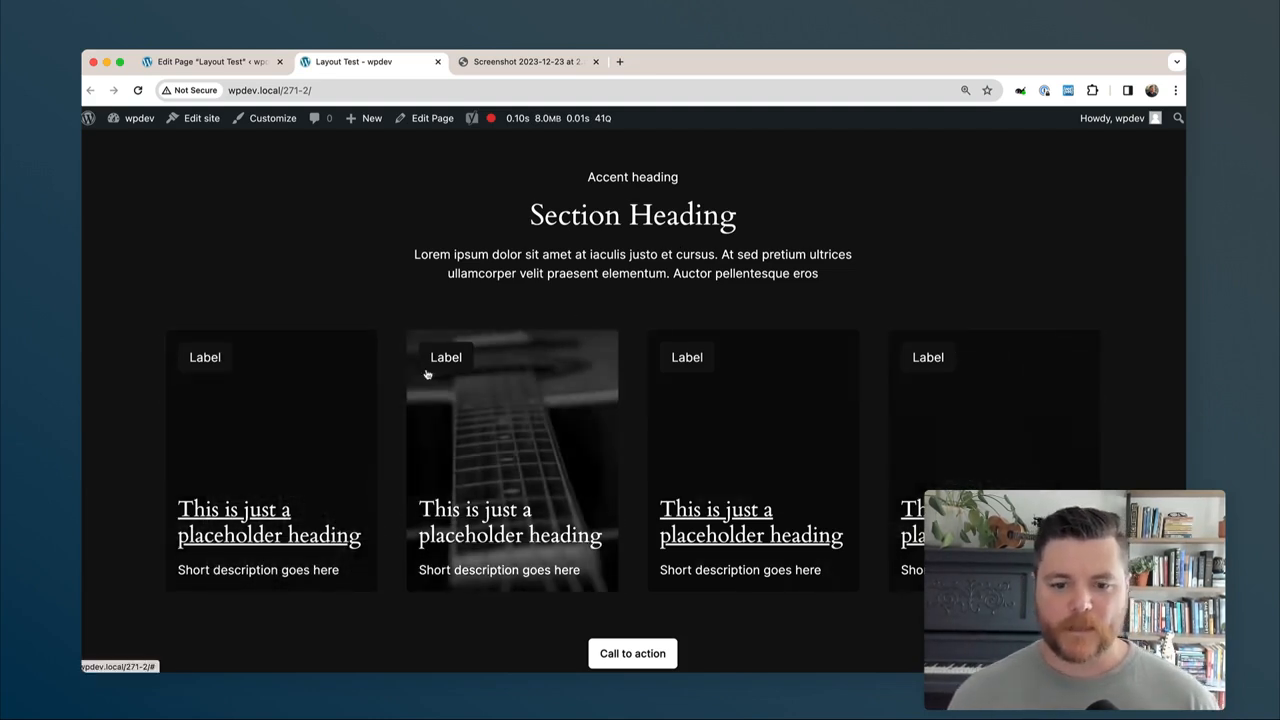
scroll(427, 376, "down", 2)
scroll(428, 377, "up", 1)
key("super+Tab")
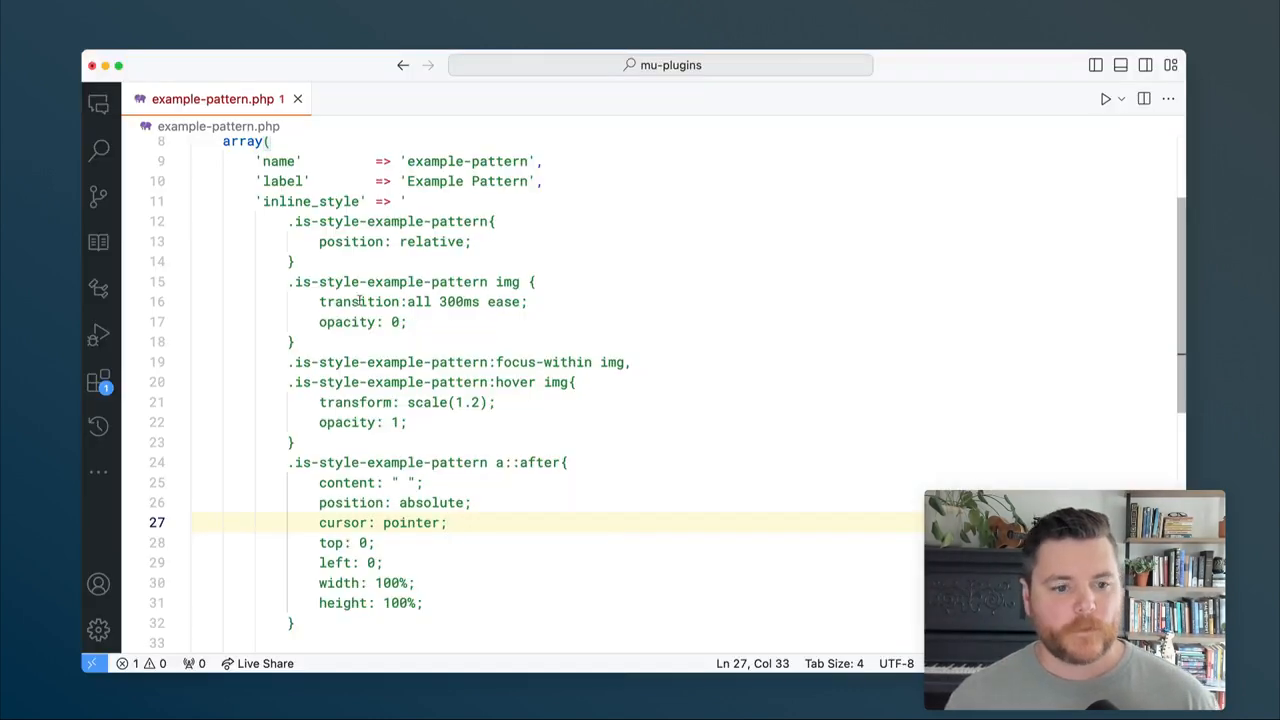
left_click(321, 622)
scroll(422, 516, "up", 3)
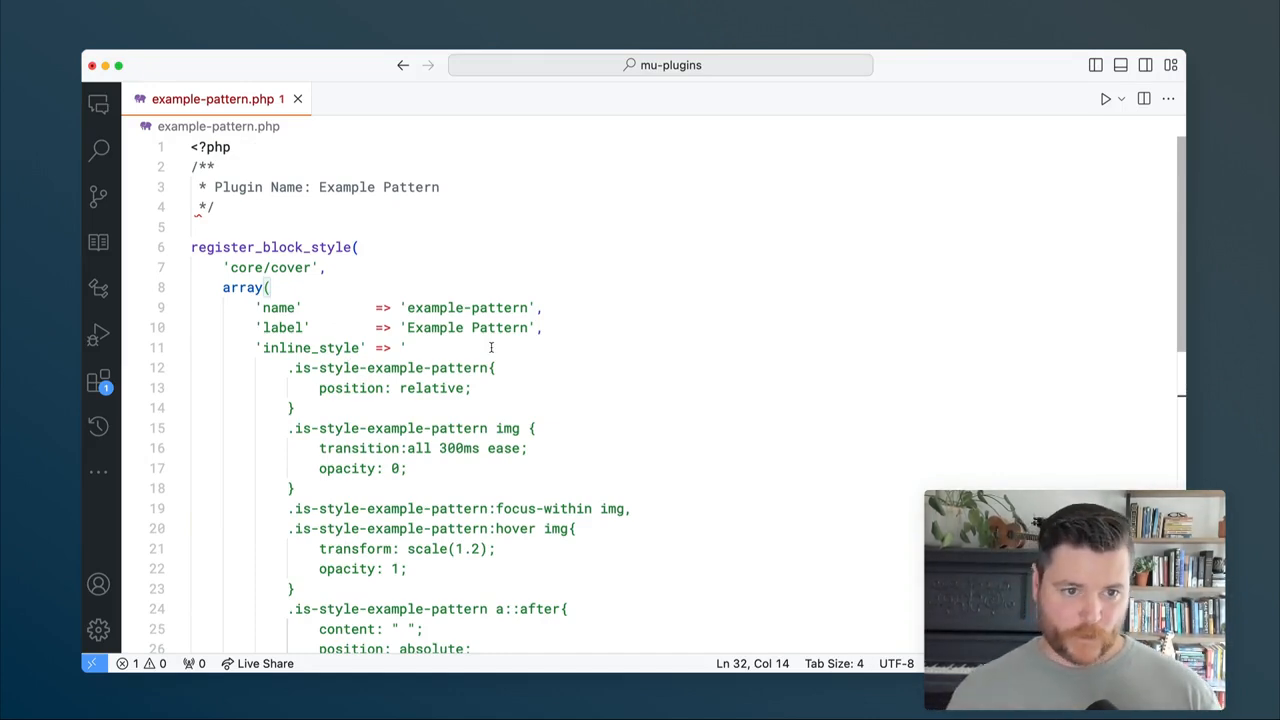
In the page editor, switch the fourth card's Cover block to the Default style and back to Example Pattern.
key("super+Tab")
left_click(233, 64)
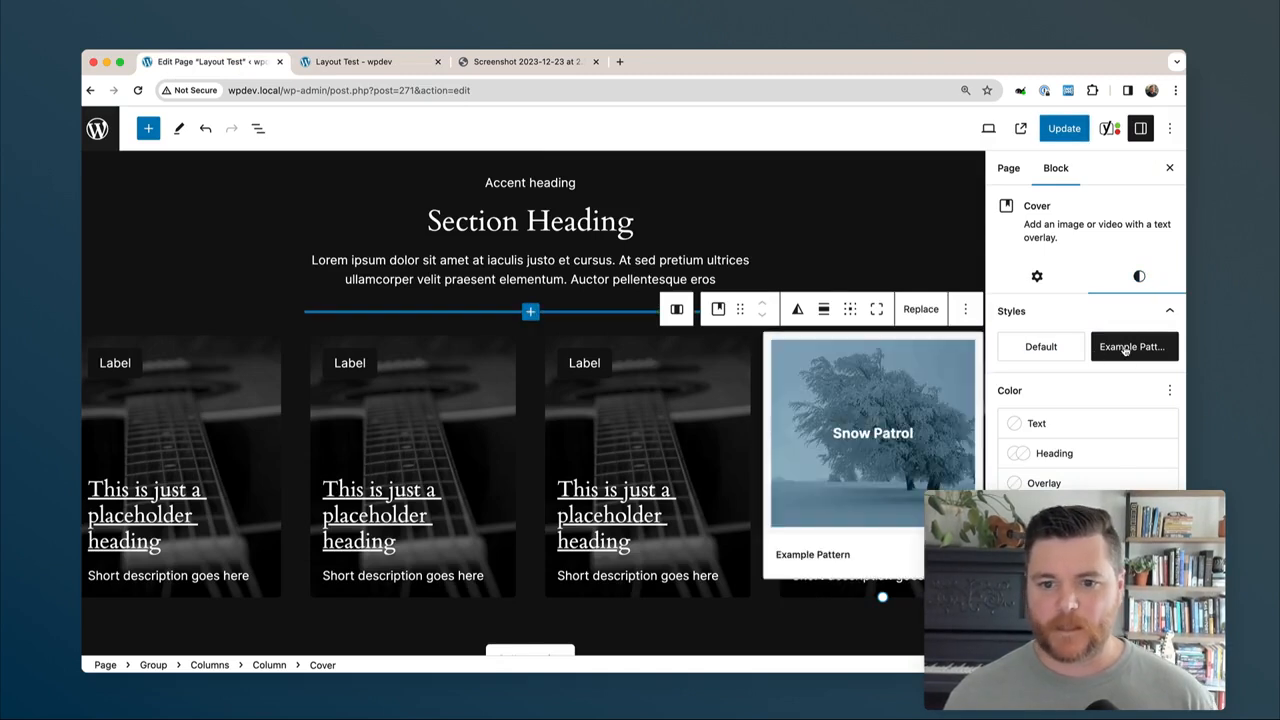
left_click(1020, 350)
left_click(1110, 350)
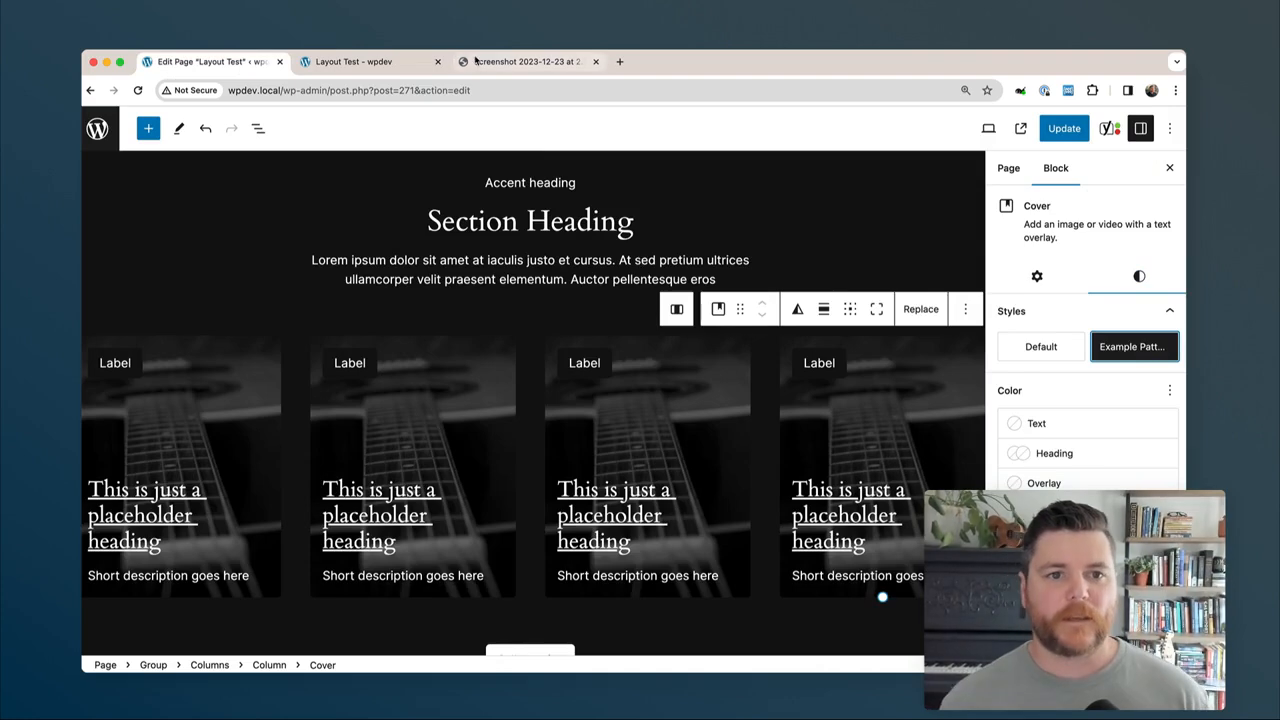
Inspect the HTML of the second card's link and its cover inner container on the published Layout Test page.
left_click(355, 61)
right_click(543, 352)
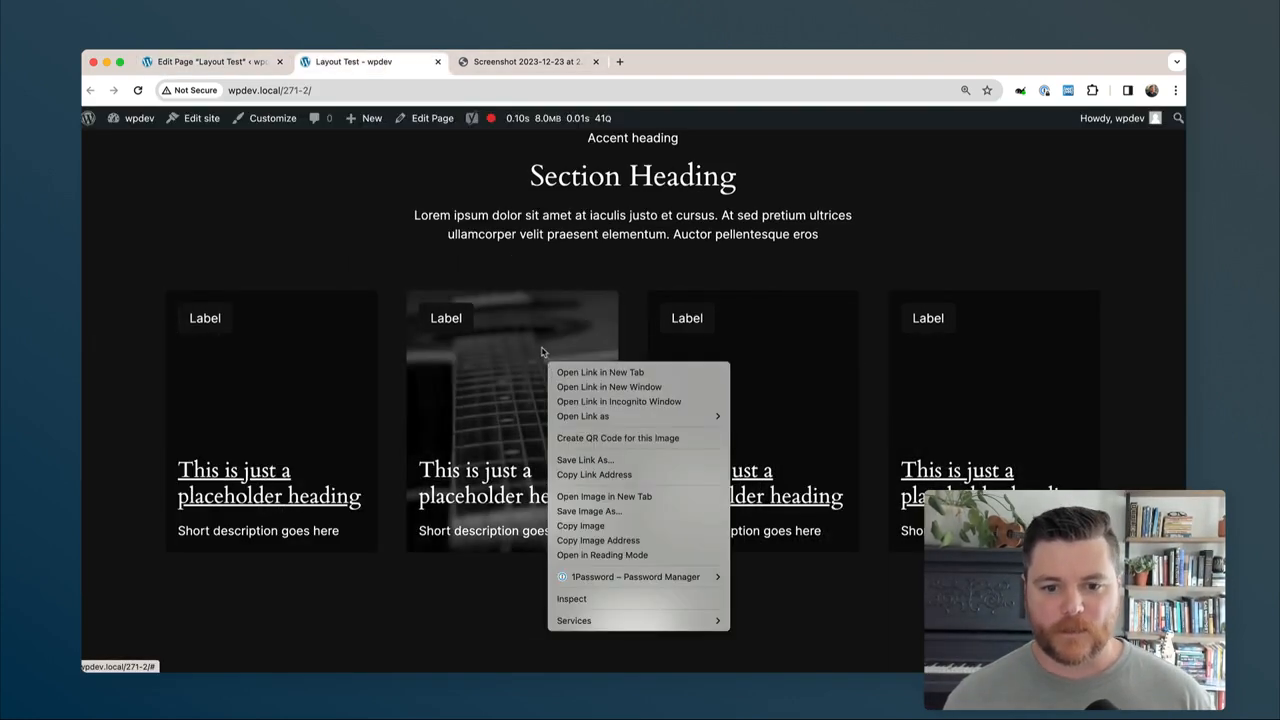
left_click(632, 598)
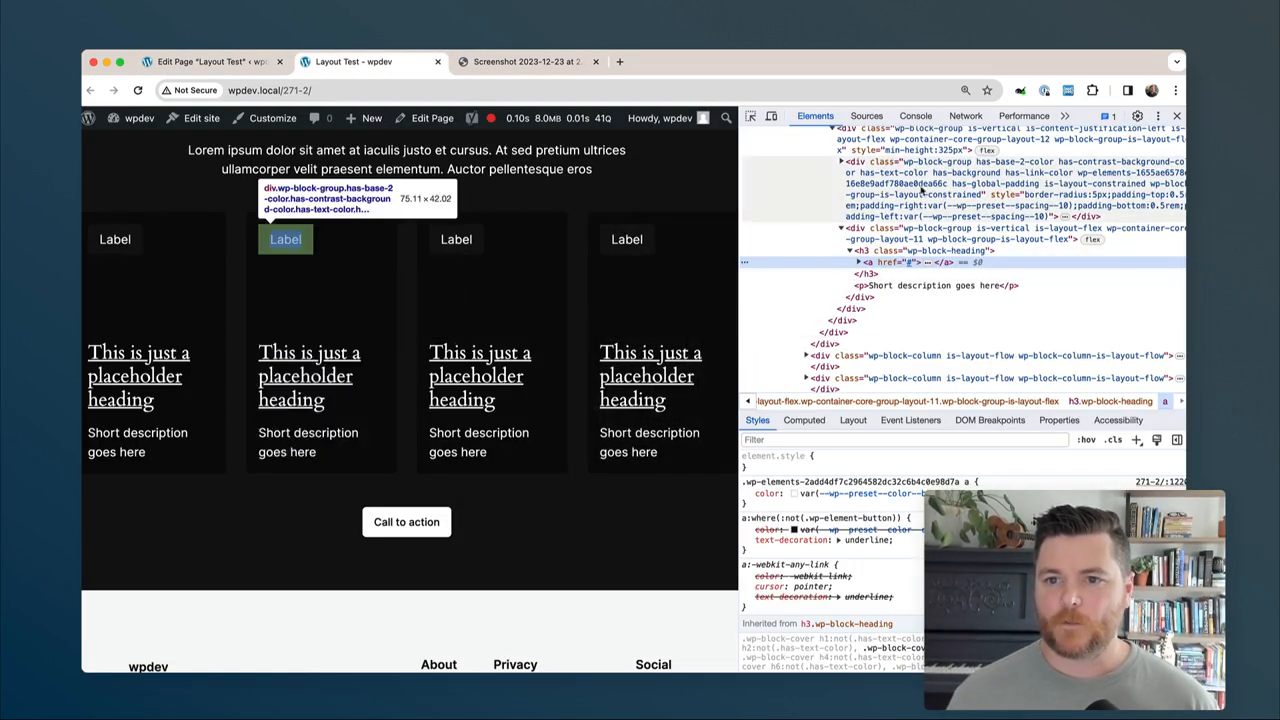
scroll(925, 185, "up", 3)
left_click(912, 168)
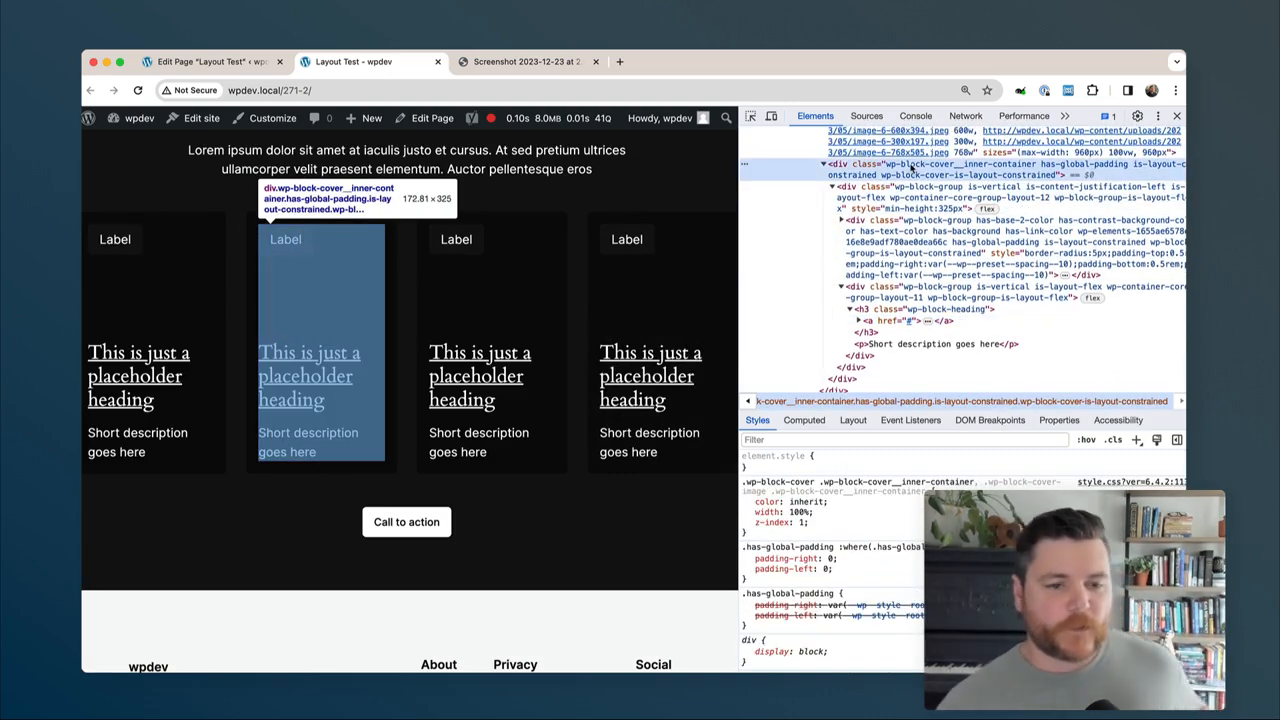
Return to the page editor and hide the block settings sidebar to view the whole card section at full width.
left_click(205, 61)
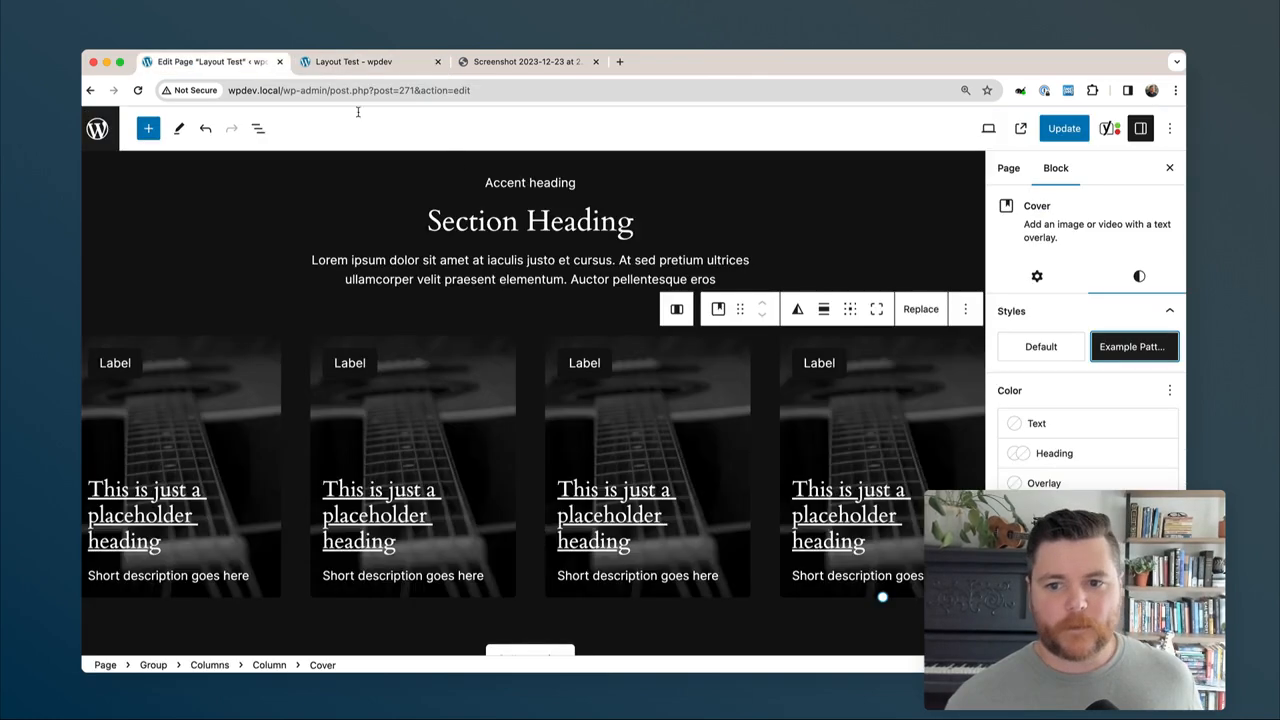
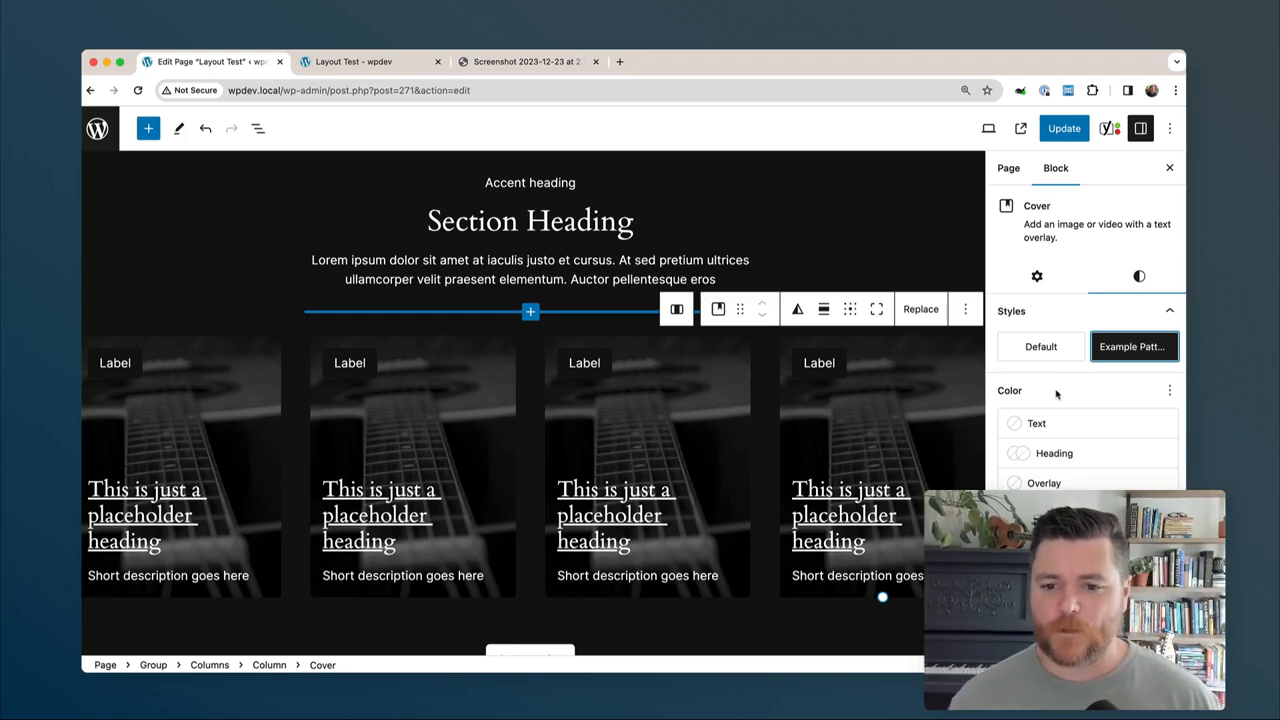
left_click(1169, 167)
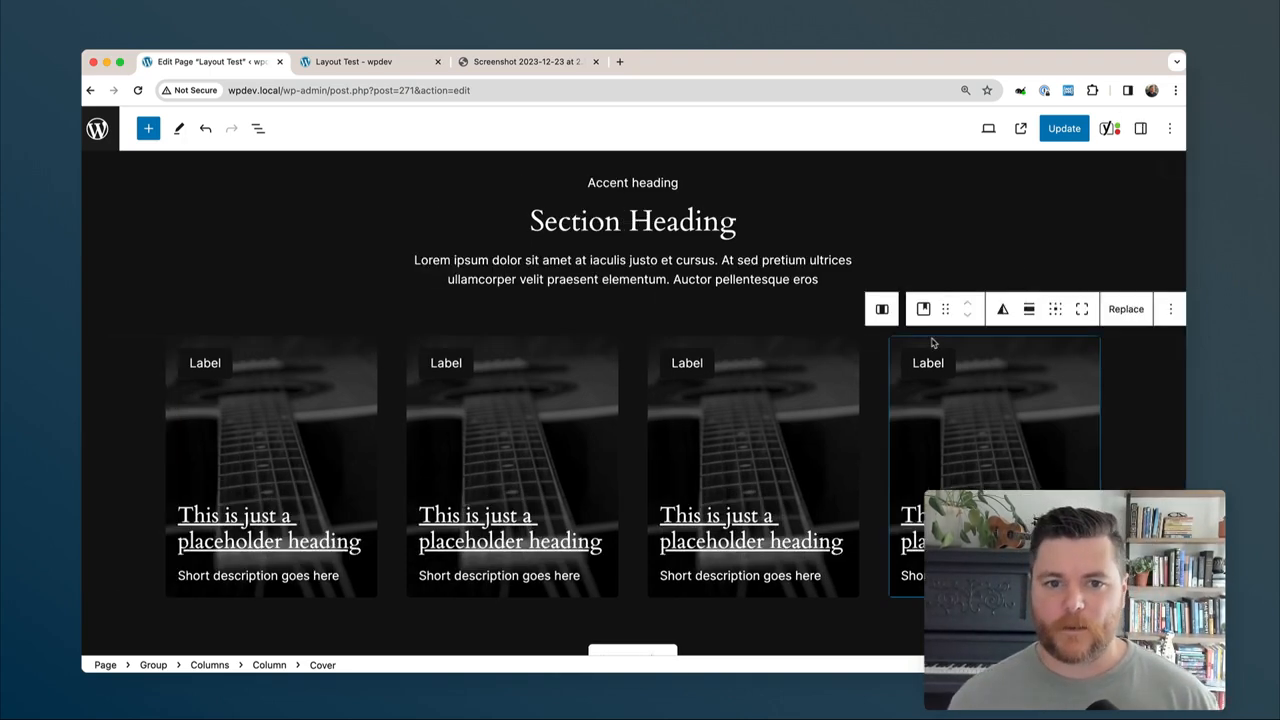
left_click(1168, 465)
left_click(1035, 213)
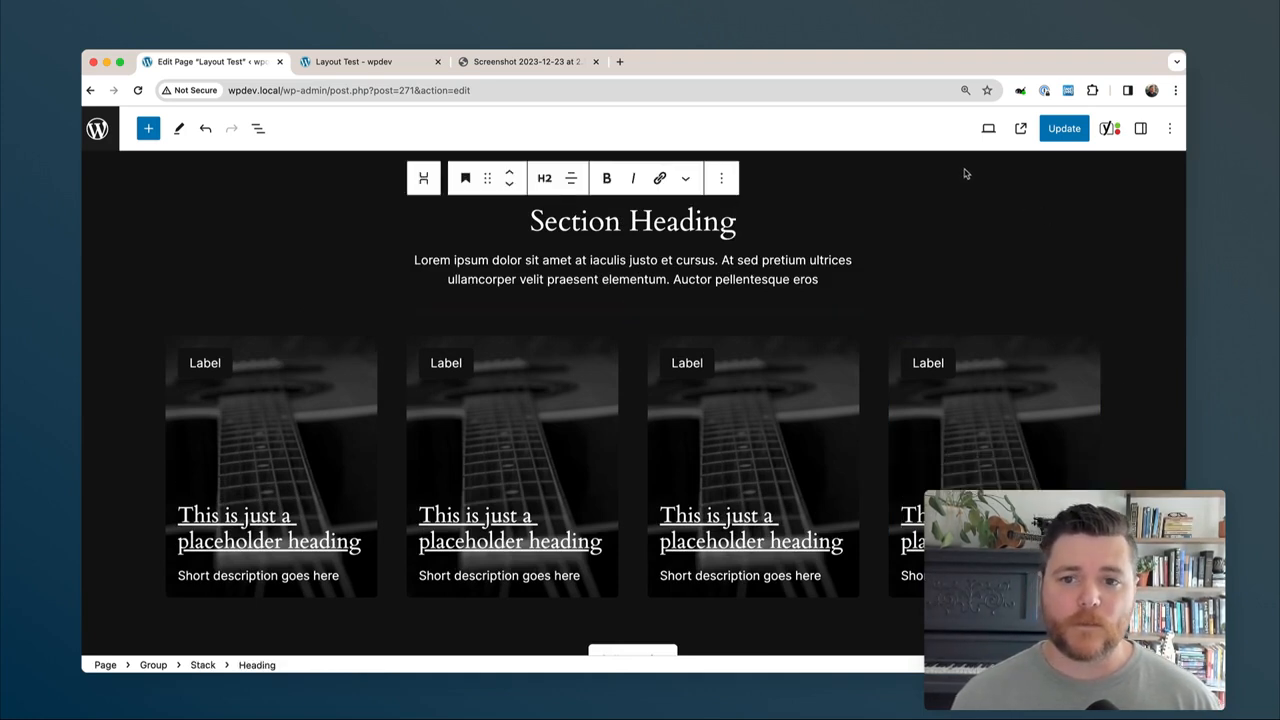
scroll(969, 175, "up", 1)
key("Up")
key("Up")
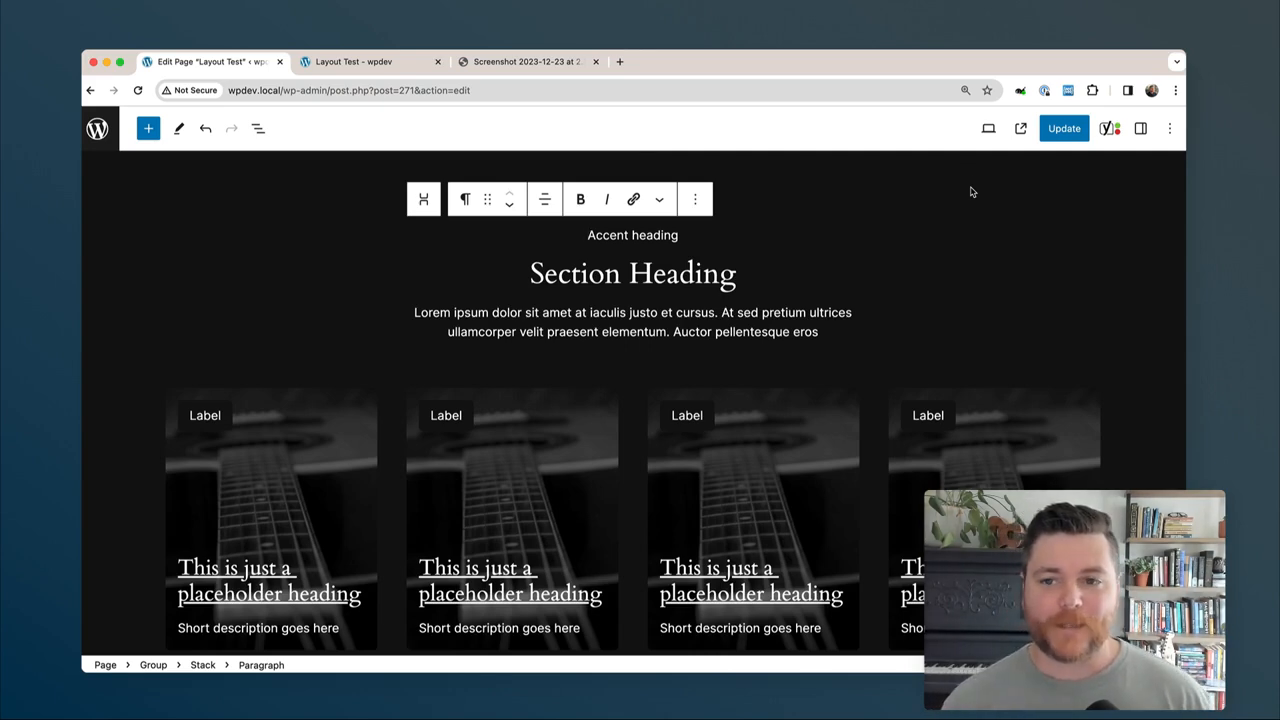
scroll(983, 191, "up", 1)
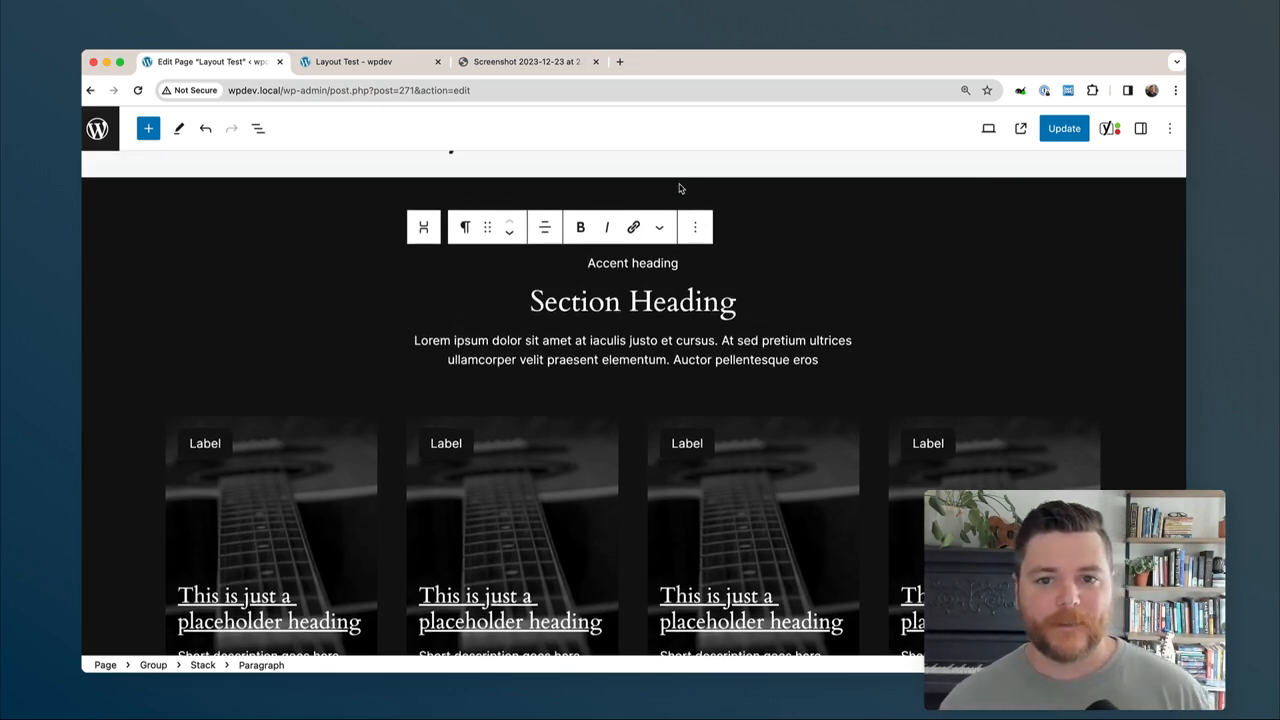
left_click(679, 188)
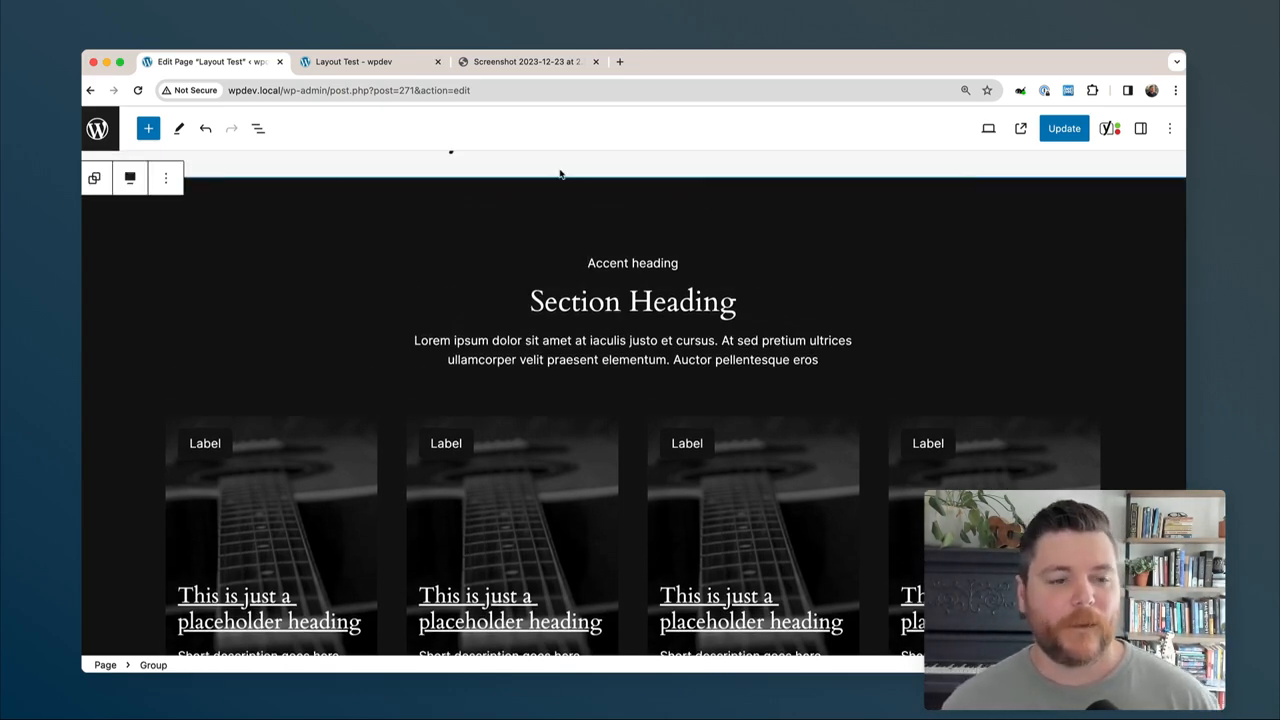
left_click(166, 177)
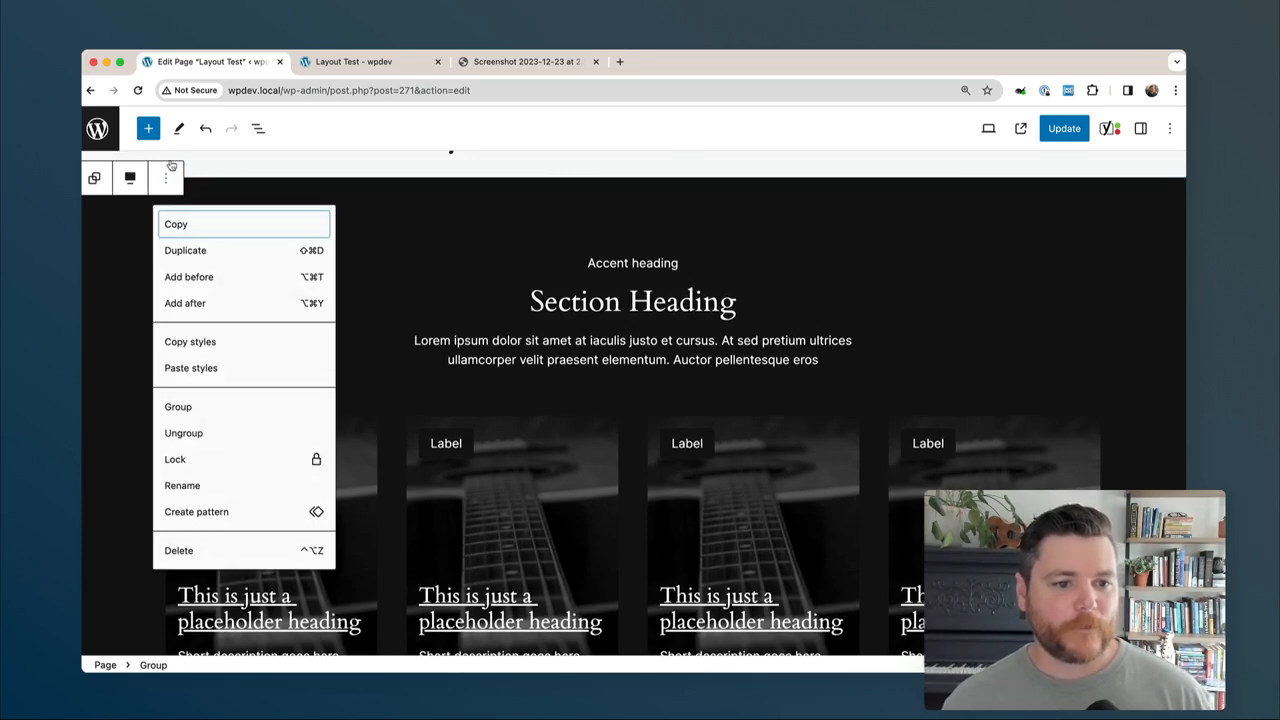
left_click(248, 513)
left_click(575, 314)
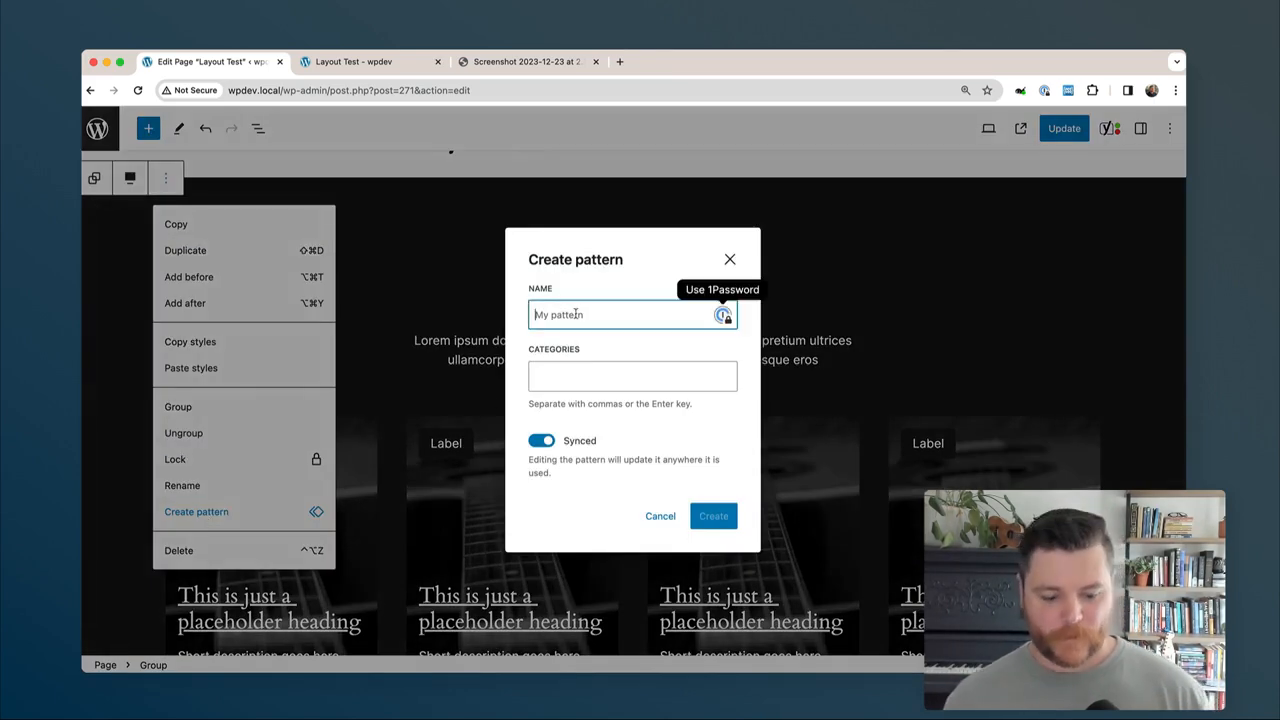
type("Example")
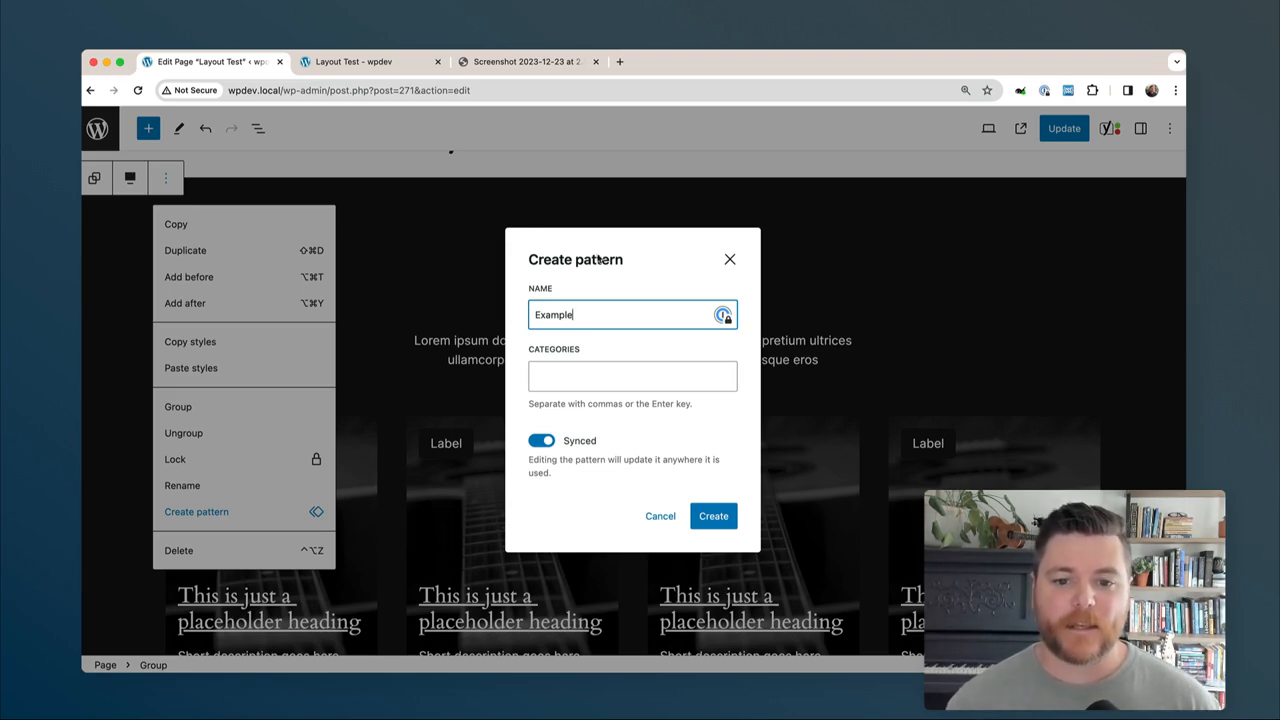
left_click(660, 518)
left_click(427, 227)
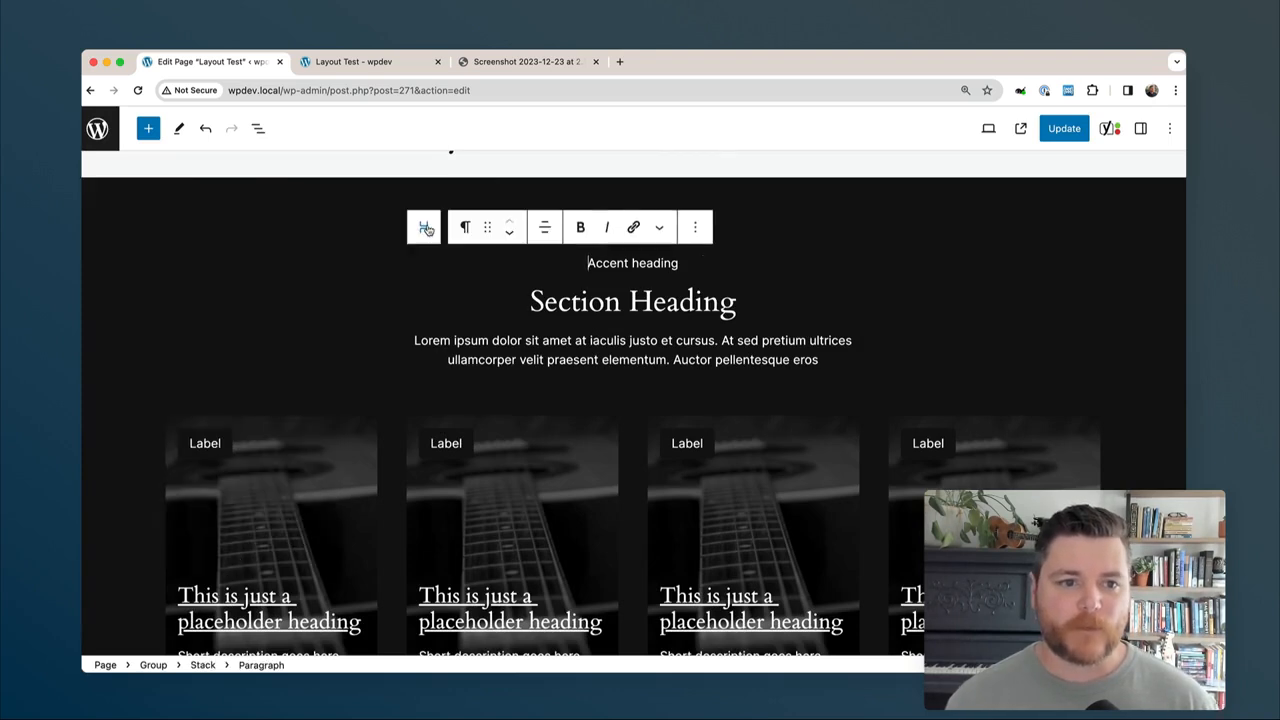
Lock the card section's outer Group block, applying the lock to all blocks inside, and hide the block settings sidebar.
left_click(327, 186)
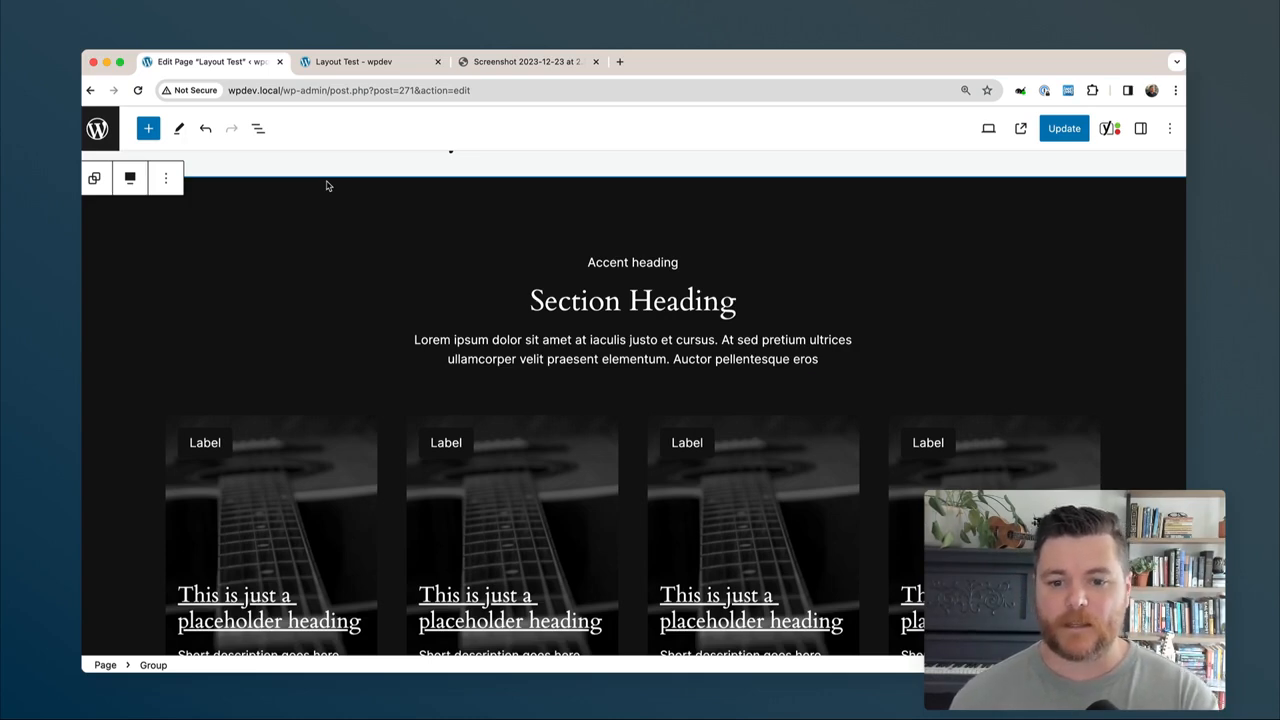
left_click(1140, 128)
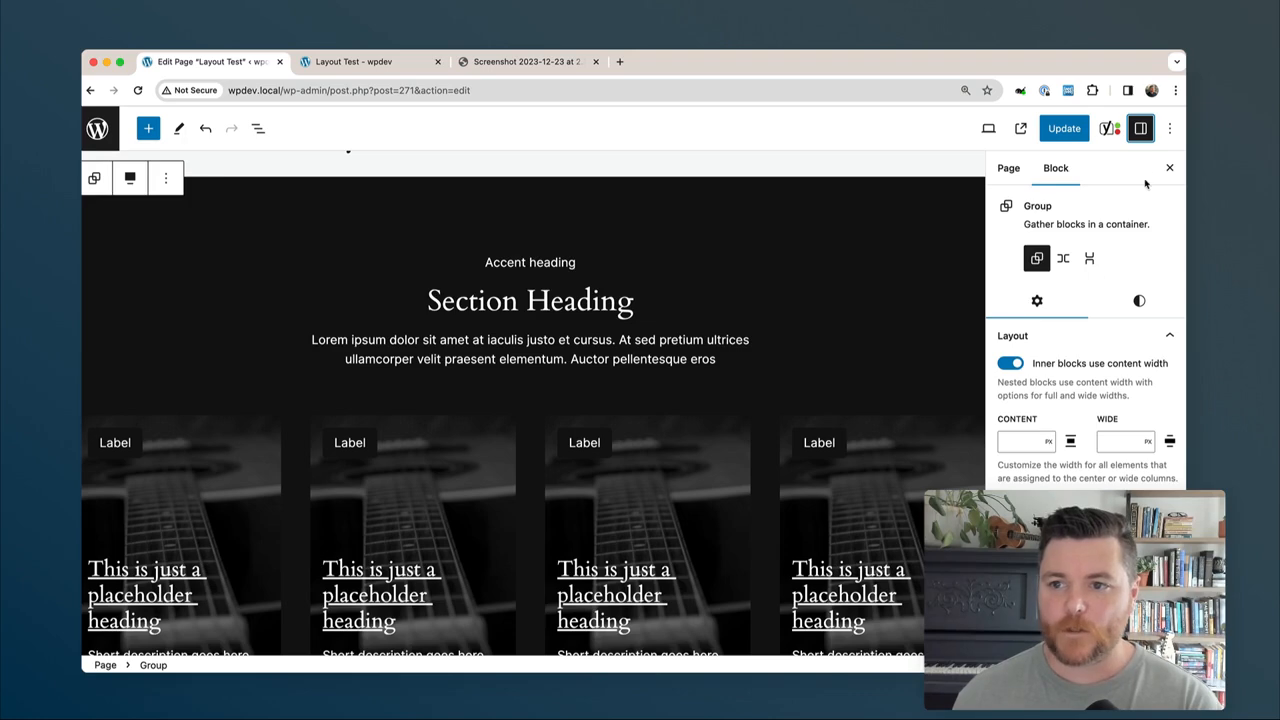
left_click(166, 178)
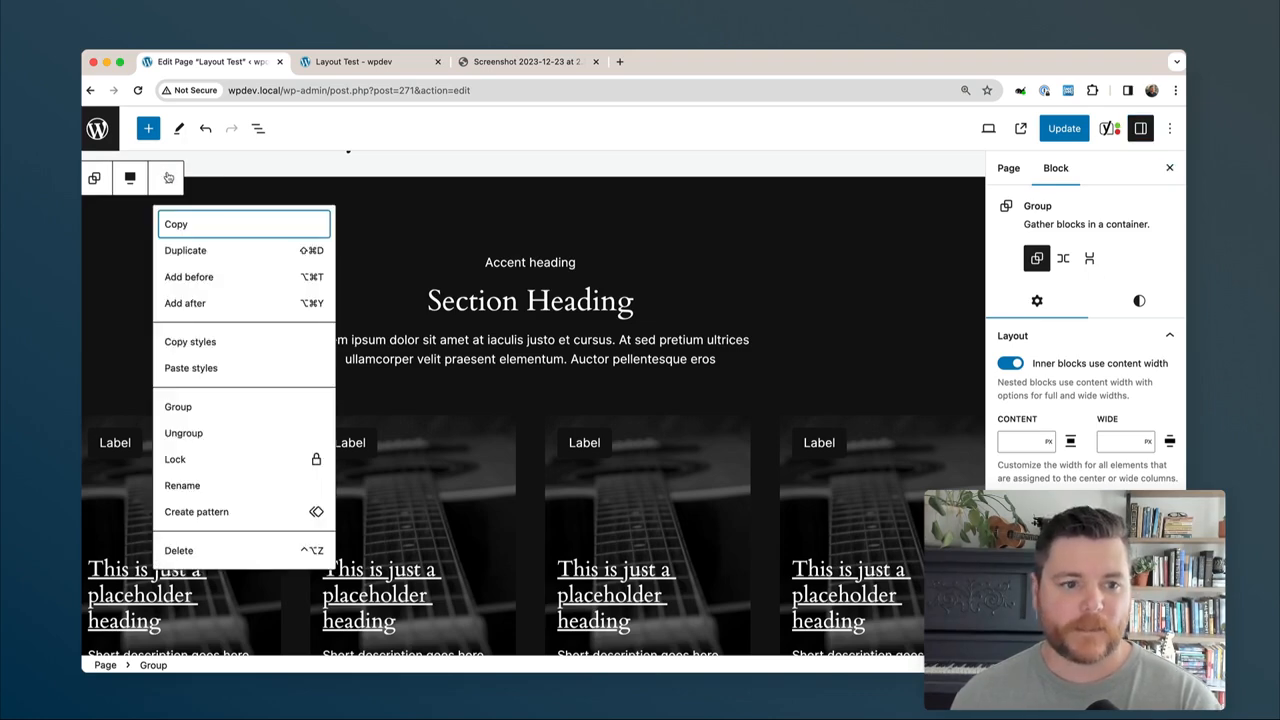
left_click(205, 459)
left_click(557, 458)
left_click(497, 344)
left_click(754, 504)
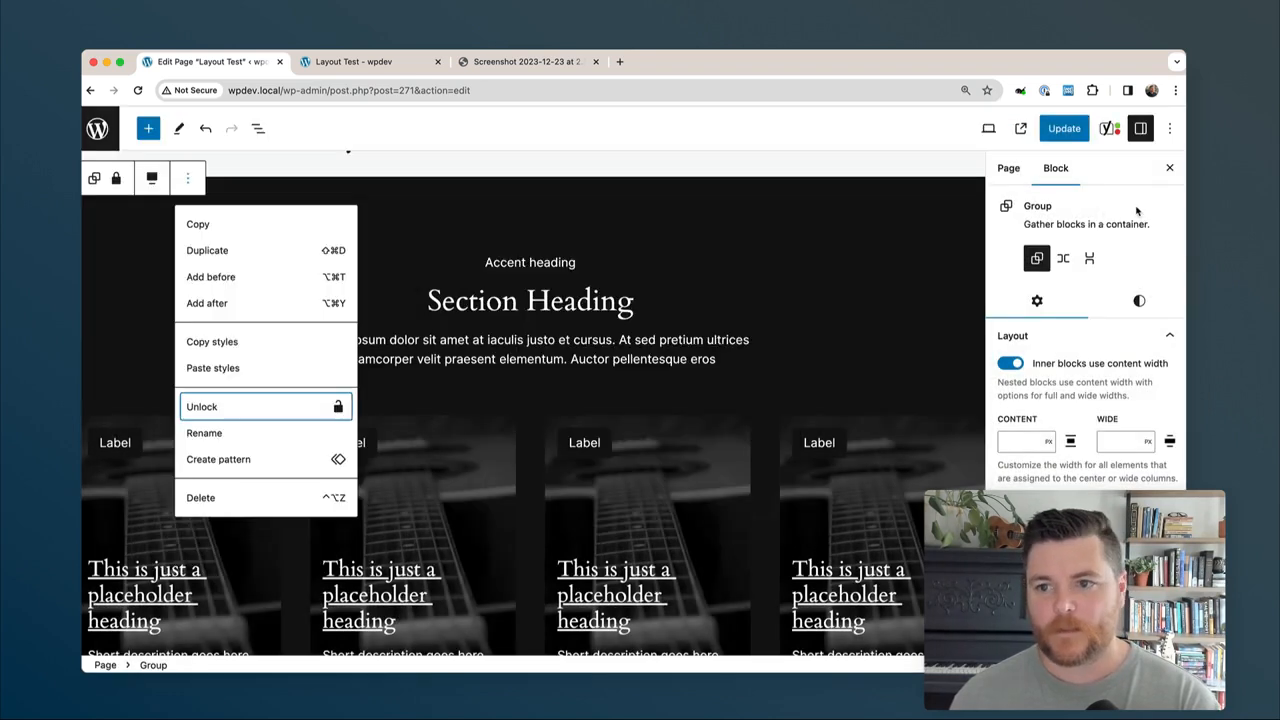
left_click(1169, 167)
Check the locking of the section's intro paragraph, Section Heading and second card's heading by selecting each block.
left_click(632, 340)
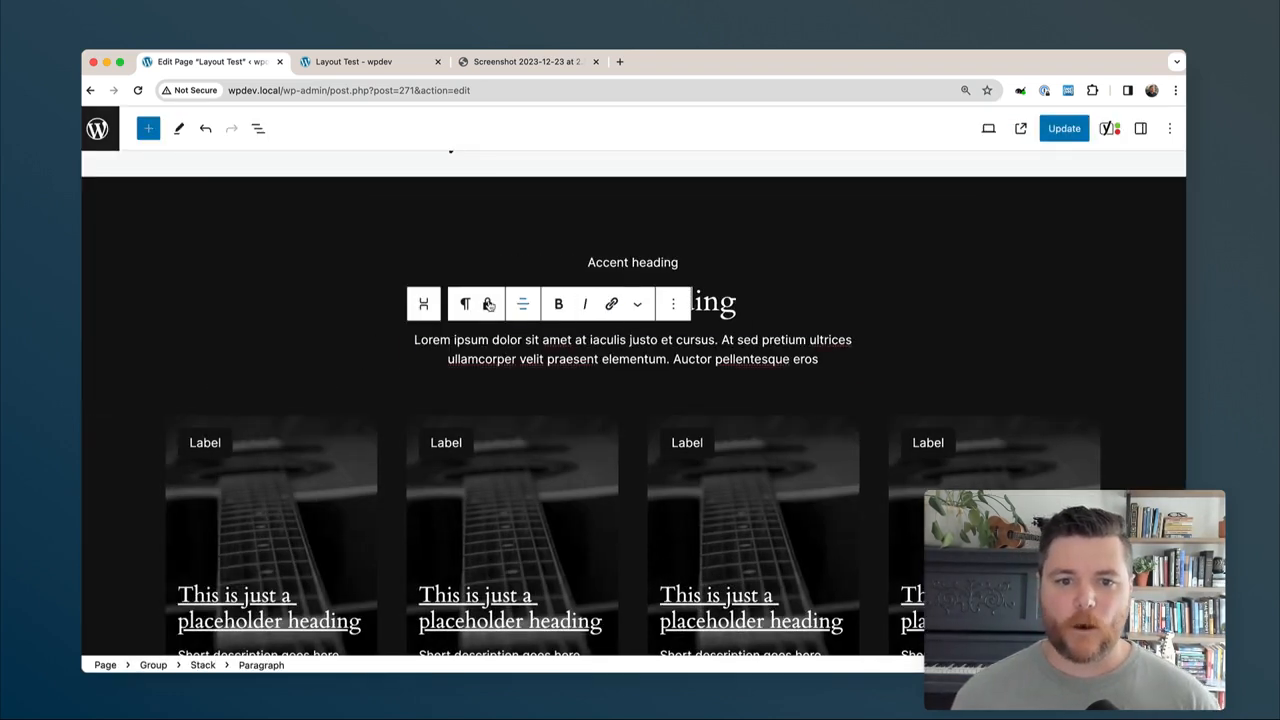
left_click(755, 300)
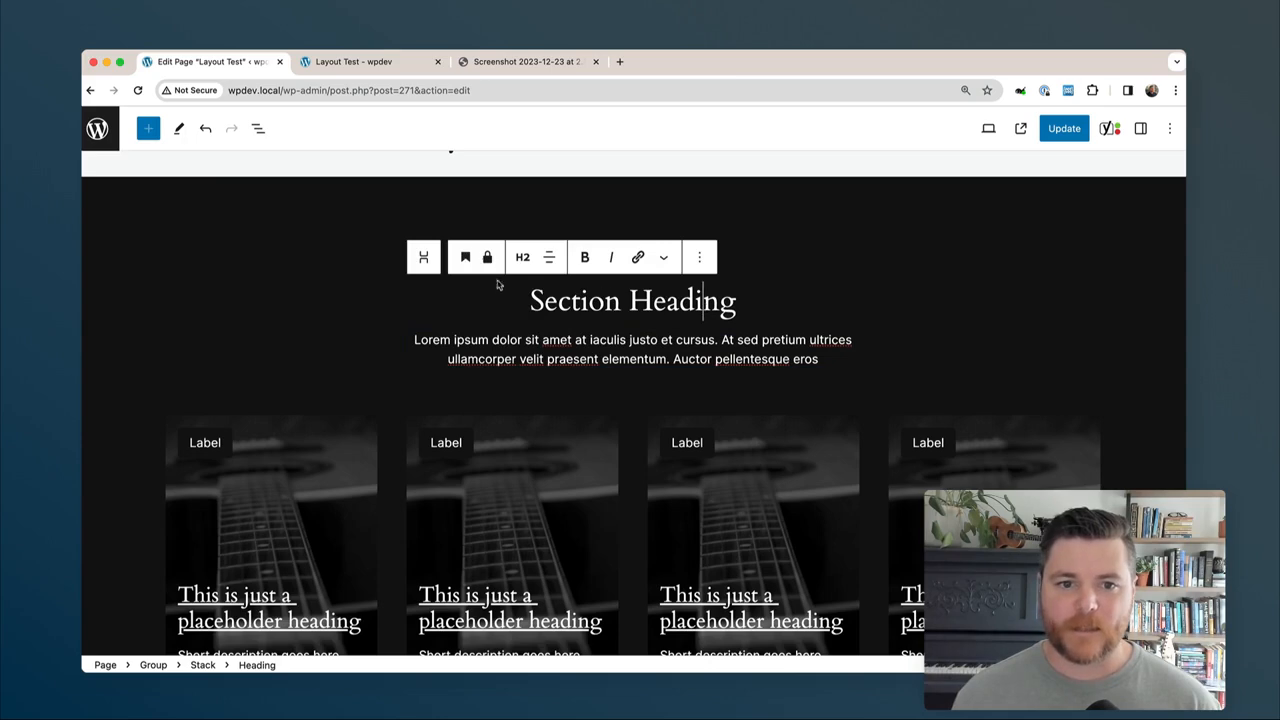
left_click(655, 340)
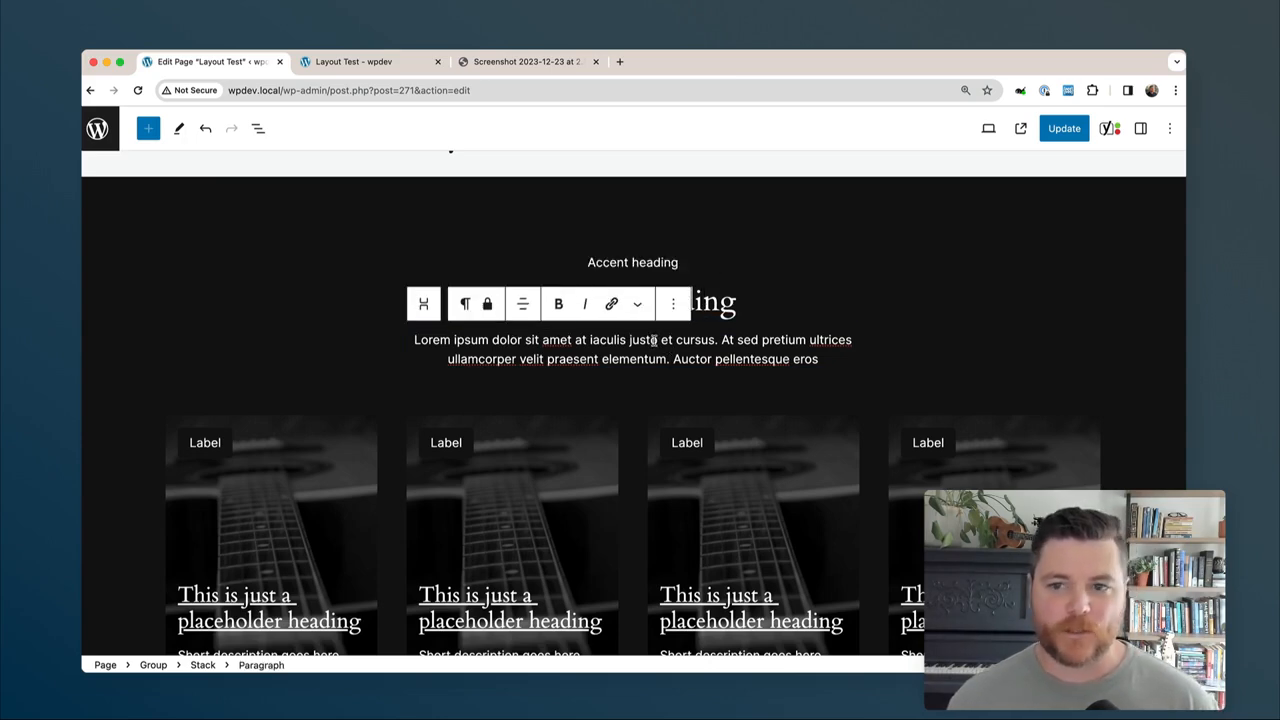
left_click(754, 308)
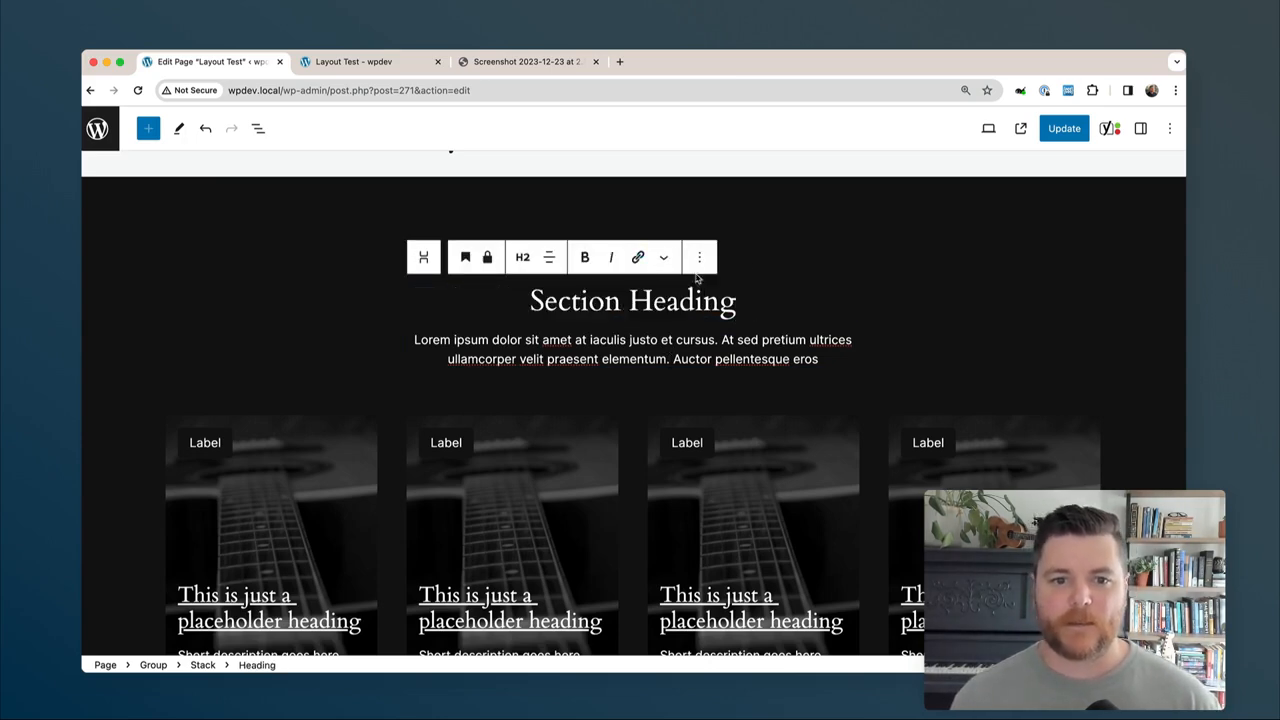
left_click(461, 617)
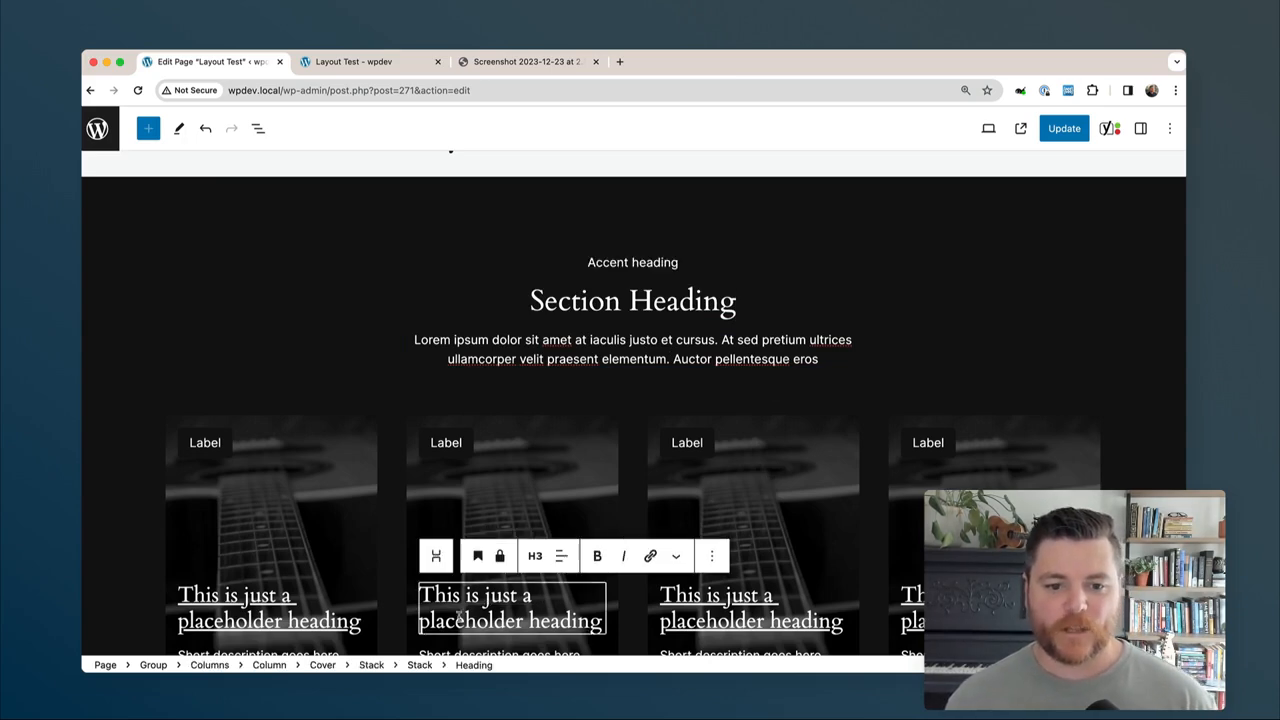
scroll(532, 378, "down", 2)
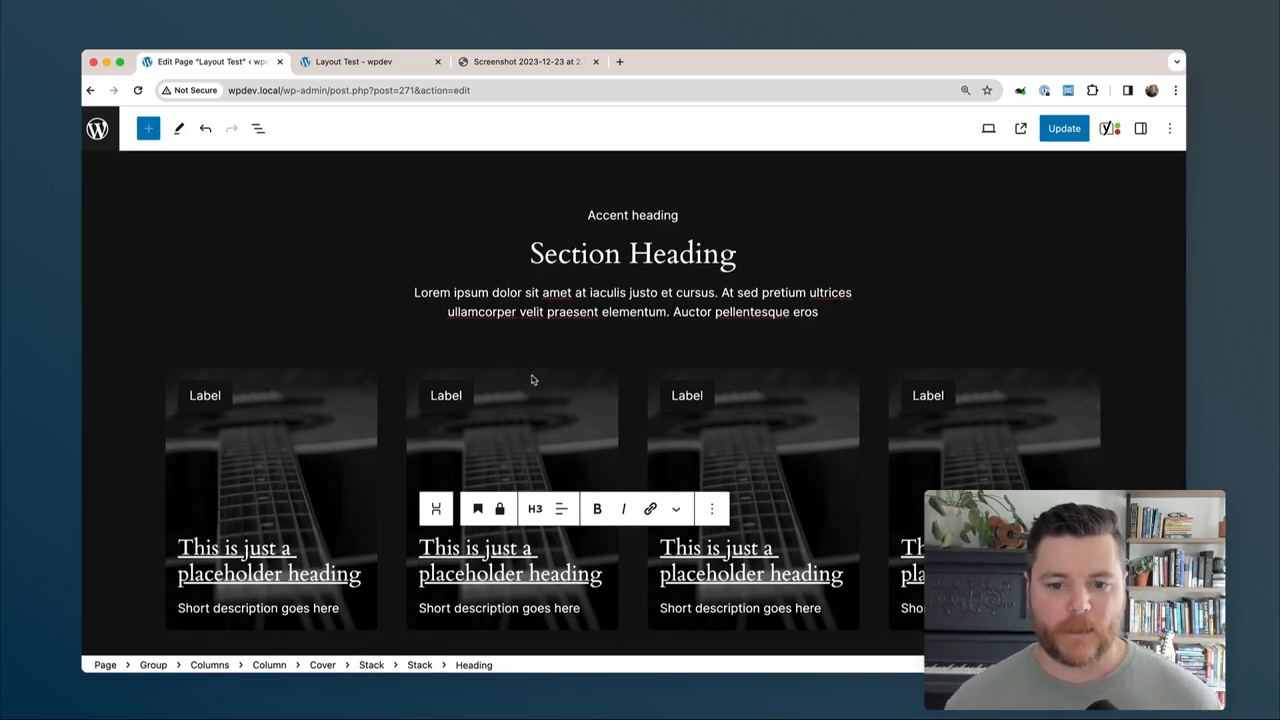